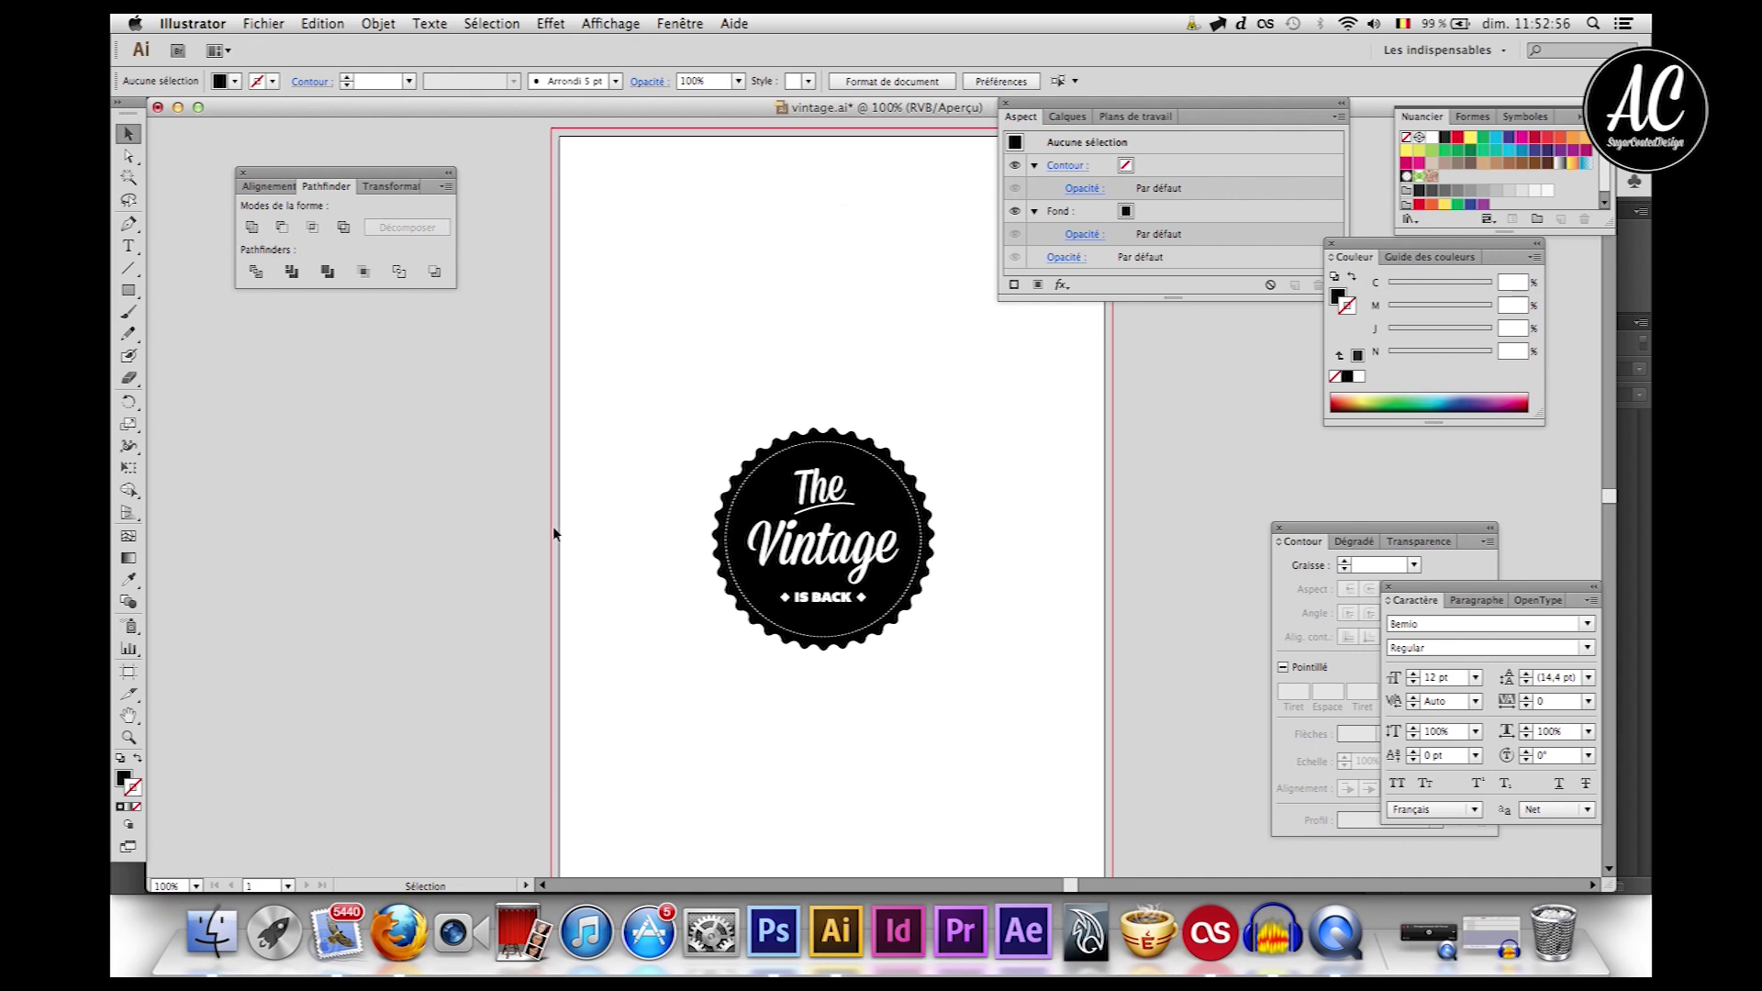
{"action": "left_click_drag", "start_coordinate": [650, 534], "coordinate": [1010, 686]}
{"action": "left_click", "coordinate": [950, 702]}
Step: Create a new A4 portrait document in RVB colour mode with raster effects set to Ecran (72 ppp)
{"action": "left_click", "coordinate": [264, 23]}
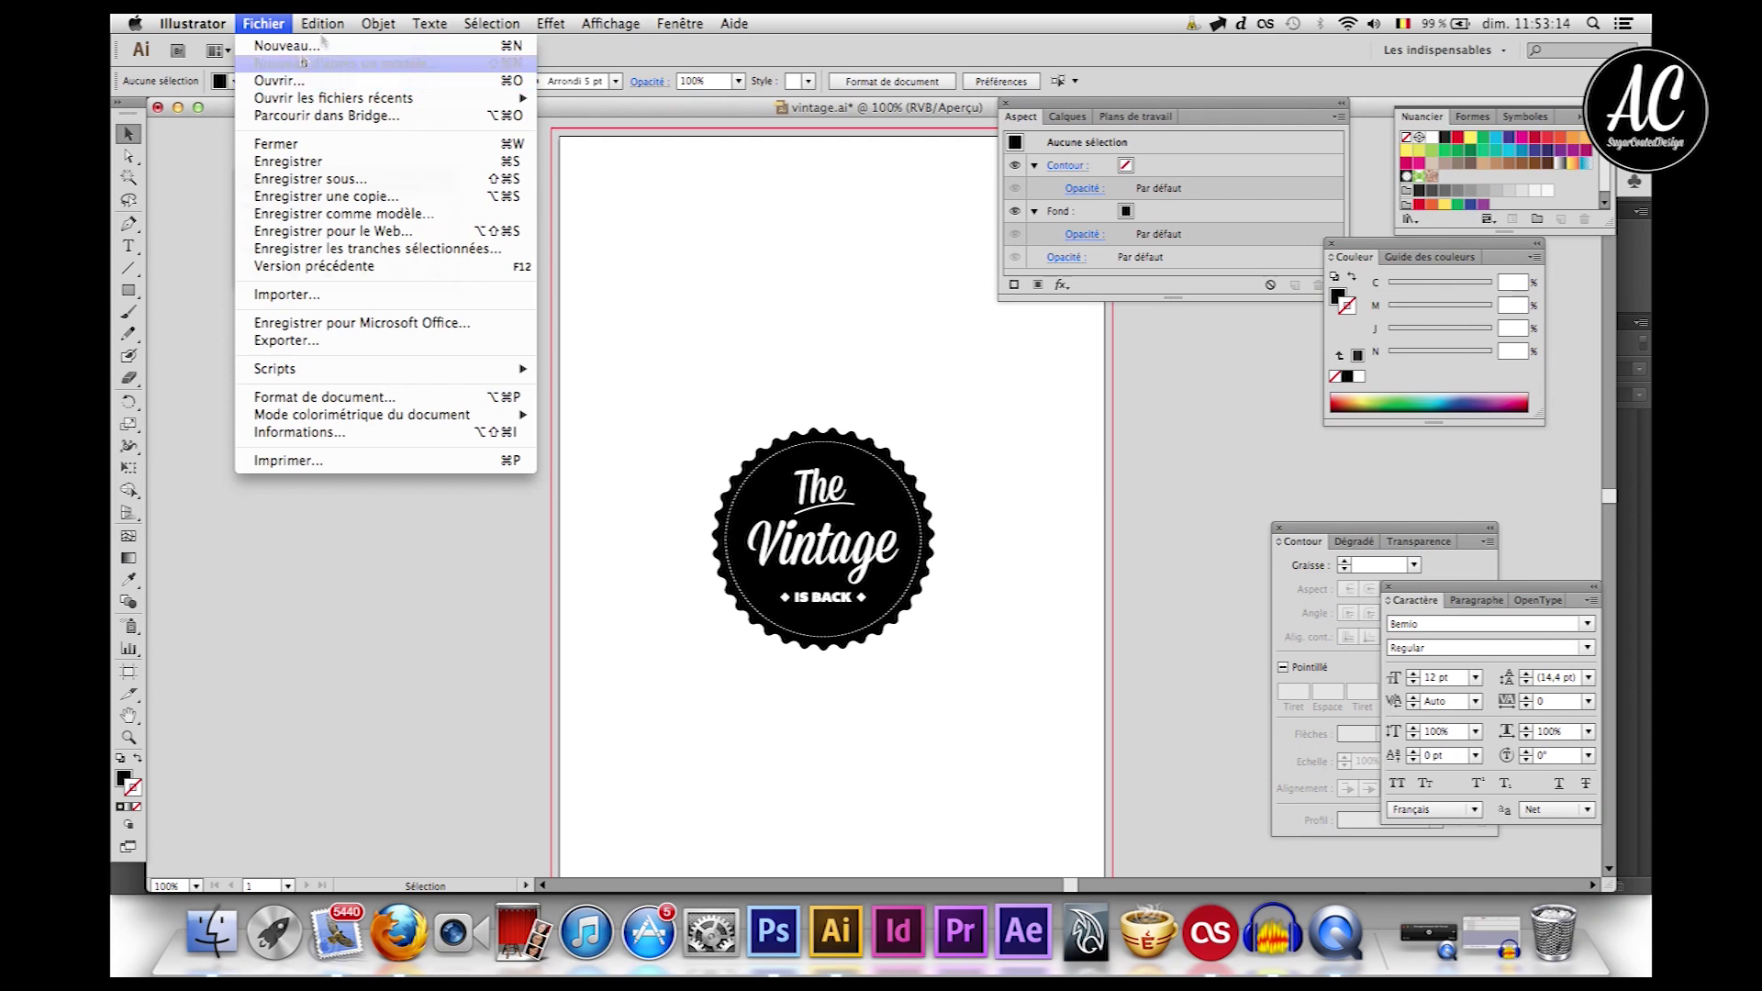
{"action": "mouse_move", "coordinate": [266, 22]}
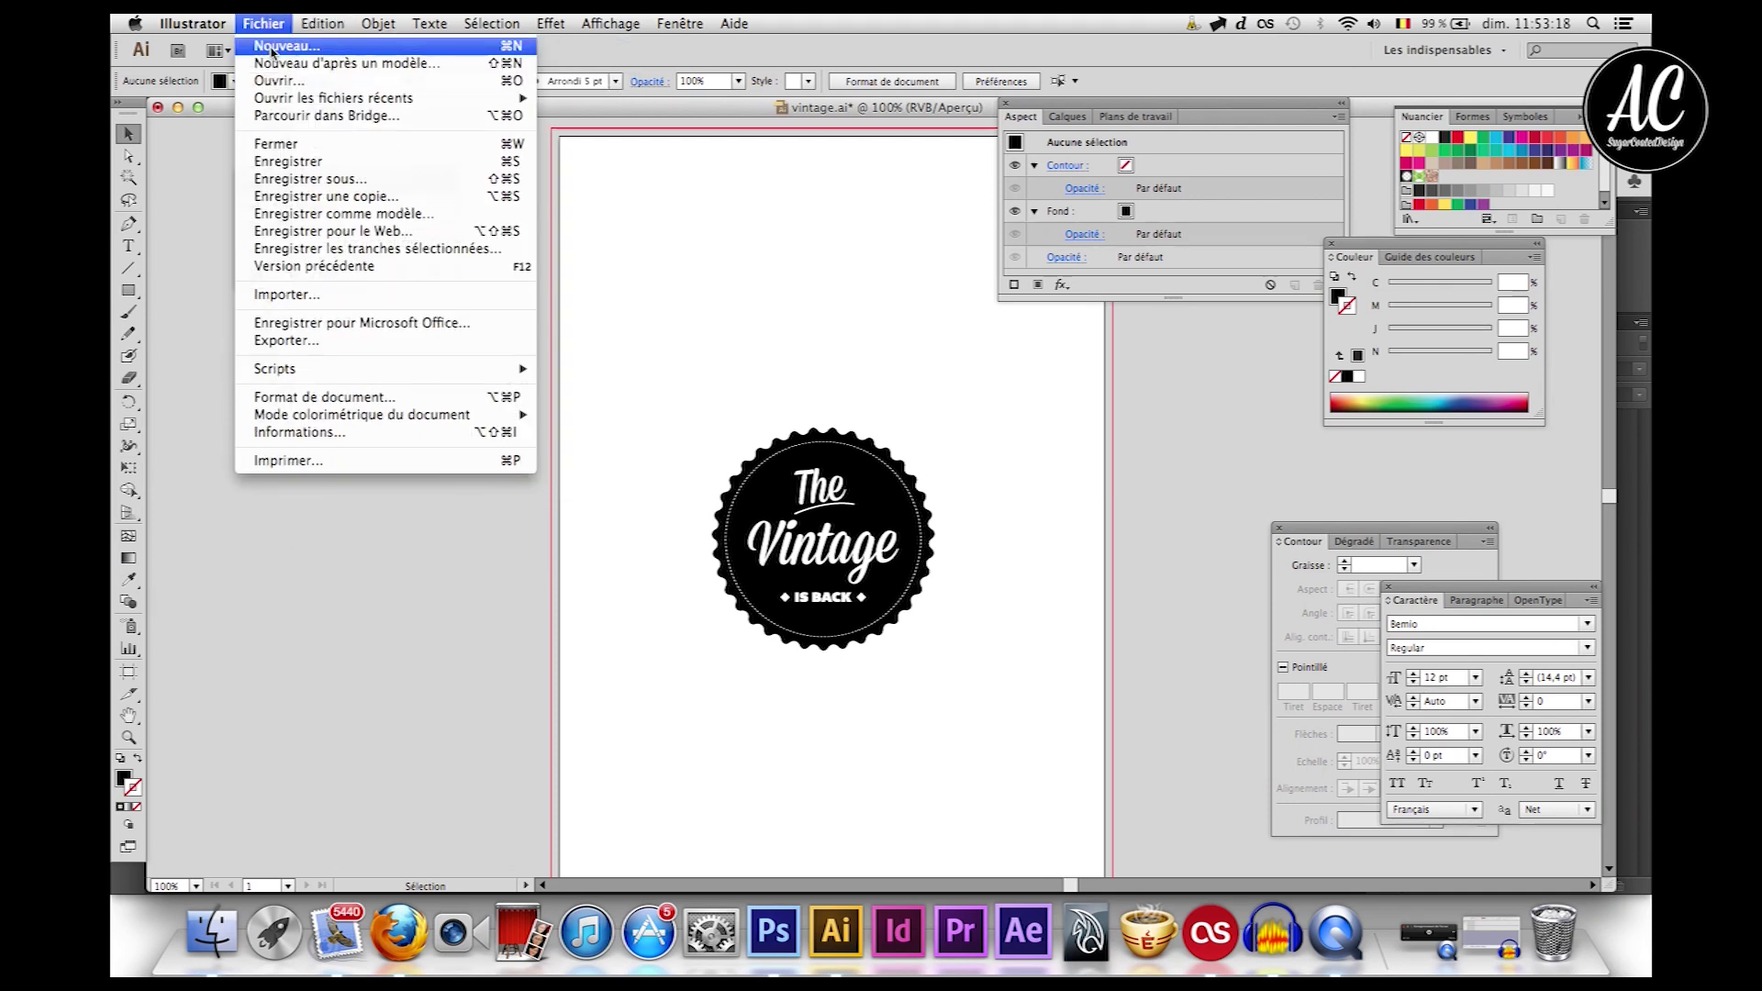
{"action": "left_click", "coordinate": [272, 53]}
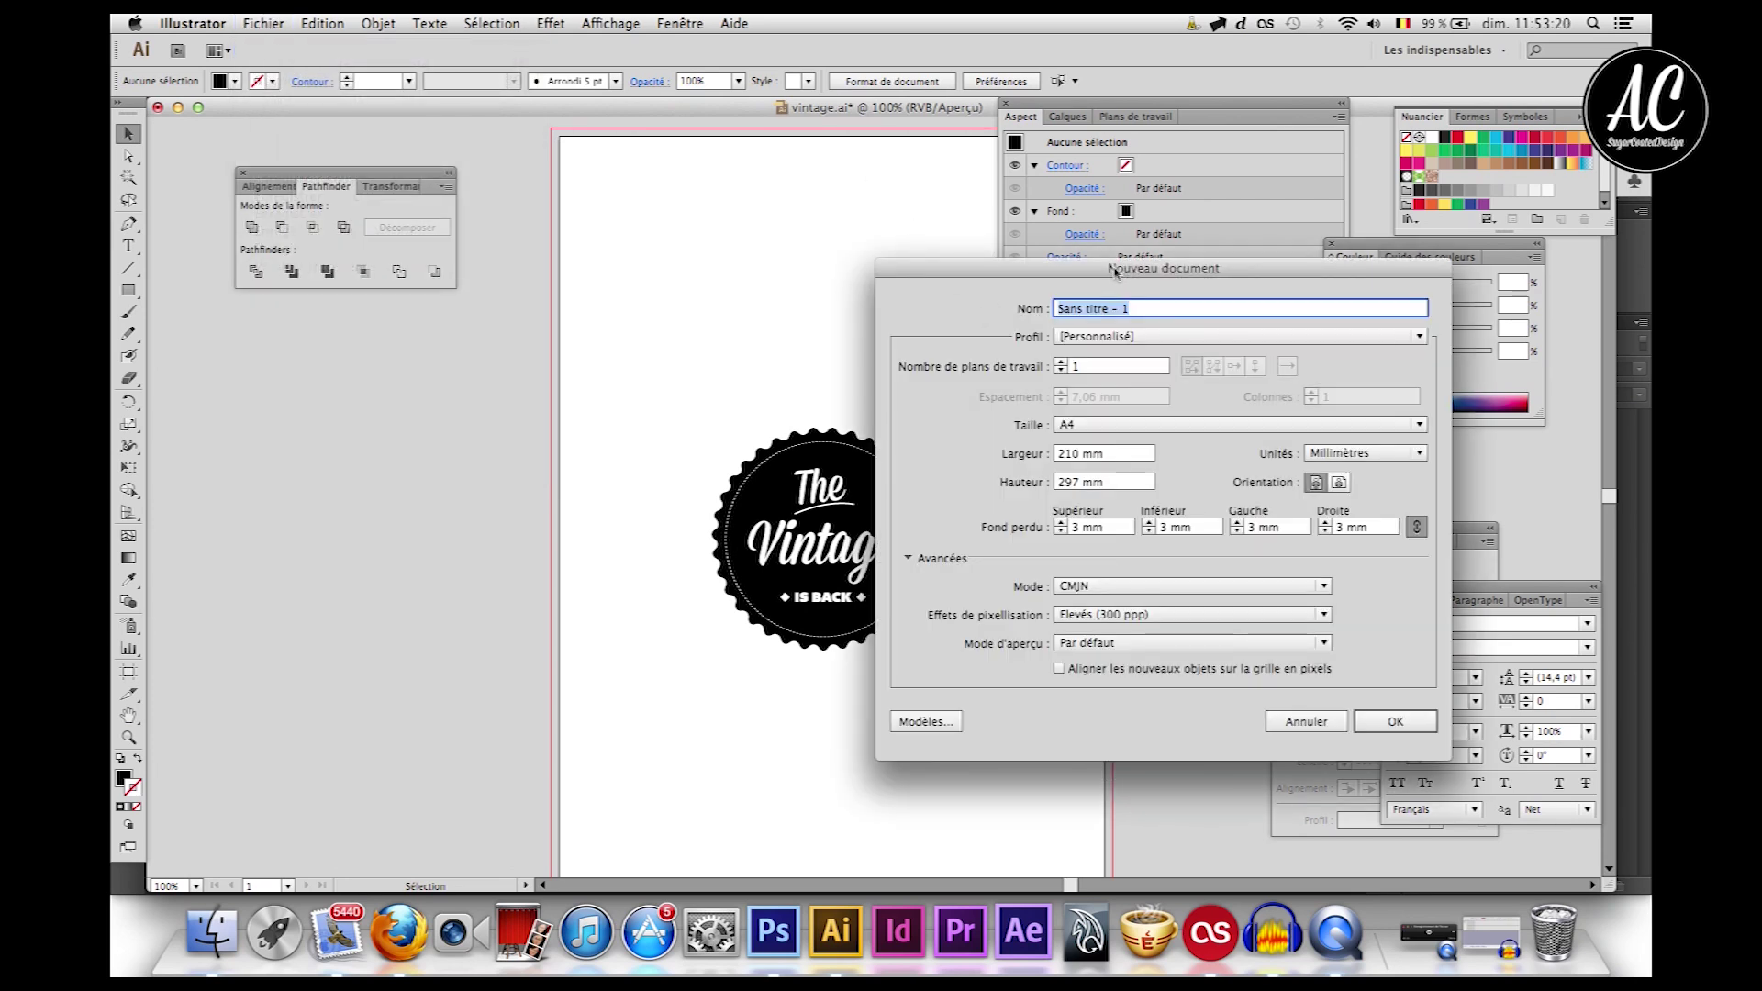
{"action": "left_click_drag", "start_coordinate": [1116, 271], "coordinate": [1155, 271]}
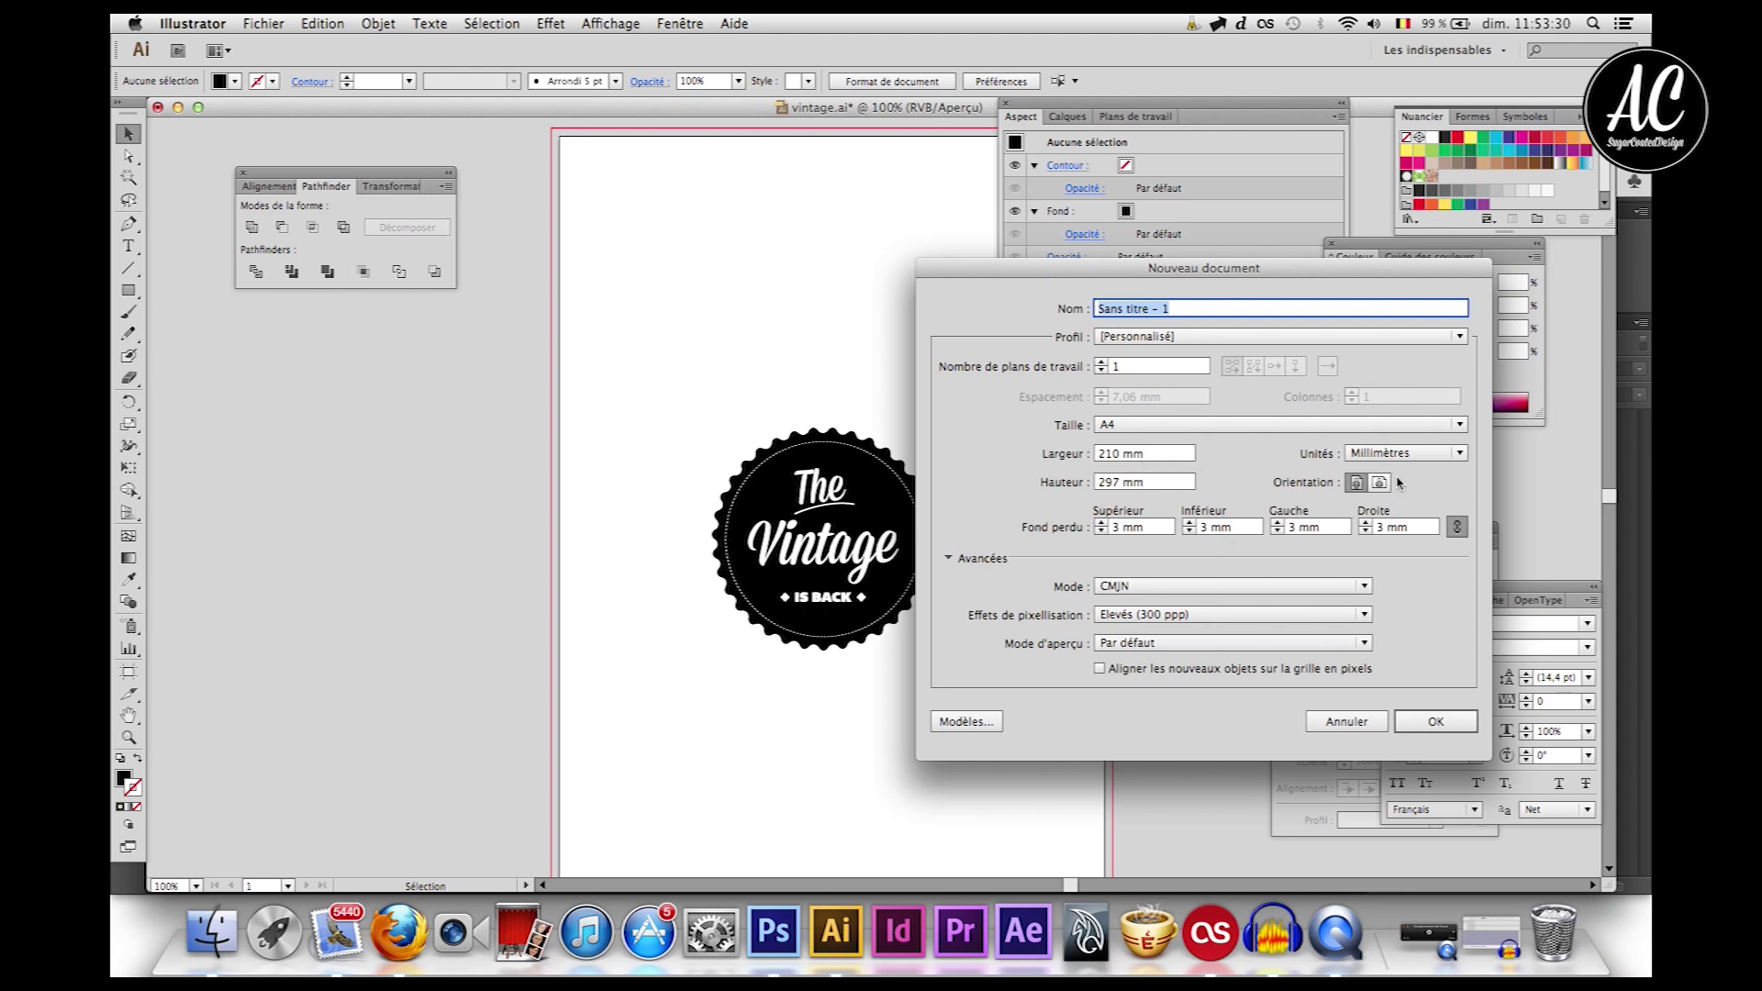
{"action": "left_click", "coordinate": [1128, 589]}
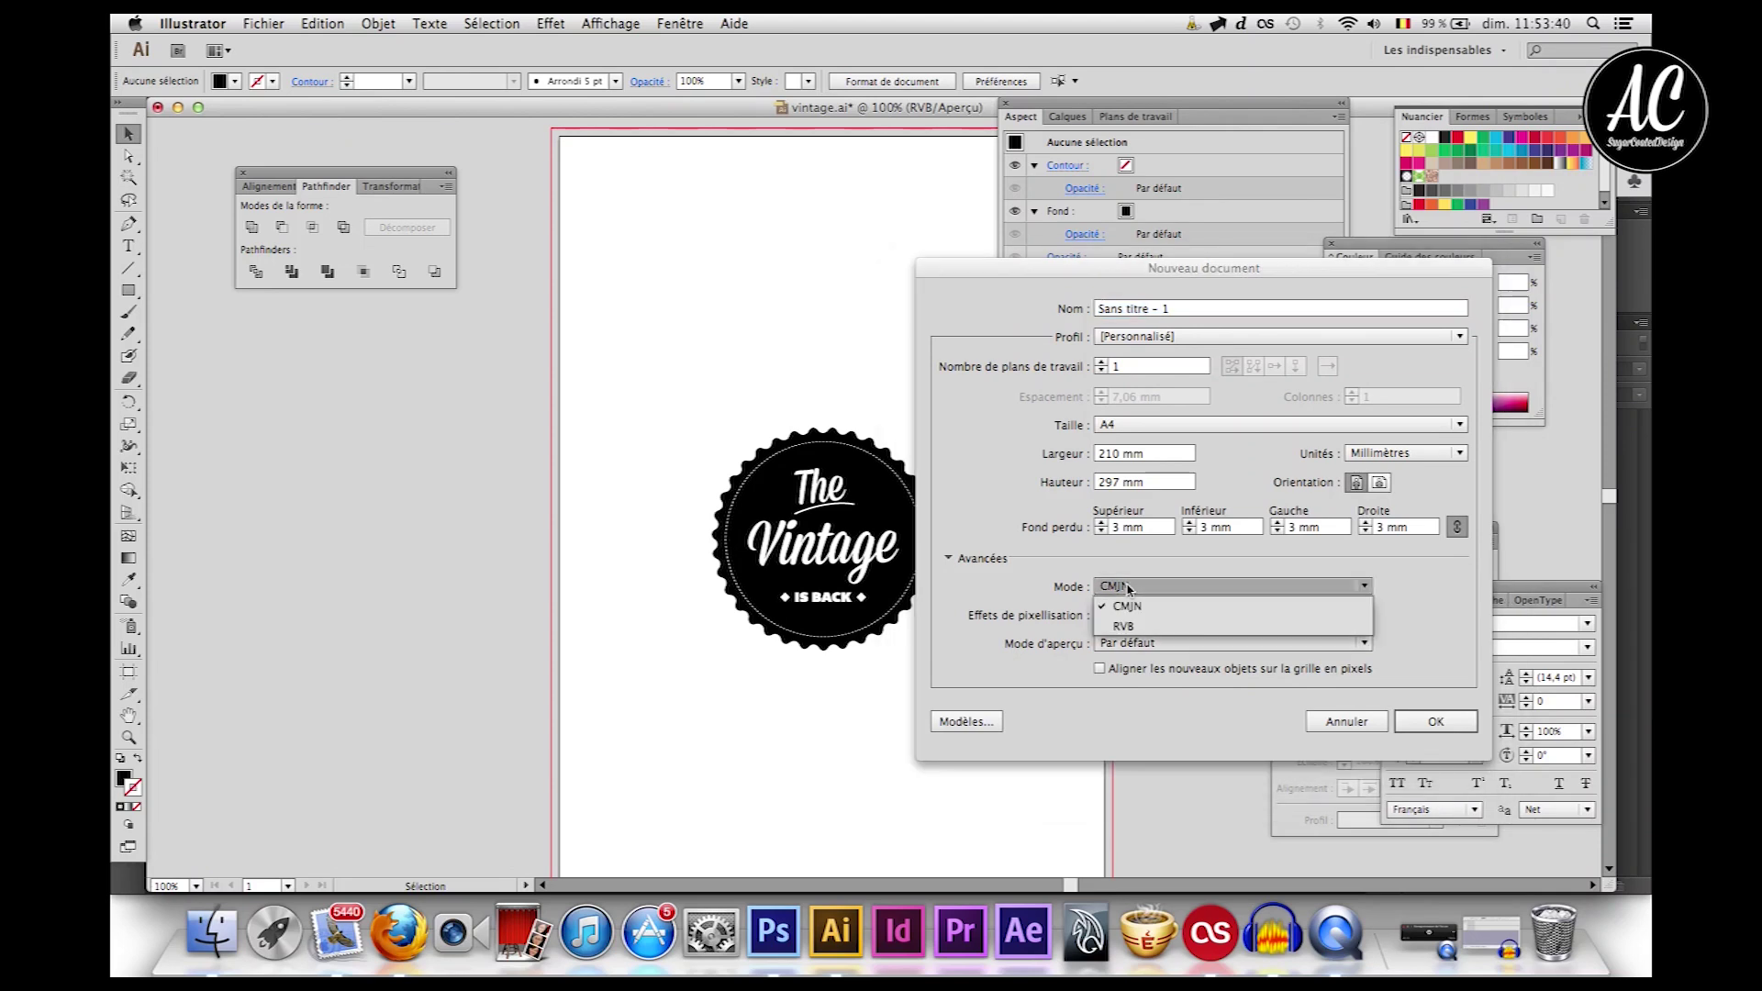
{"action": "left_click", "coordinate": [1128, 588]}
{"action": "left_click", "coordinate": [1112, 583]}
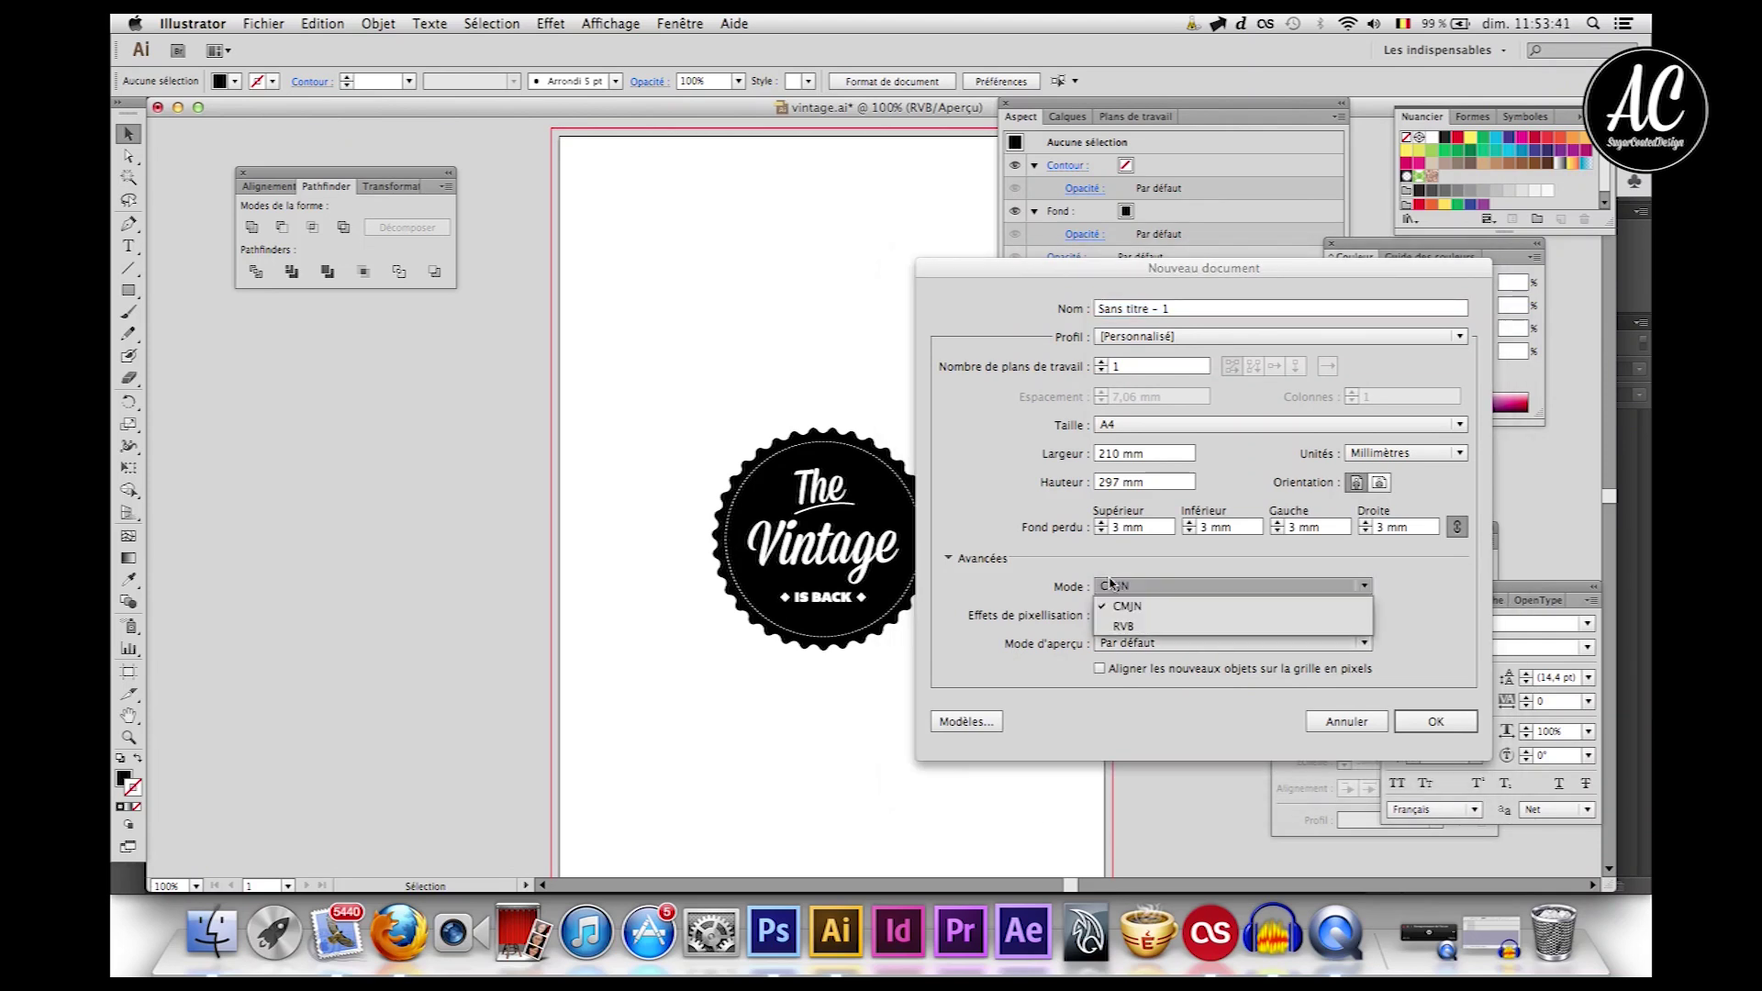
{"action": "left_click", "coordinate": [1124, 628]}
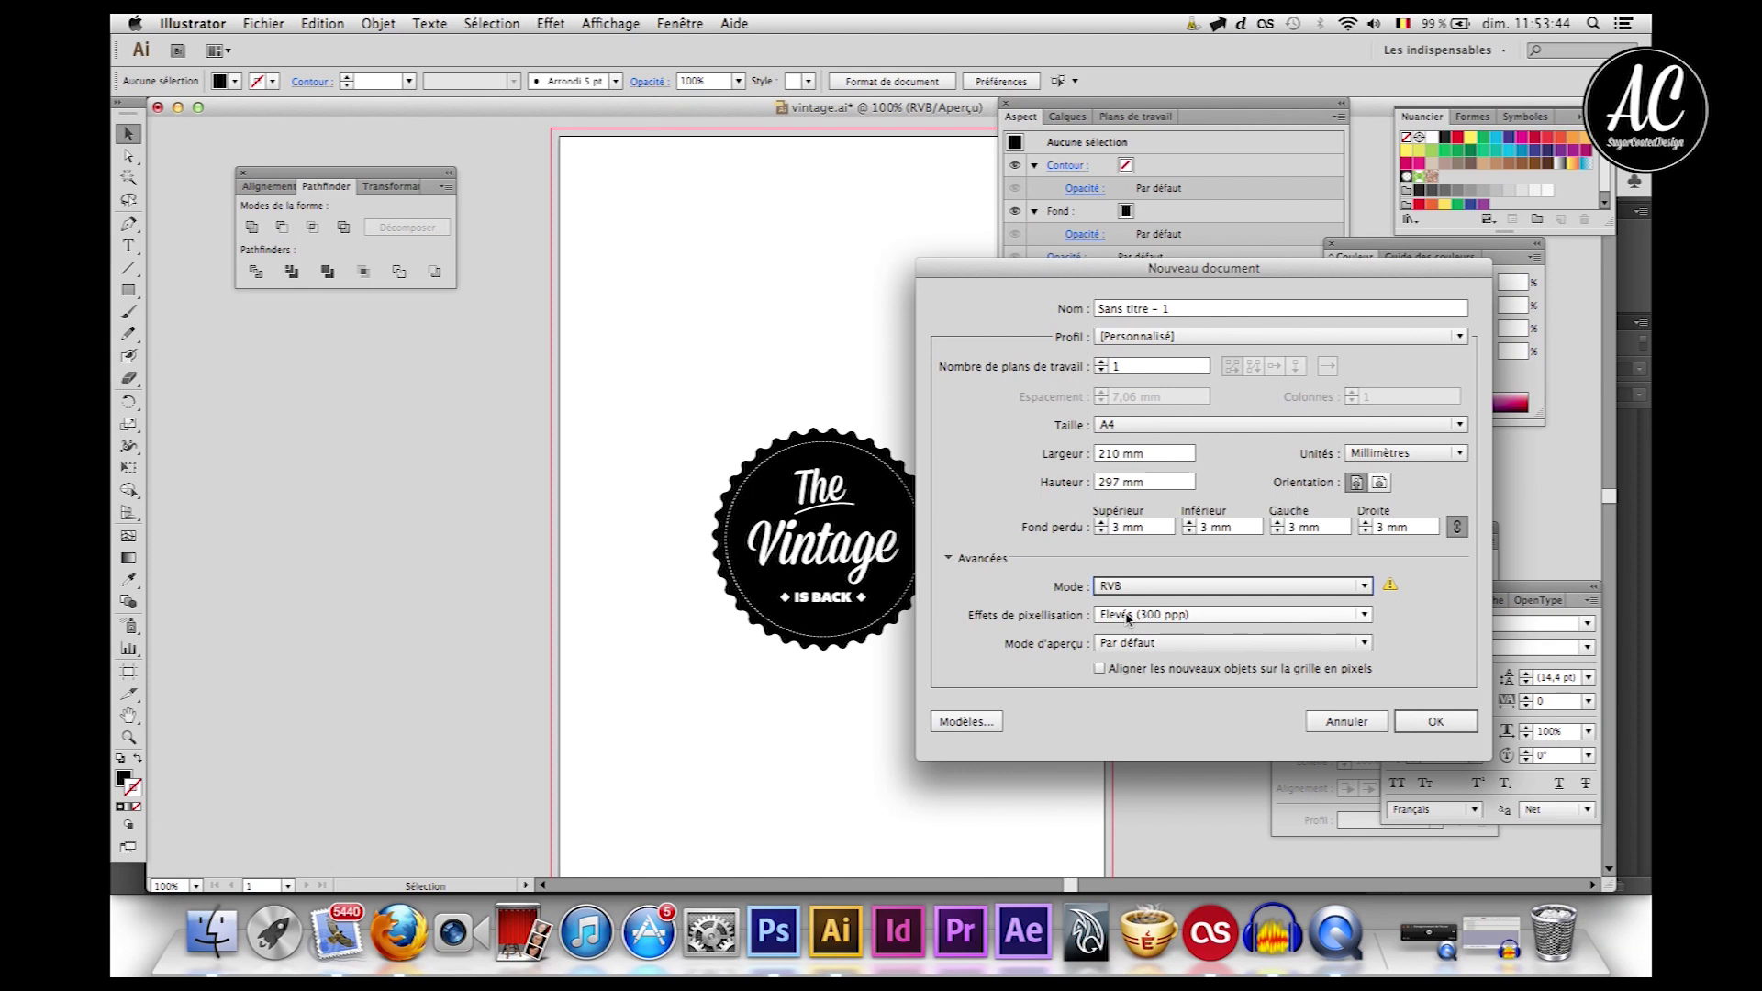
{"action": "left_click", "coordinate": [1128, 617]}
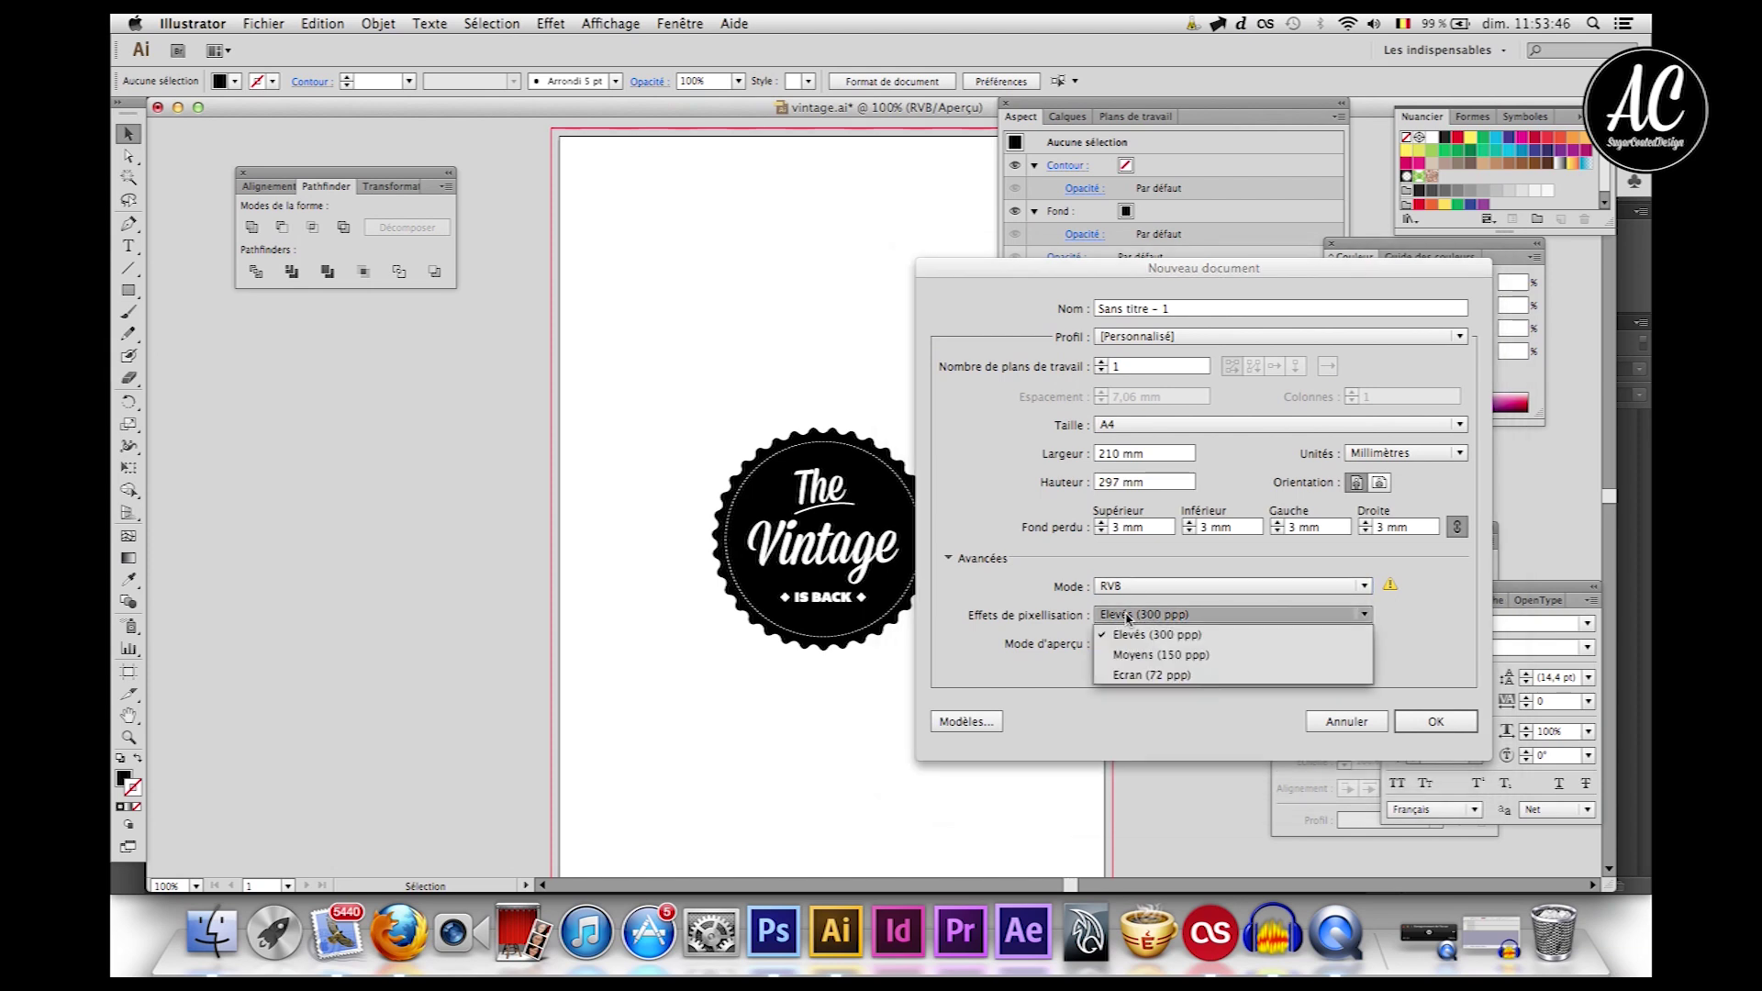
{"action": "left_click", "coordinate": [1138, 676]}
{"action": "left_click", "coordinate": [1432, 721]}
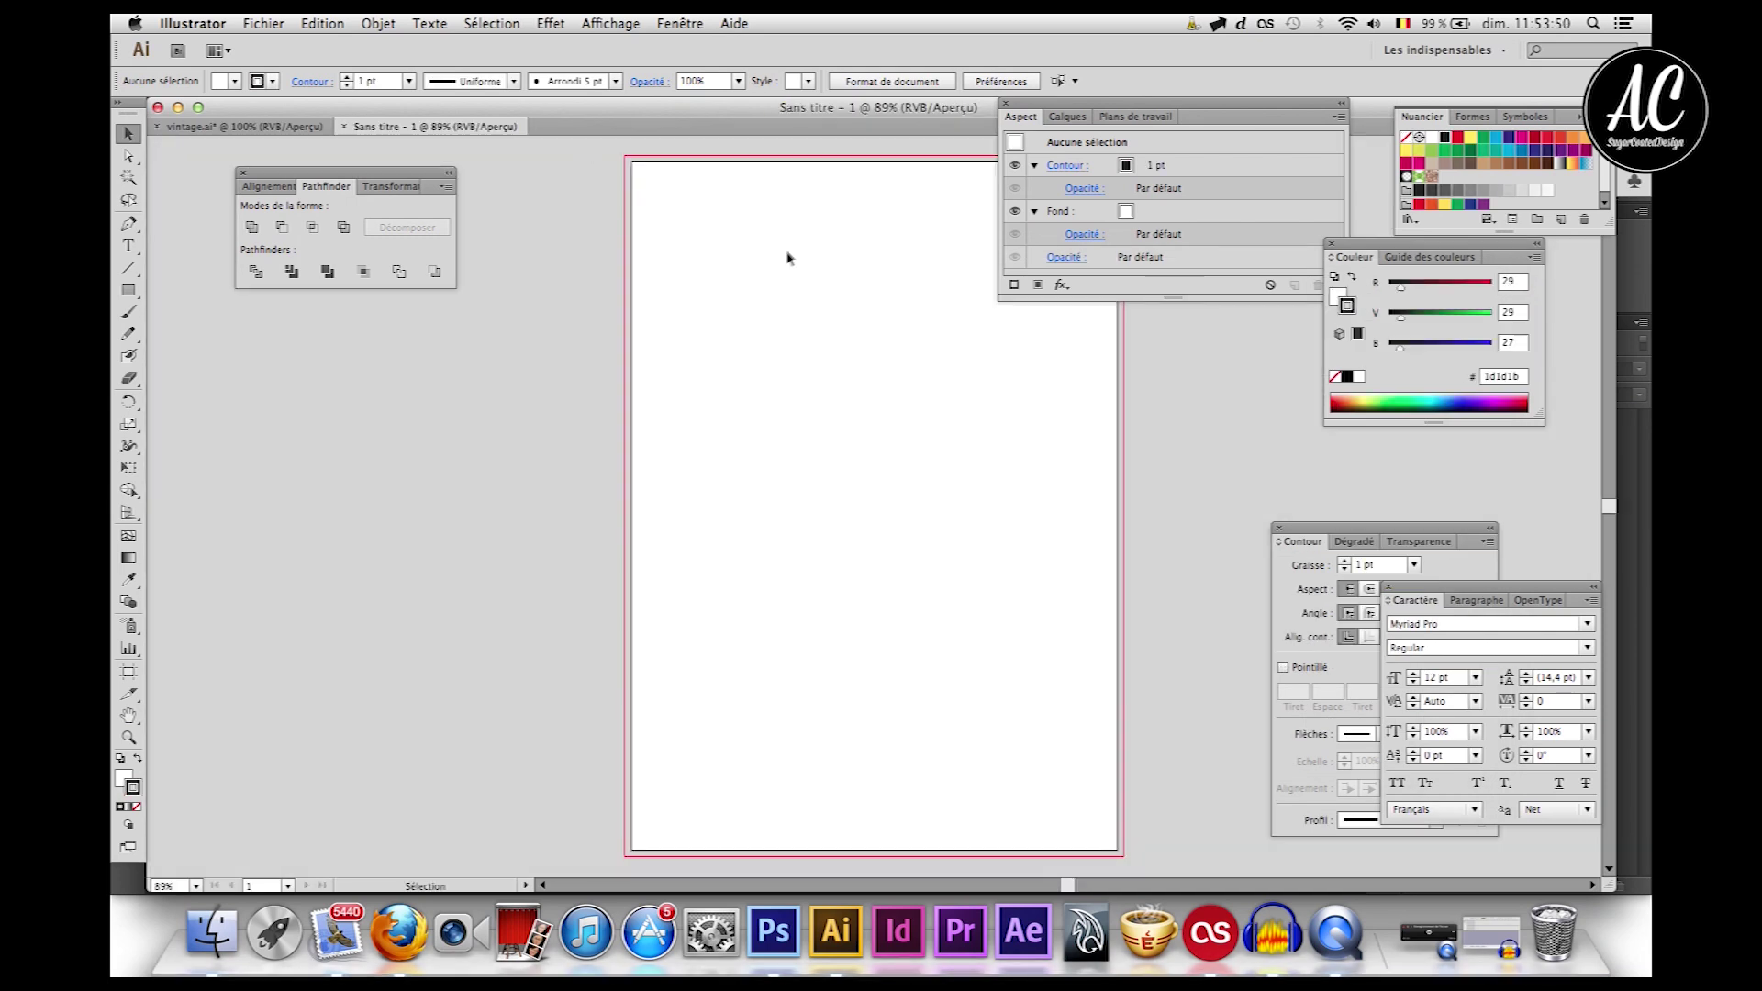
Step: Close the floating Aspect palette that covers part of the blank page
{"action": "scroll", "coordinate": [793, 241], "scroll_direction": "right", "scroll_amount": 5}
{"action": "scroll", "coordinate": [801, 243], "scroll_direction": "right", "scroll_amount": 1}
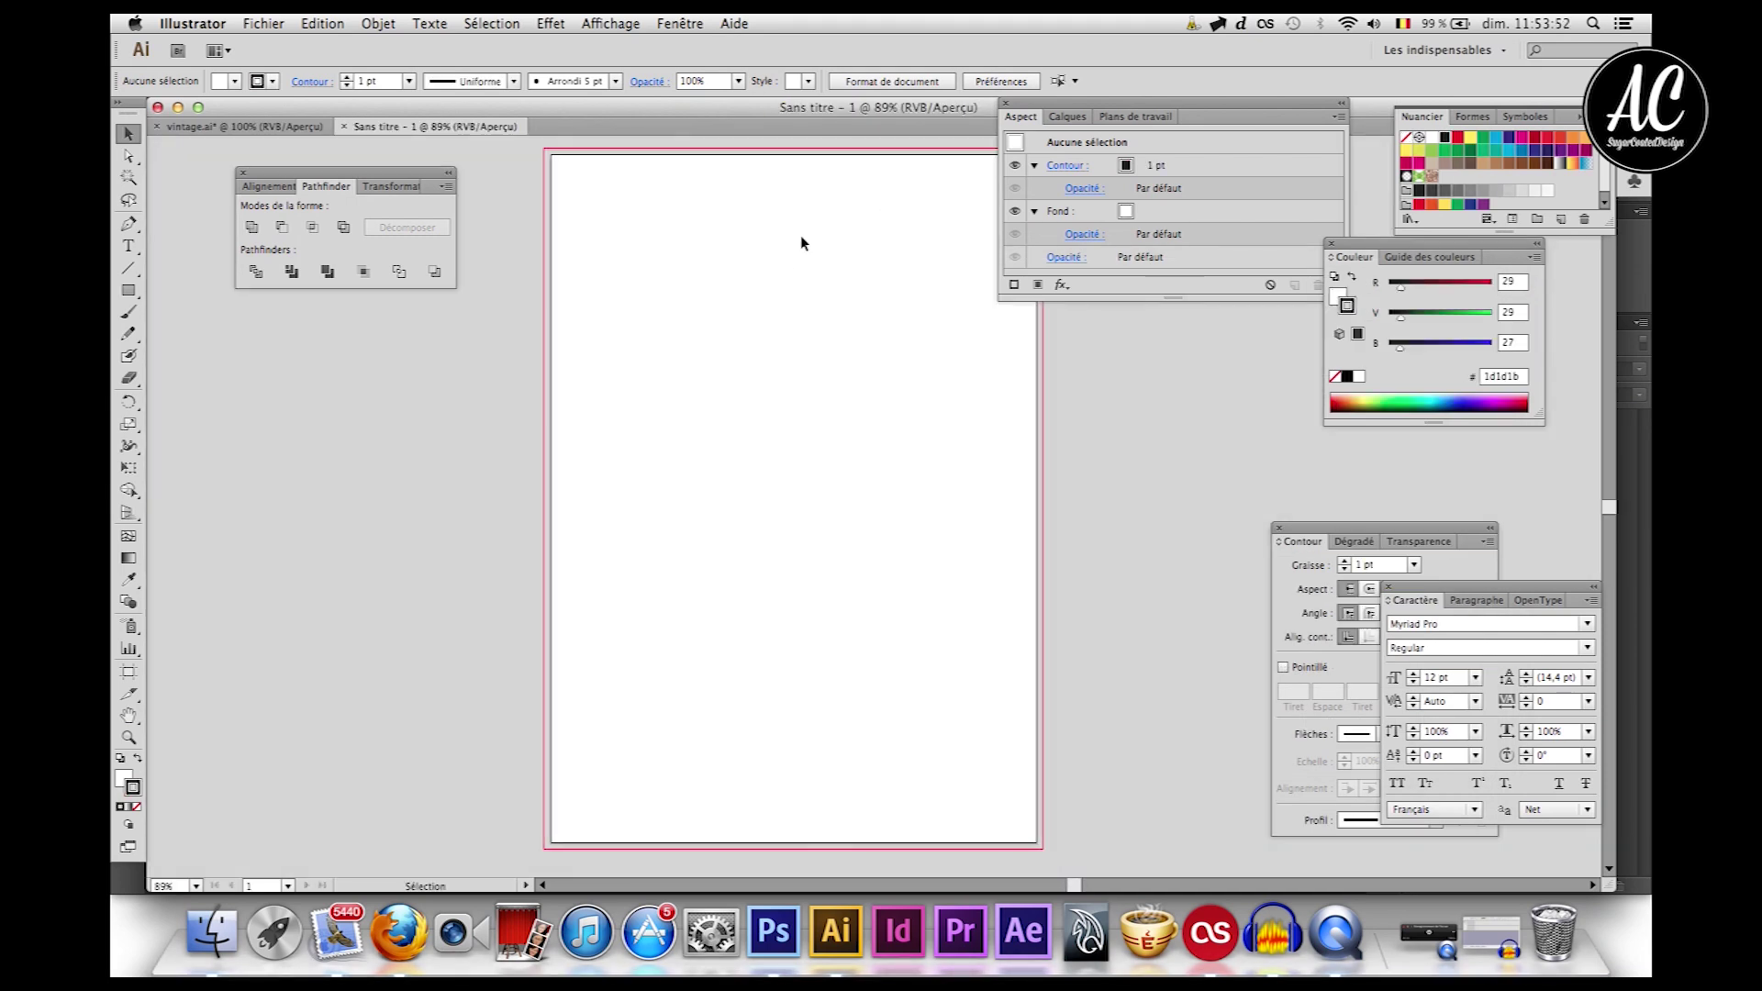
{"action": "scroll", "coordinate": [800, 235], "scroll_direction": "right", "scroll_amount": 5}
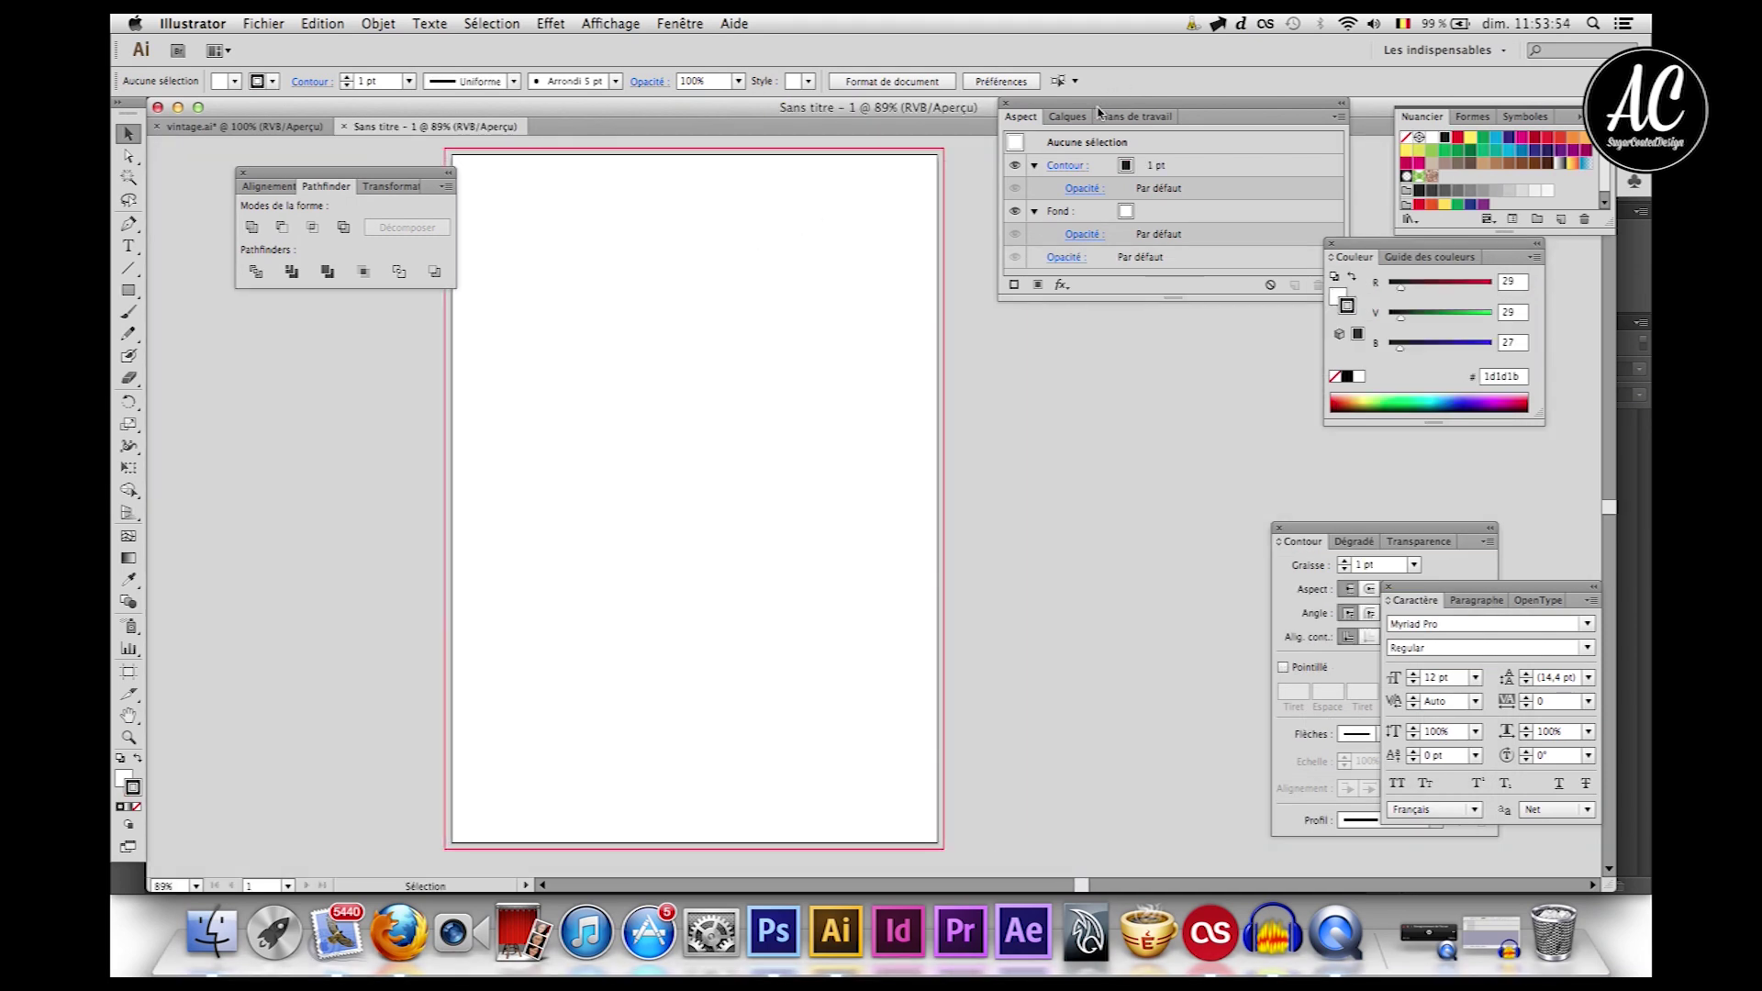
{"action": "left_click", "coordinate": [1005, 103]}
{"action": "scroll", "coordinate": [798, 213], "scroll_direction": "left", "scroll_amount": 2}
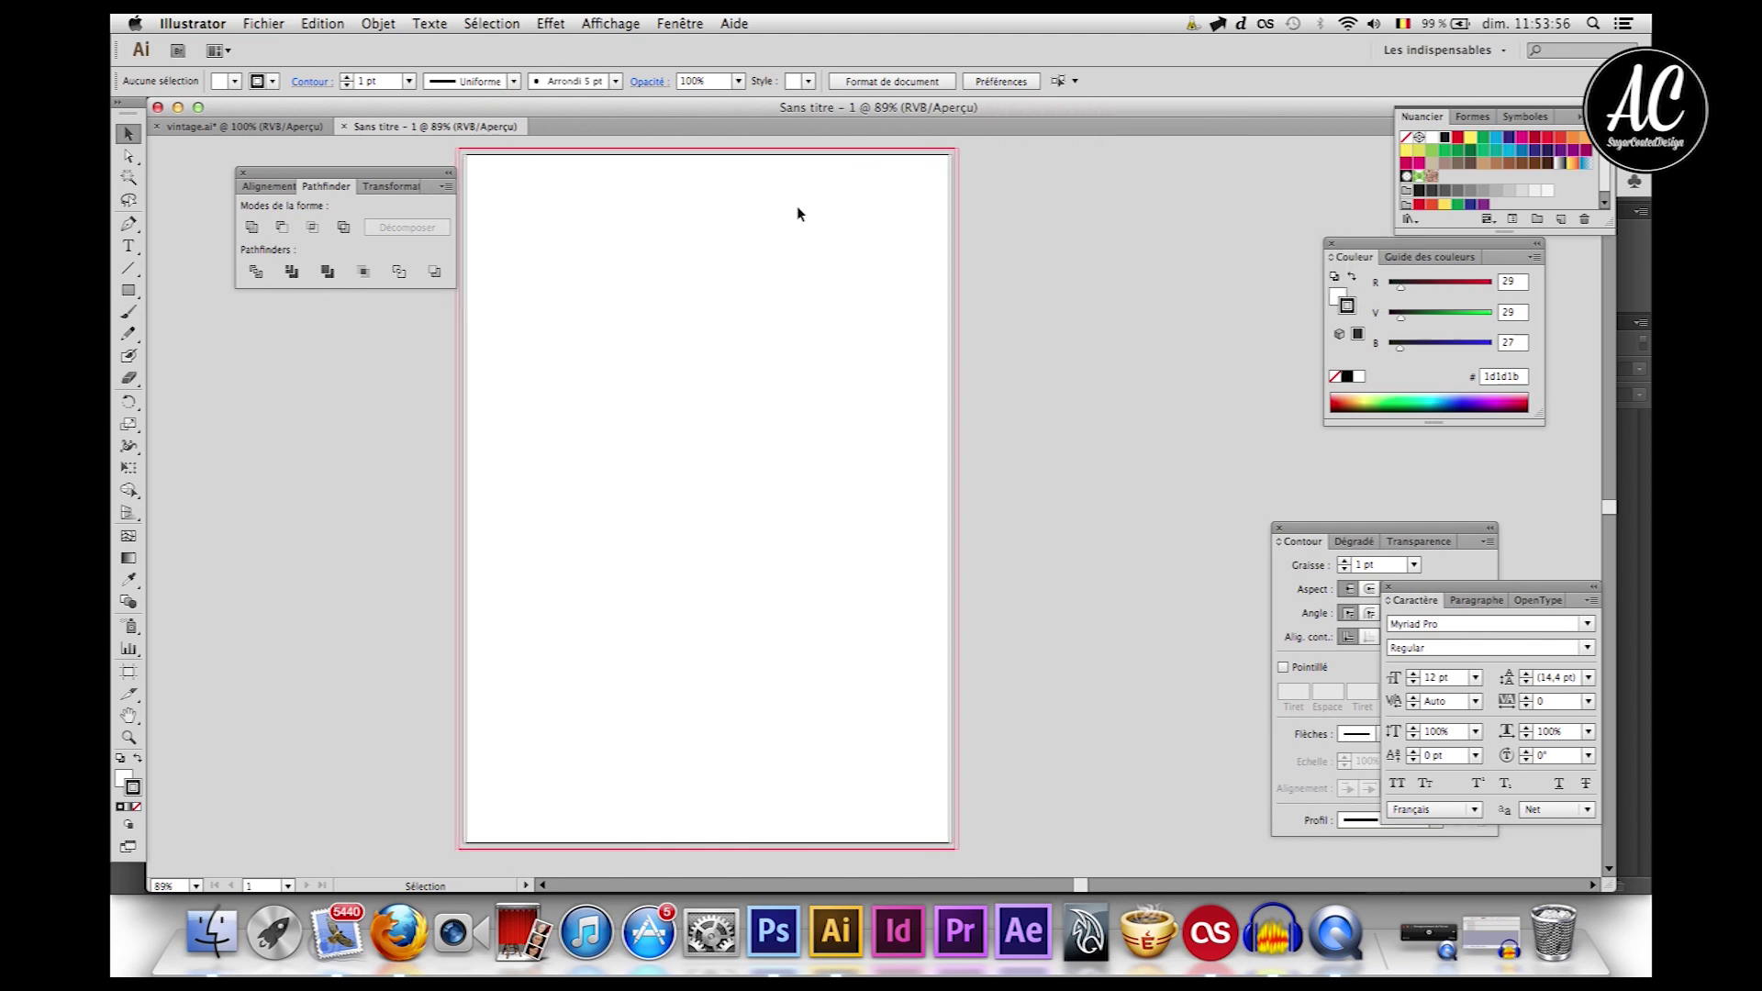
{"action": "scroll", "coordinate": [797, 206], "scroll_direction": "left", "scroll_amount": 2}
{"action": "scroll", "coordinate": [687, 227], "scroll_direction": "left", "scroll_amount": 4}
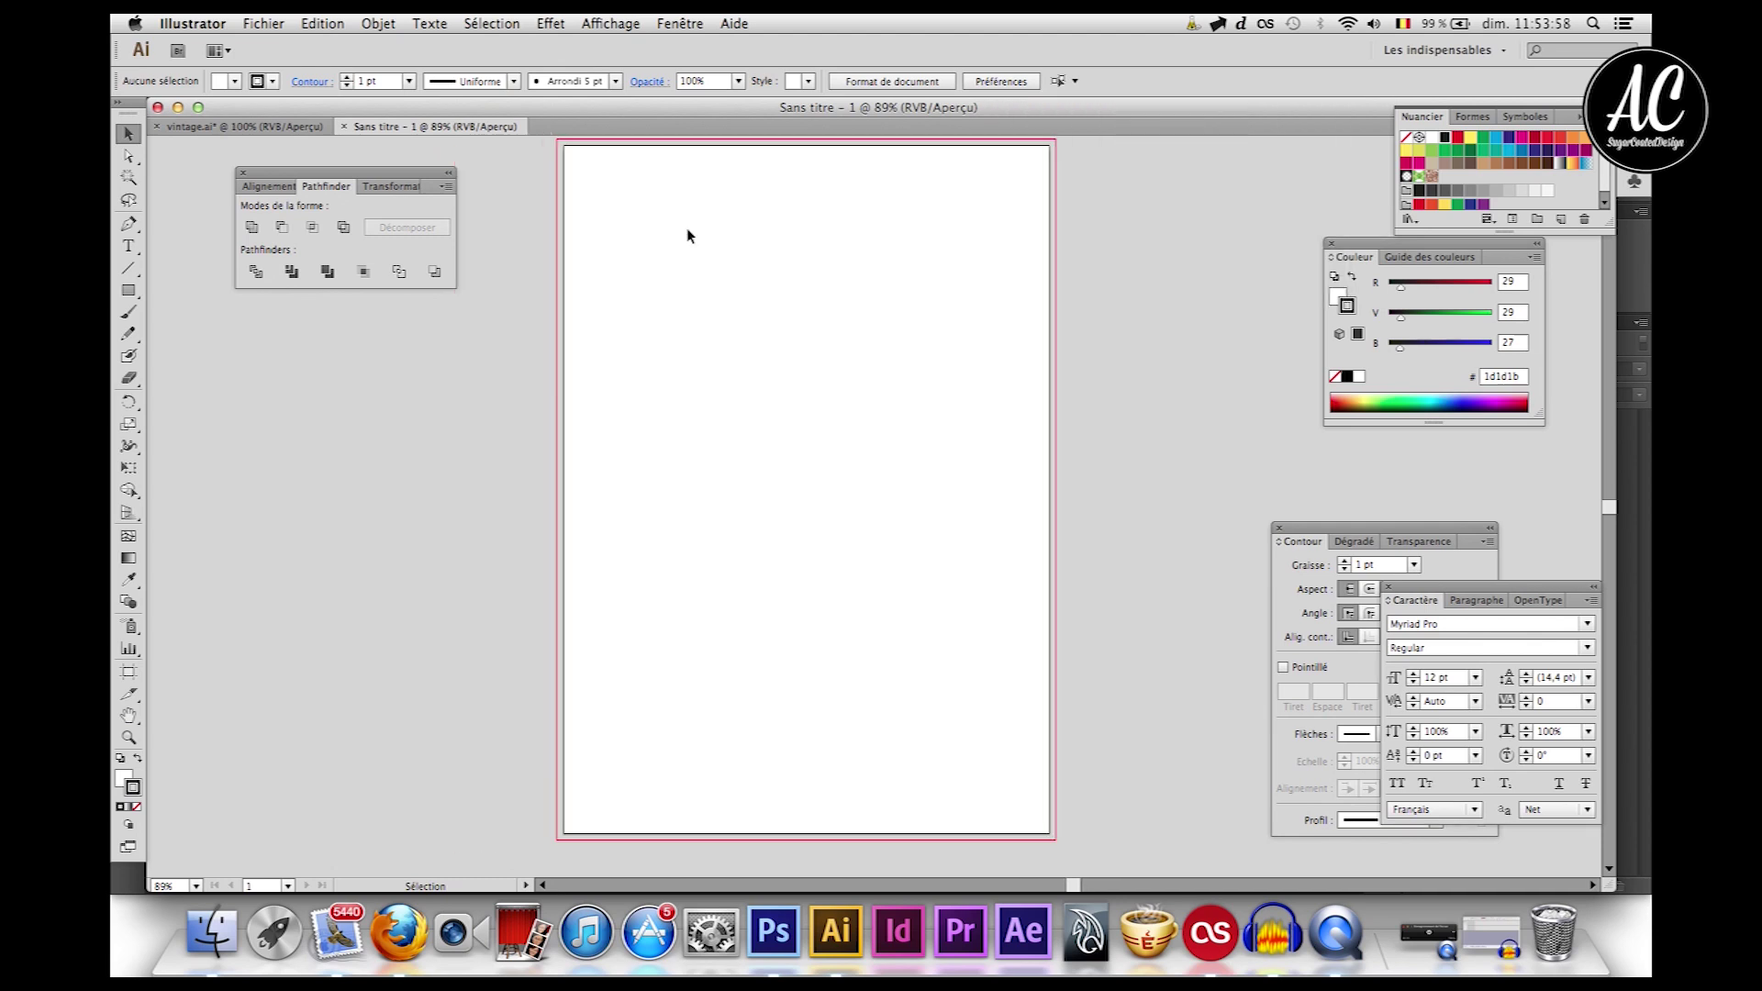
Step: Copy the complete vintage badge from vintage.ai into the new document and place it beside the page as a reference
{"action": "left_click", "coordinate": [262, 127]}
{"action": "left_click_drag", "start_coordinate": [670, 431], "coordinate": [1005, 814]}
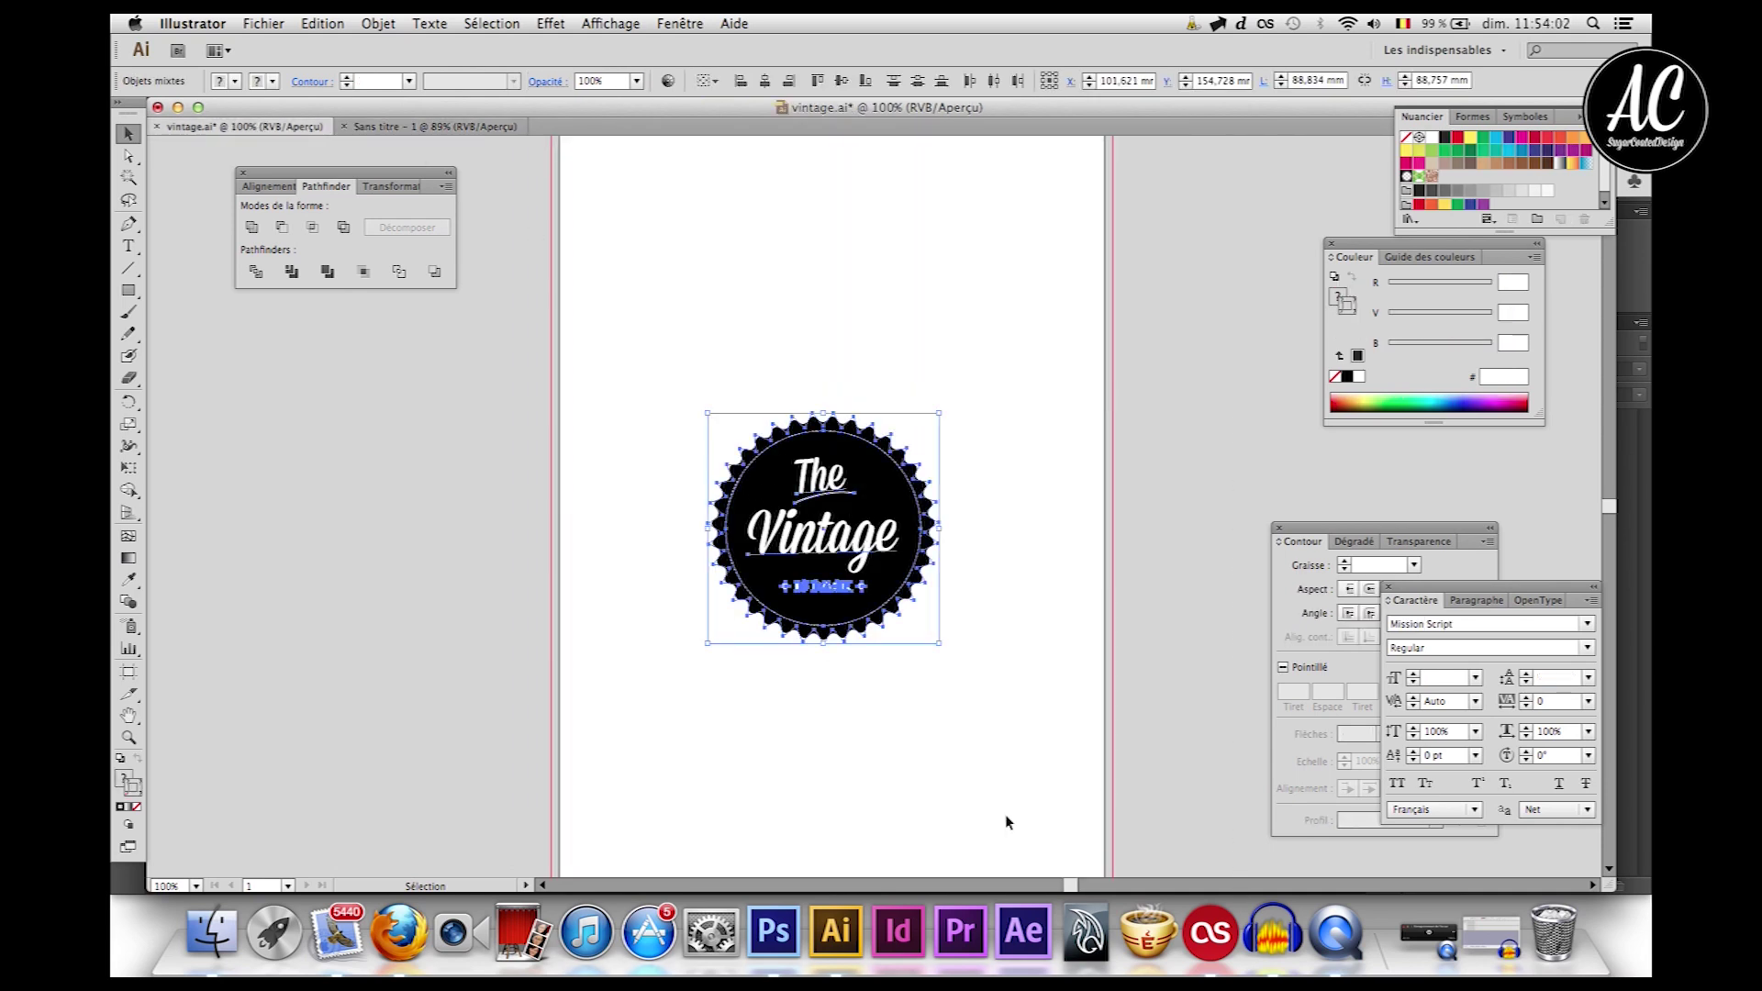
{"action": "left_click", "coordinate": [437, 126]}
{"action": "key", "text": "ctrl+v"}
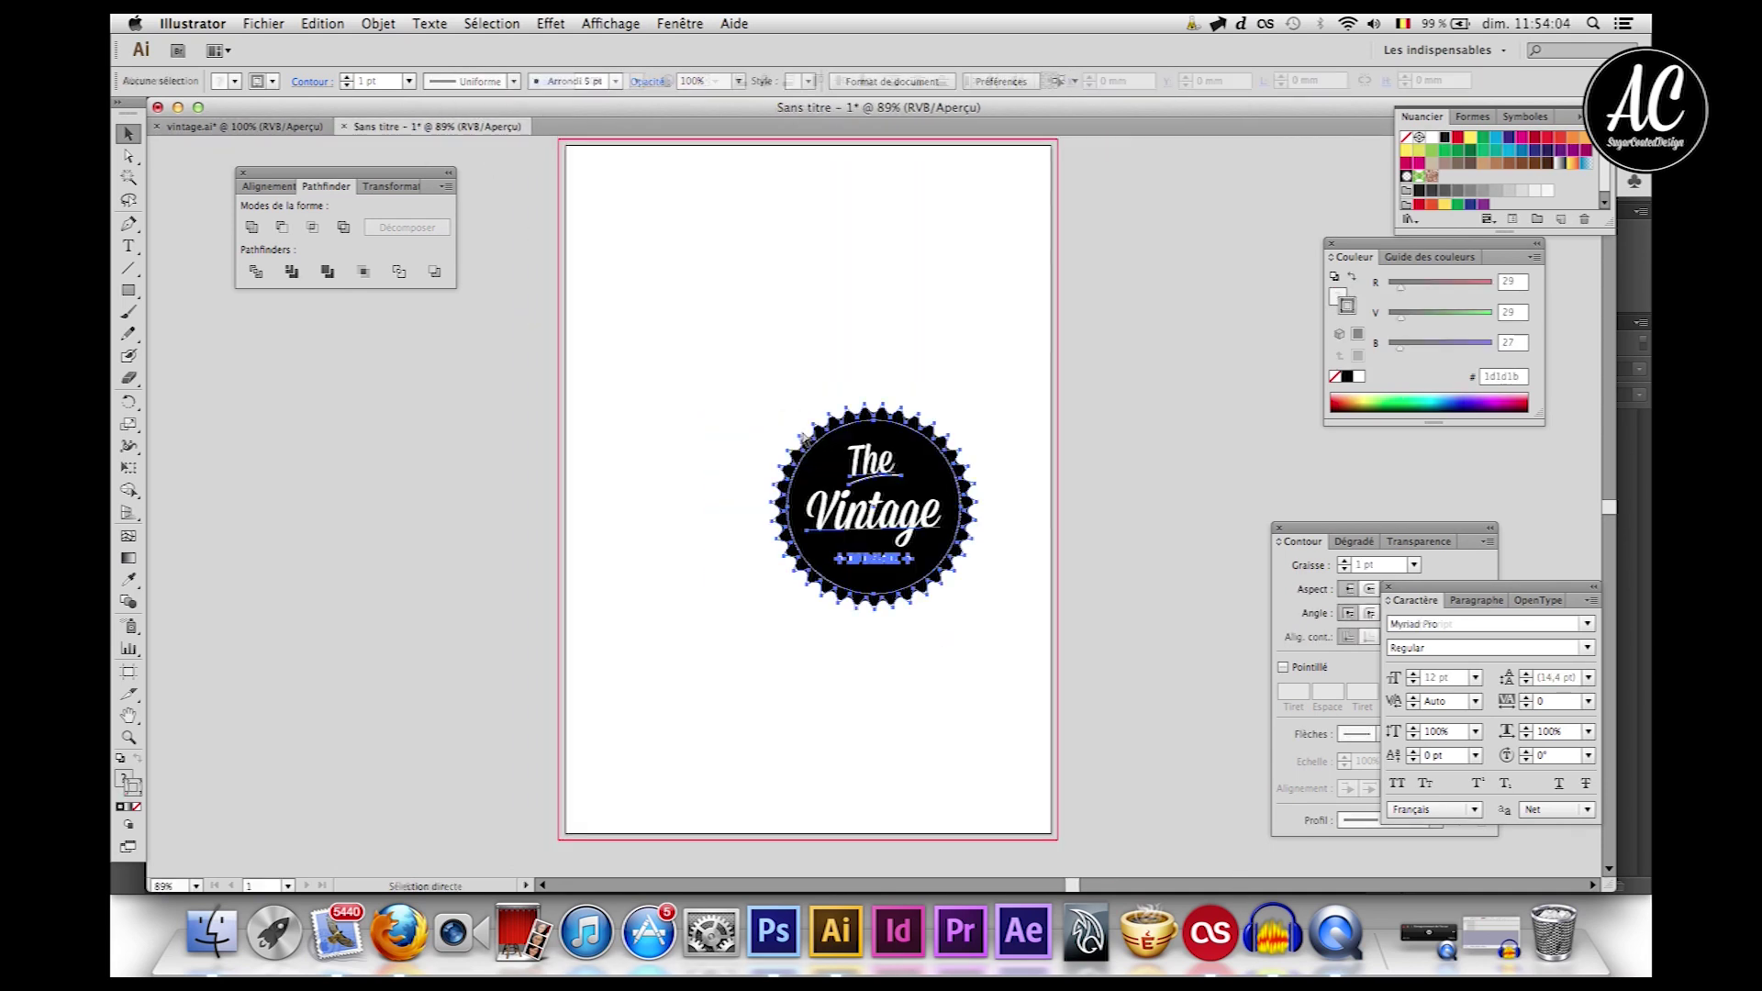
{"action": "left_click_drag", "start_coordinate": [917, 485], "coordinate": [1245, 373]}
{"action": "left_click", "coordinate": [1143, 246]}
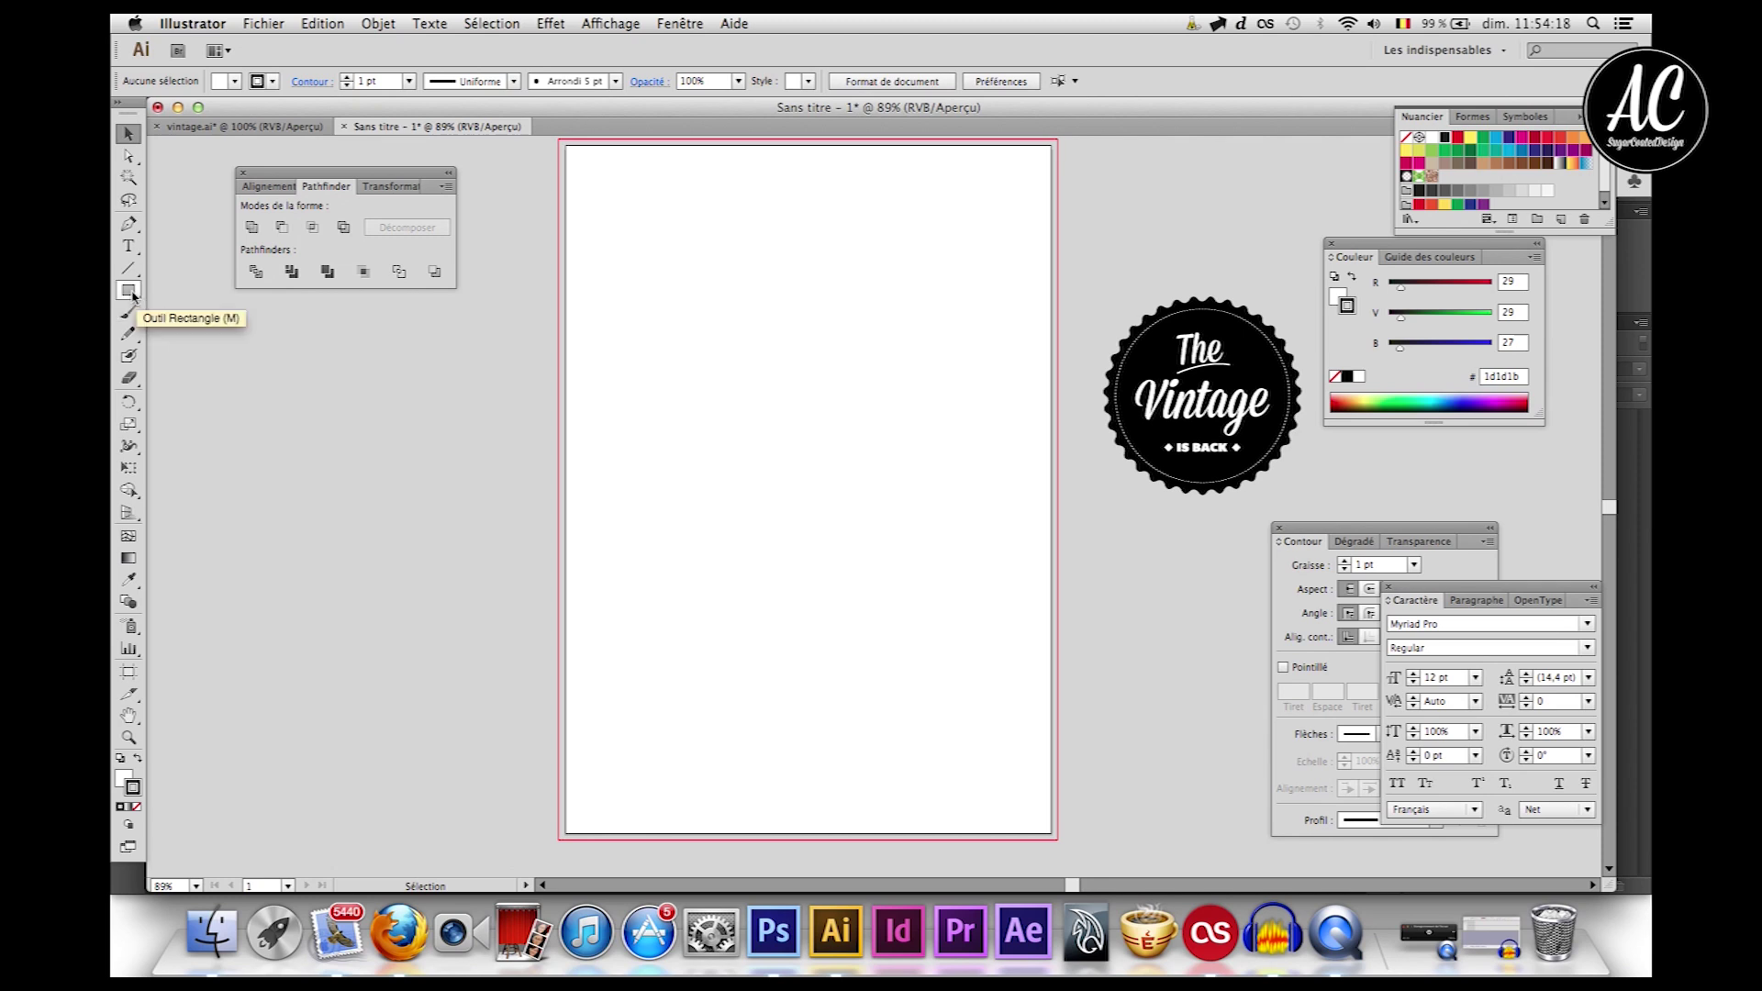
Step: Start drawing a five-pointed star about 77 mm wide in the upper part of the page with the Star tool
{"action": "left_click_drag", "start_coordinate": [133, 295], "coordinate": [189, 379]}
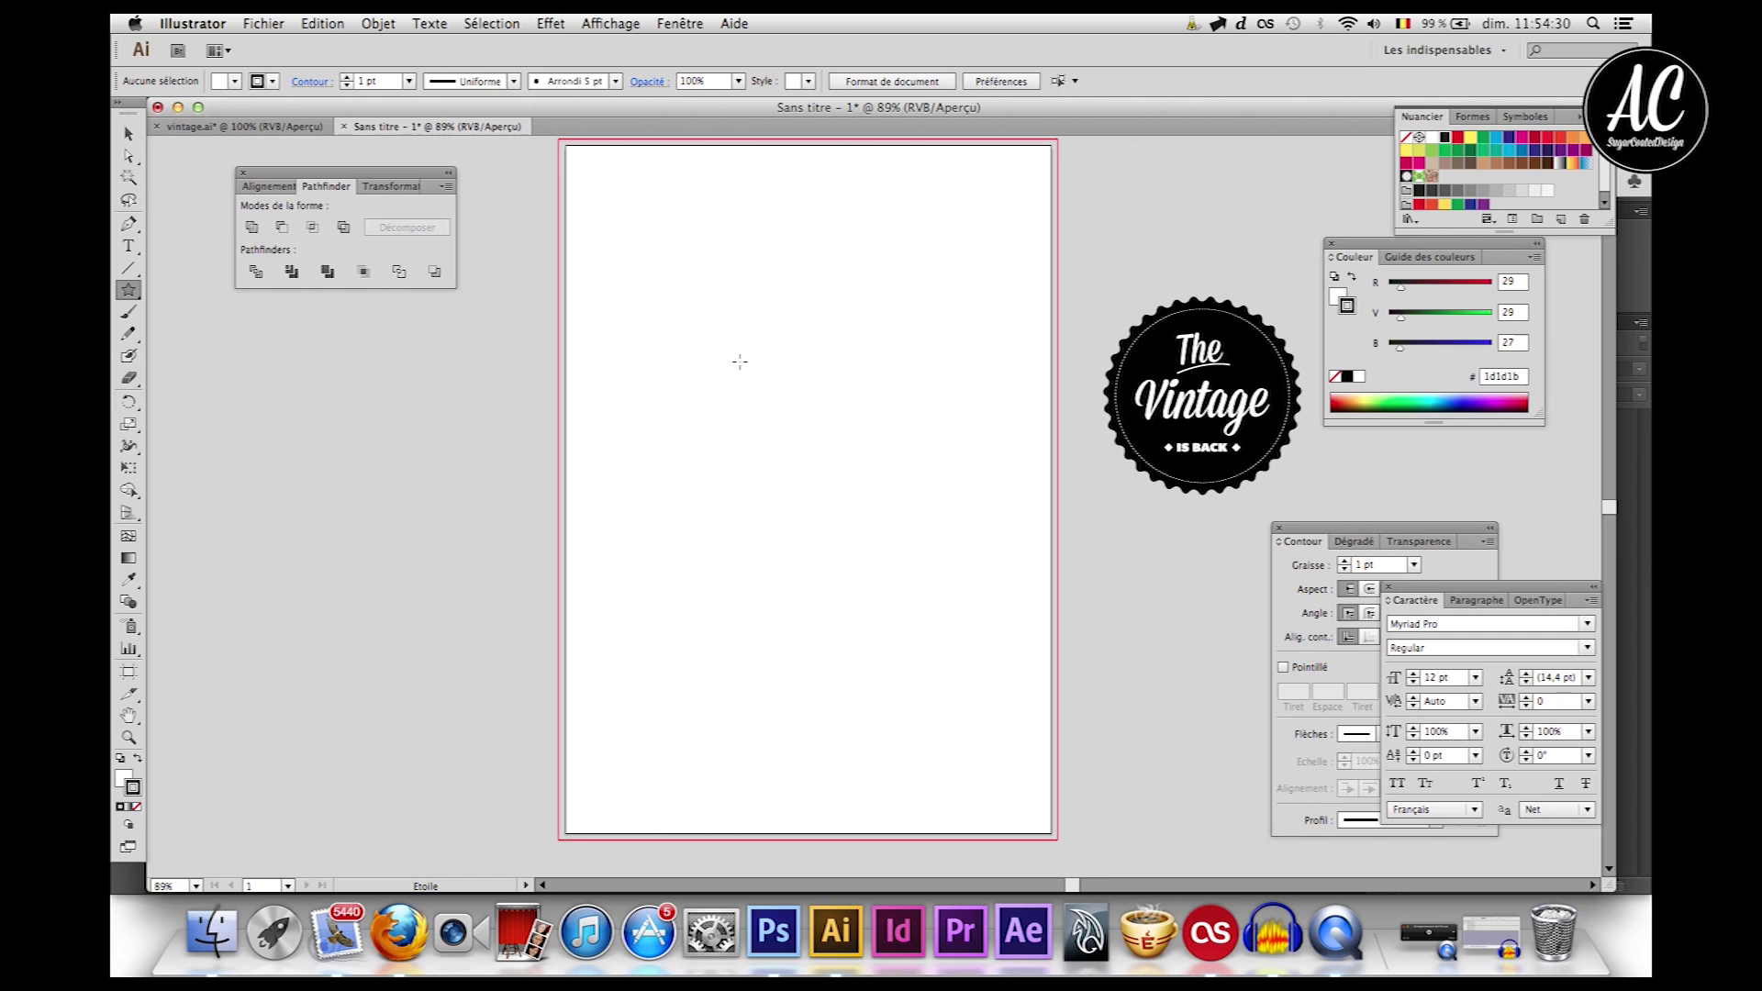
{"action": "left_click_drag", "start_coordinate": [744, 350], "coordinate": [816, 416]}
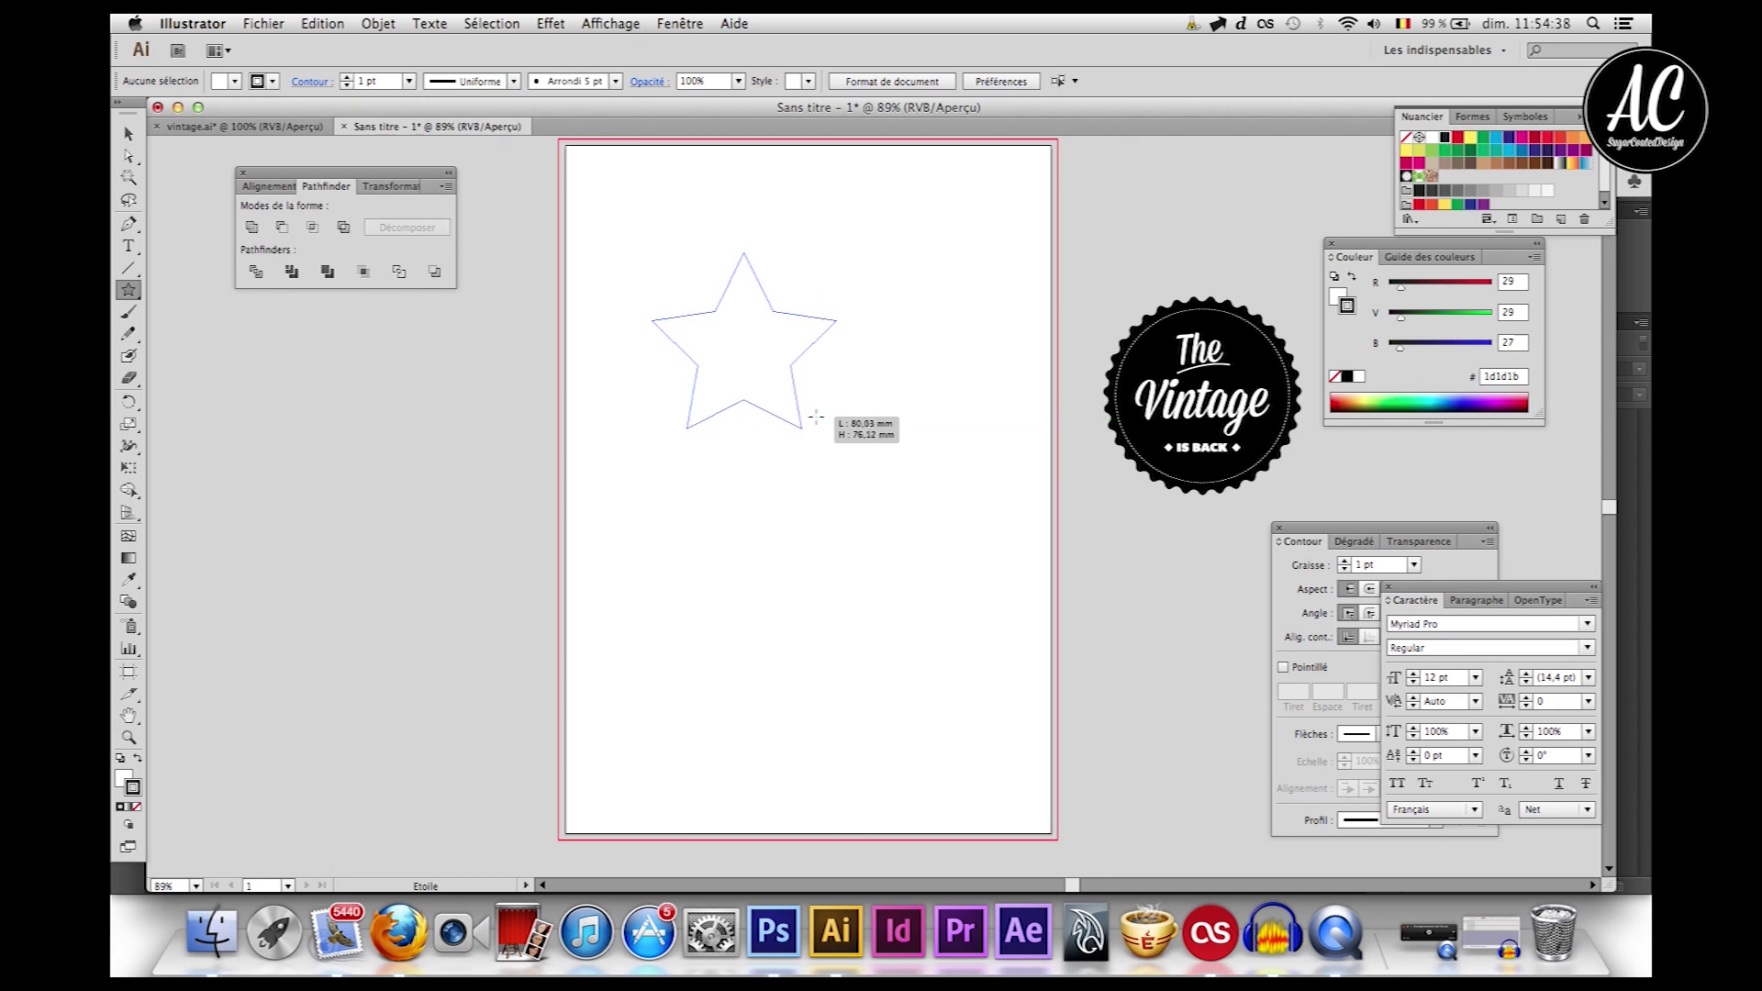
{"action": "left_click_drag", "start_coordinate": [816, 417], "coordinate": [815, 412]}
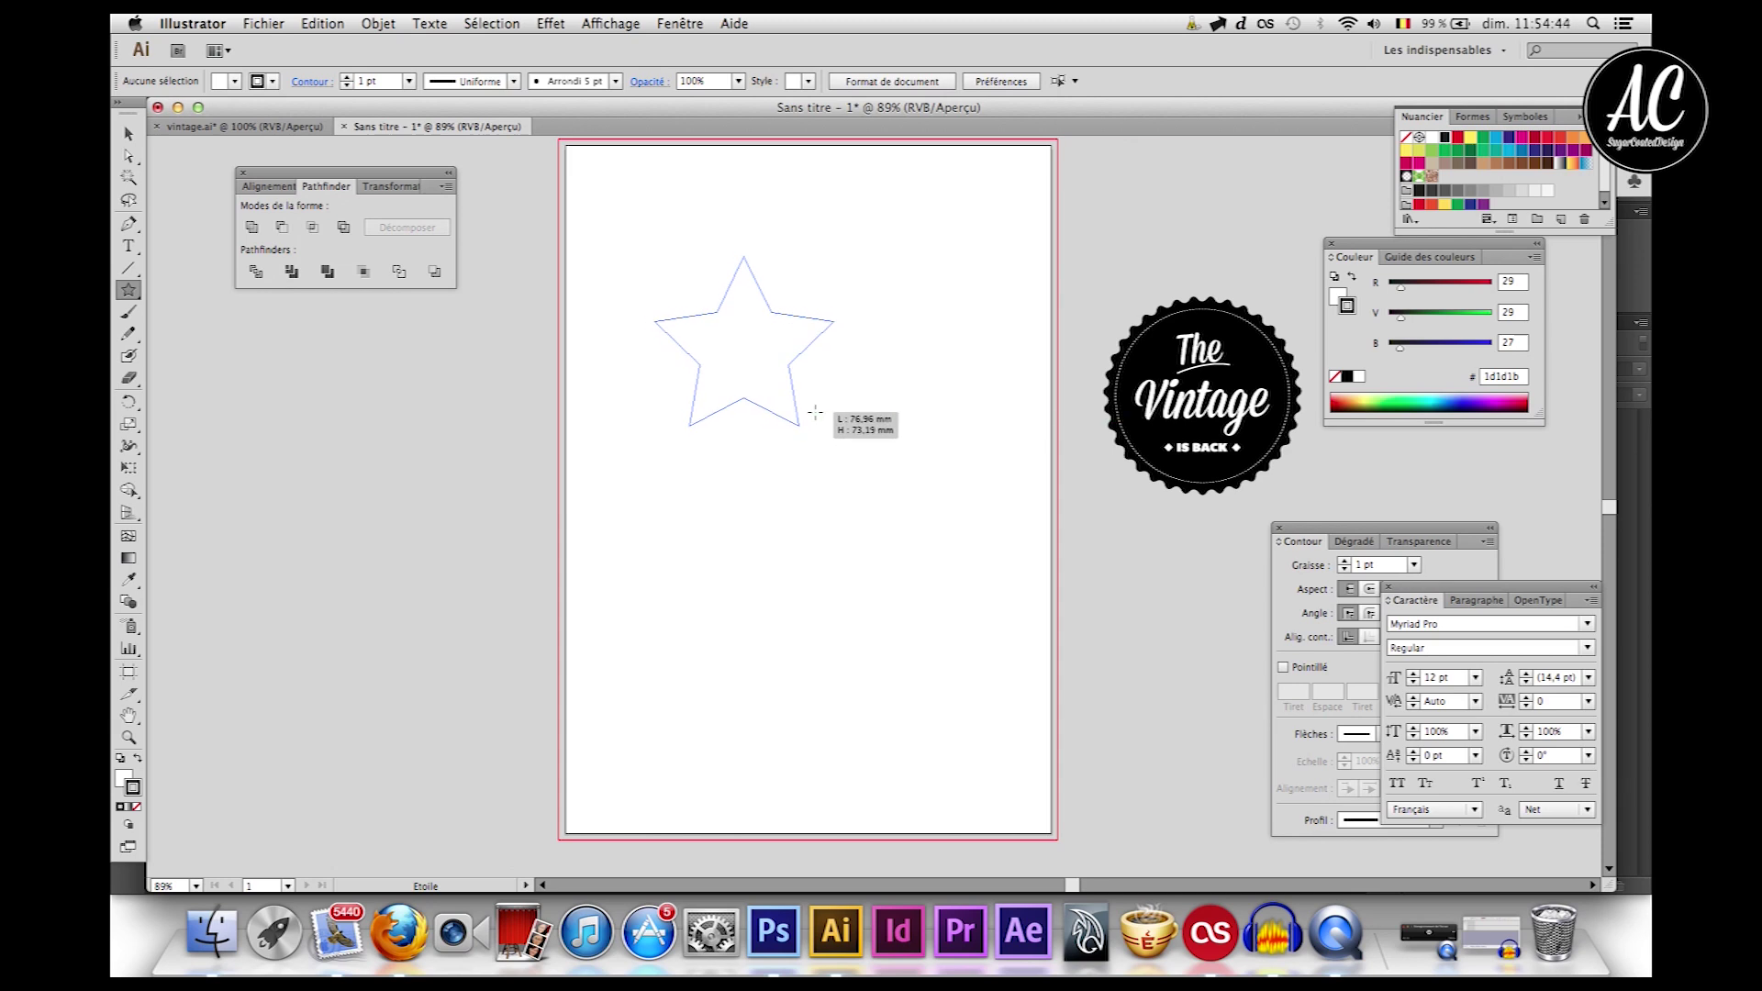
{"action": "left_click_drag", "start_coordinate": [815, 413], "coordinate": [814, 412]}
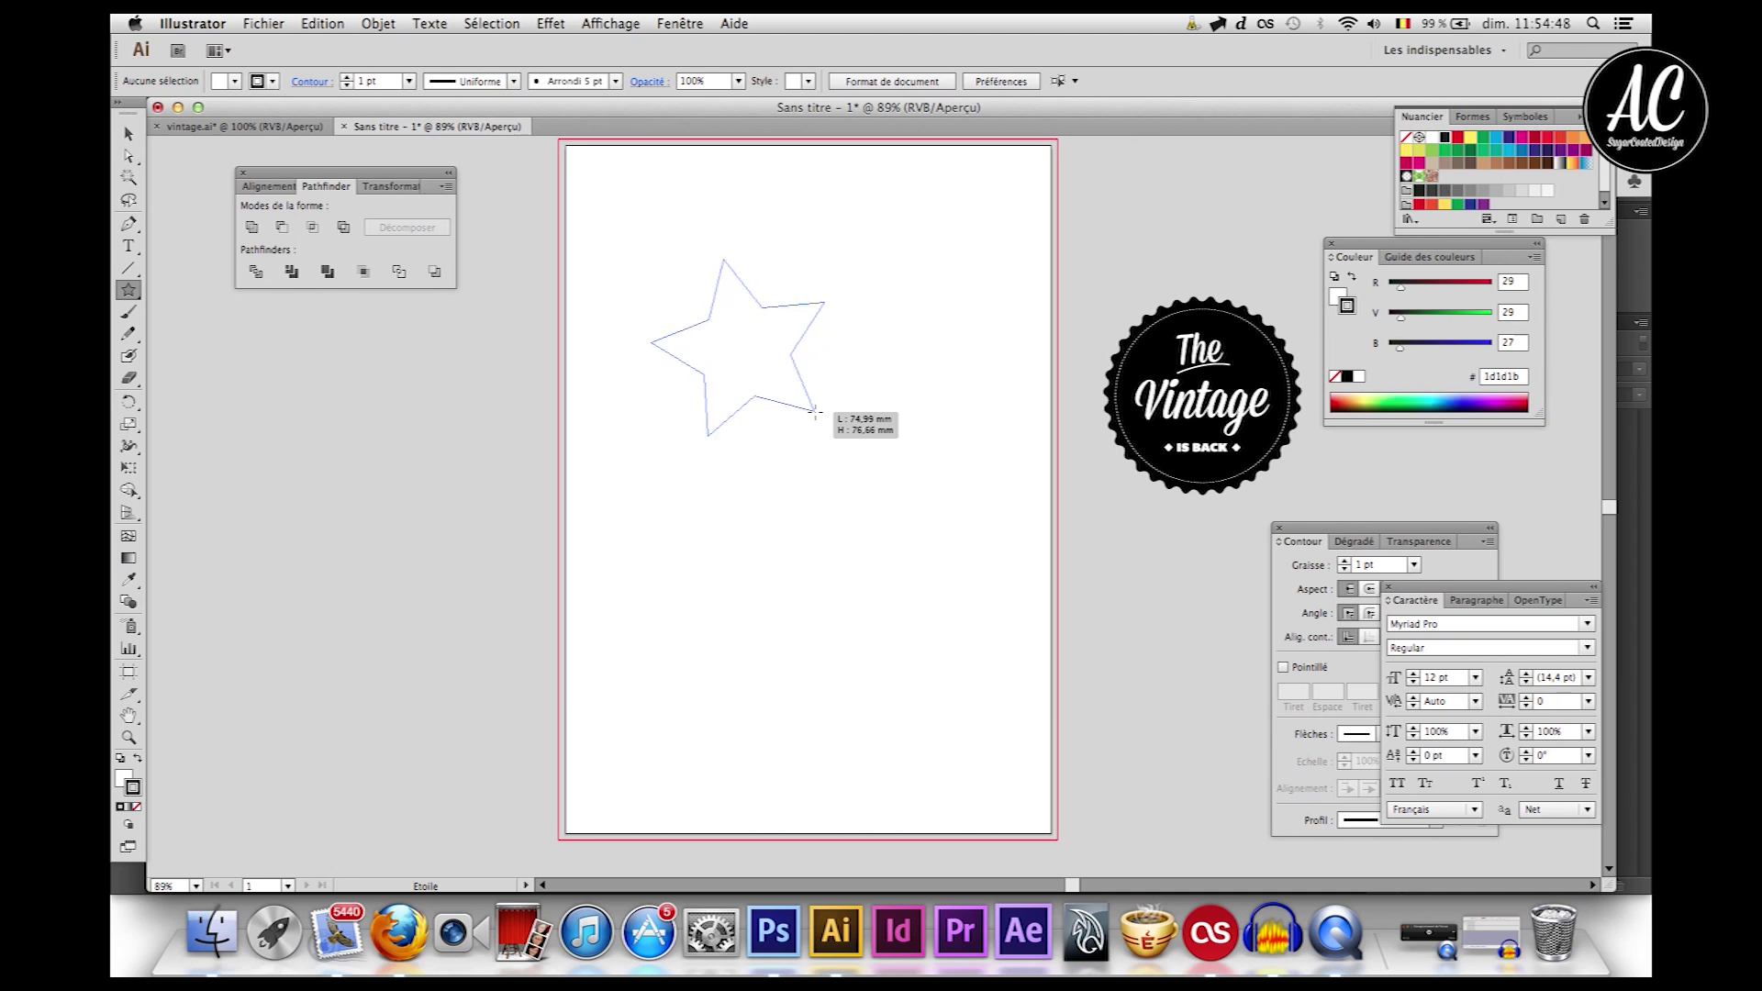
Step: Raise the star's number of points to about 28 while drawing it, at a width of about 79 mm
{"action": "key", "text": "Up"}
{"action": "key", "text": "Up"}
{"action": "key", "text": "Up"}
{"action": "key", "text": "Up"}
{"action": "left_click_drag", "start_coordinate": [815, 412], "coordinate": [820, 401]}
{"action": "key", "text": "Up"}
{"action": "key", "text": "Up"}
{"action": "key", "text": "Up"}
{"action": "key", "text": "Up"}
{"action": "key", "text": "Up"}
{"action": "key", "text": "Up"}
{"action": "key", "text": "Up"}
{"action": "key", "text": "Up"}
{"action": "key", "text": "Up"}
{"action": "key", "text": "Up"}
{"action": "key", "text": "Up"}
{"action": "key", "text": "Up"}
{"action": "key", "text": "Up"}
{"action": "key", "text": "Up"}
{"action": "key", "text": "Up"}
{"action": "key", "text": "Up"}
{"action": "key", "text": "Up"}
{"action": "key", "text": "Up"}
{"action": "key", "text": "Up"}
{"action": "key", "text": "Down"}
{"action": "key", "text": "Down"}
{"action": "key", "text": "Up"}
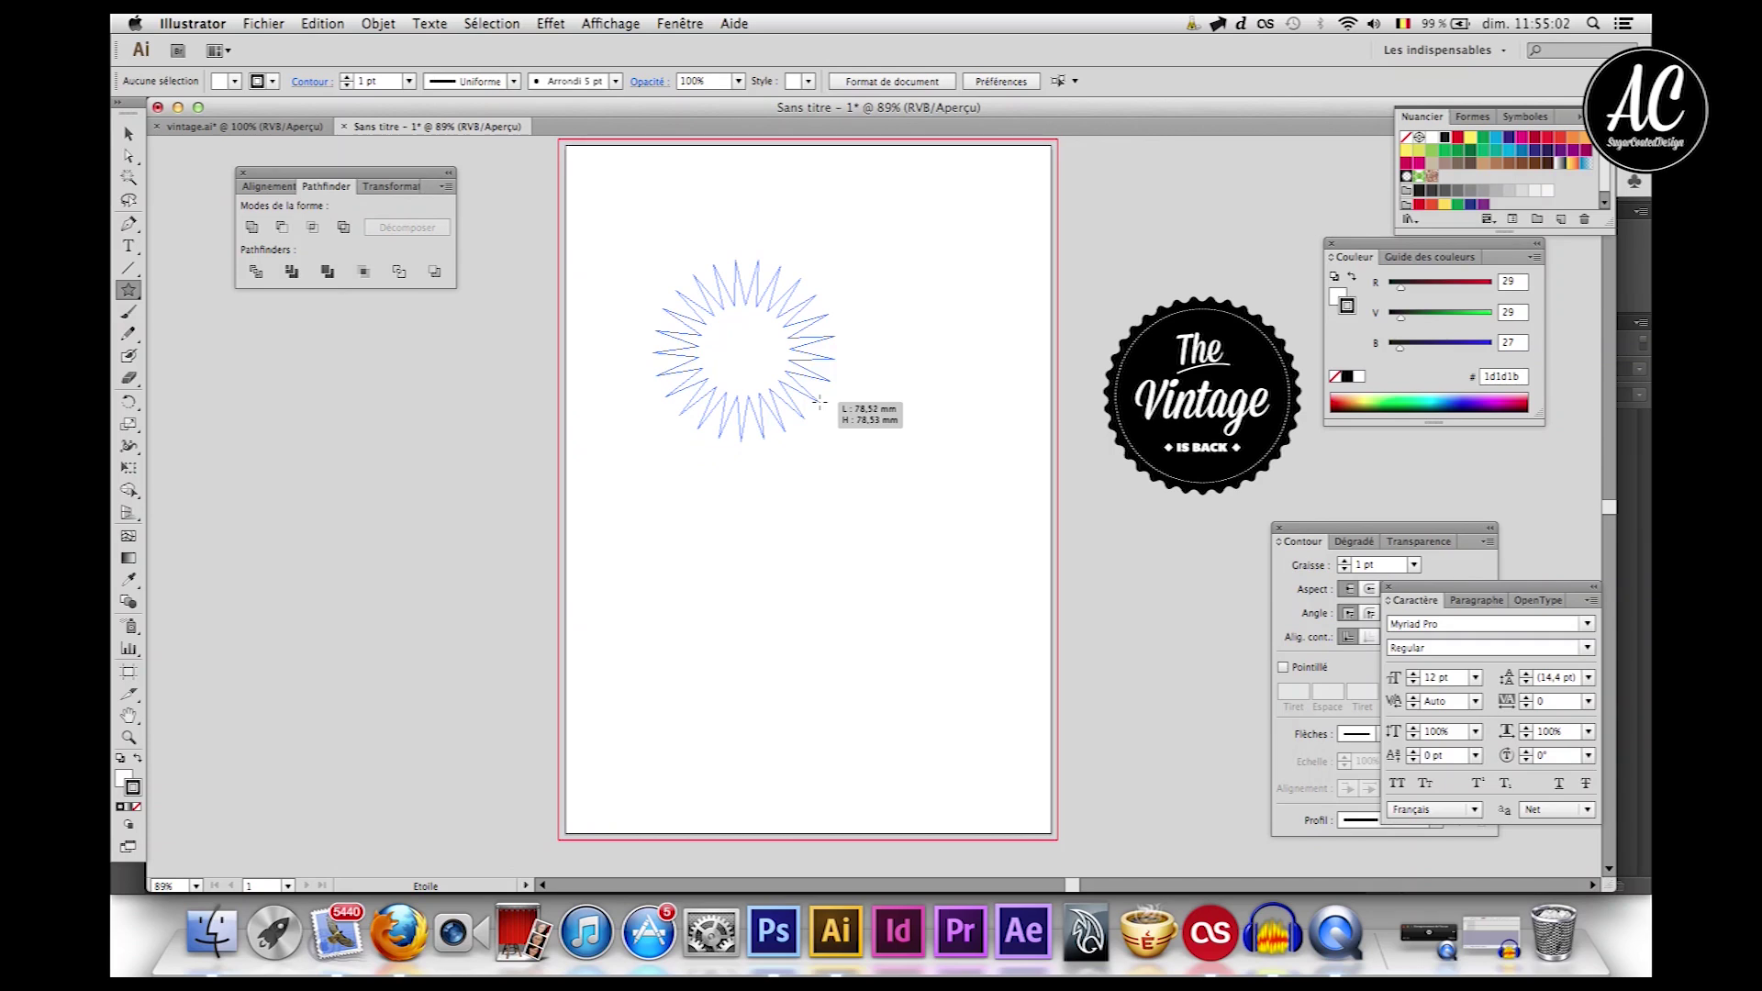
{"action": "key", "text": "Up"}
{"action": "left_click_drag", "start_coordinate": [819, 401], "coordinate": [819, 402]}
{"action": "key", "text": "Up"}
{"action": "key", "text": "Down"}
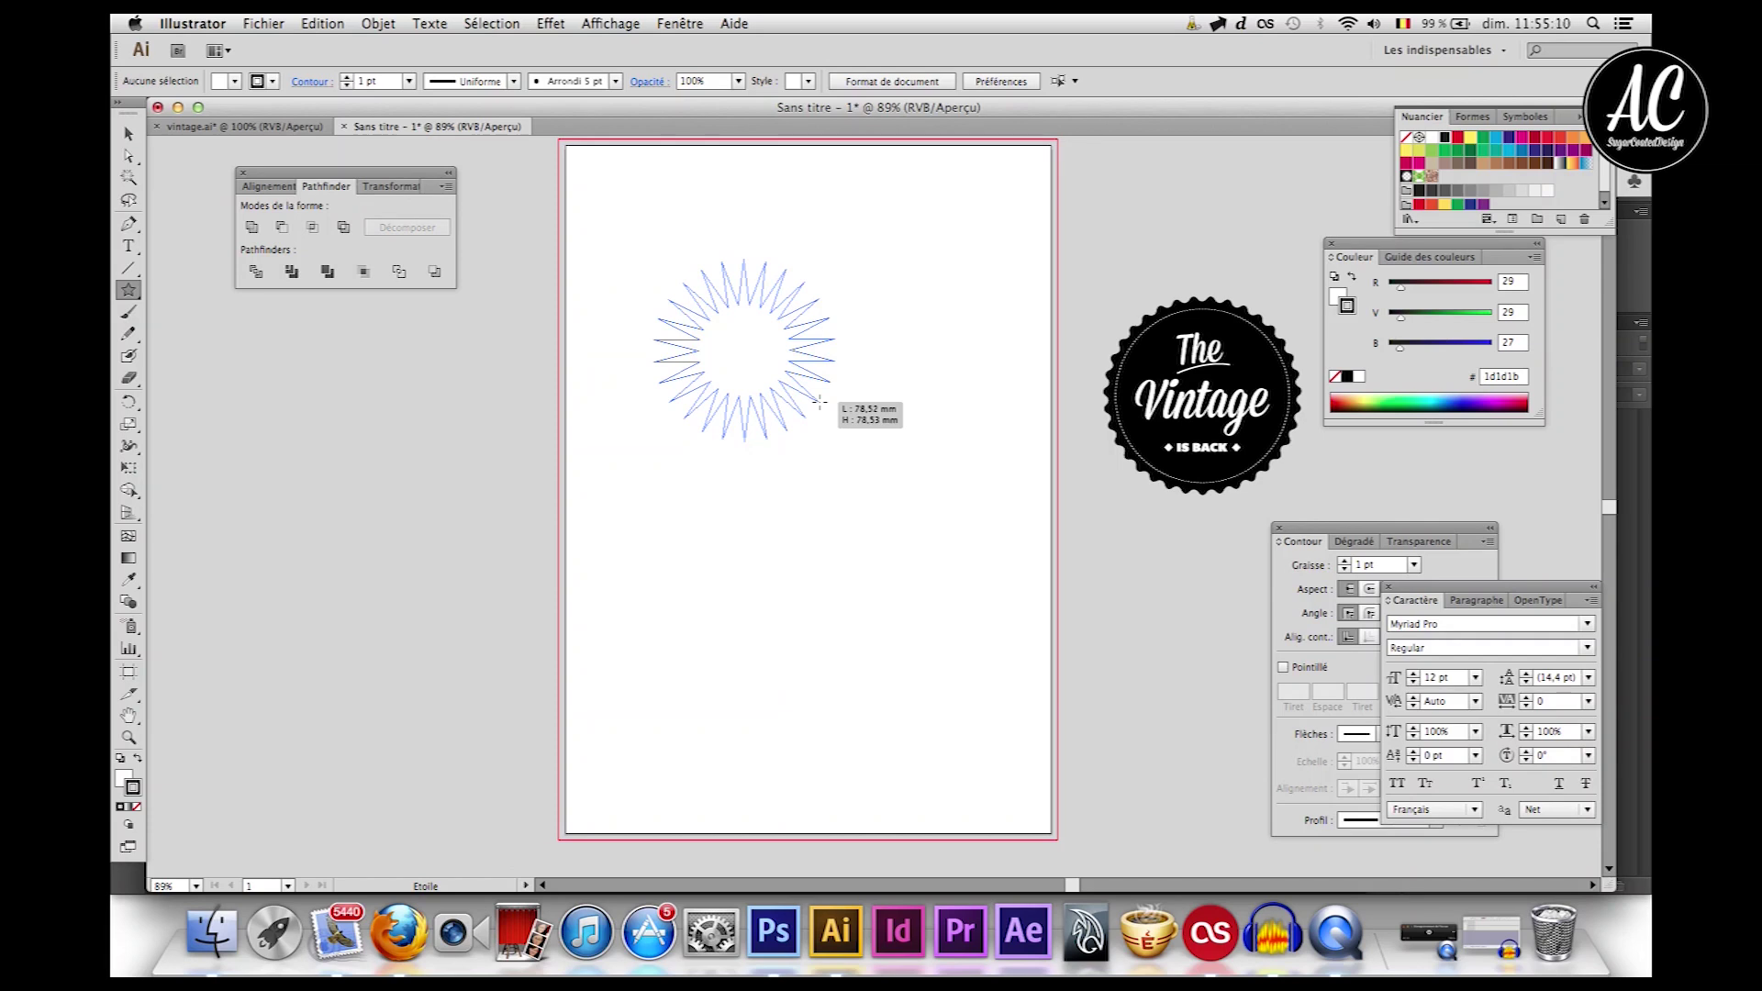
Step: Make the star's points shallow, finish the serrated circle at about 80 mm across, and move it closer to the page centre
{"action": "mouse_move", "coordinate": [819, 401]}
{"action": "left_mouse_down"}
{"action": "mouse_move", "coordinate": [783, 387]}
{"action": "mouse_move", "coordinate": [805, 421]}
{"action": "left_mouse_up"}
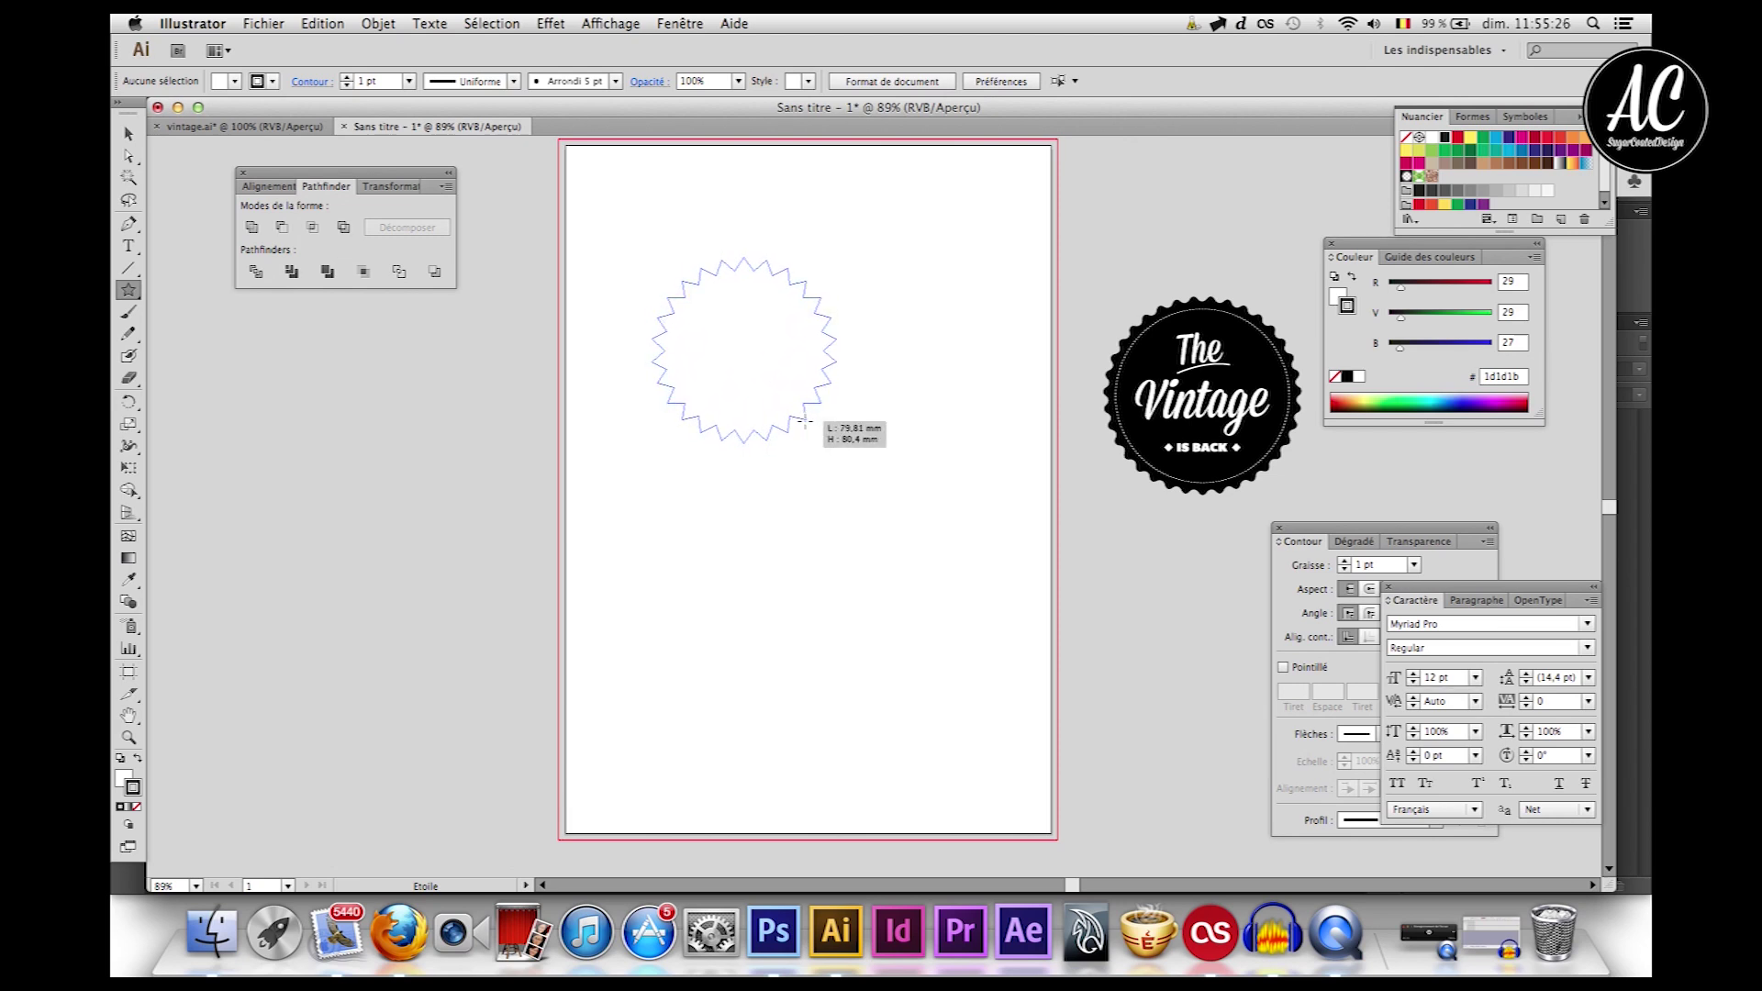
{"action": "left_click_drag", "start_coordinate": [804, 421], "coordinate": [804, 421]}
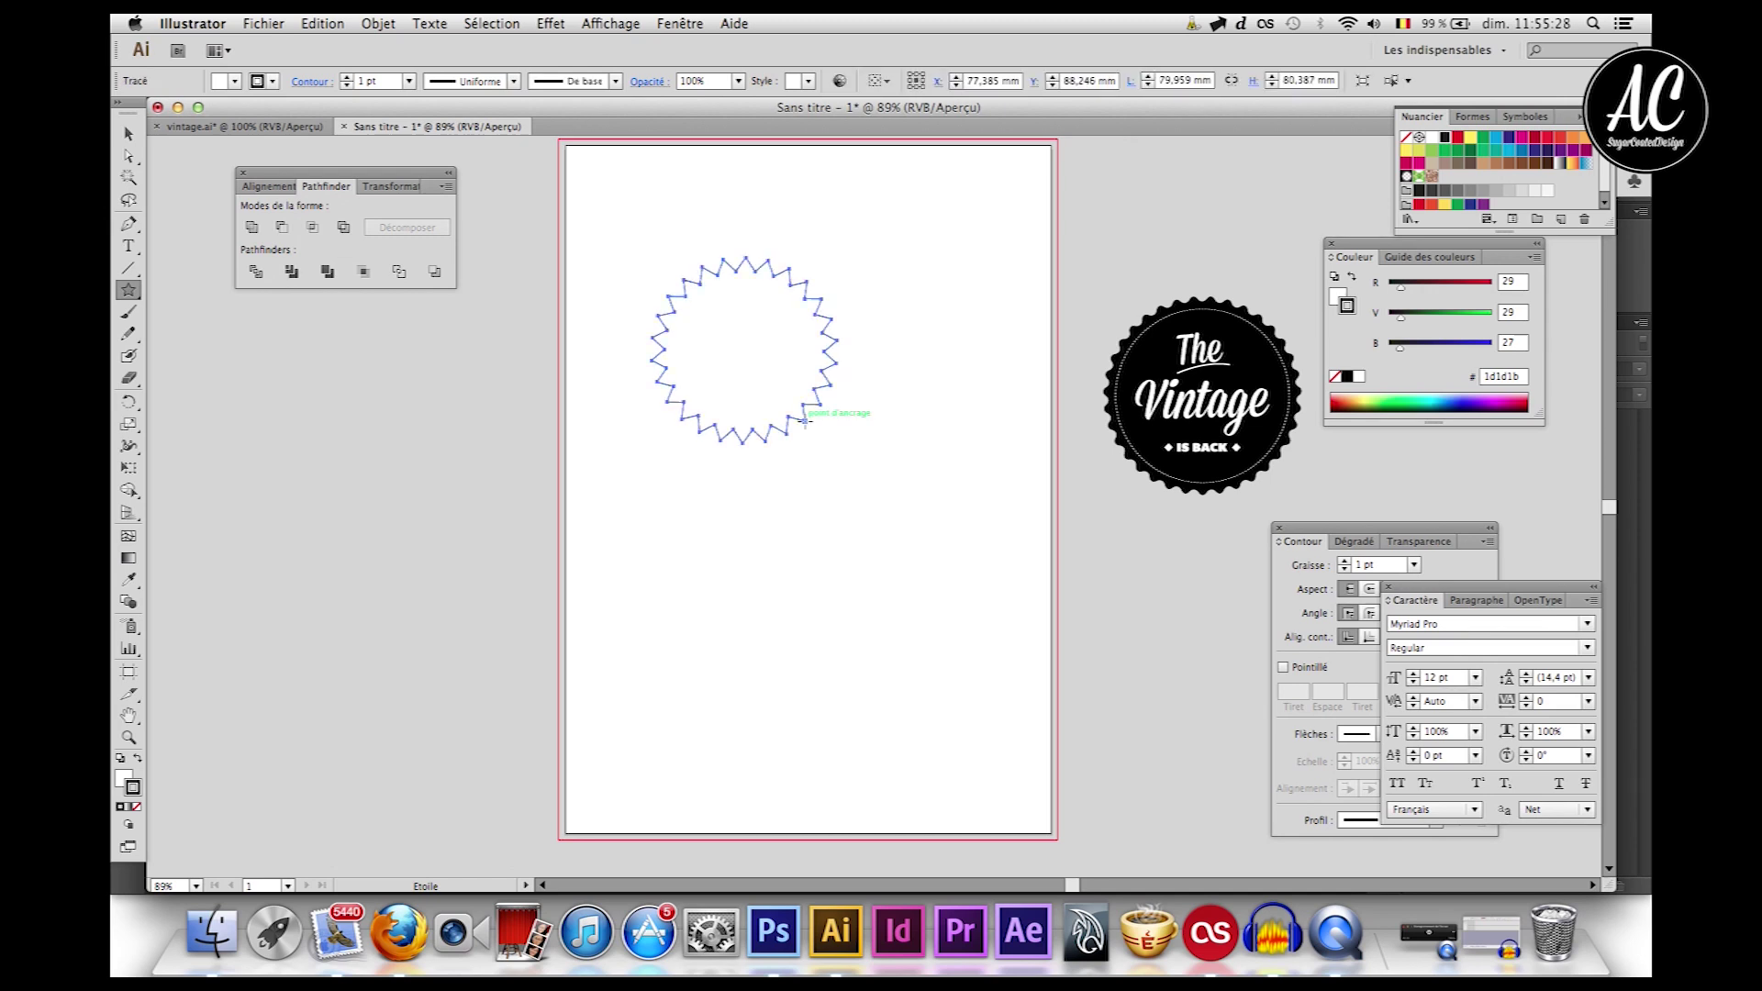
{"action": "left_click", "coordinate": [128, 133]}
{"action": "left_click", "coordinate": [764, 746]}
{"action": "left_click_drag", "start_coordinate": [780, 378], "coordinate": [823, 406]}
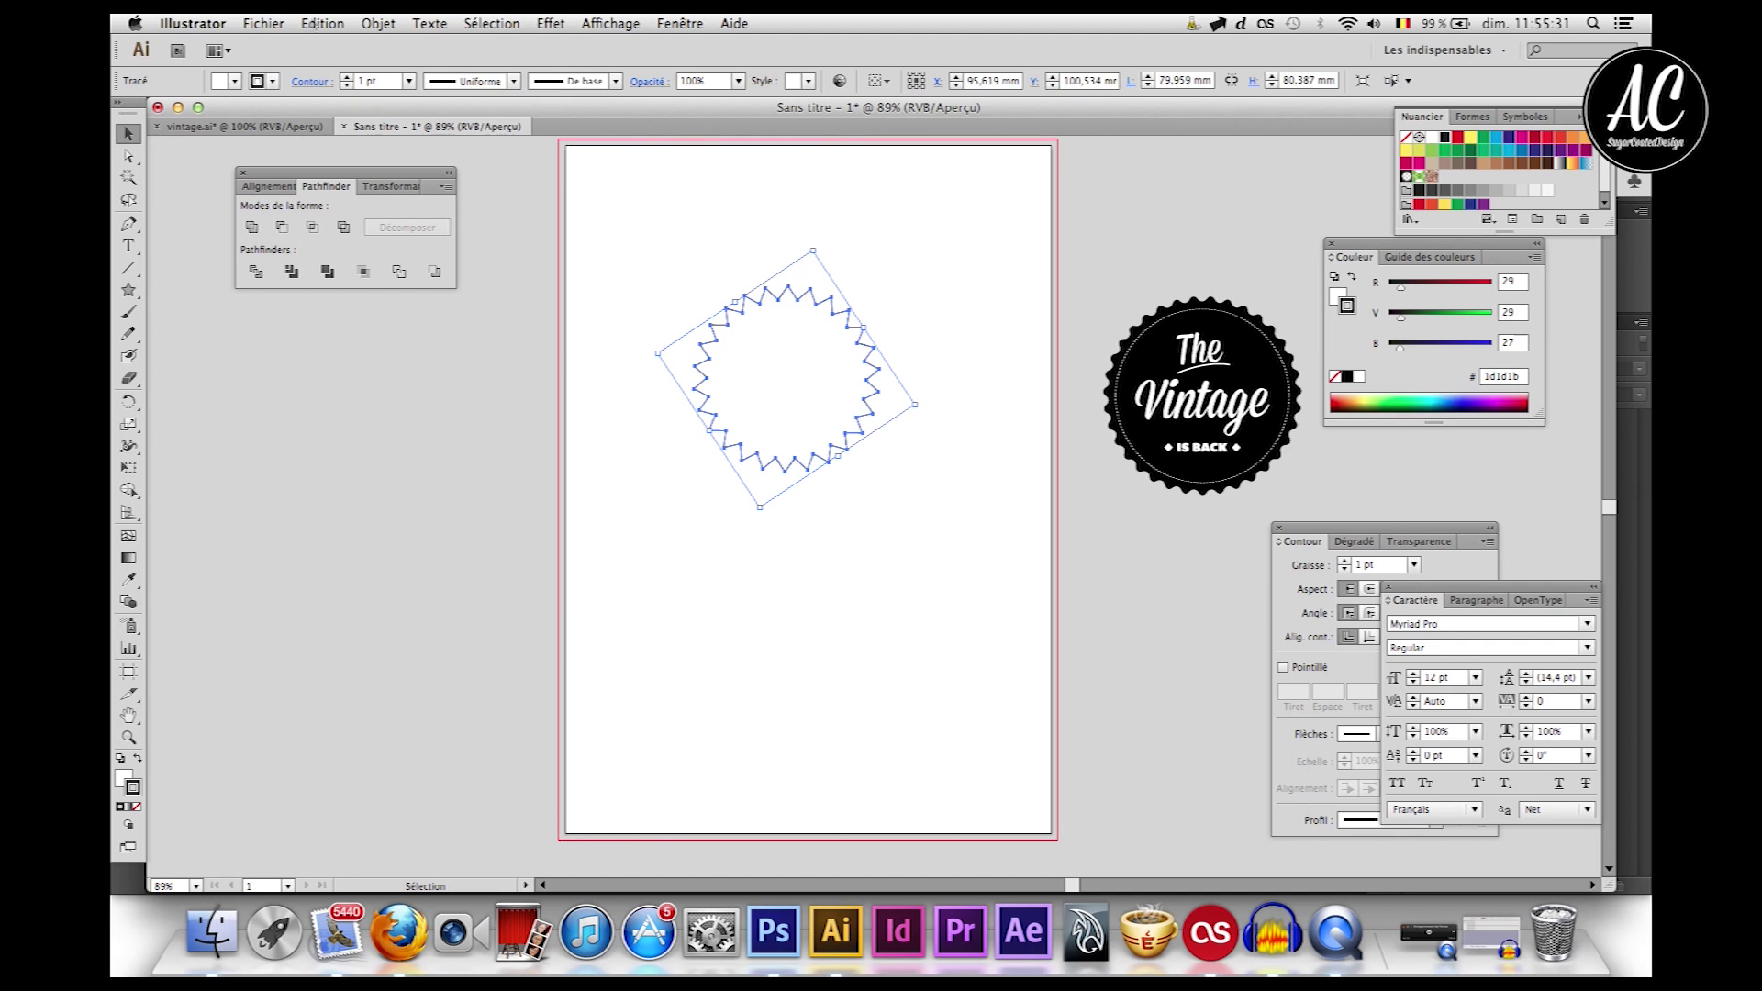
Step: Give the serrated circle a Noir fill and no outline, and shift it slightly down the page
{"action": "left_click", "coordinate": [234, 80]}
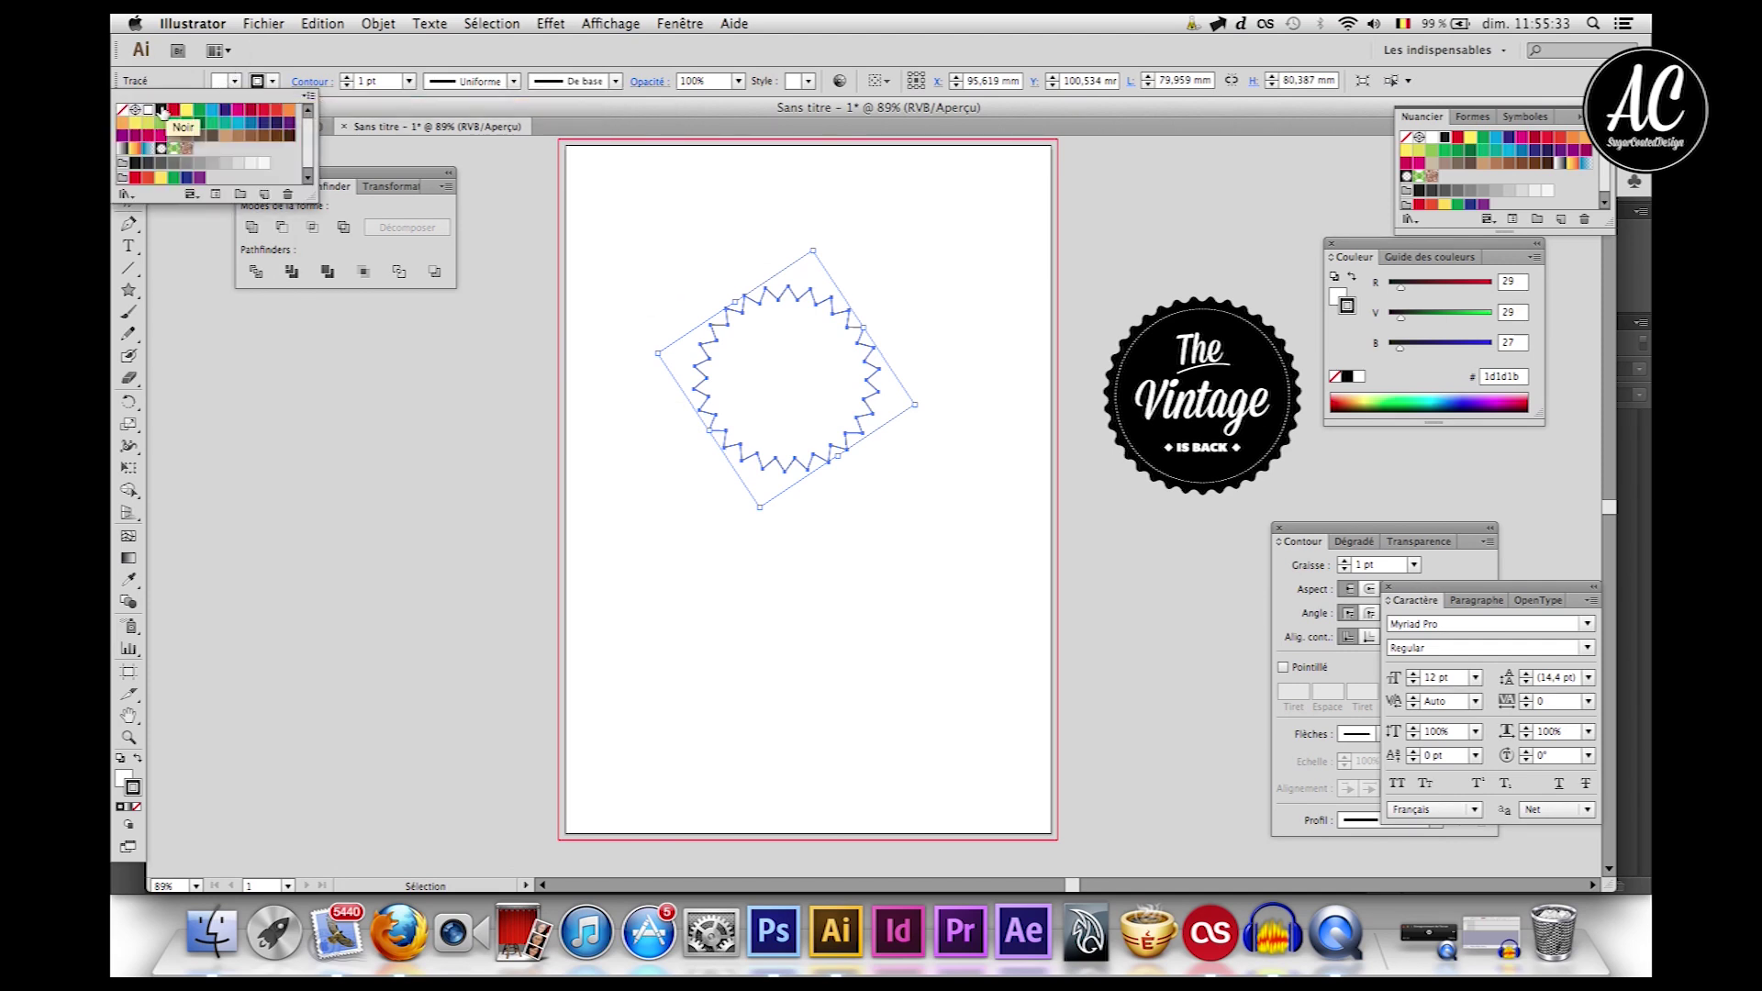
{"action": "left_click", "coordinate": [223, 82]}
{"action": "left_click", "coordinate": [230, 81]}
{"action": "left_click", "coordinate": [165, 111]}
{"action": "key", "text": "Escape"}
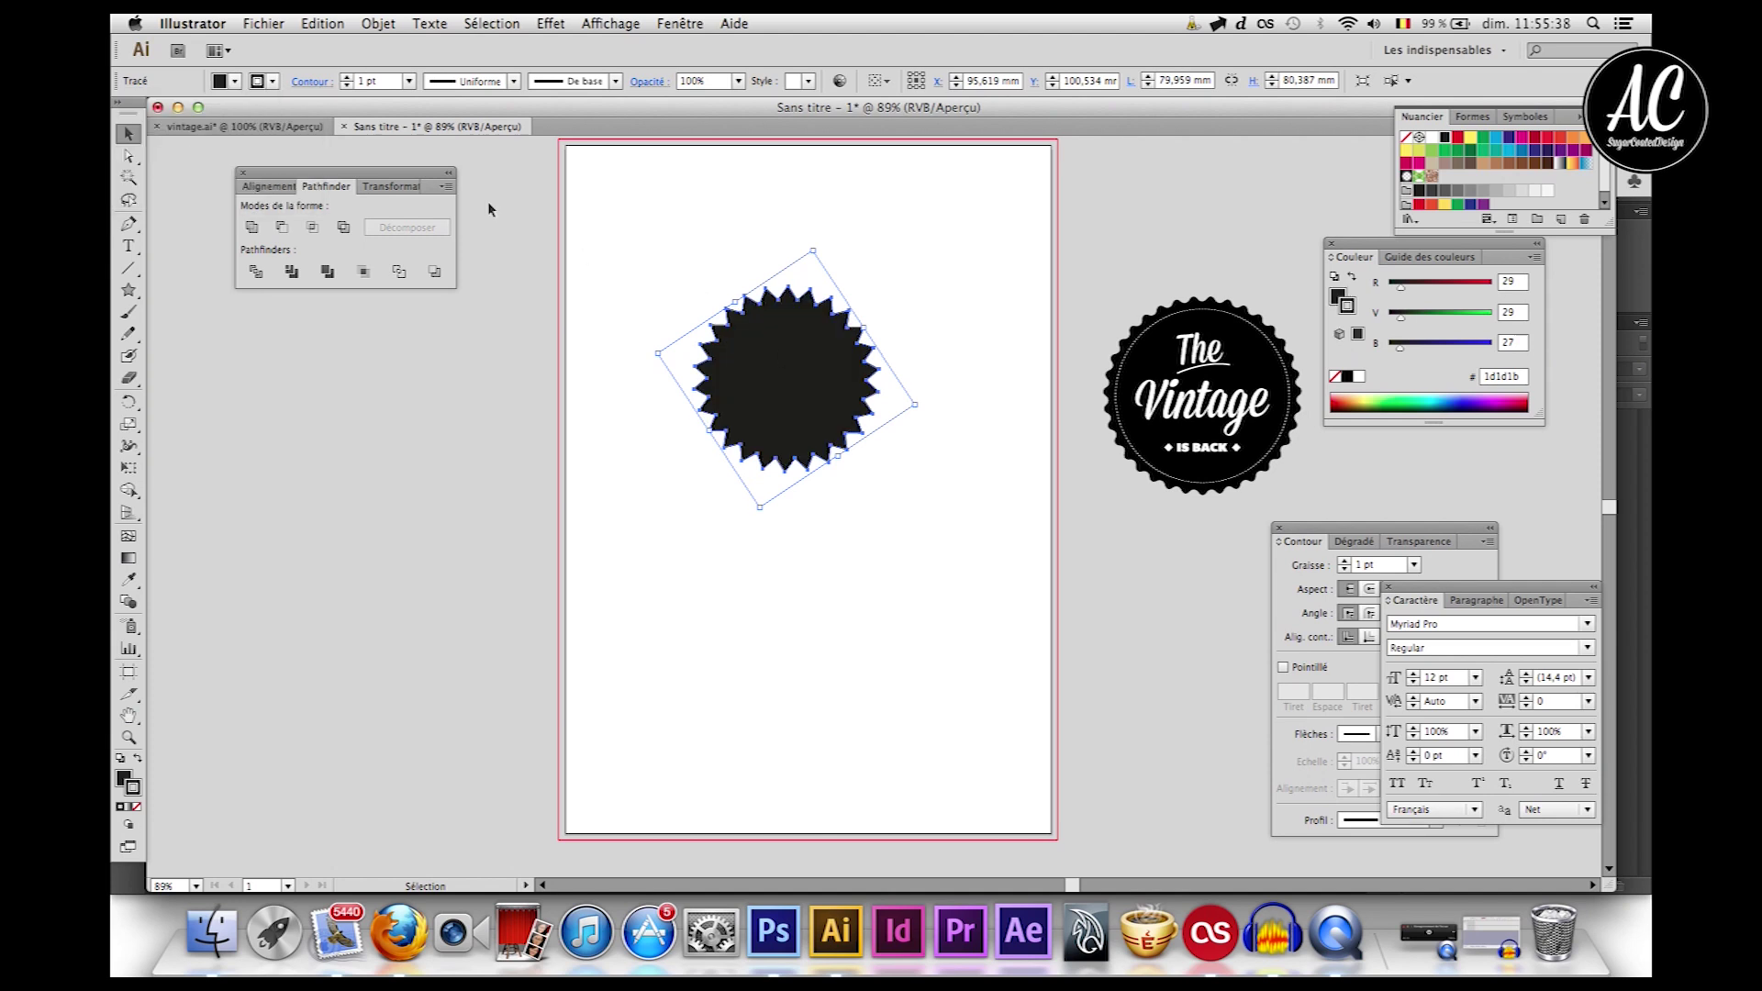
{"action": "left_click", "coordinate": [263, 81]}
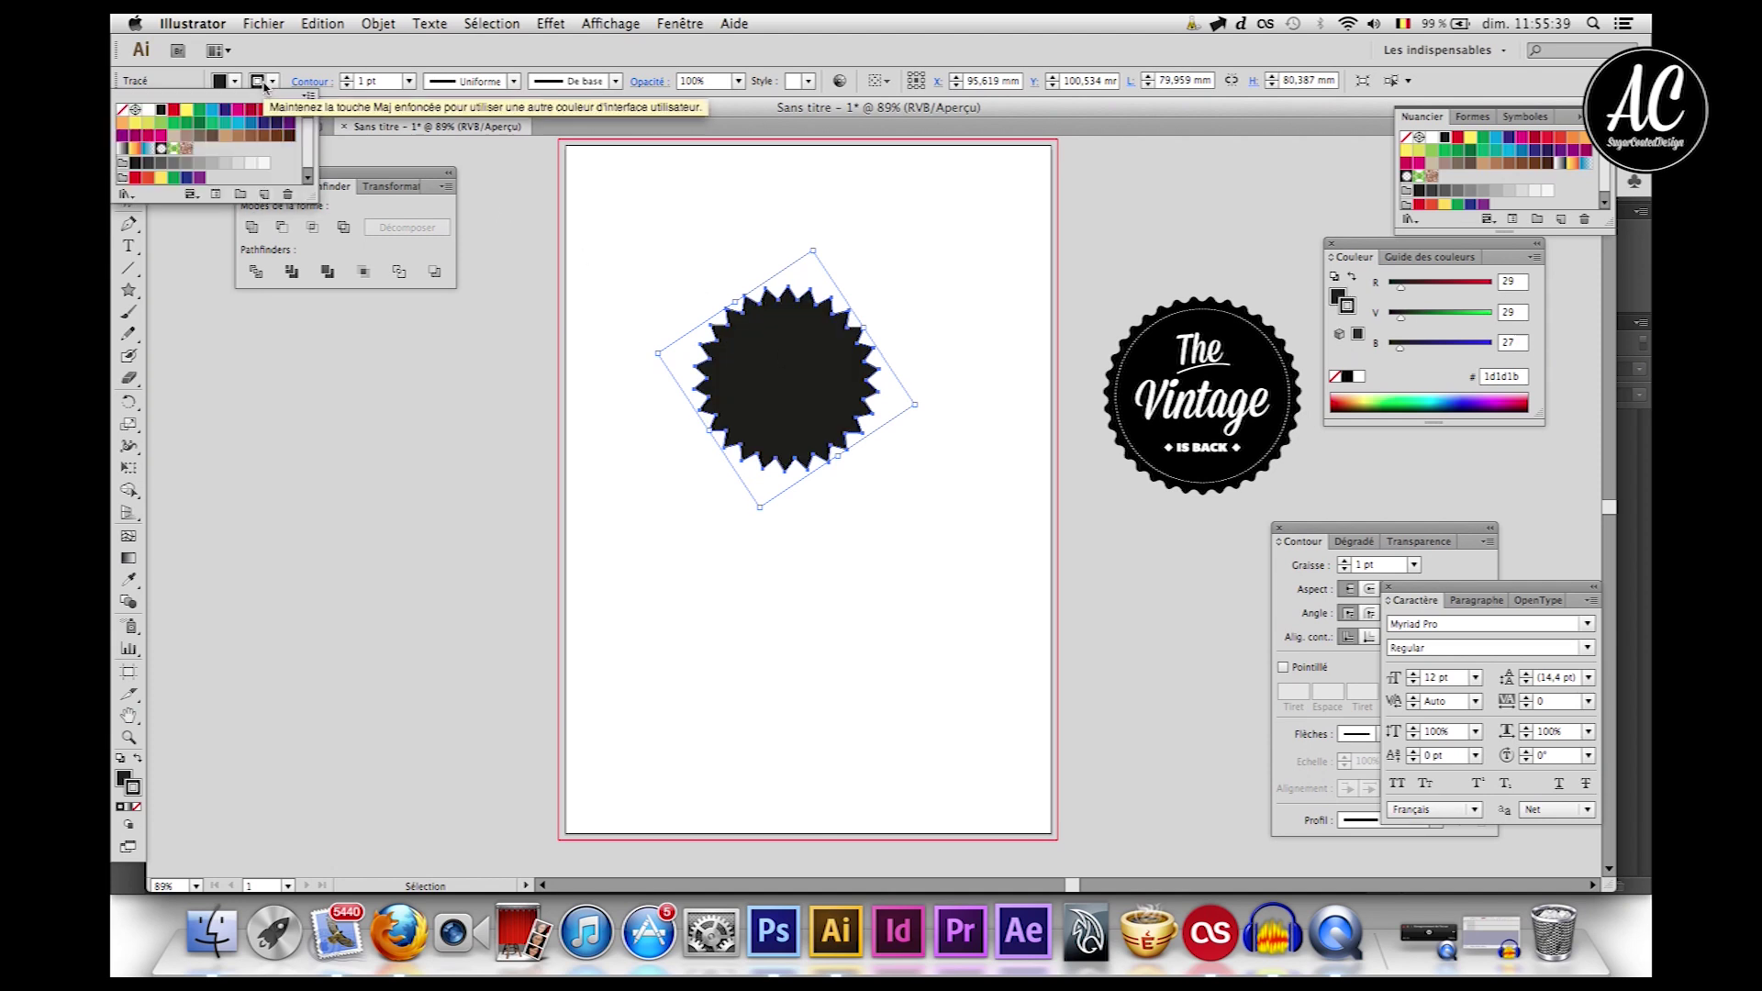
{"action": "left_click", "coordinate": [122, 113]}
{"action": "left_click", "coordinate": [701, 180]}
{"action": "left_click_drag", "start_coordinate": [808, 367], "coordinate": [824, 405]}
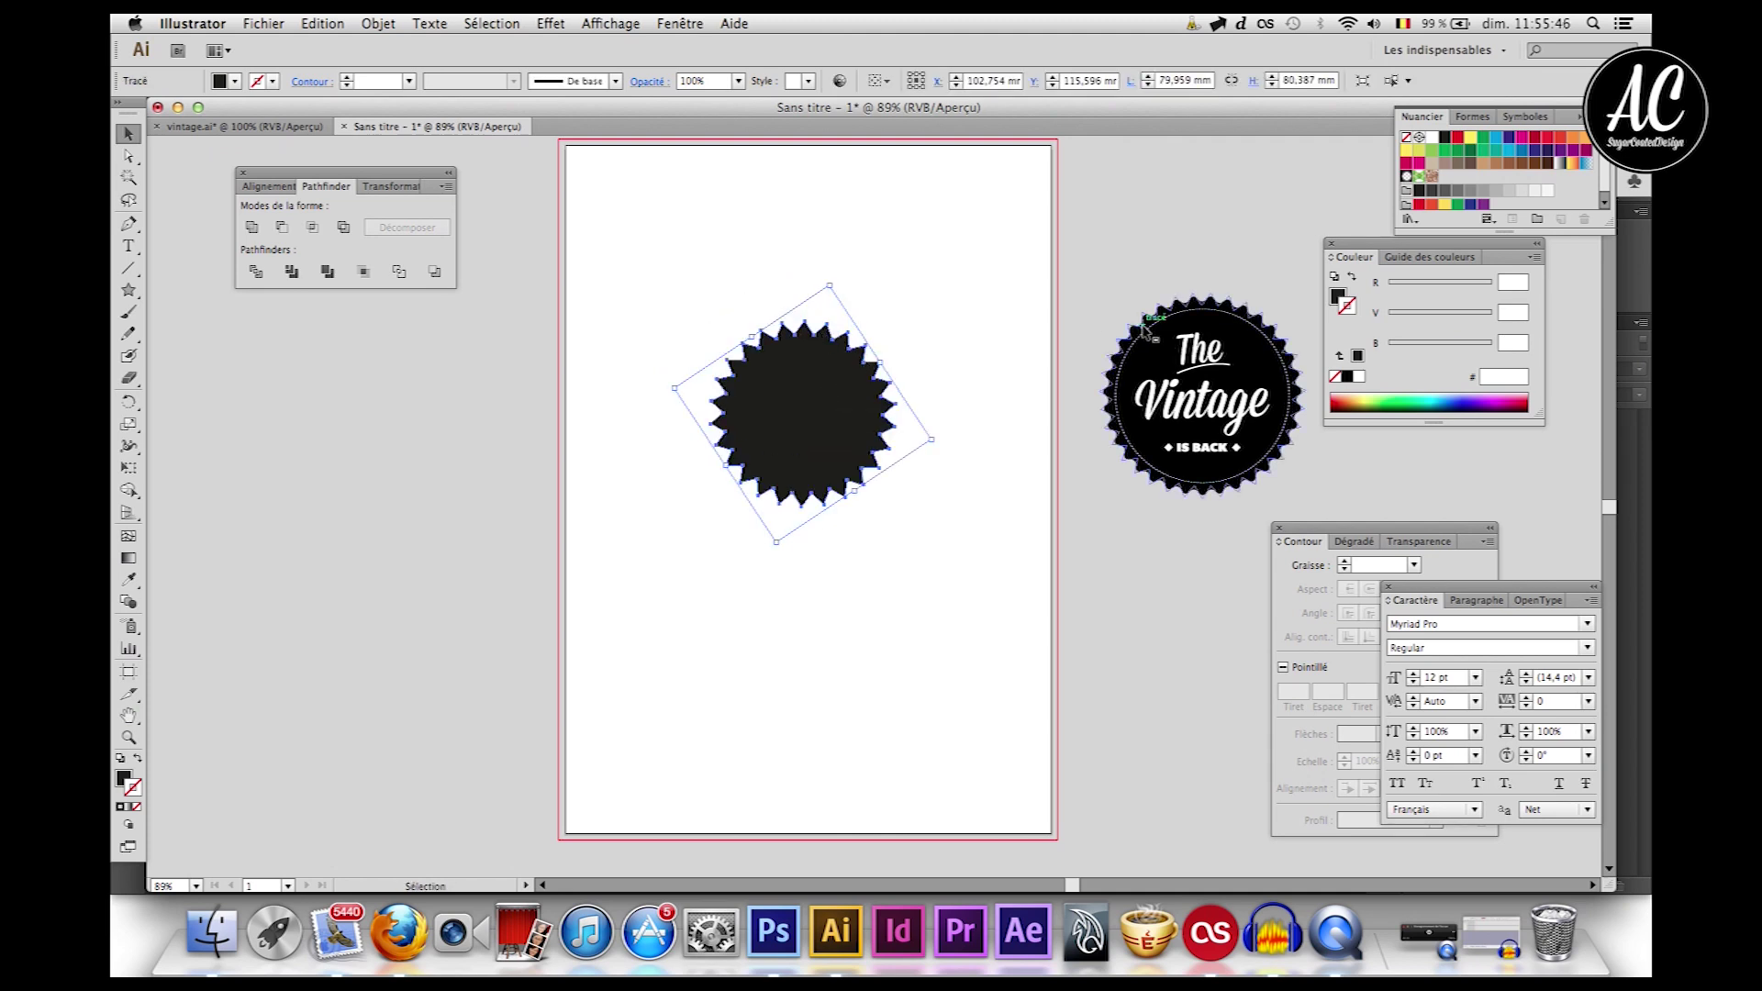
{"action": "left_click", "coordinate": [766, 268]}
Step: Apply the Arrondis effect to the black serrated circle with a 4 mm radius, using the preview
{"action": "left_click", "coordinate": [805, 421]}
{"action": "left_click", "coordinate": [539, 27]}
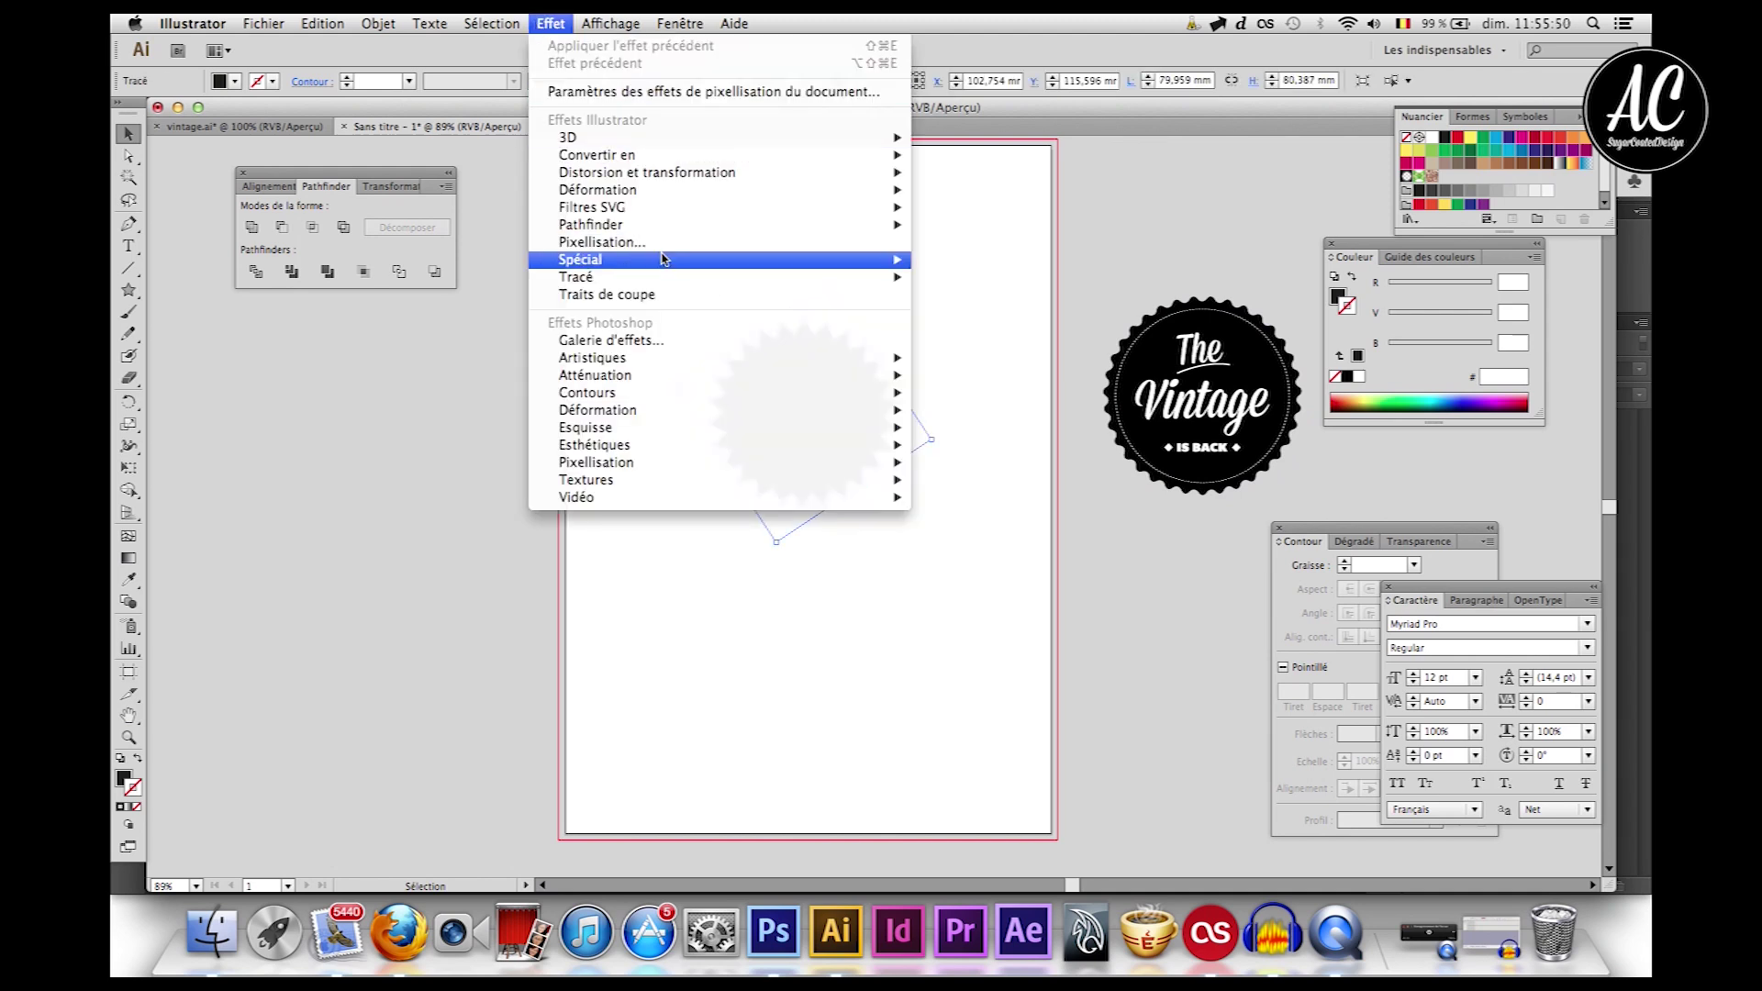
{"action": "mouse_move", "coordinate": [656, 213]}
{"action": "mouse_move", "coordinate": [633, 261]}
{"action": "left_click", "coordinate": [983, 266]}
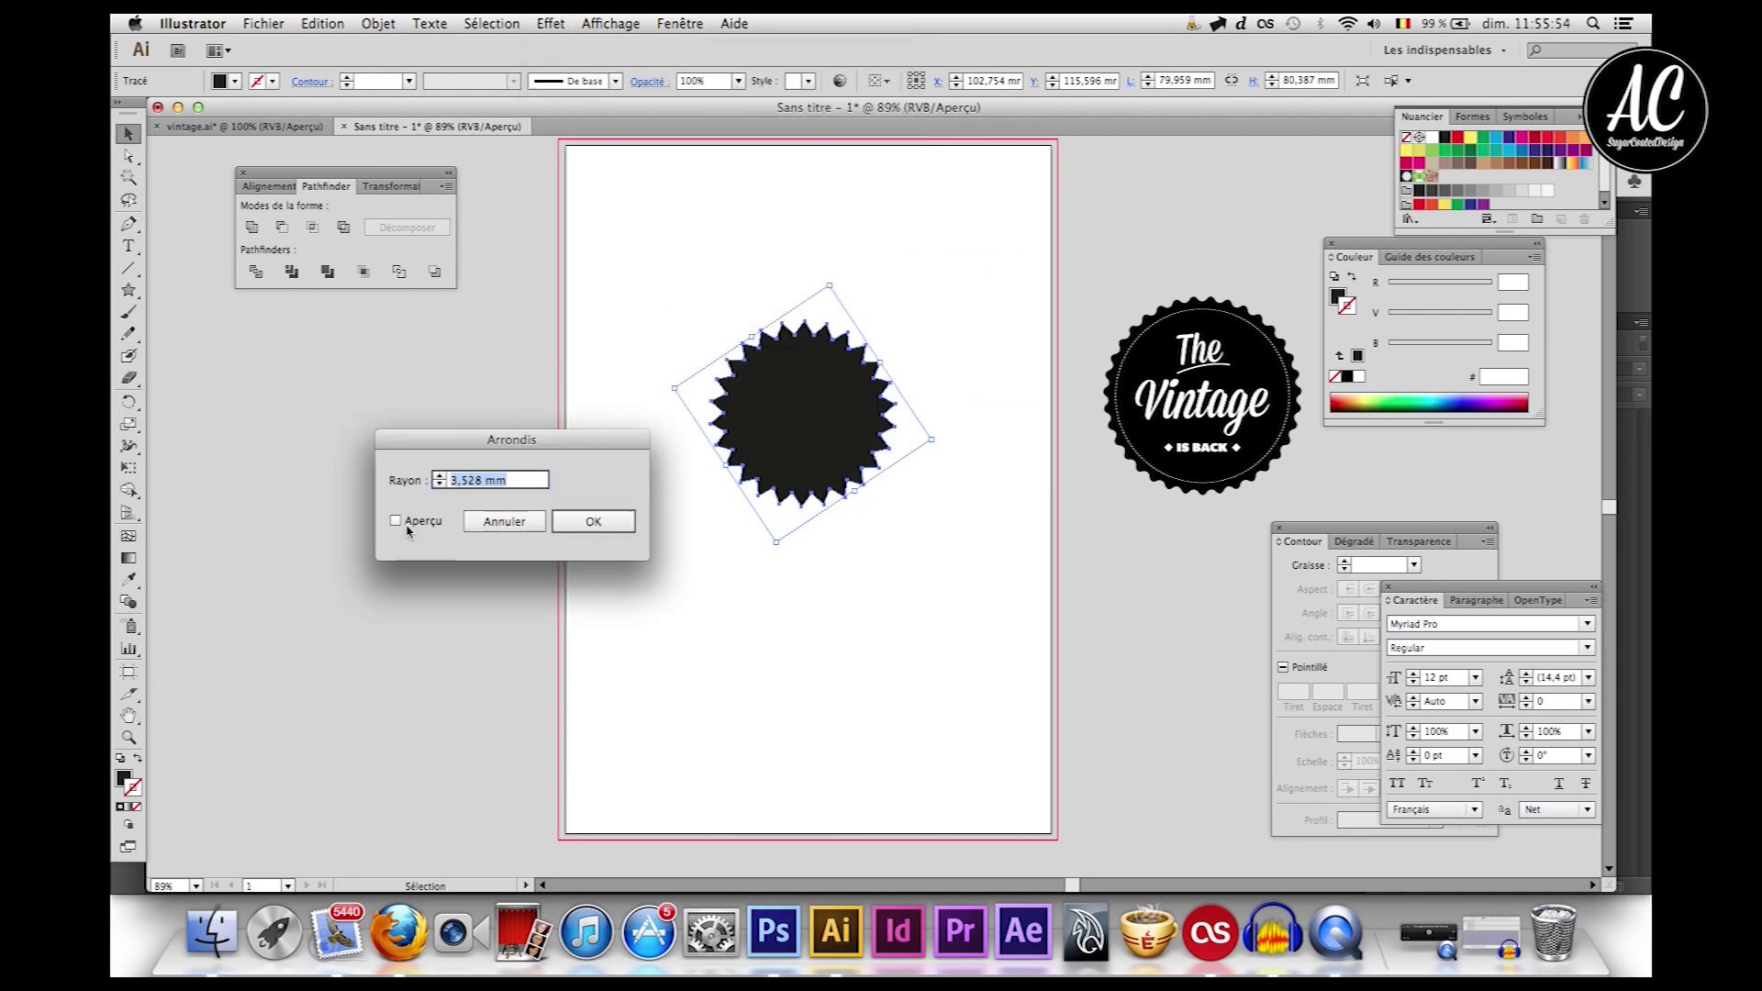
{"action": "left_click", "coordinate": [407, 527]}
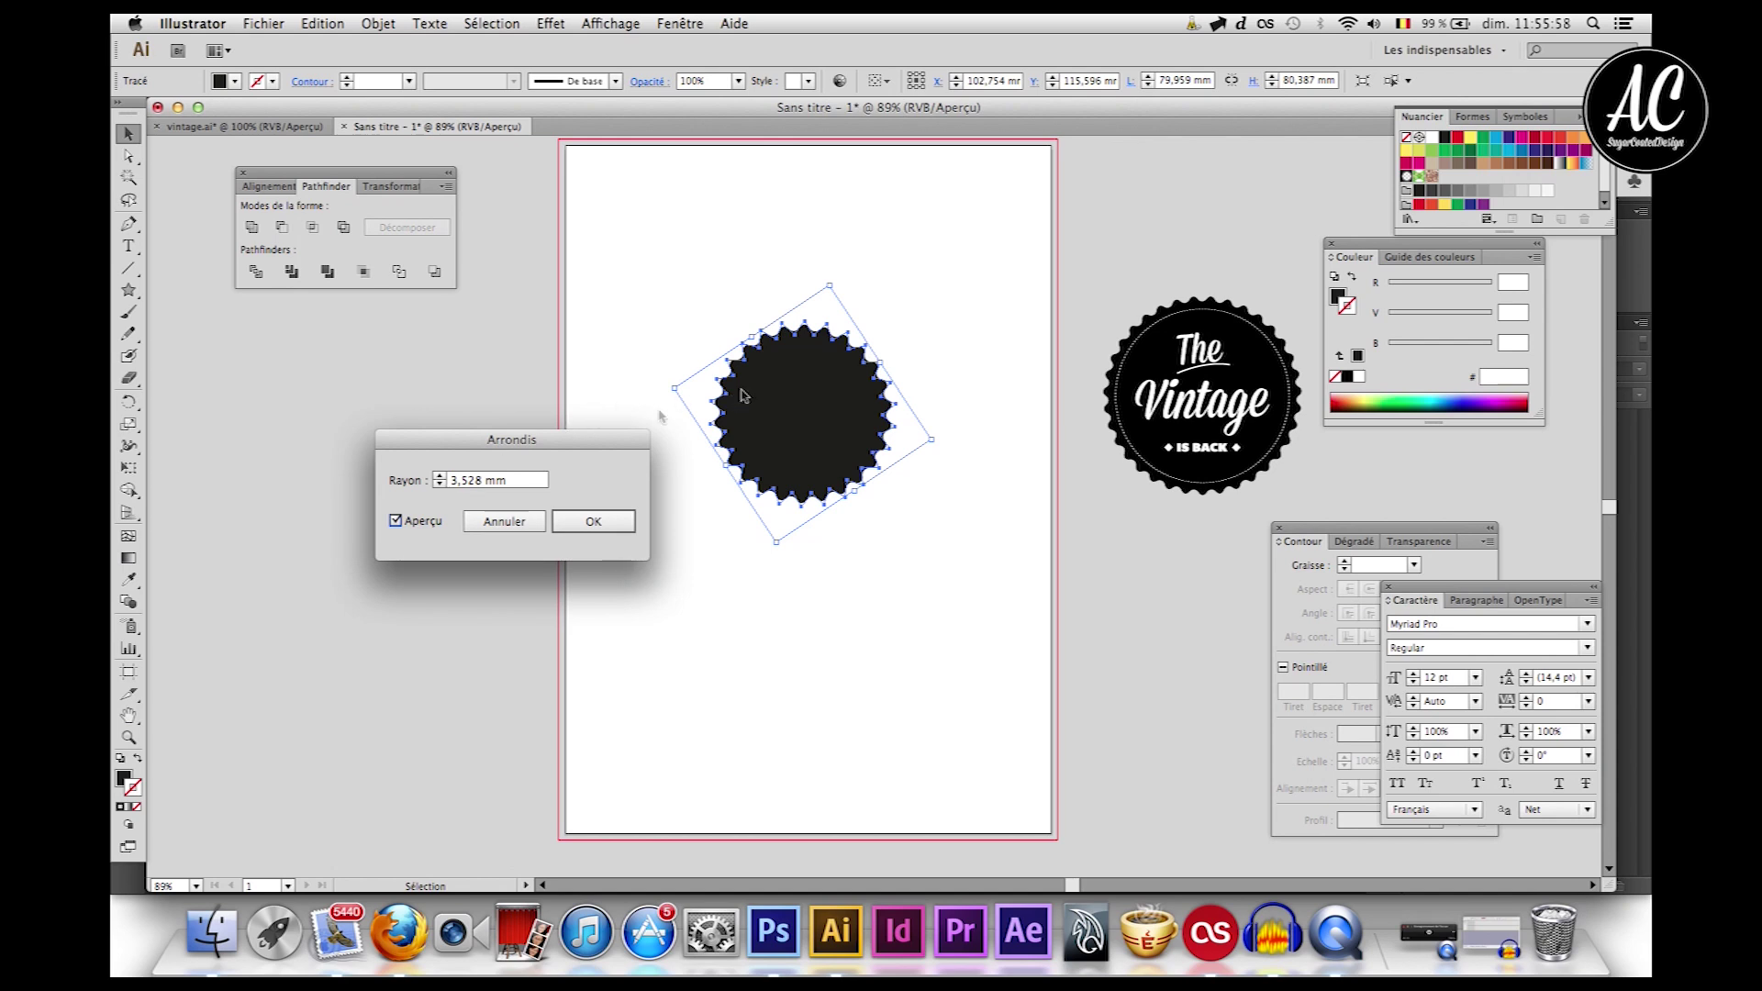
{"action": "triple_click", "coordinate": [452, 486]}
{"action": "type", "text": "4 mm"}
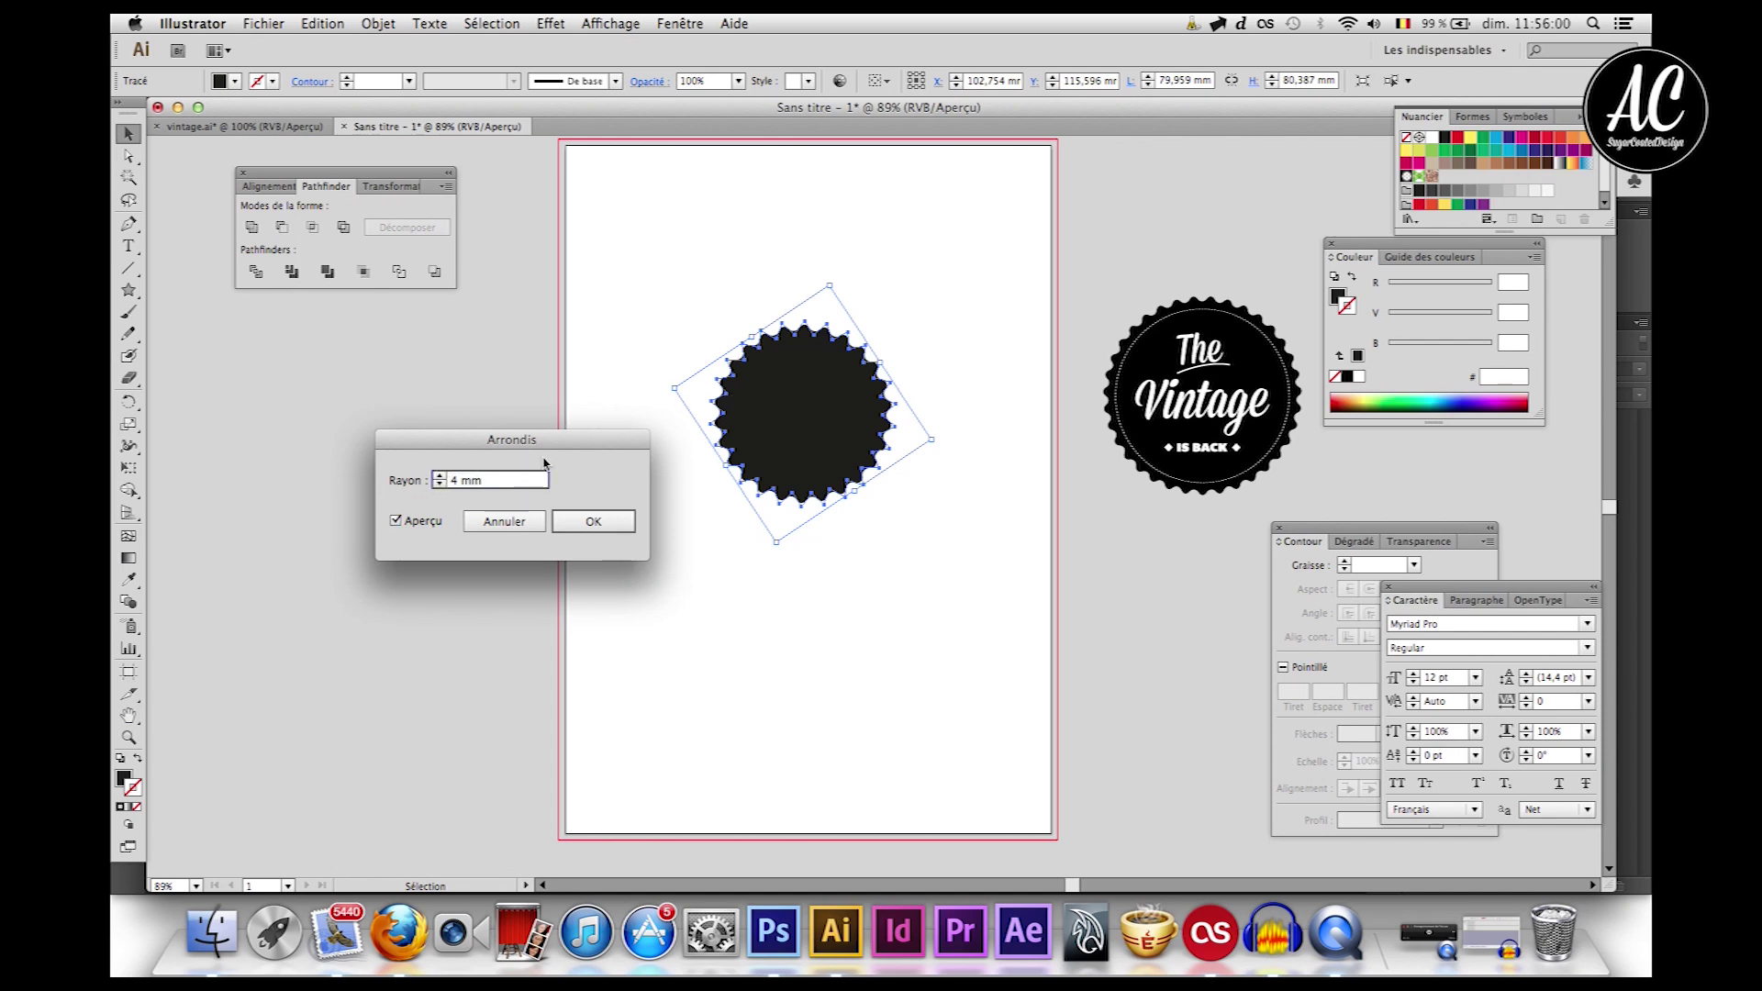
{"action": "left_click", "coordinate": [594, 521]}
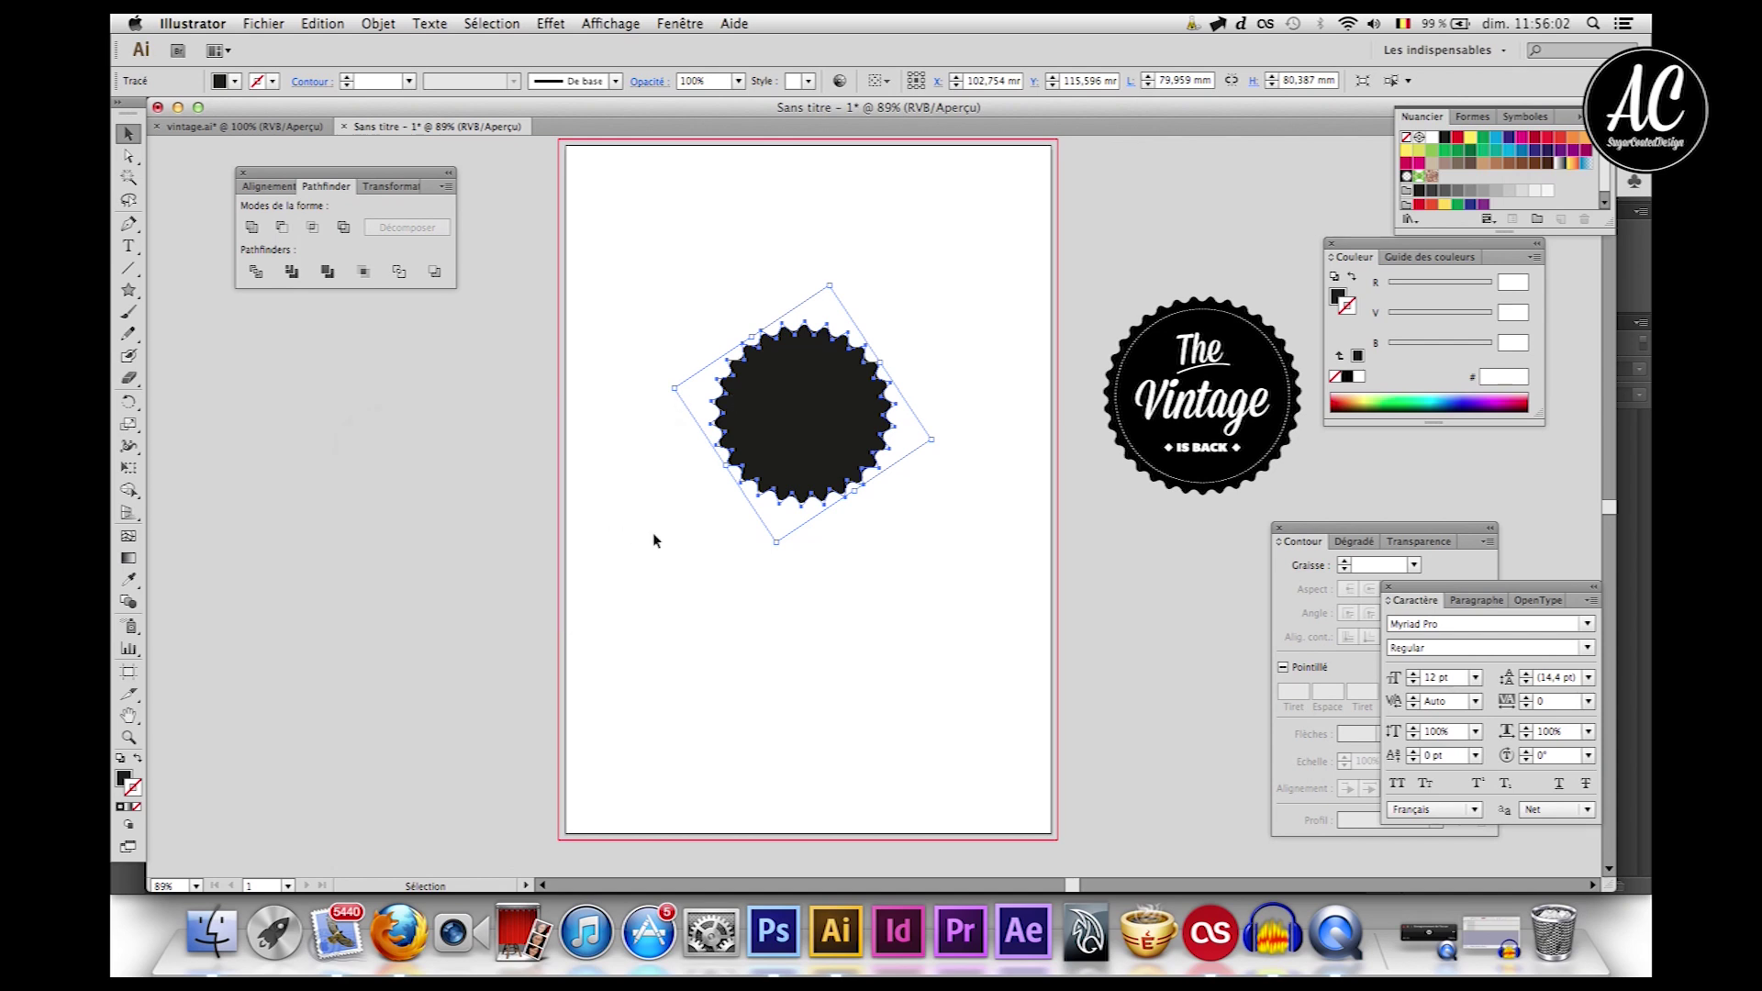
{"action": "left_click", "coordinate": [679, 519]}
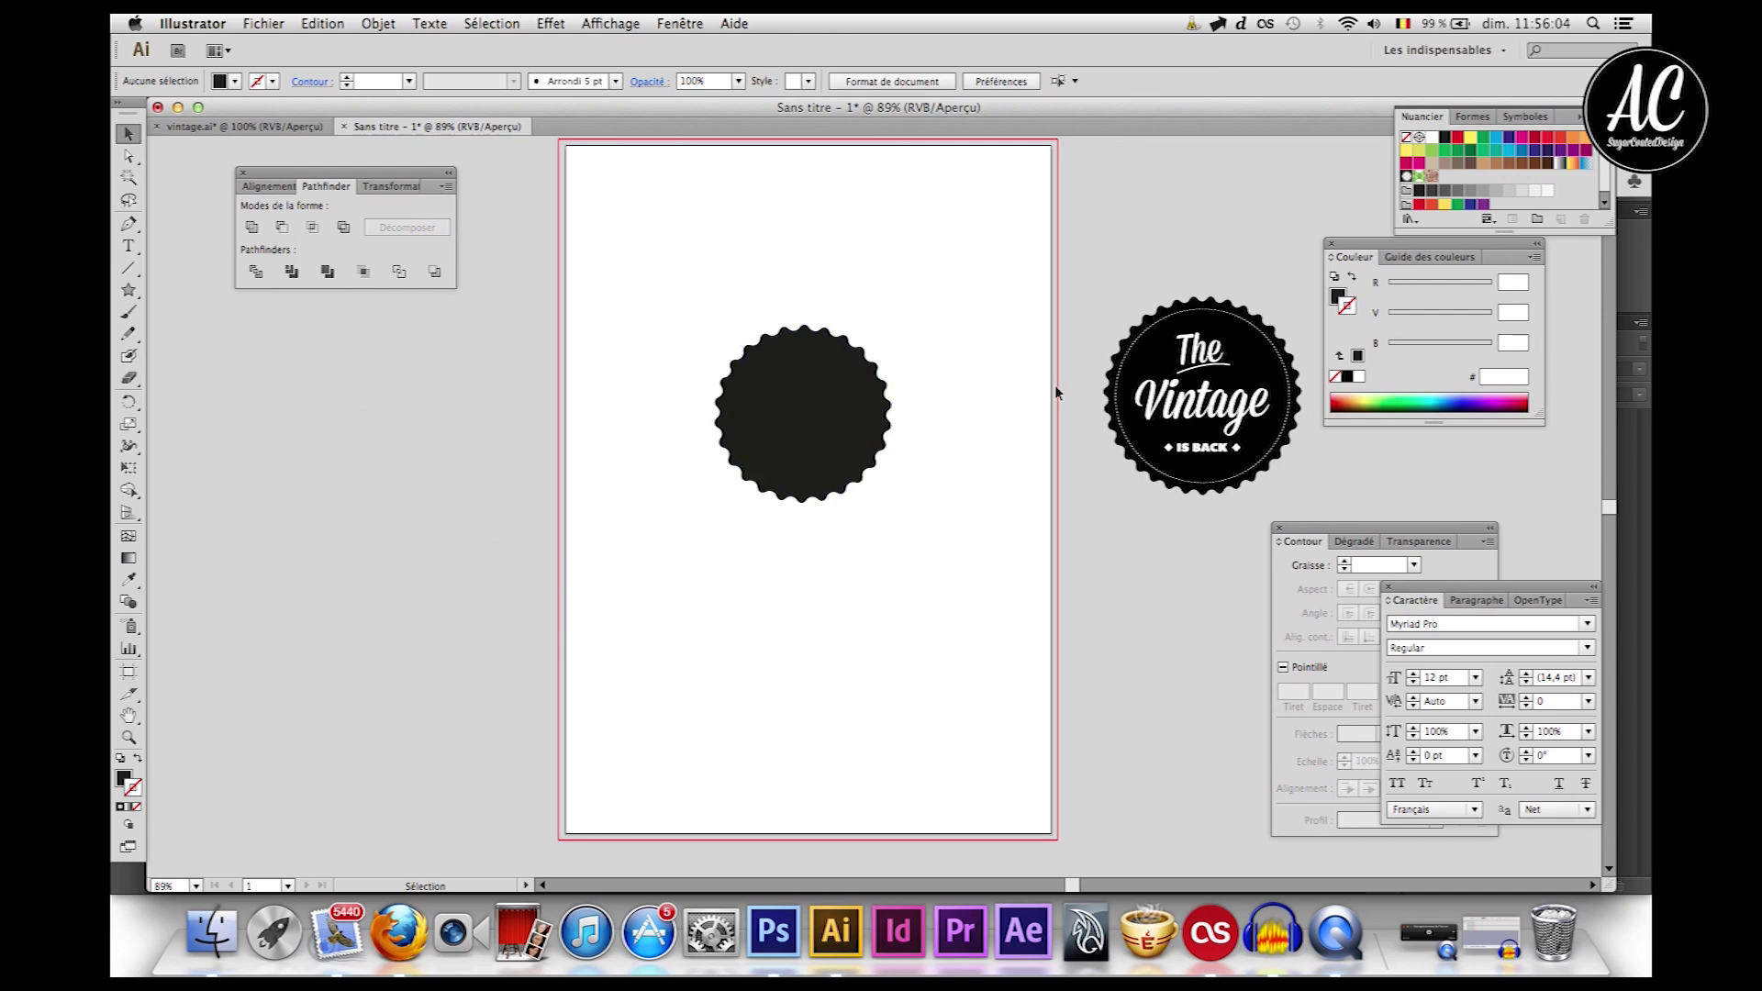
Step: Review the Arrondis effect settings of the black scalloped shape among its appearance attributes without changing them
{"action": "left_click", "coordinate": [816, 384]}
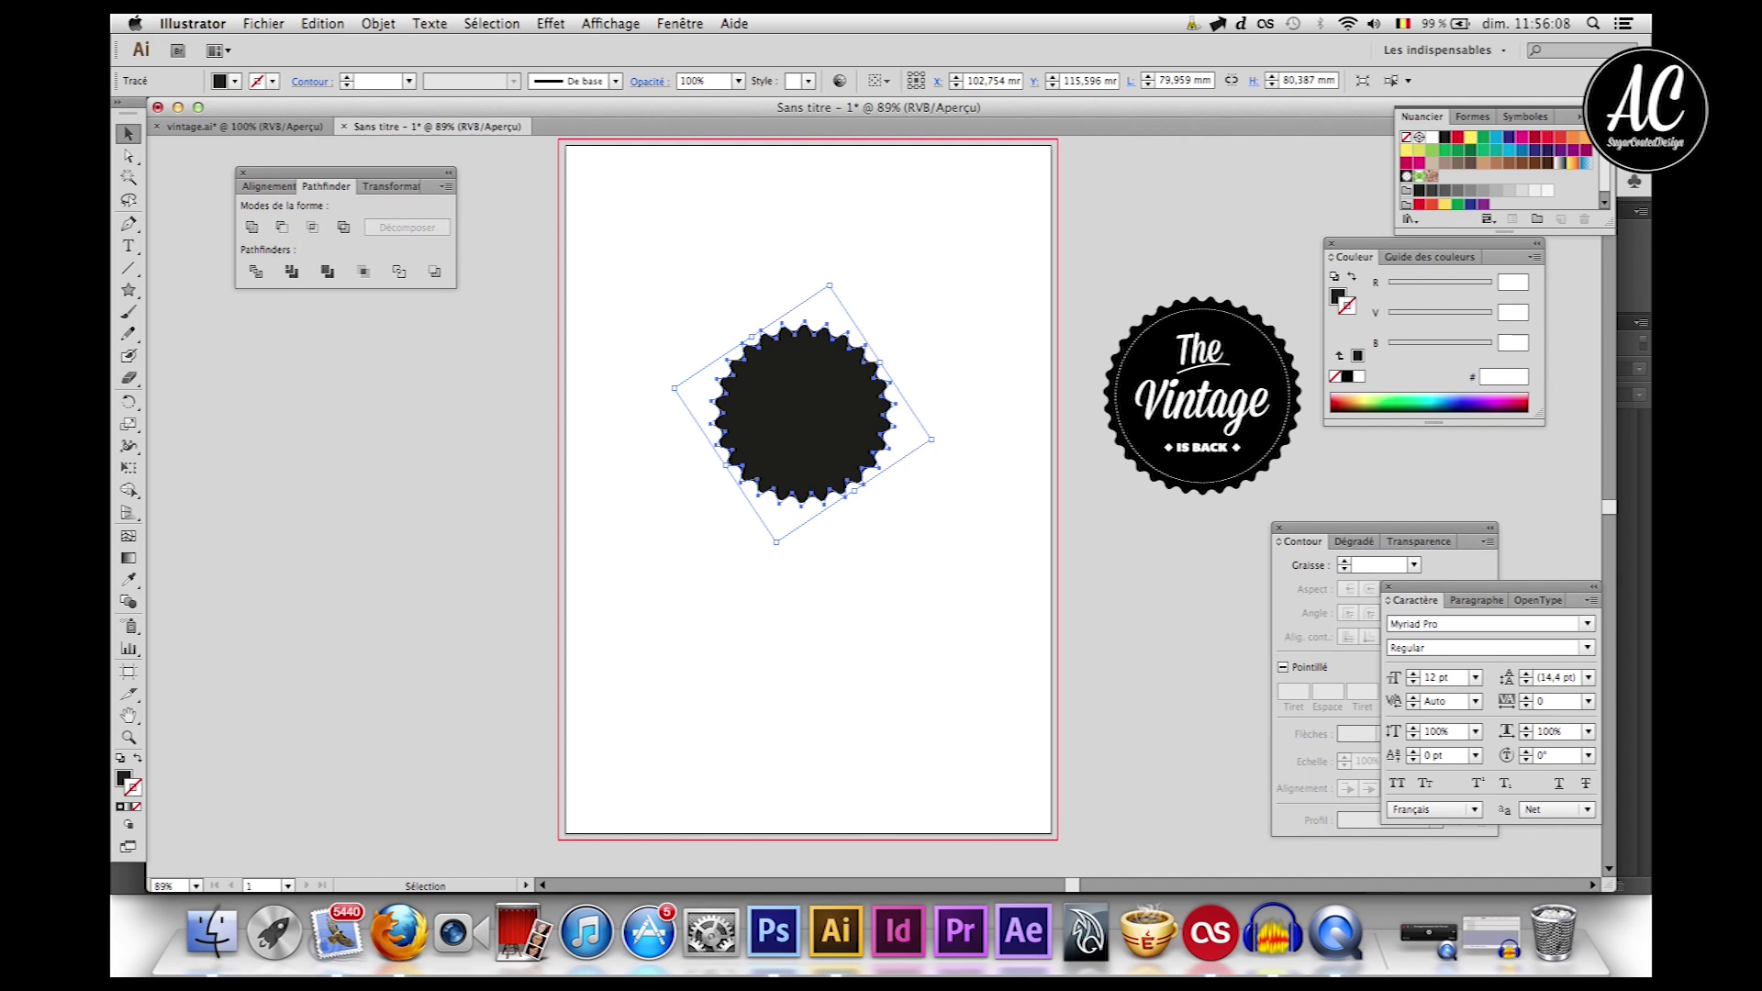
{"action": "left_click", "coordinate": [680, 23]}
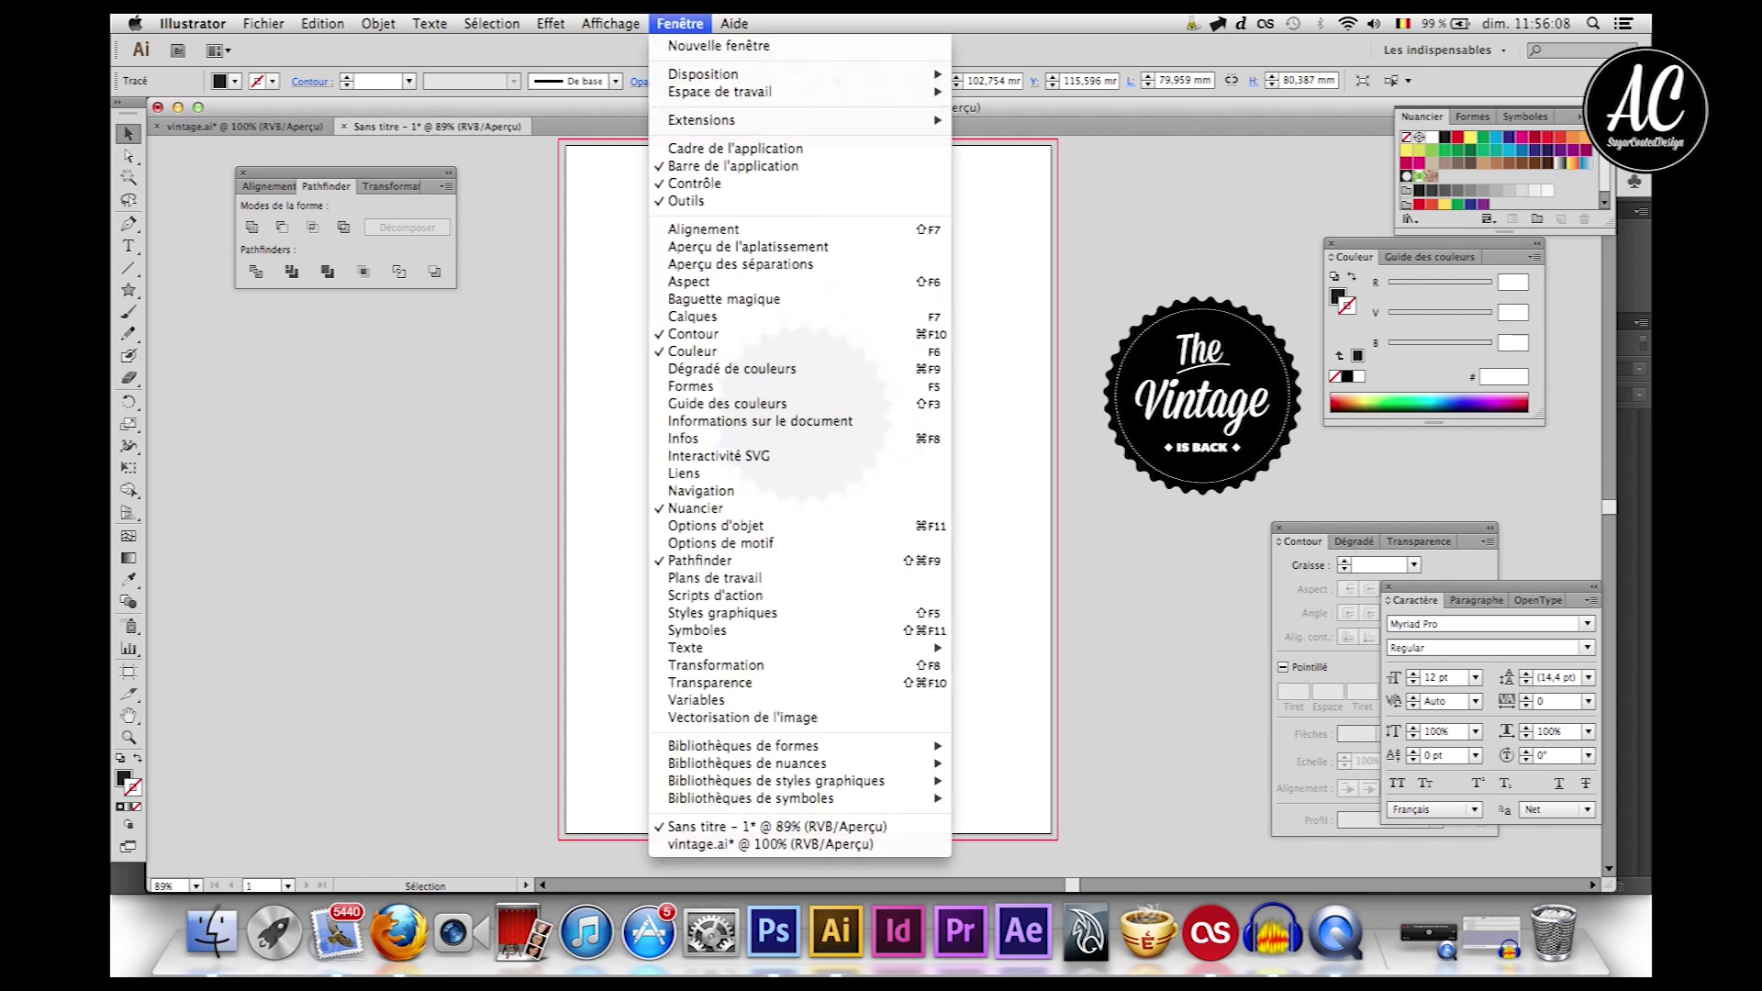
{"action": "left_click", "coordinate": [684, 281]}
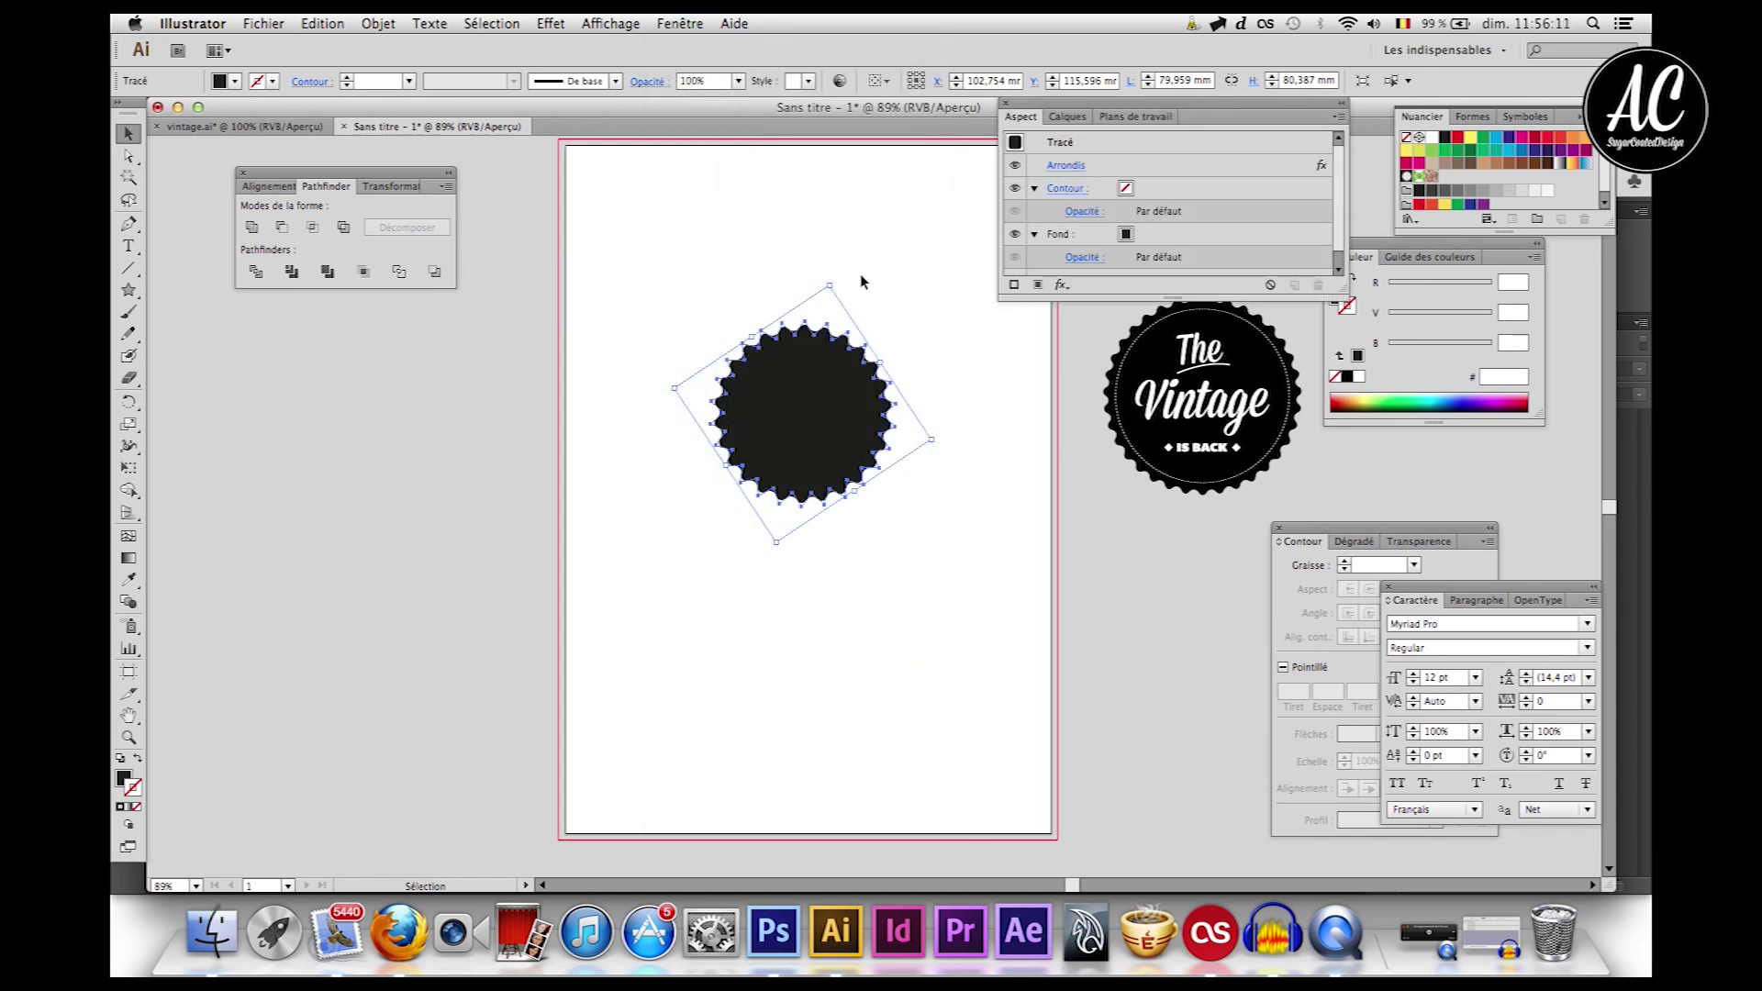
{"action": "left_click", "coordinate": [1068, 166]}
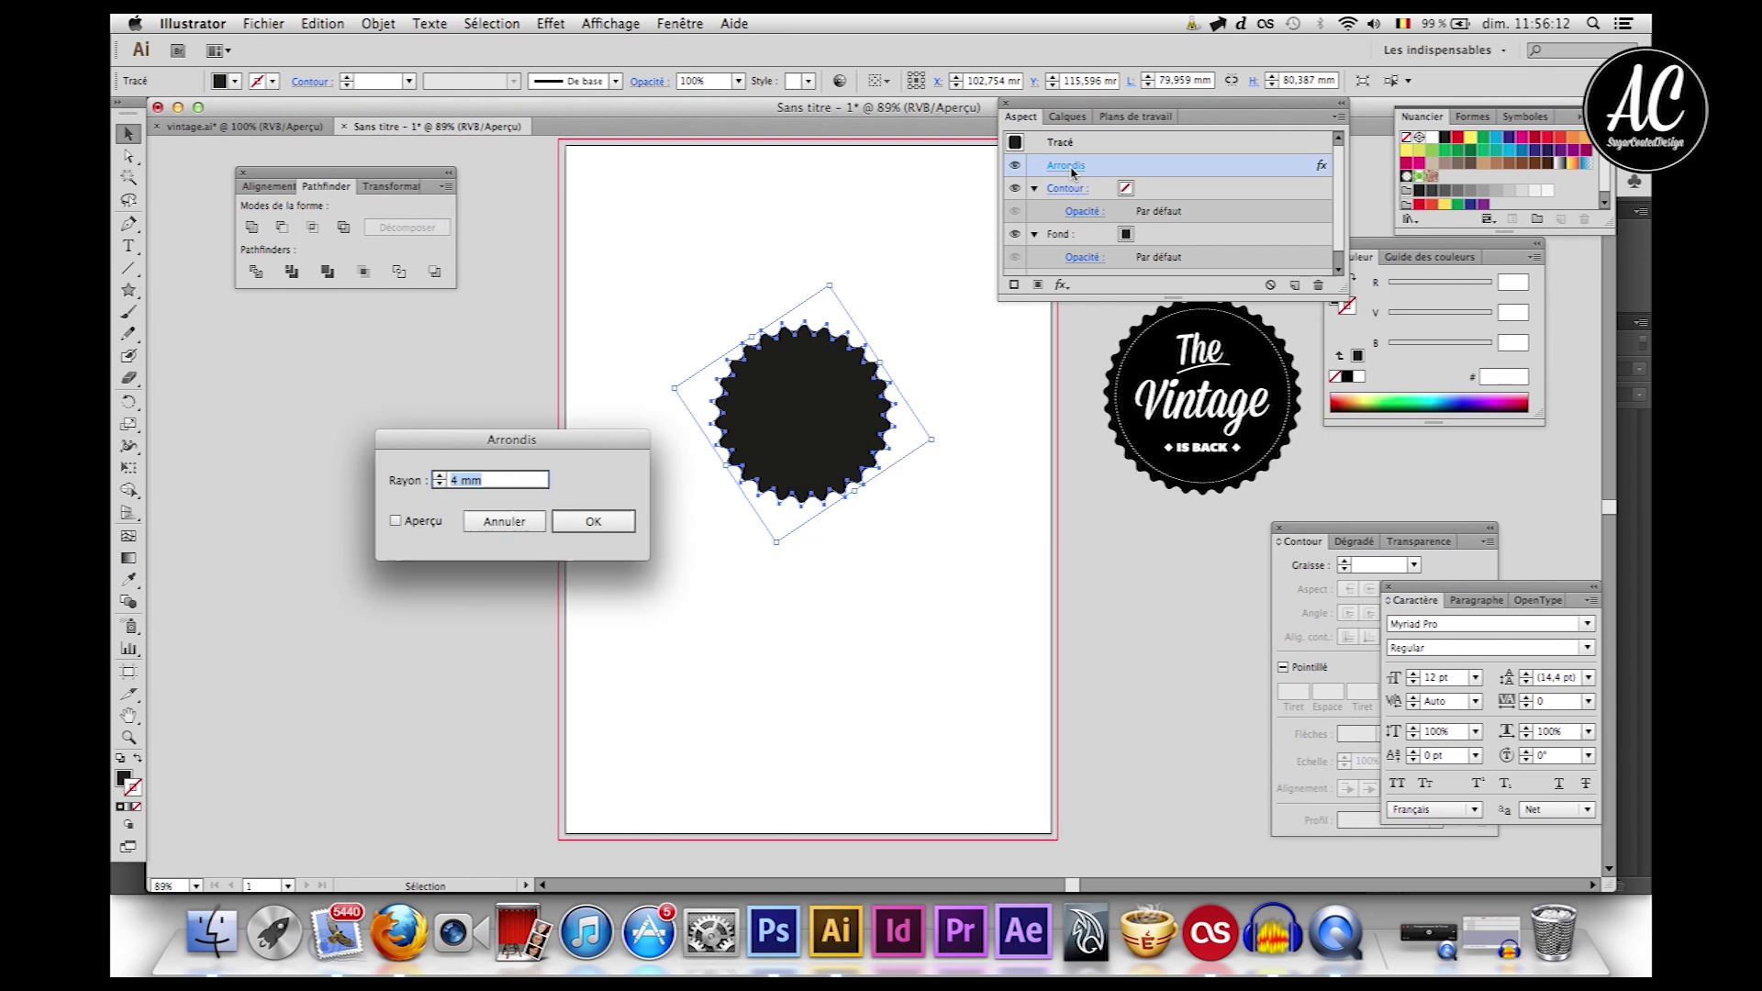
{"action": "left_click", "coordinate": [504, 521]}
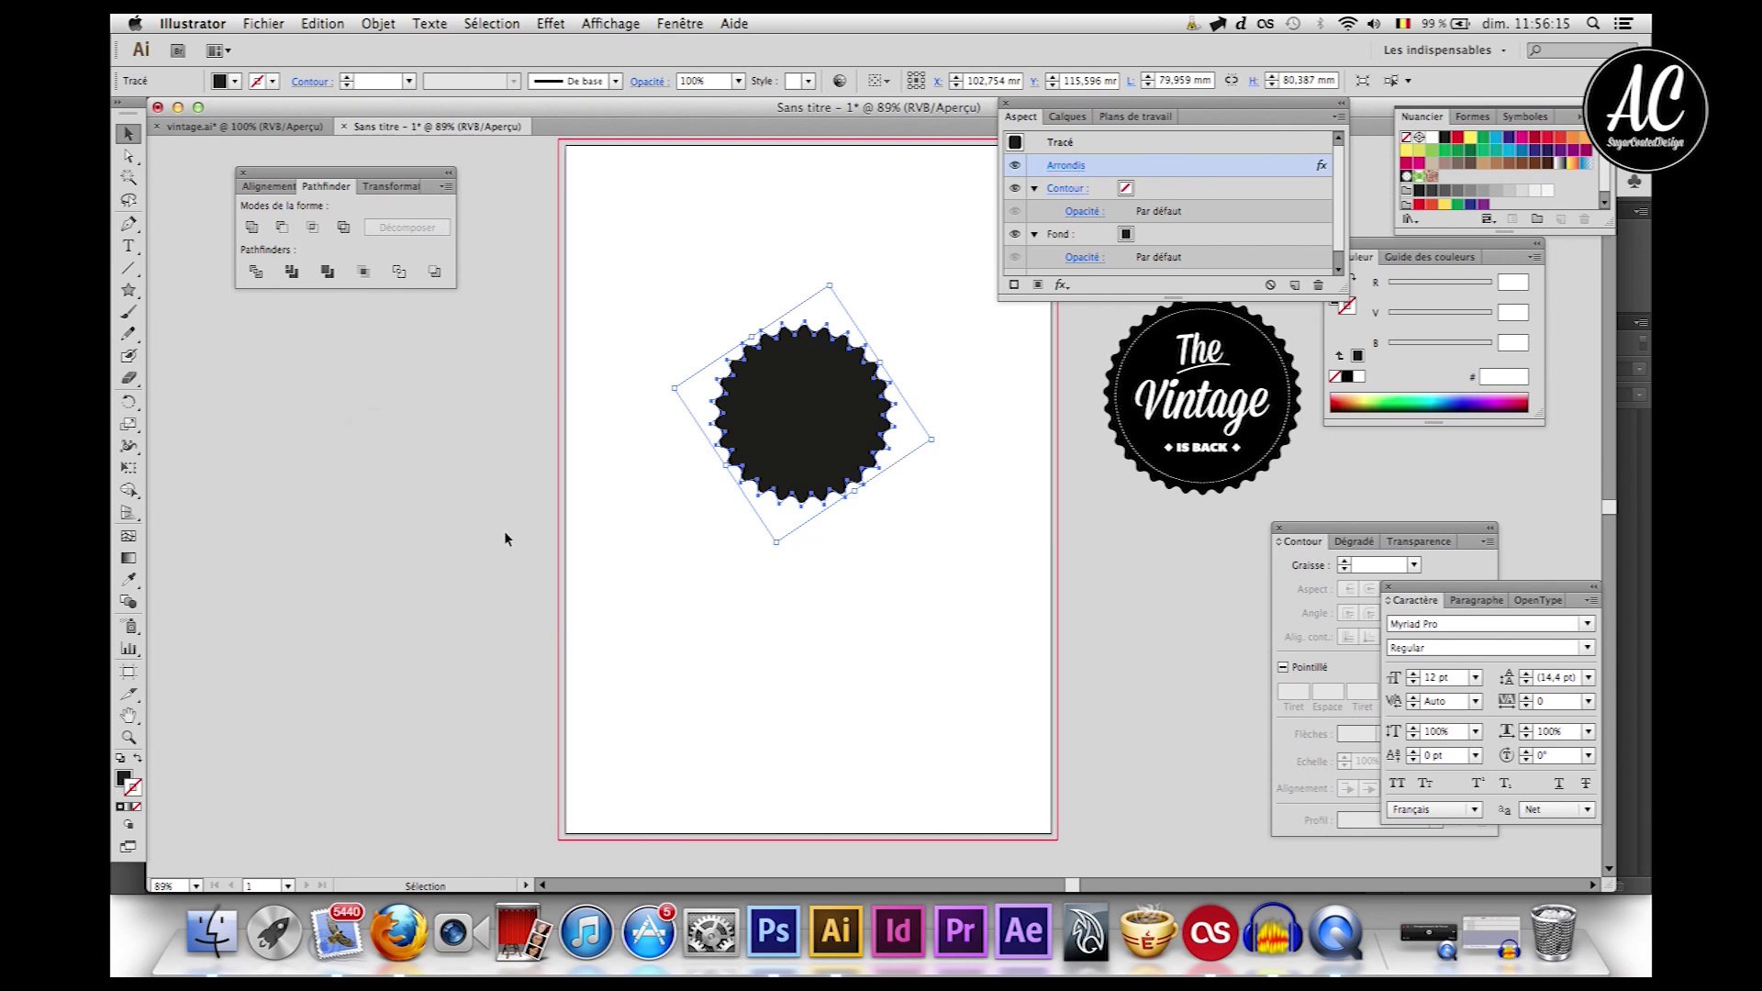
{"action": "left_click", "coordinate": [1007, 104]}
Step: Move the scalloped shape slightly down the page and draw a circle about 57 mm in diameter overlapping its lower-right part
{"action": "left_click_drag", "start_coordinate": [840, 372], "coordinate": [839, 403]}
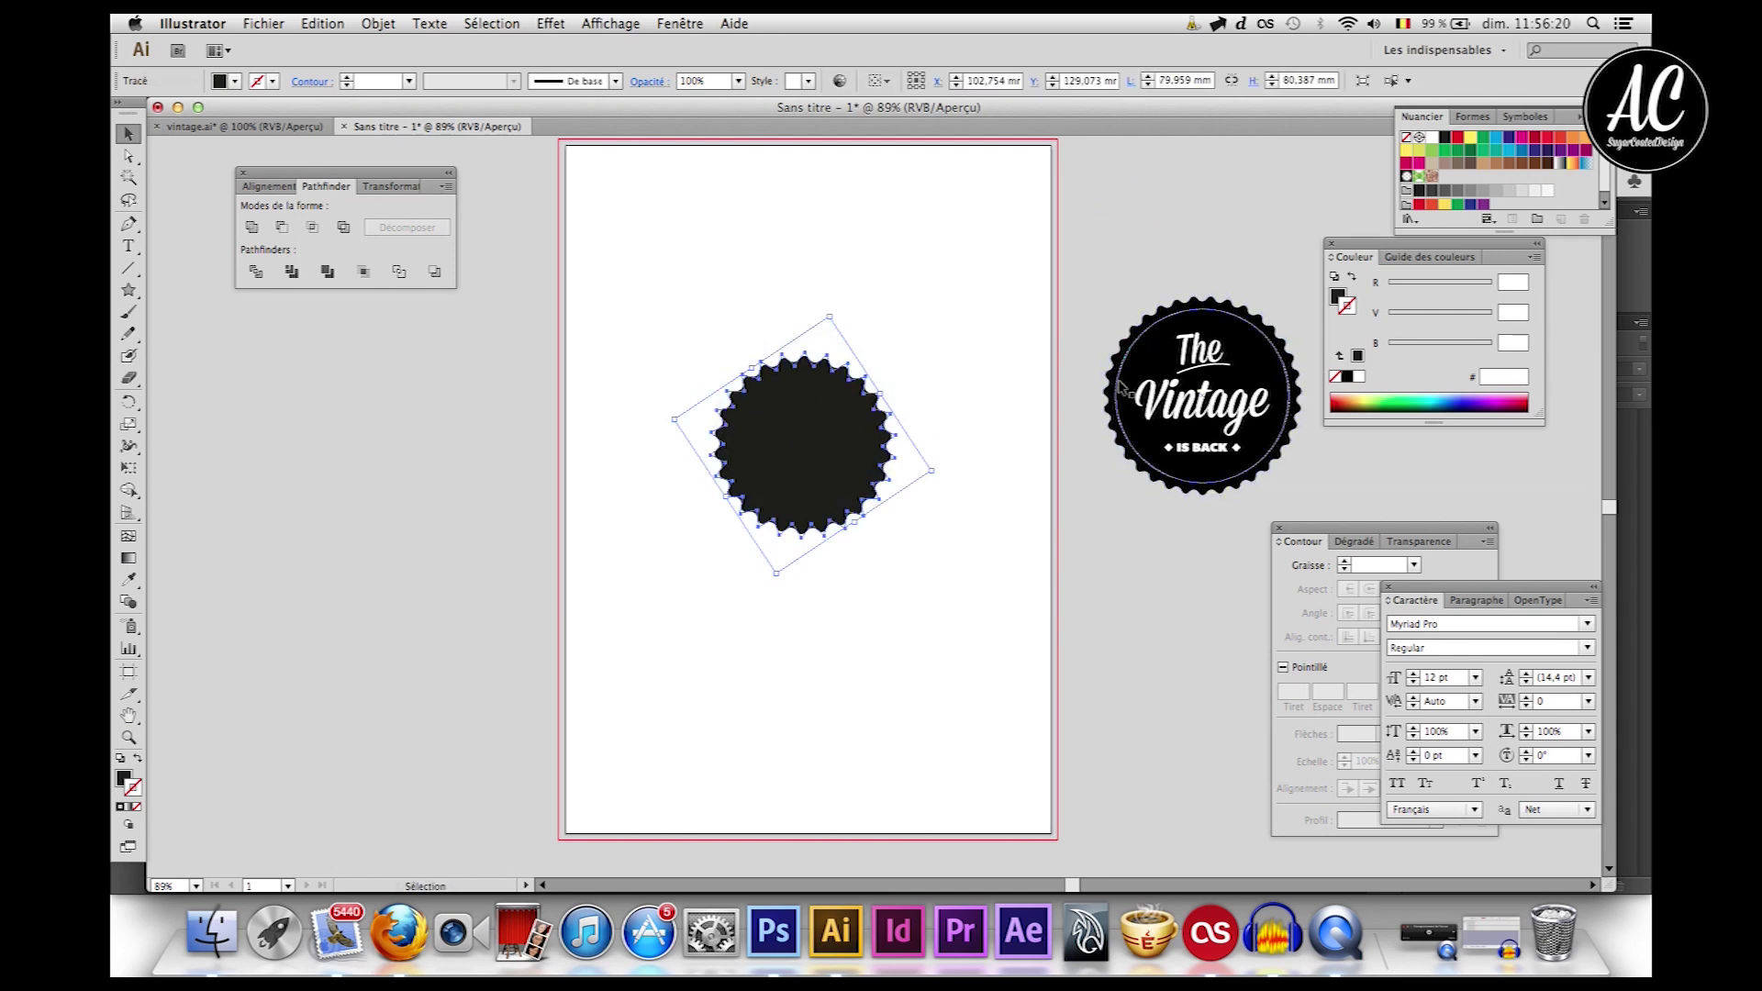
{"action": "left_click", "coordinate": [592, 246]}
{"action": "left_click_drag", "start_coordinate": [129, 290], "coordinate": [196, 337]}
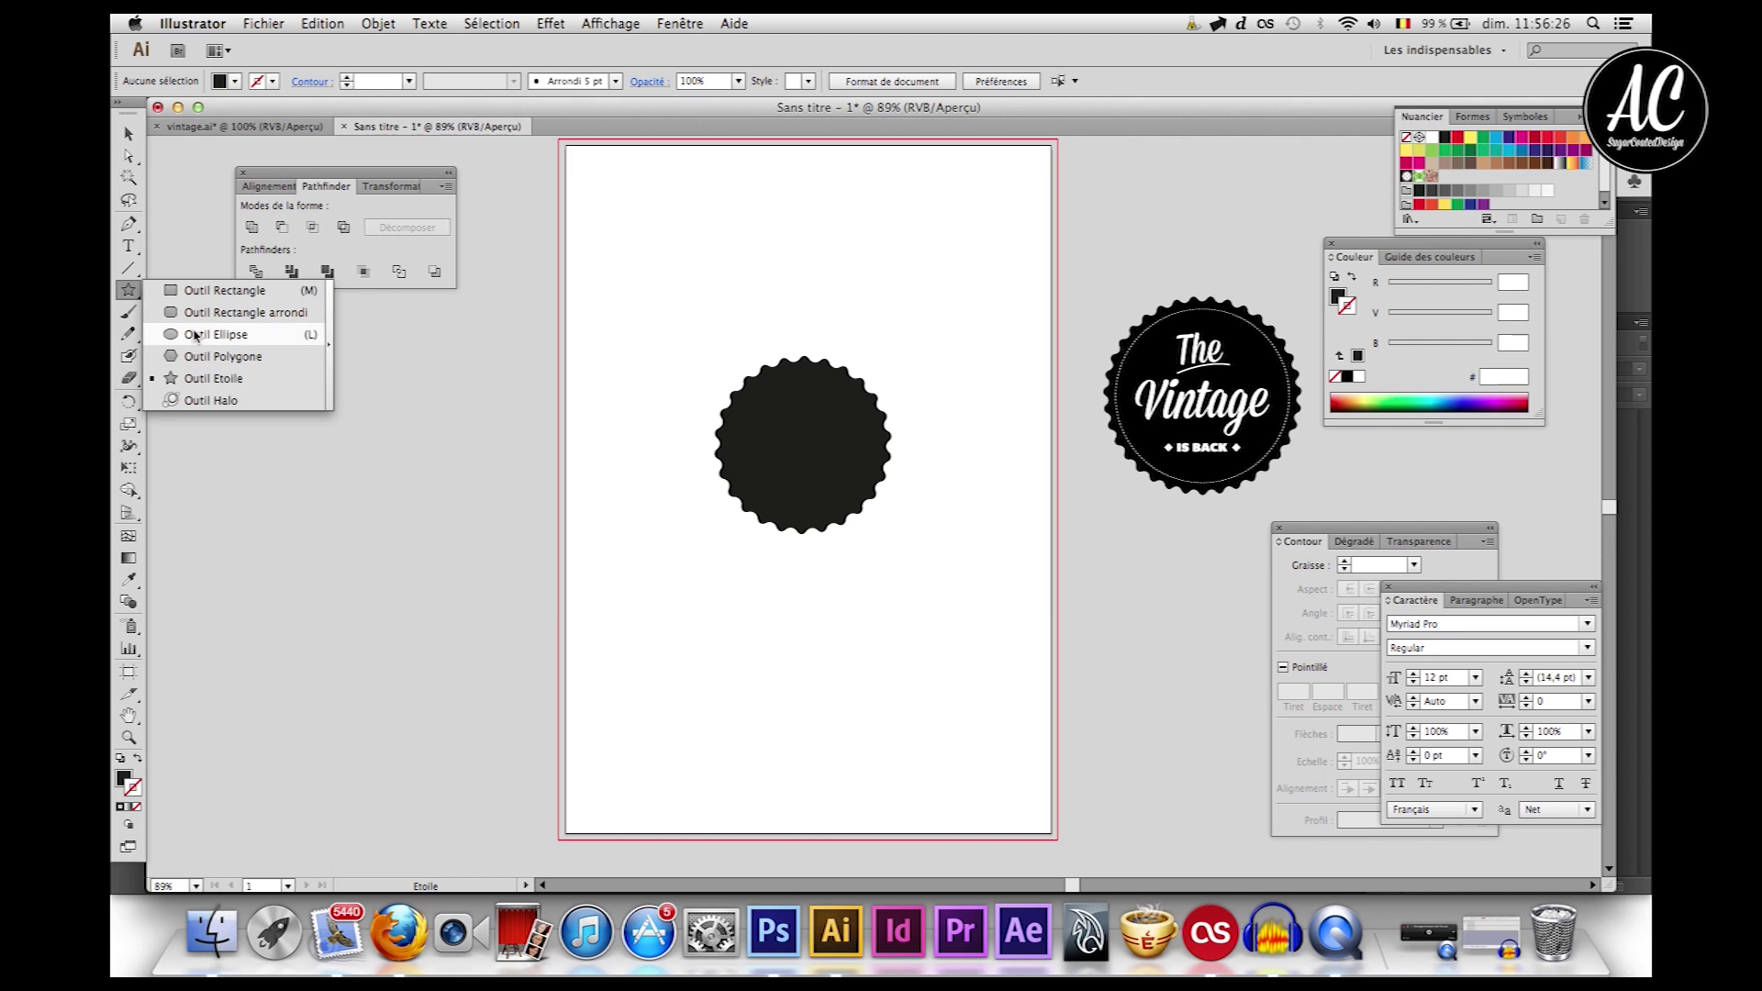
{"action": "left_click_drag", "start_coordinate": [196, 336], "coordinate": [196, 335]}
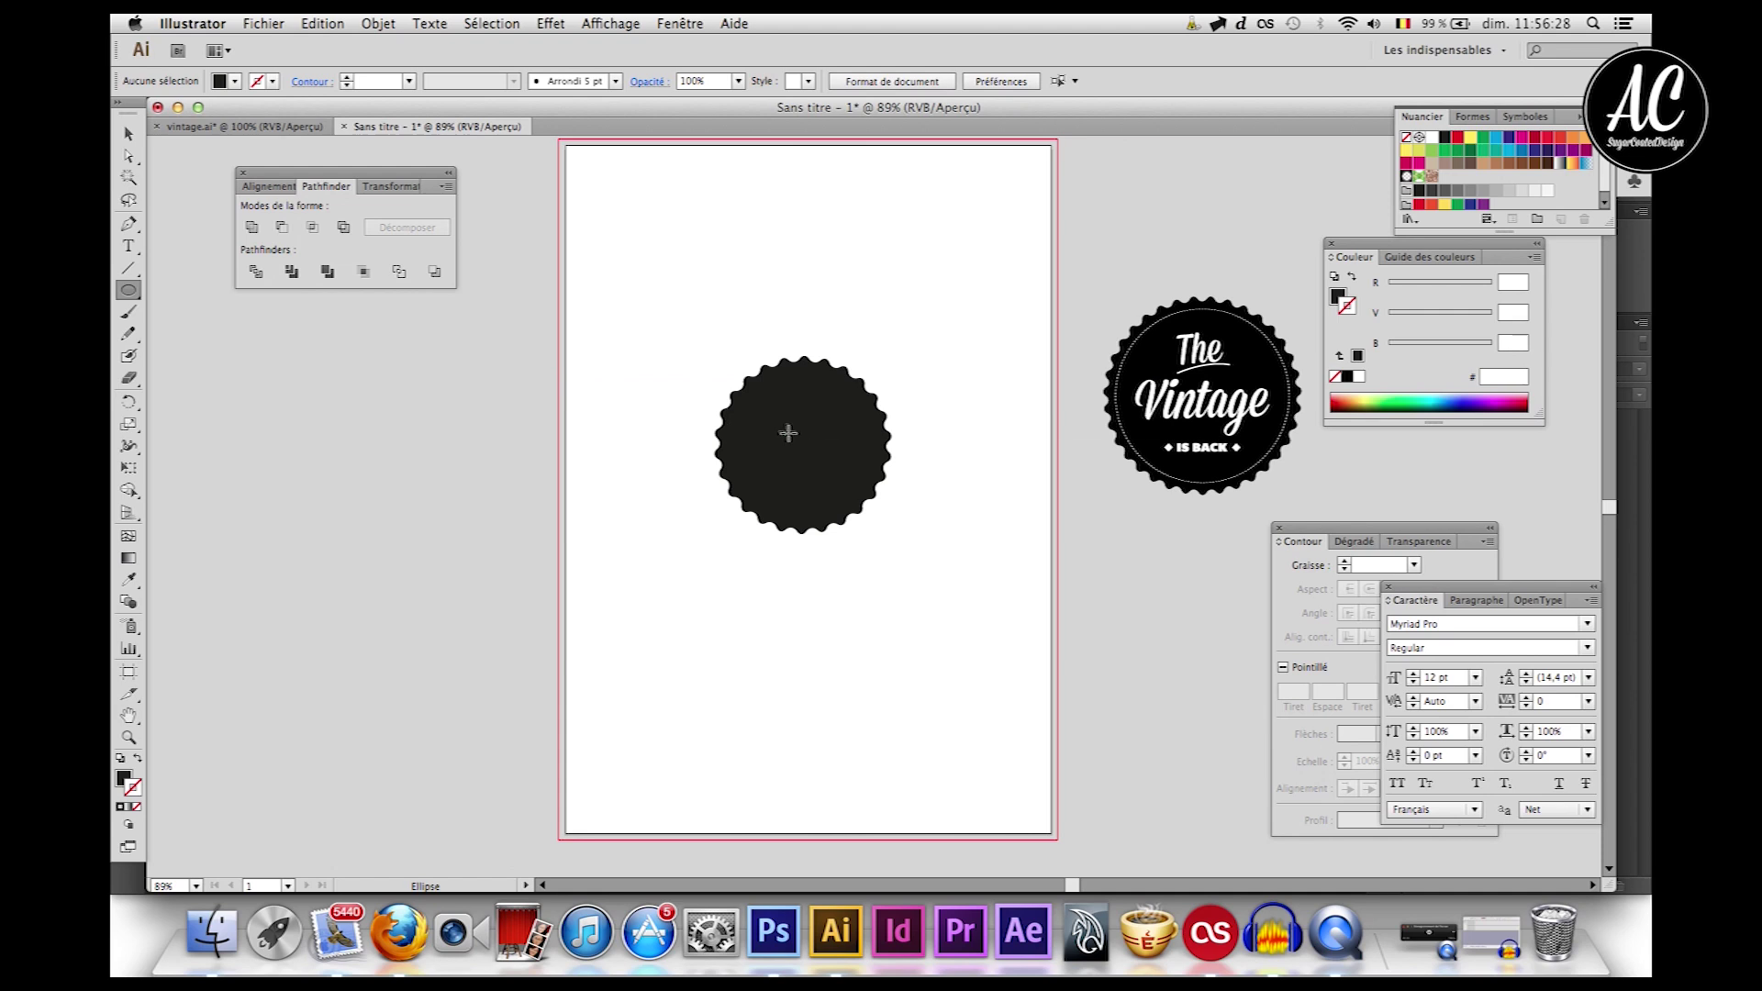
{"action": "left_click_drag", "start_coordinate": [783, 433], "coordinate": [915, 563]}
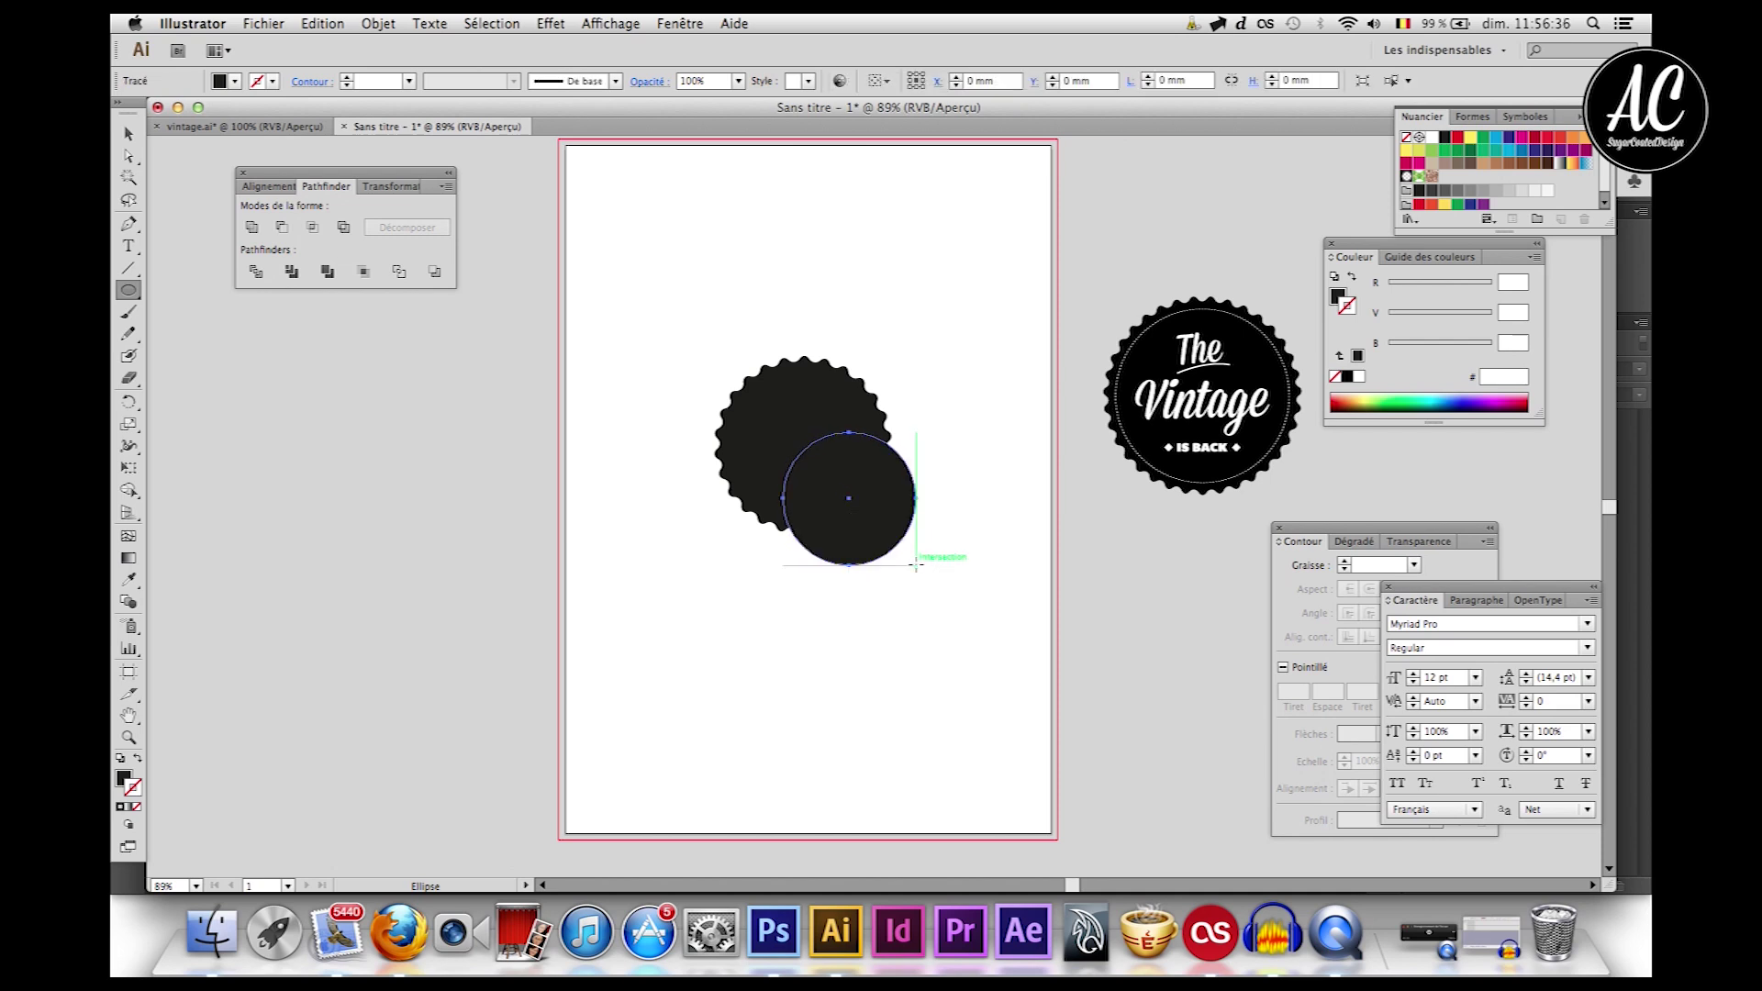
Step: Give the new circle no fill and a white outline
{"action": "left_click", "coordinate": [128, 134]}
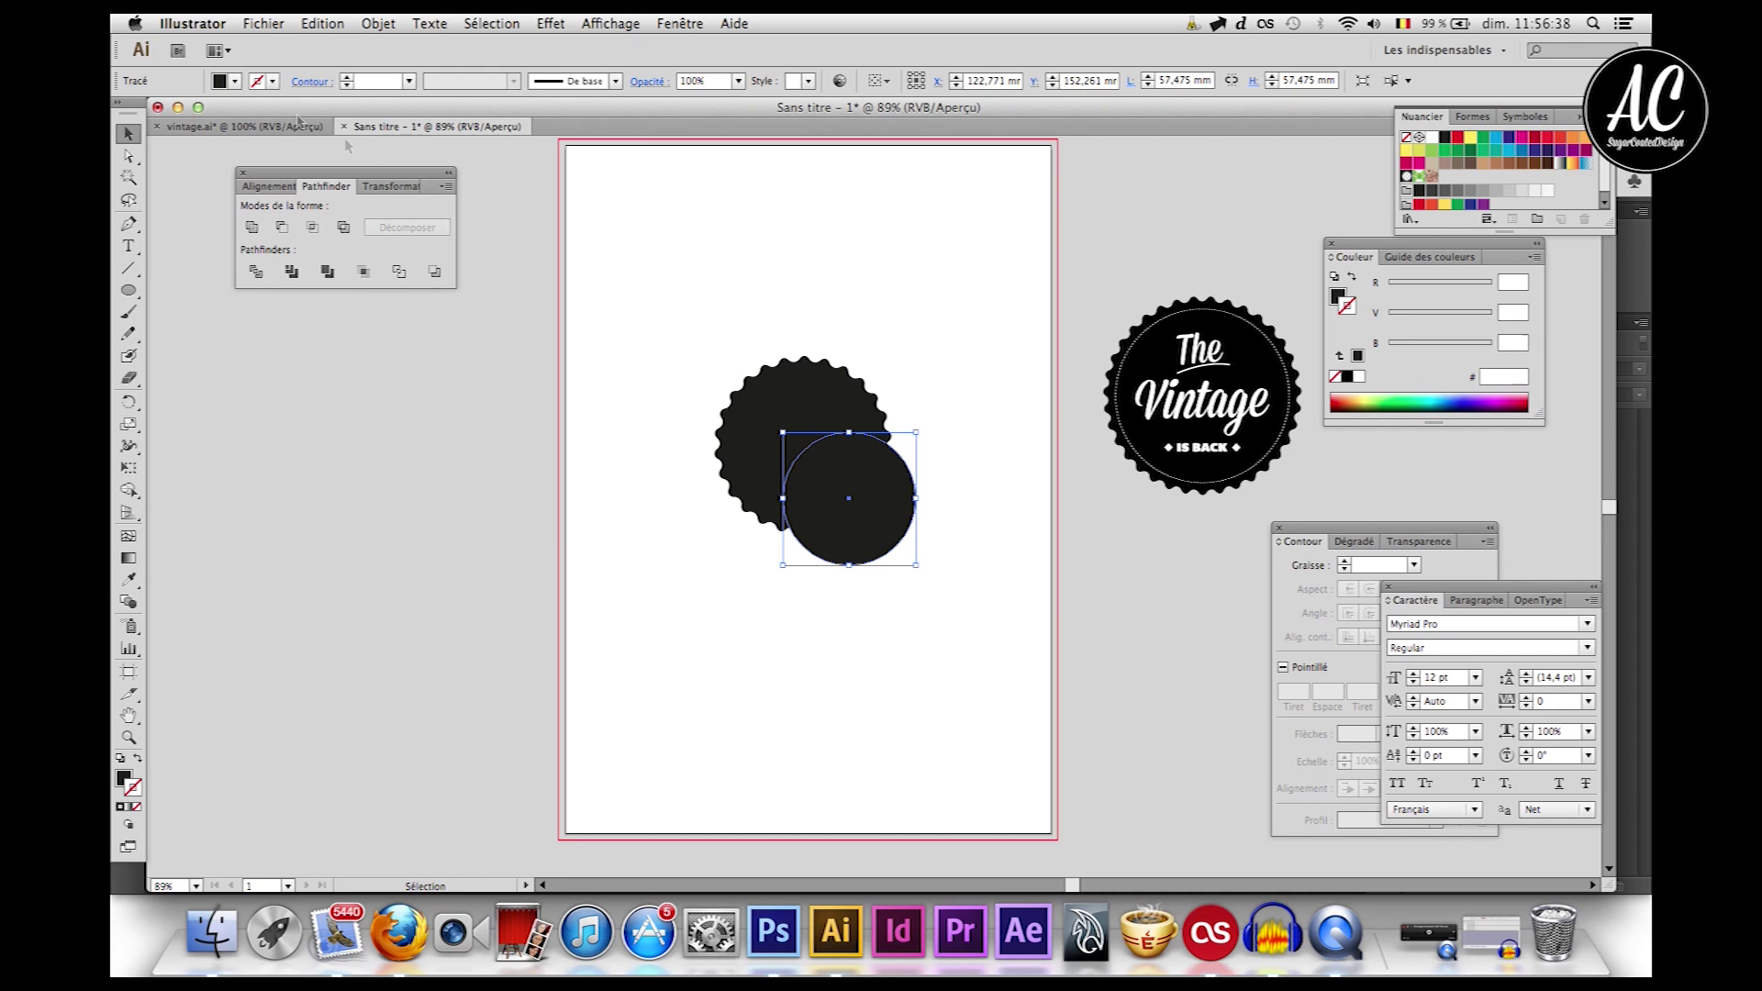
{"action": "left_click", "coordinate": [219, 83]}
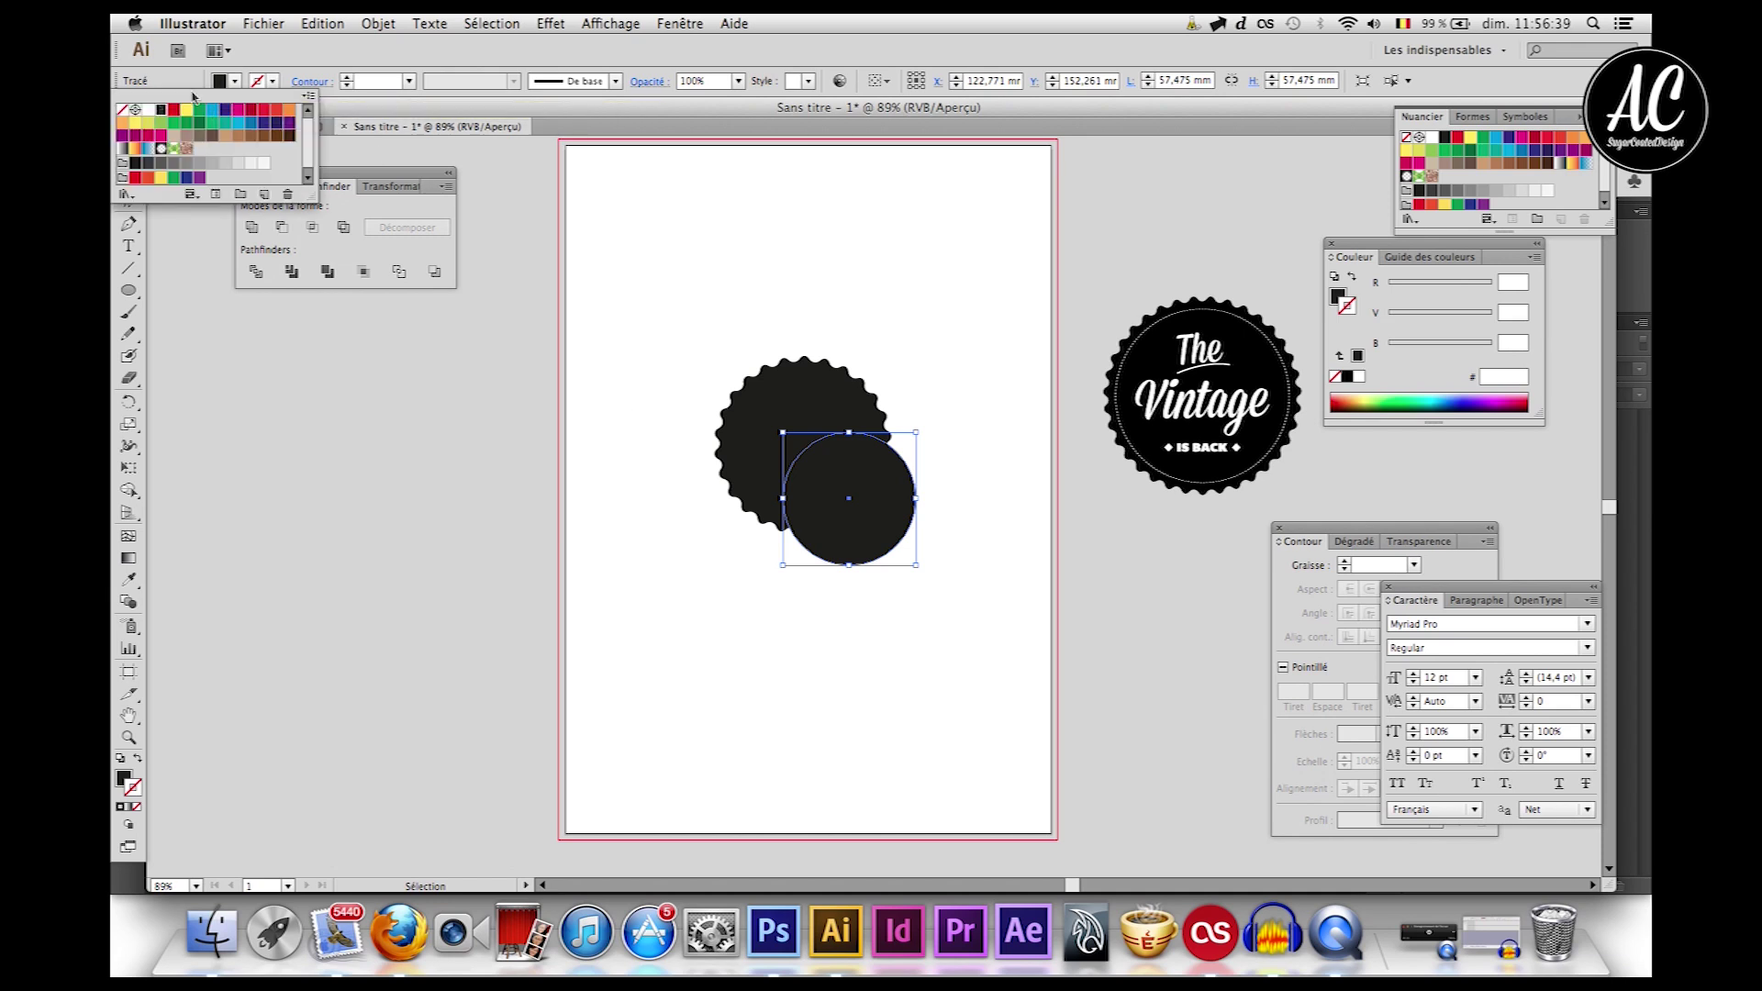
{"action": "left_click", "coordinate": [123, 111]}
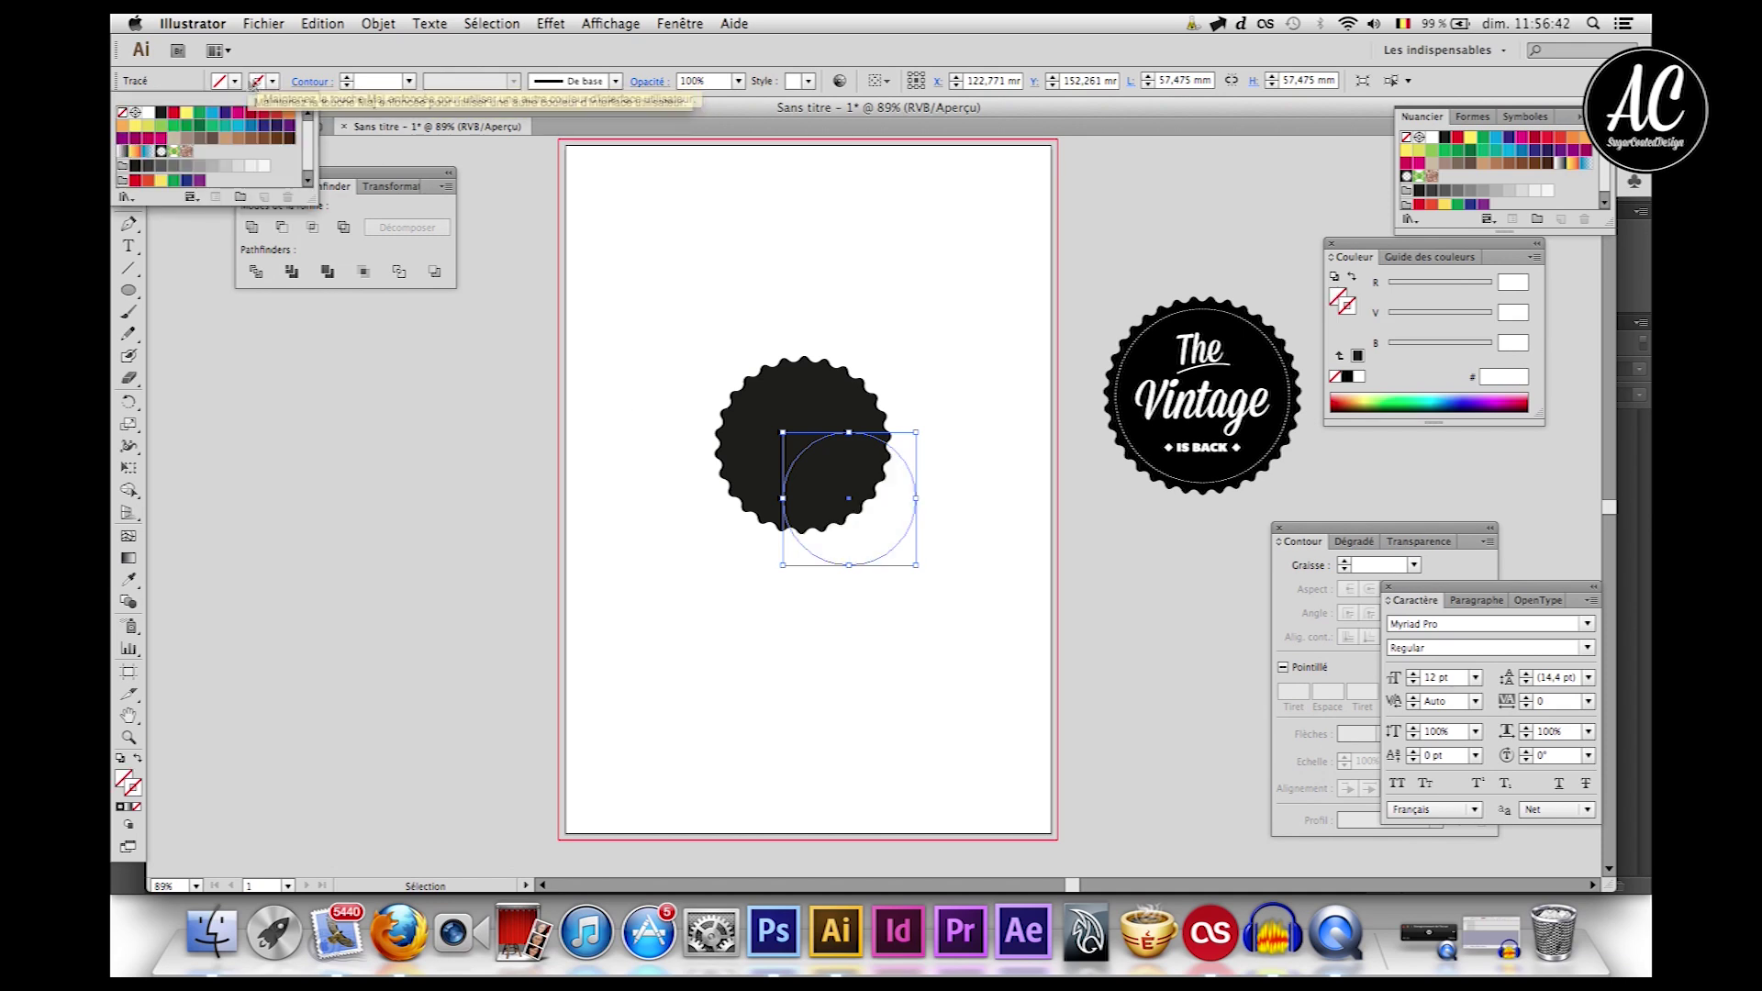
{"action": "left_click", "coordinate": [149, 115]}
{"action": "left_click", "coordinate": [669, 267]}
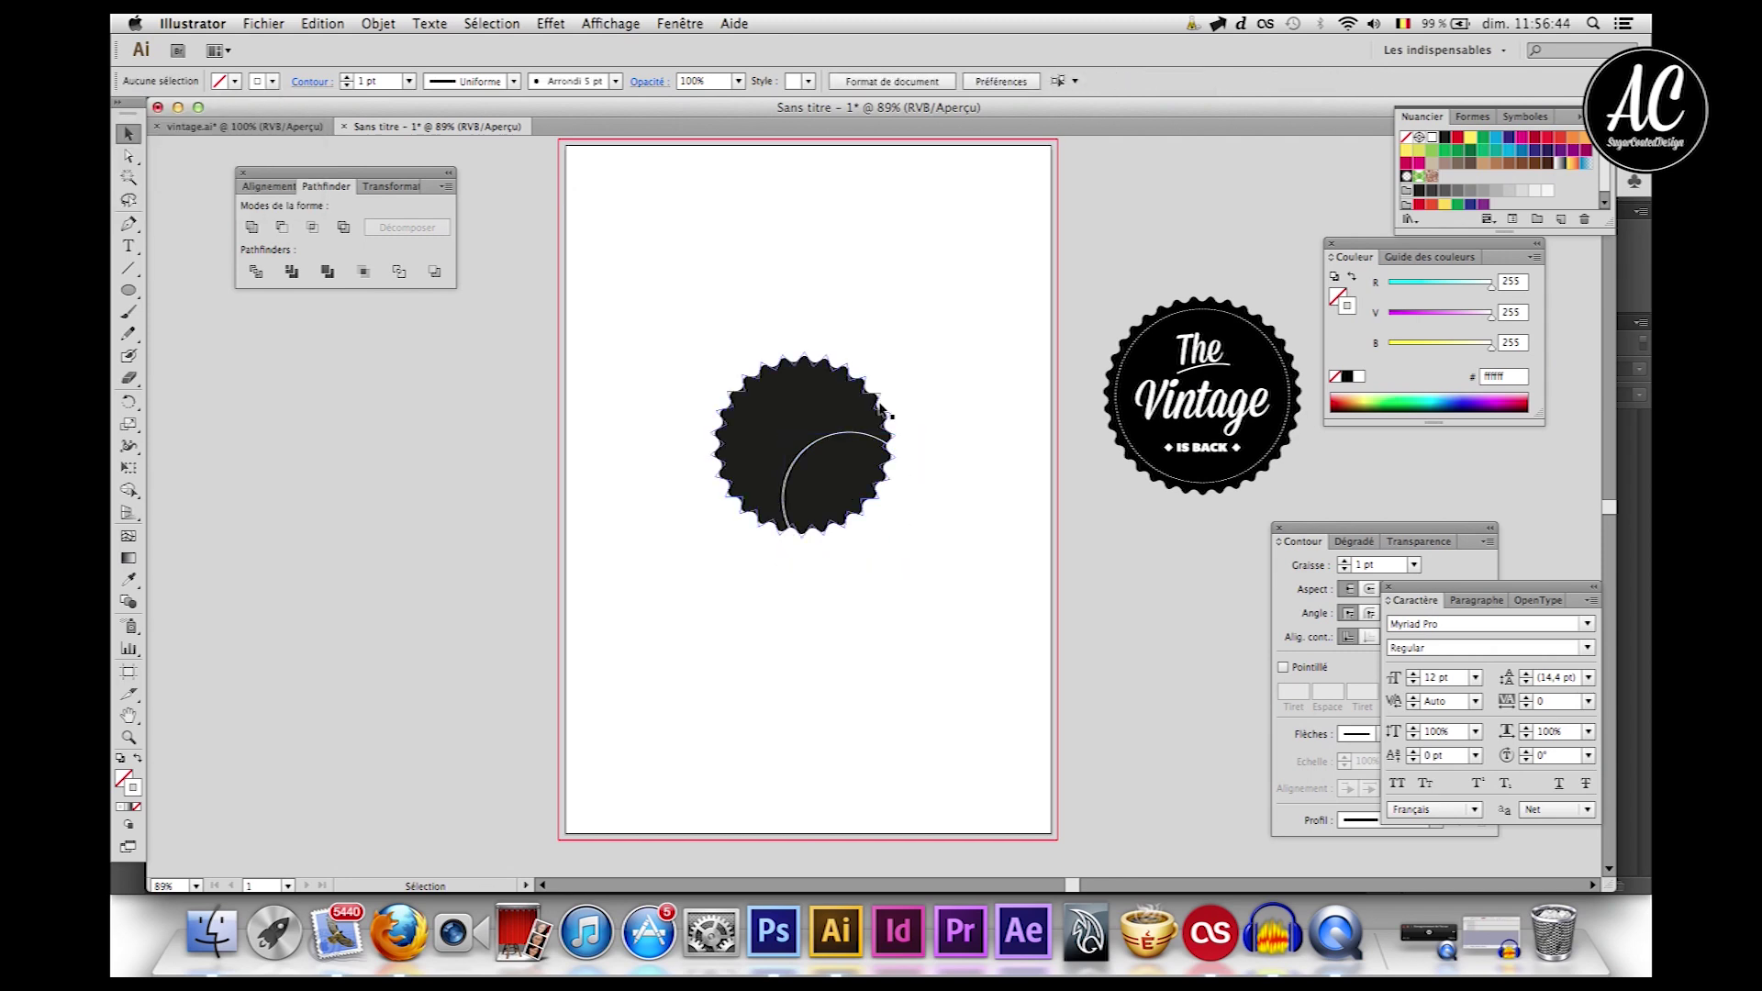
Step: Align the white circle and the scalloped shape on each other's centres, both horizontally and vertically
{"action": "left_click_drag", "start_coordinate": [746, 310], "coordinate": [926, 587]}
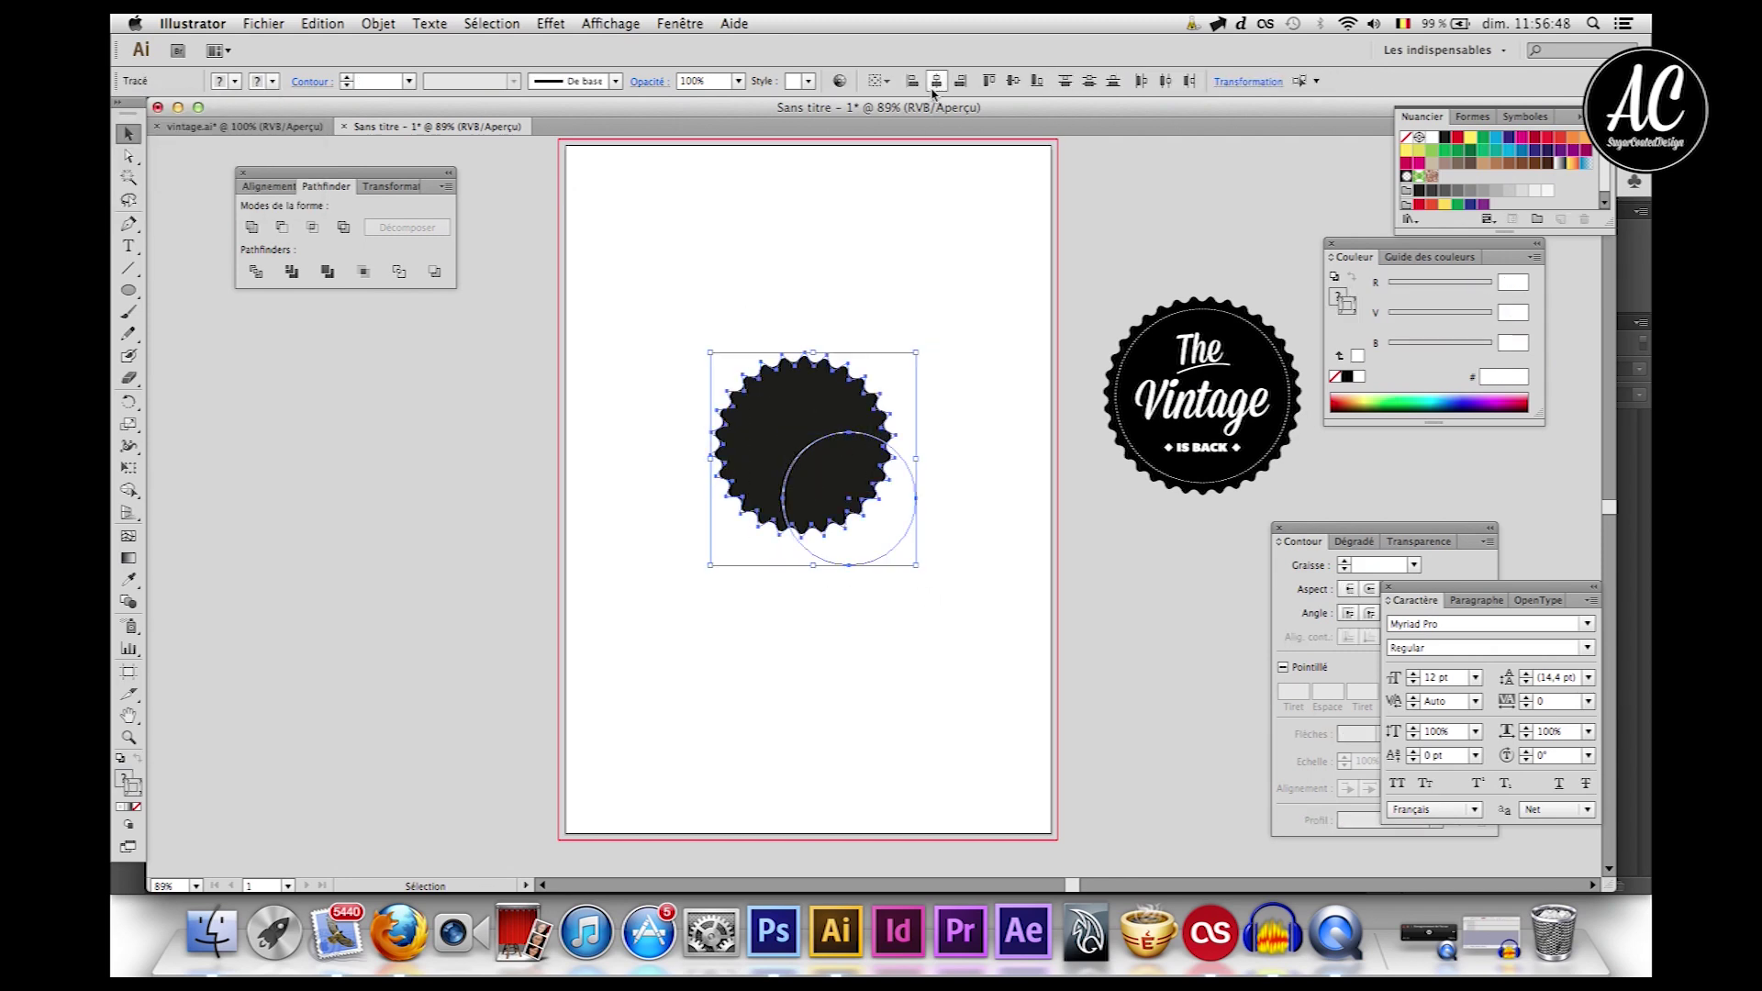
{"action": "left_click", "coordinate": [269, 186]}
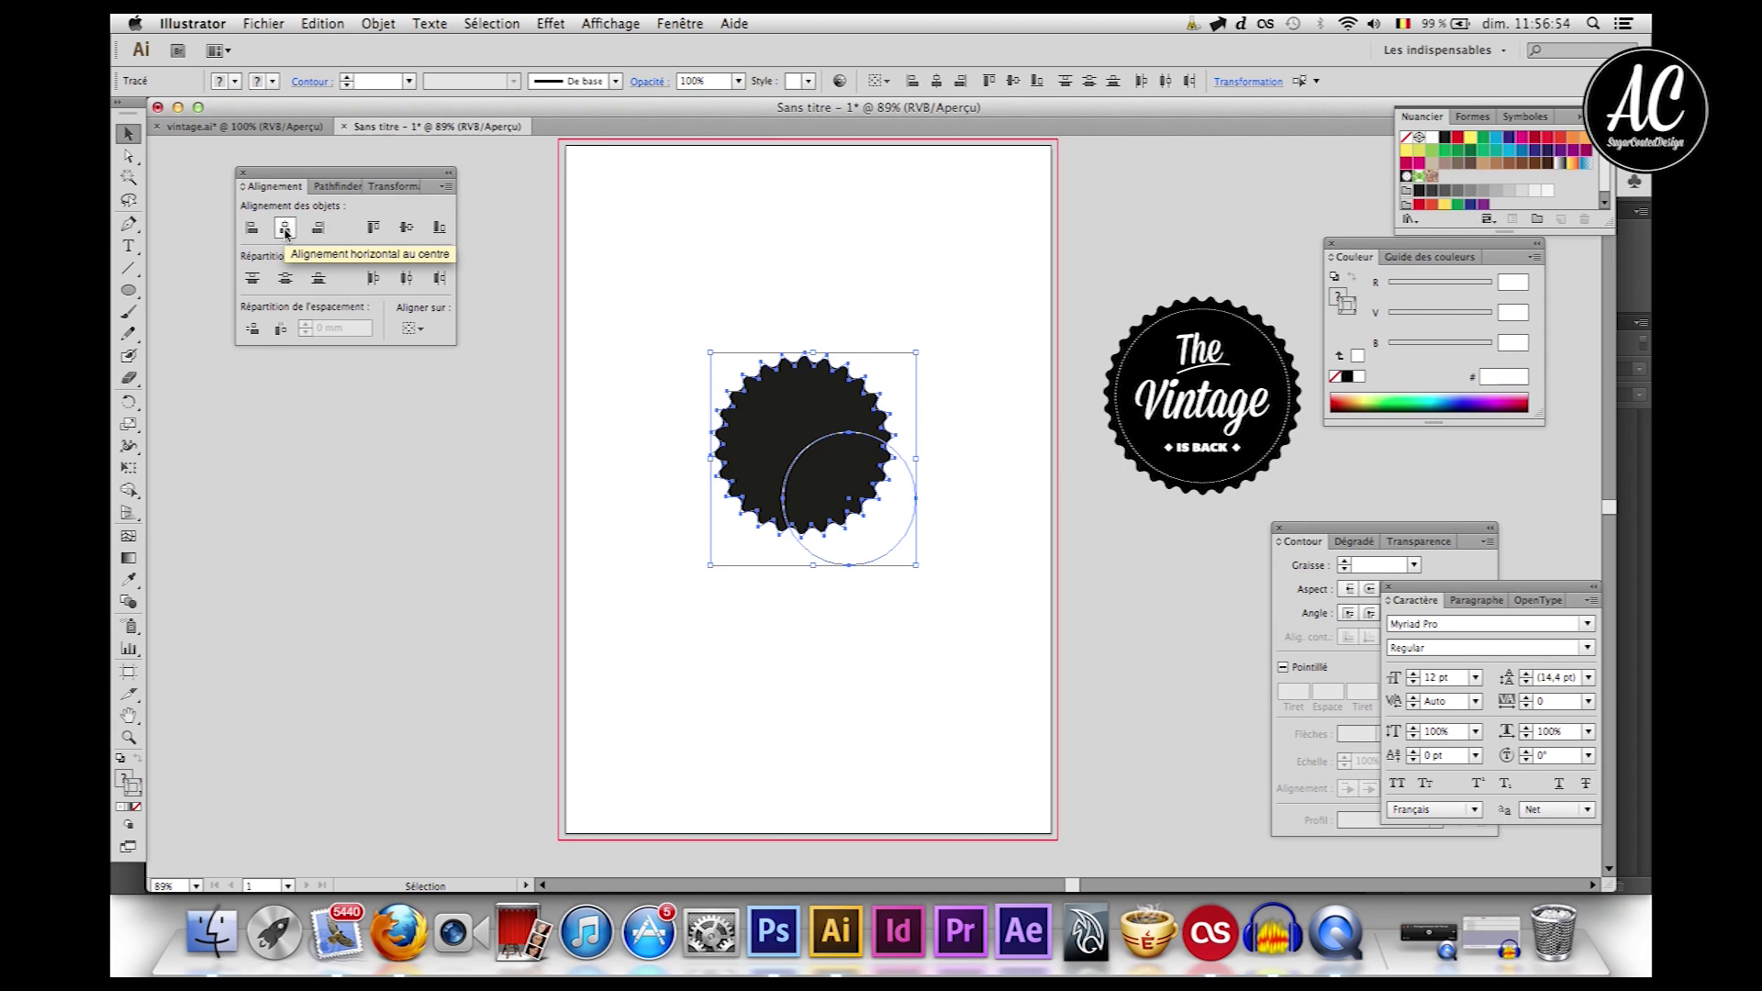
{"action": "left_click", "coordinate": [286, 229]}
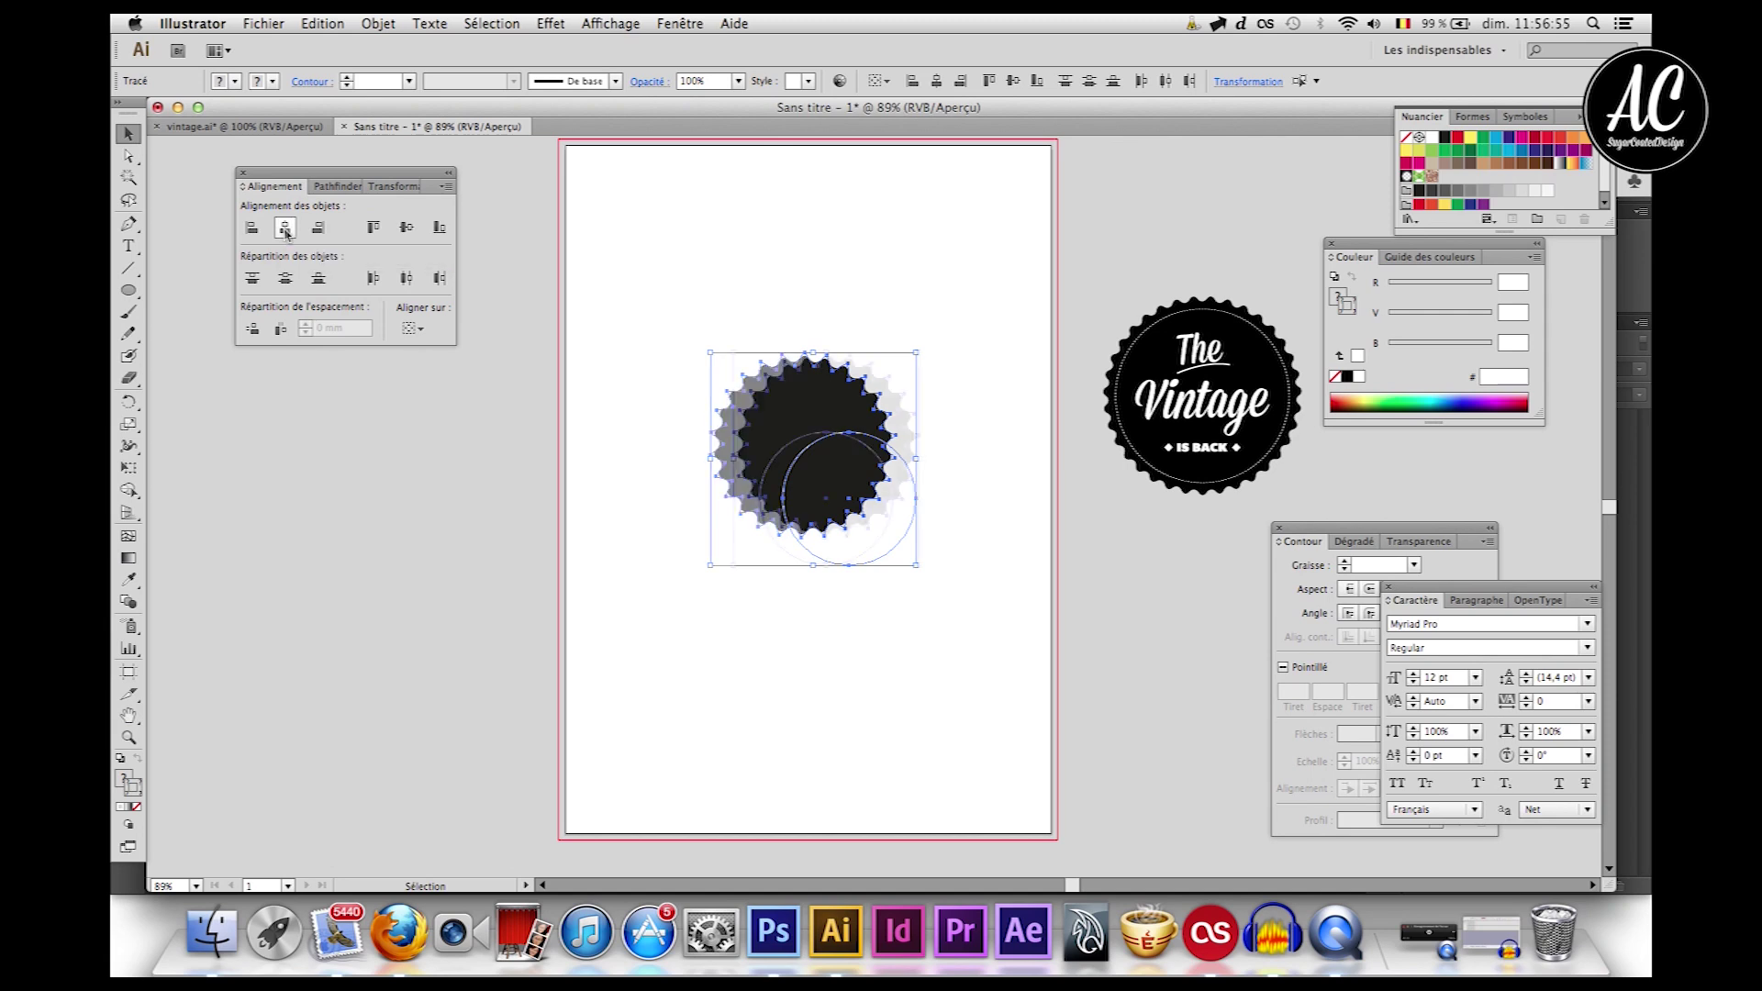
{"action": "left_click", "coordinate": [417, 232]}
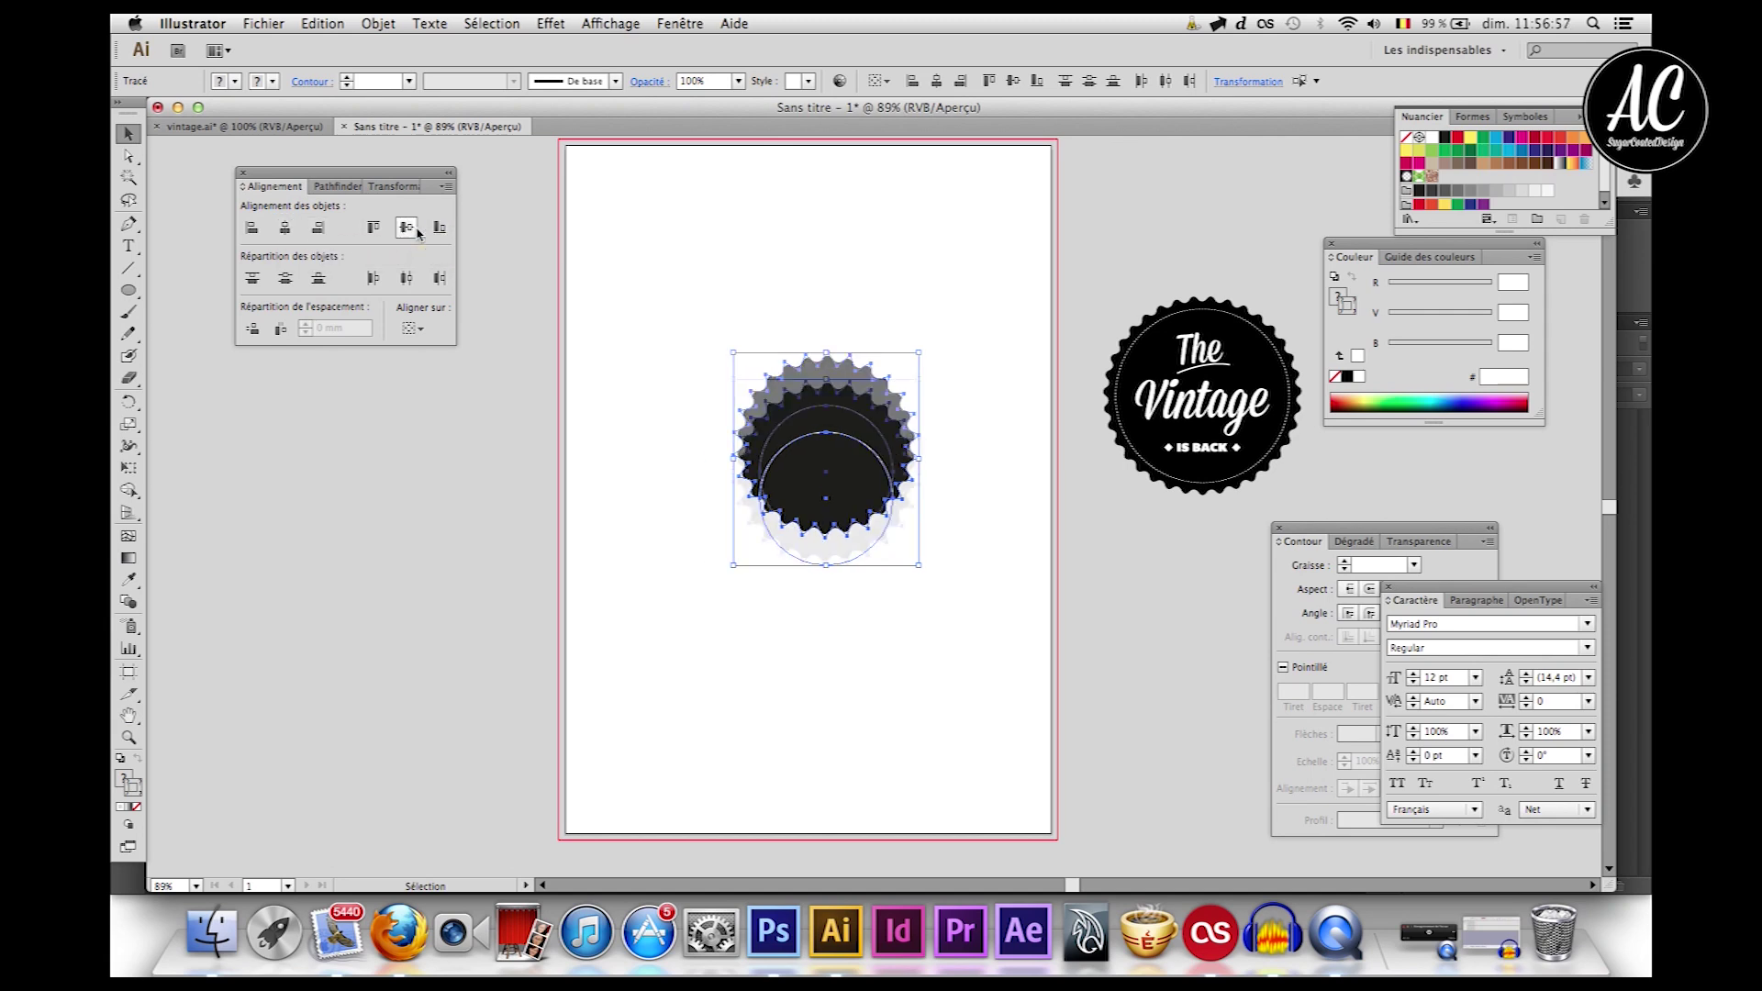
{"action": "left_click", "coordinate": [794, 303]}
{"action": "key", "text": "super+1"}
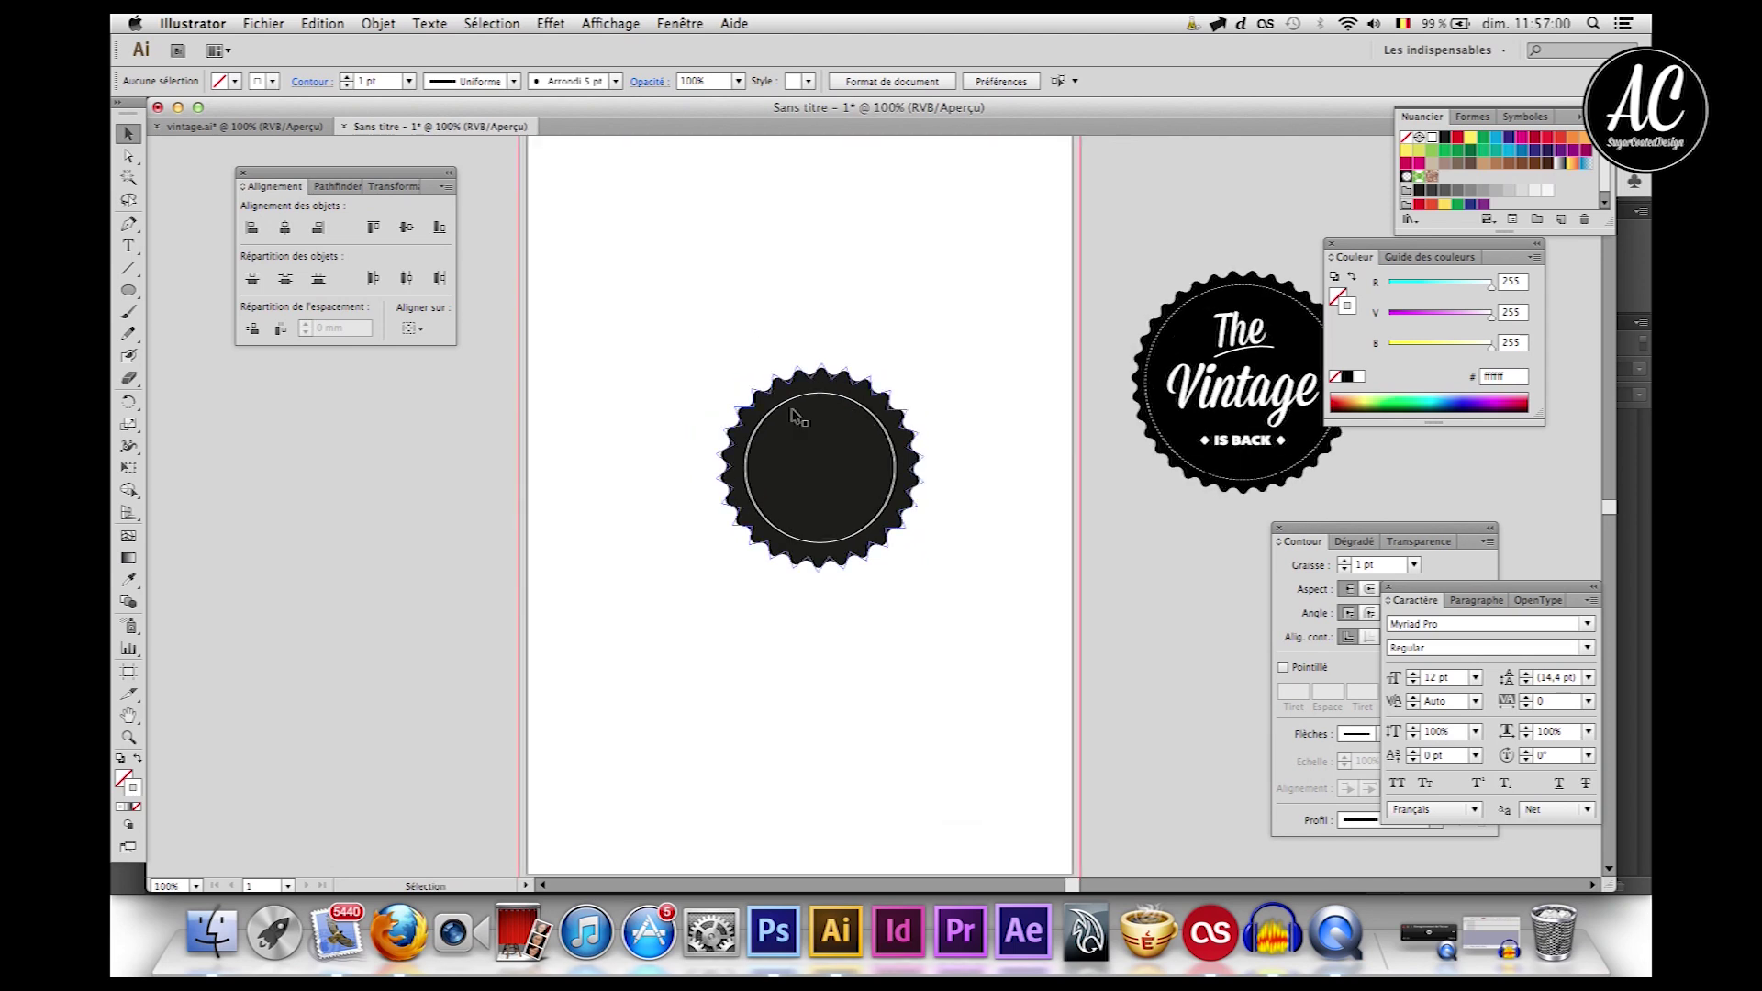
Step: Enlarge the white circle to about 63 mm across and centre it again with the scalloped shape, horizontally and vertically
{"action": "left_click", "coordinate": [792, 398]}
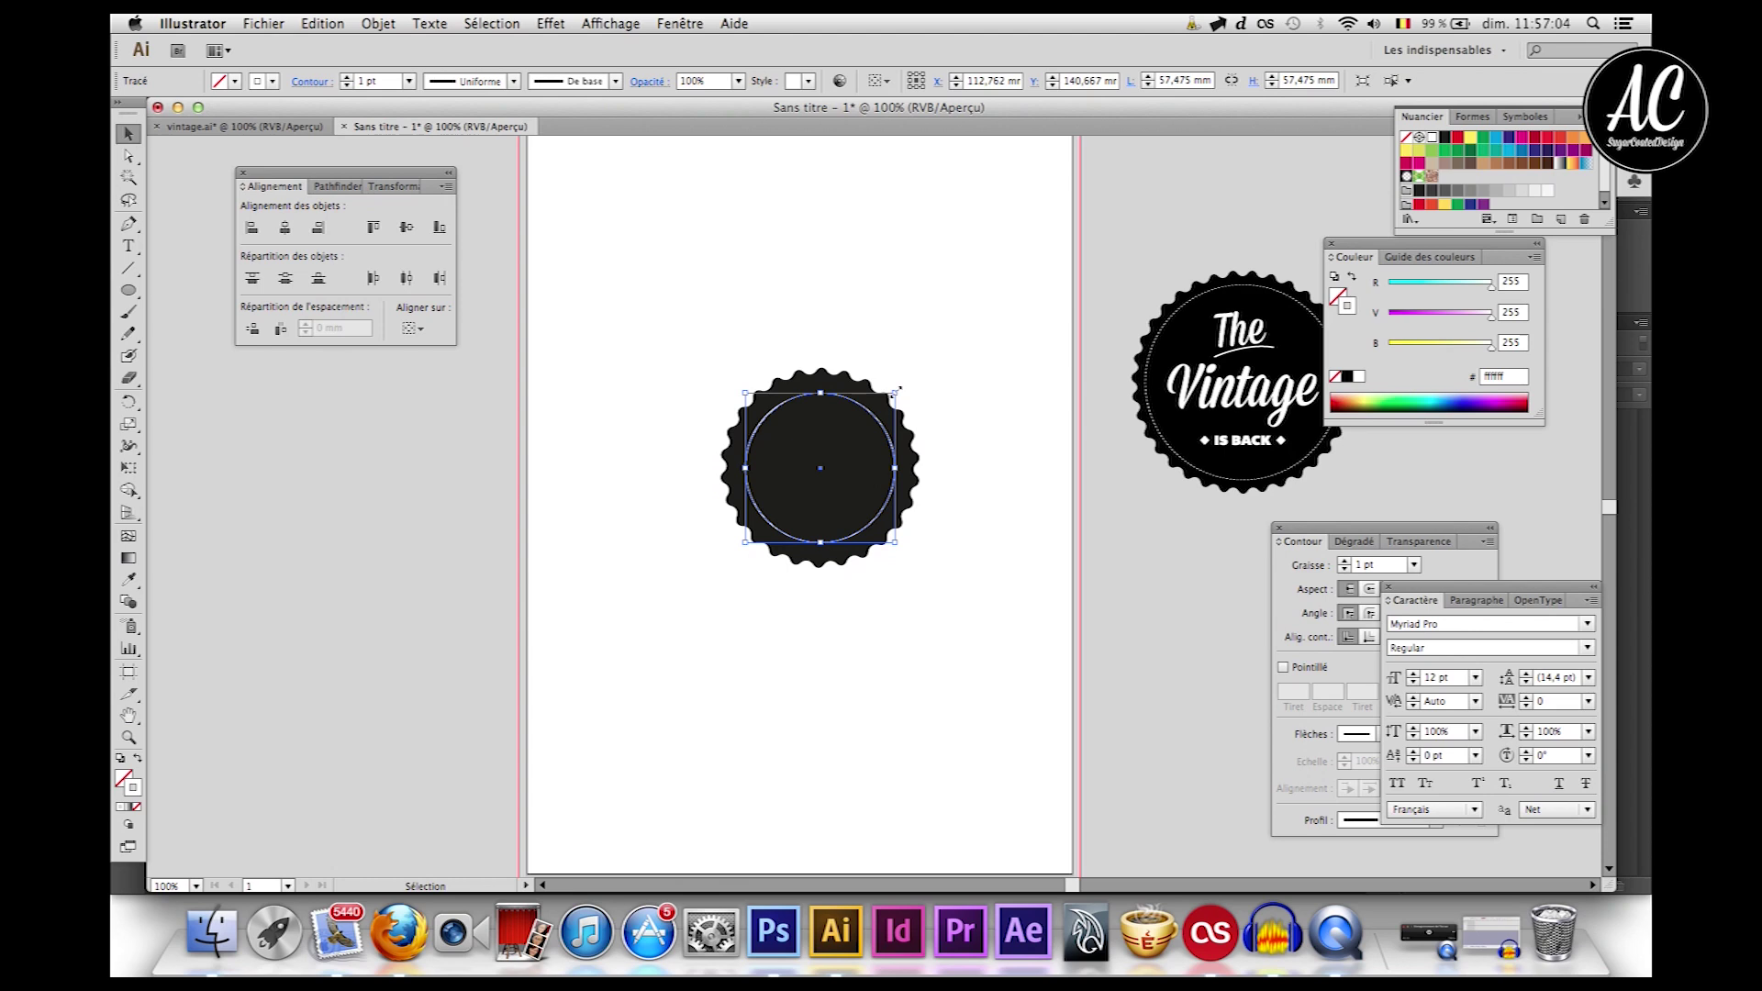
{"action": "left_click_drag", "start_coordinate": [899, 388], "coordinate": [915, 374]}
{"action": "left_click_drag", "start_coordinate": [755, 321], "coordinate": [951, 708]}
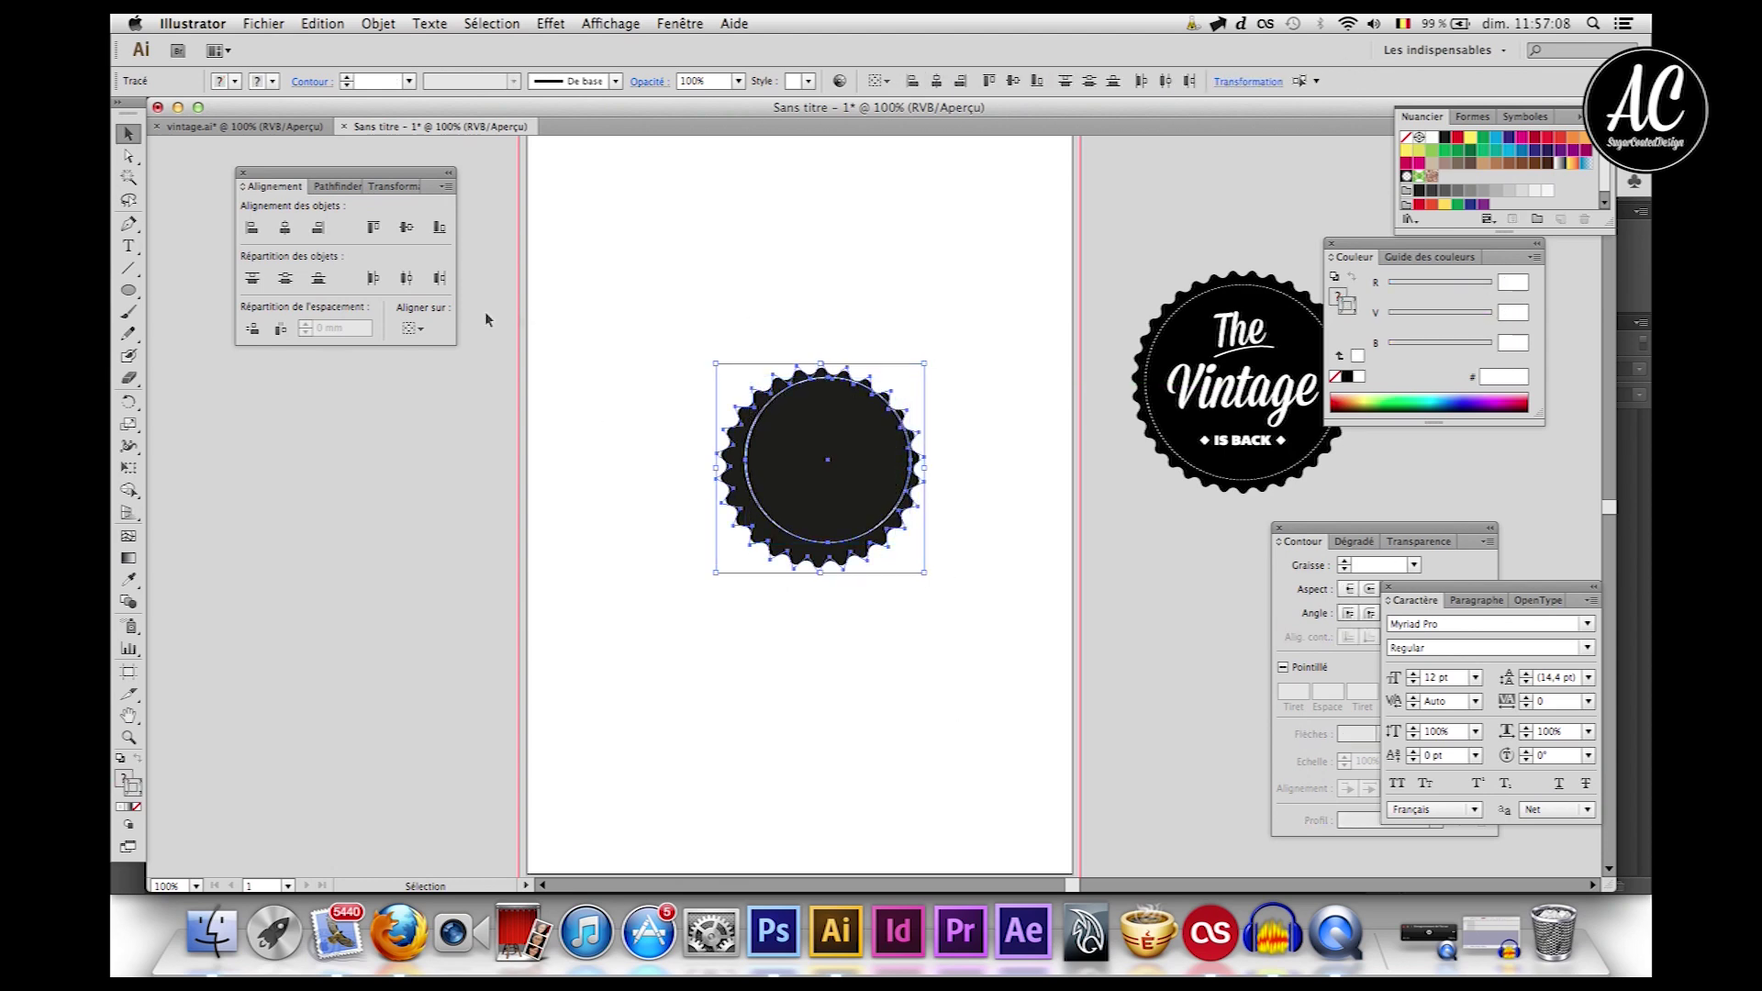
{"action": "left_click", "coordinate": [284, 228]}
{"action": "left_click", "coordinate": [407, 228]}
{"action": "left_click", "coordinate": [658, 230]}
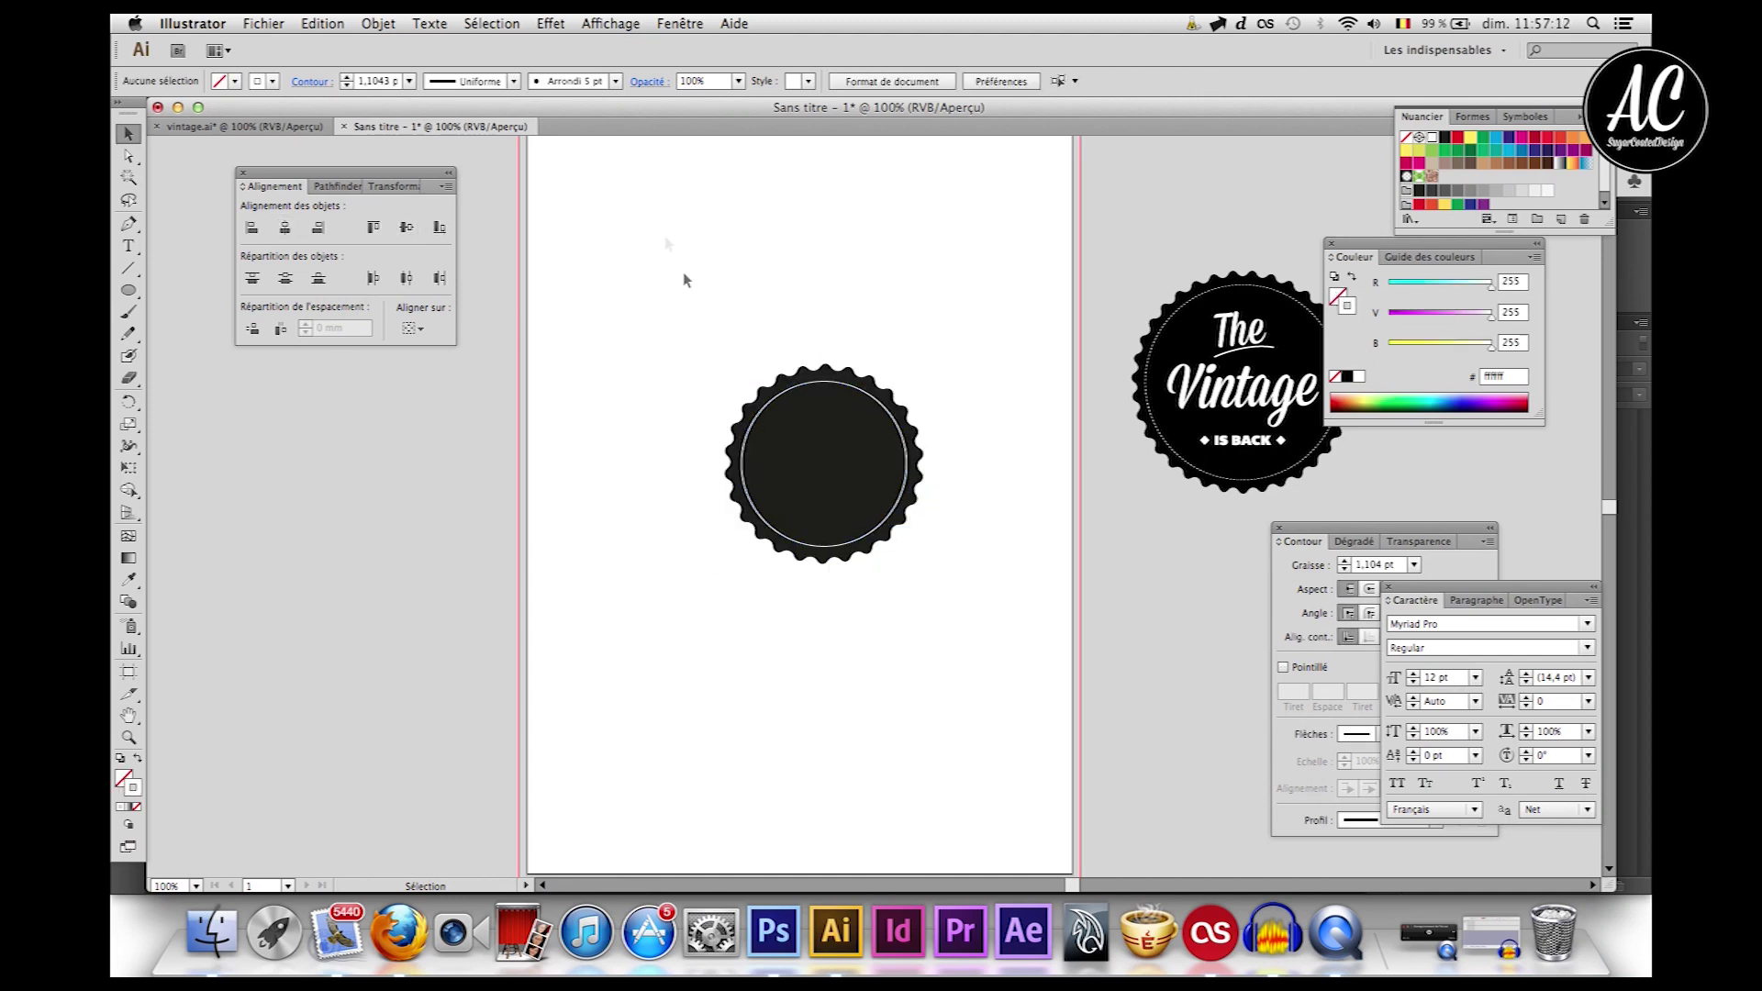
Step: Turn the inner circle's white outline into a dashed line with the Pointillé option
{"action": "left_click", "coordinate": [750, 443]}
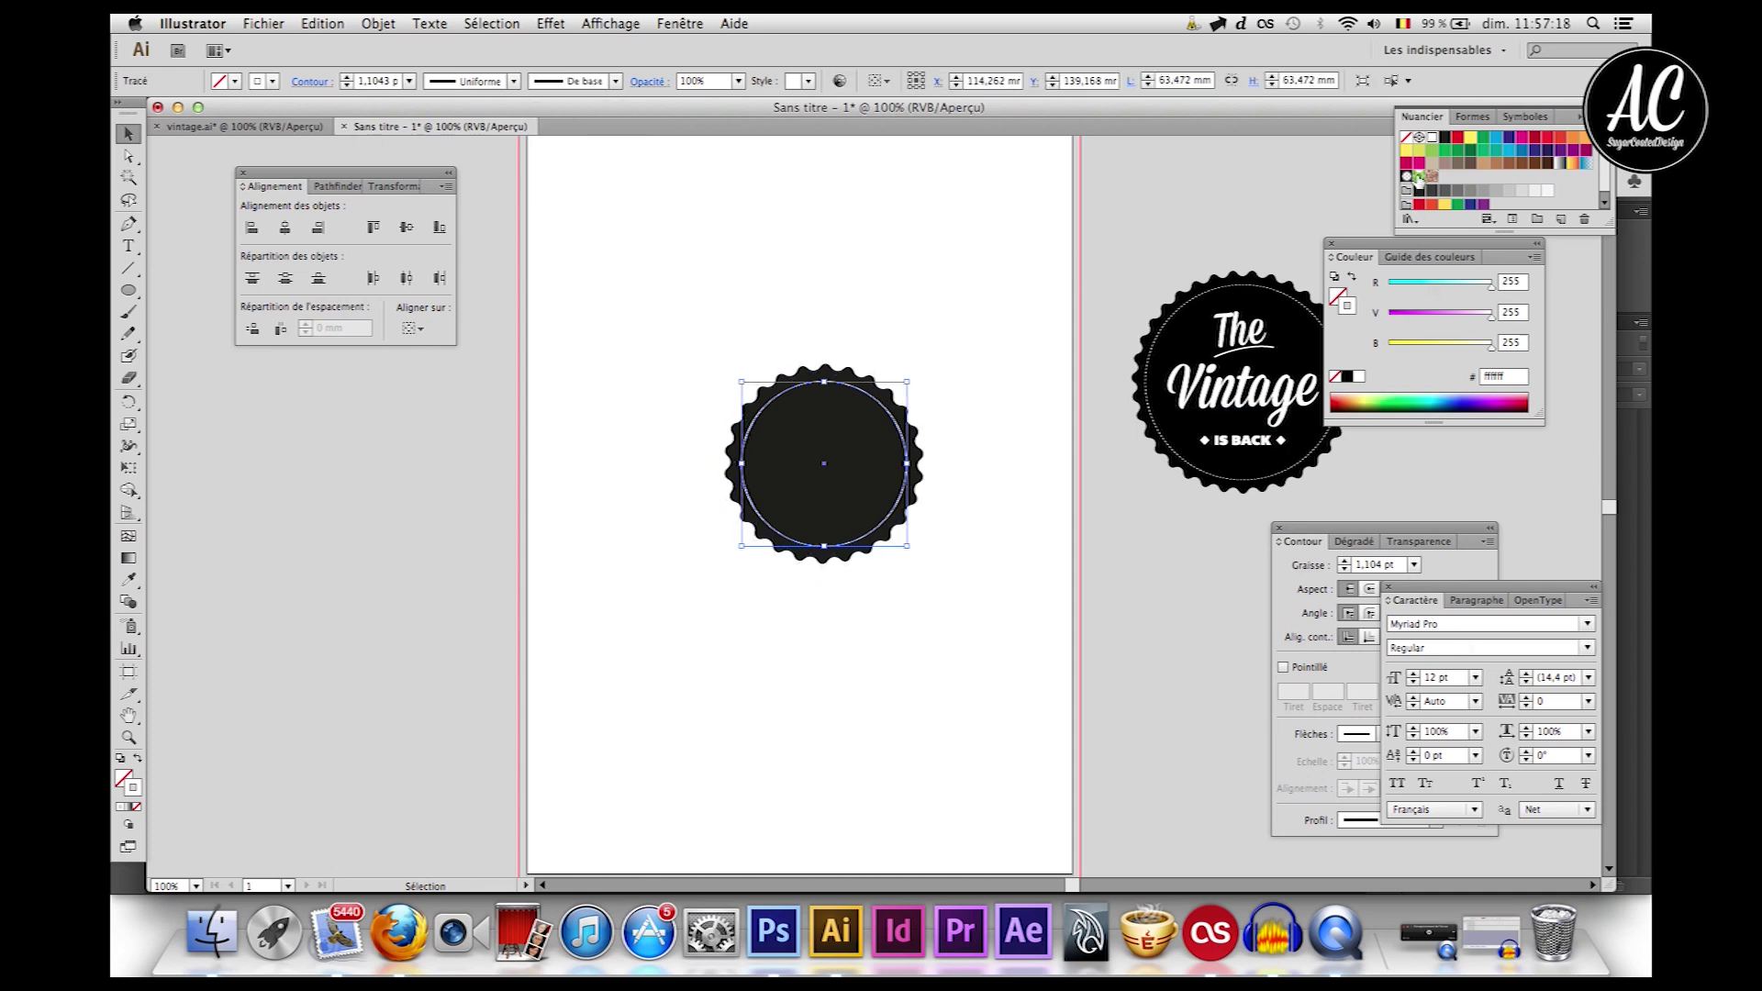
{"action": "left_click_drag", "start_coordinate": [1340, 529], "coordinate": [1305, 422]}
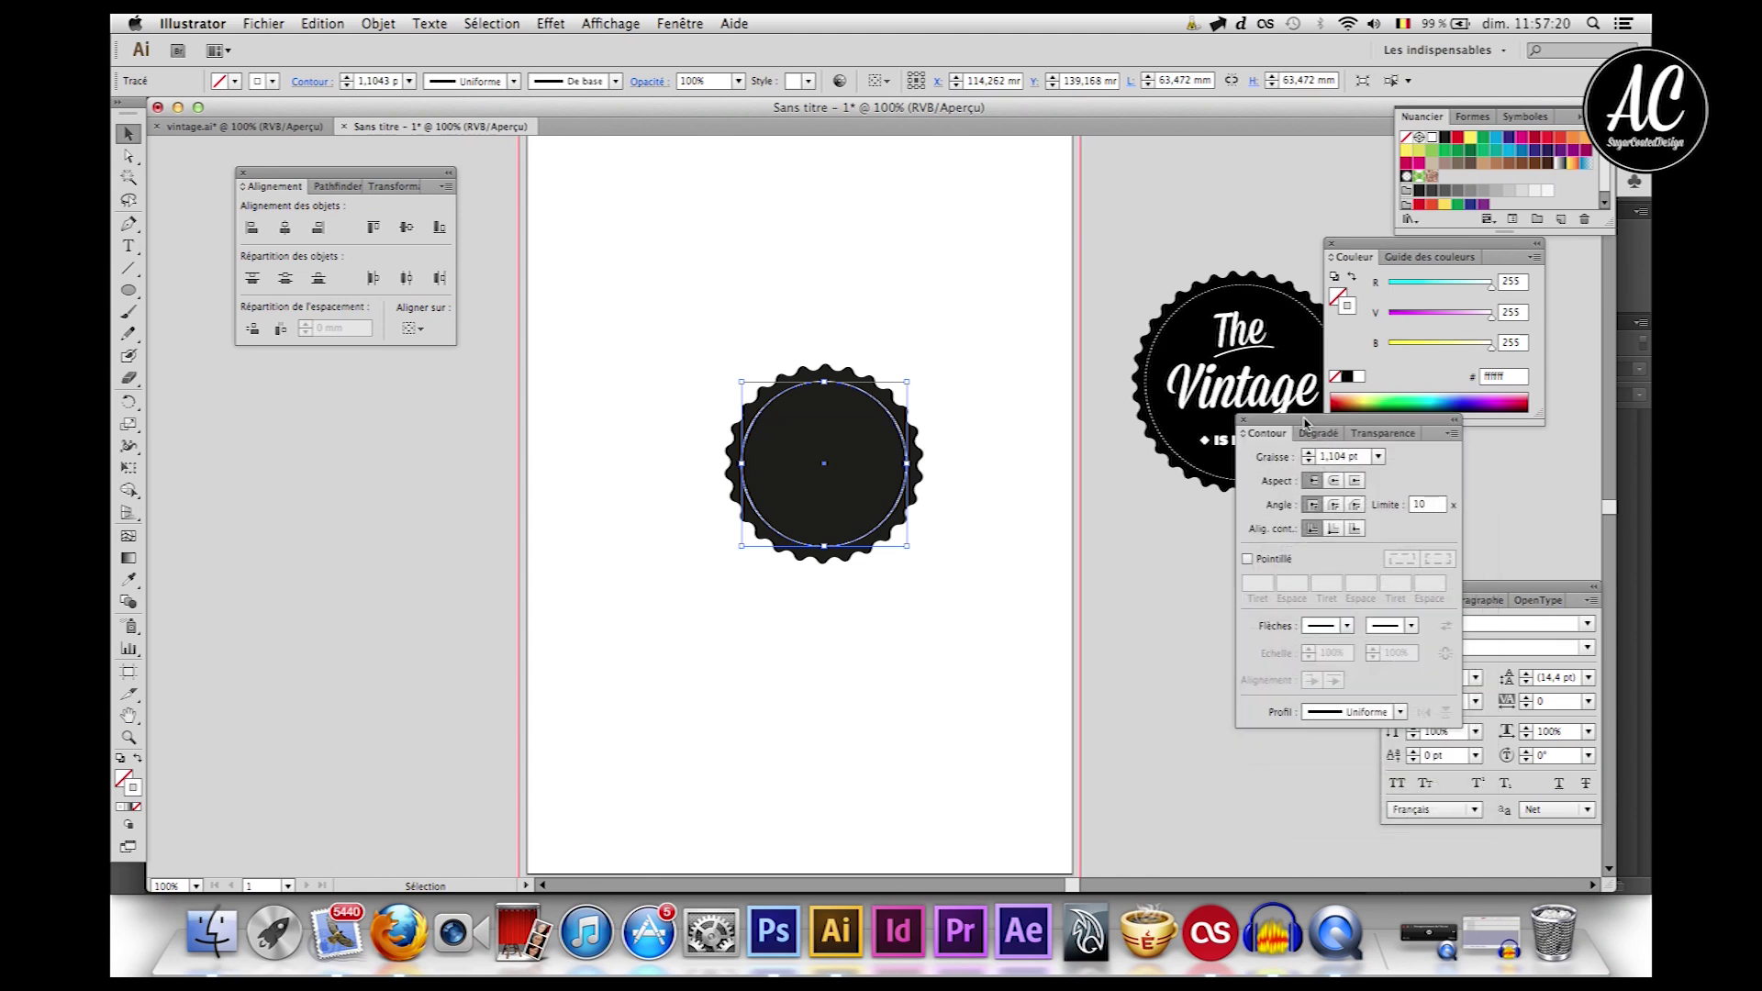
{"action": "left_click", "coordinate": [1266, 565]}
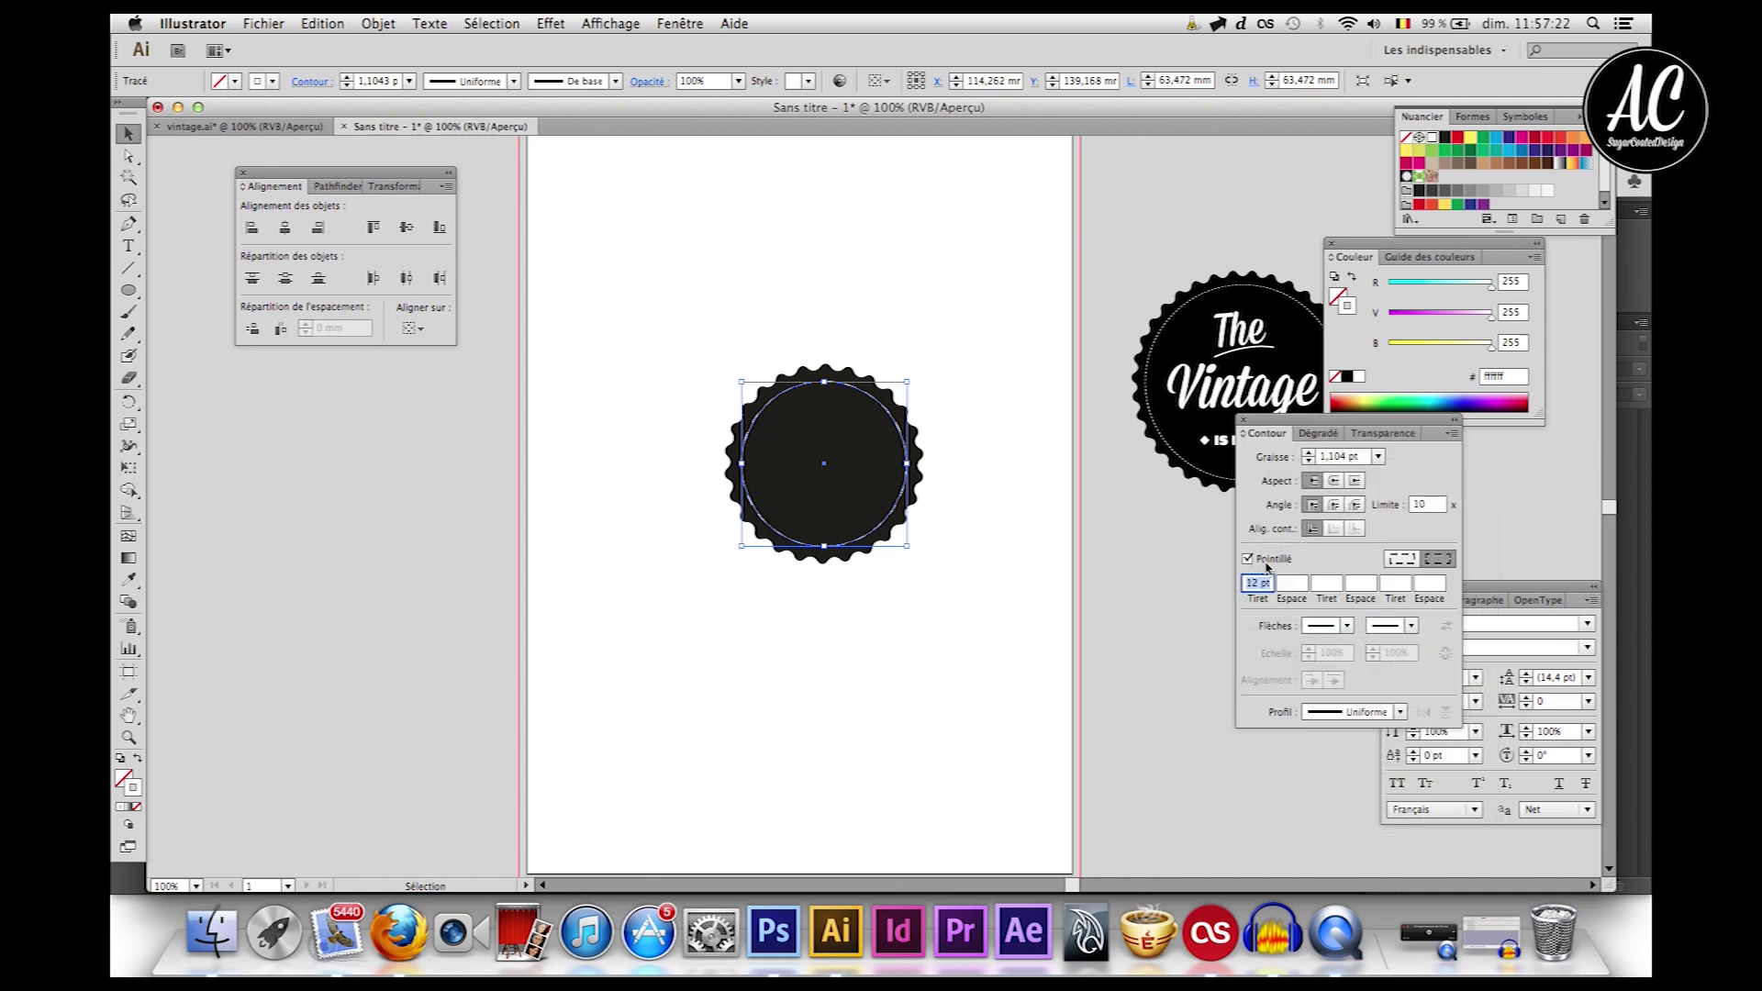
{"action": "left_click", "coordinate": [1038, 368]}
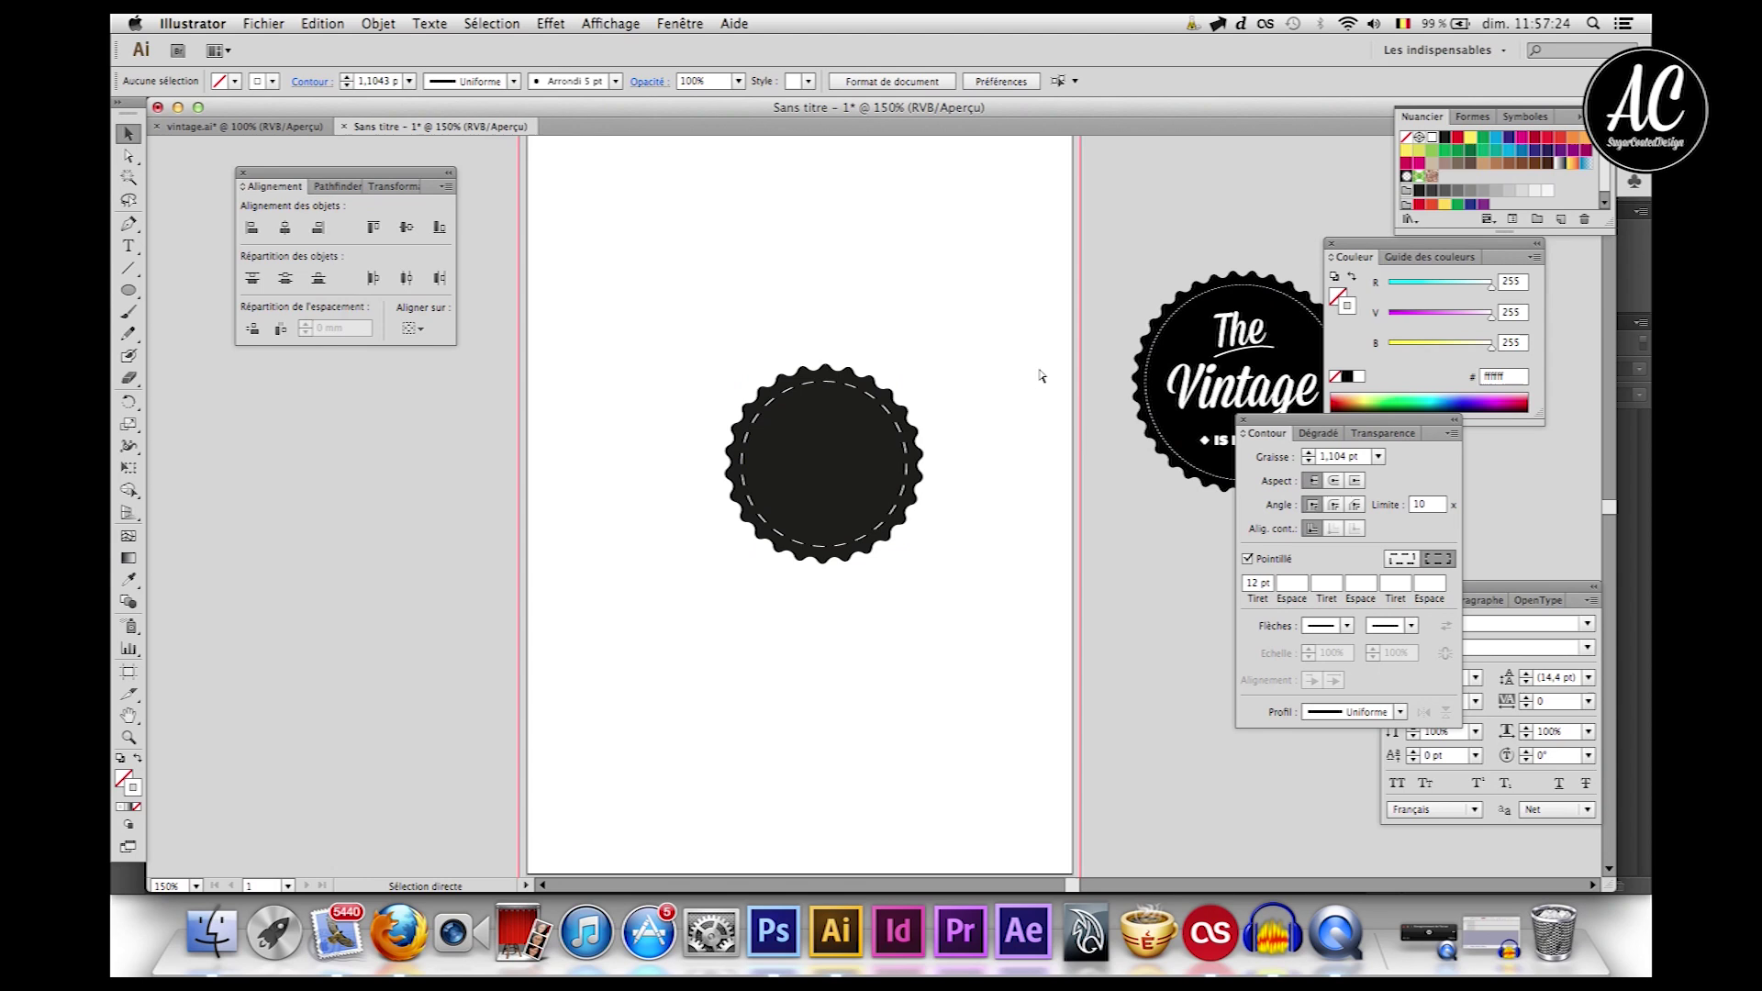
Step: Set the dash length of the inner circle's outline to 2 pt
{"action": "key", "text": "super+plus"}
{"action": "left_click", "coordinate": [893, 354]}
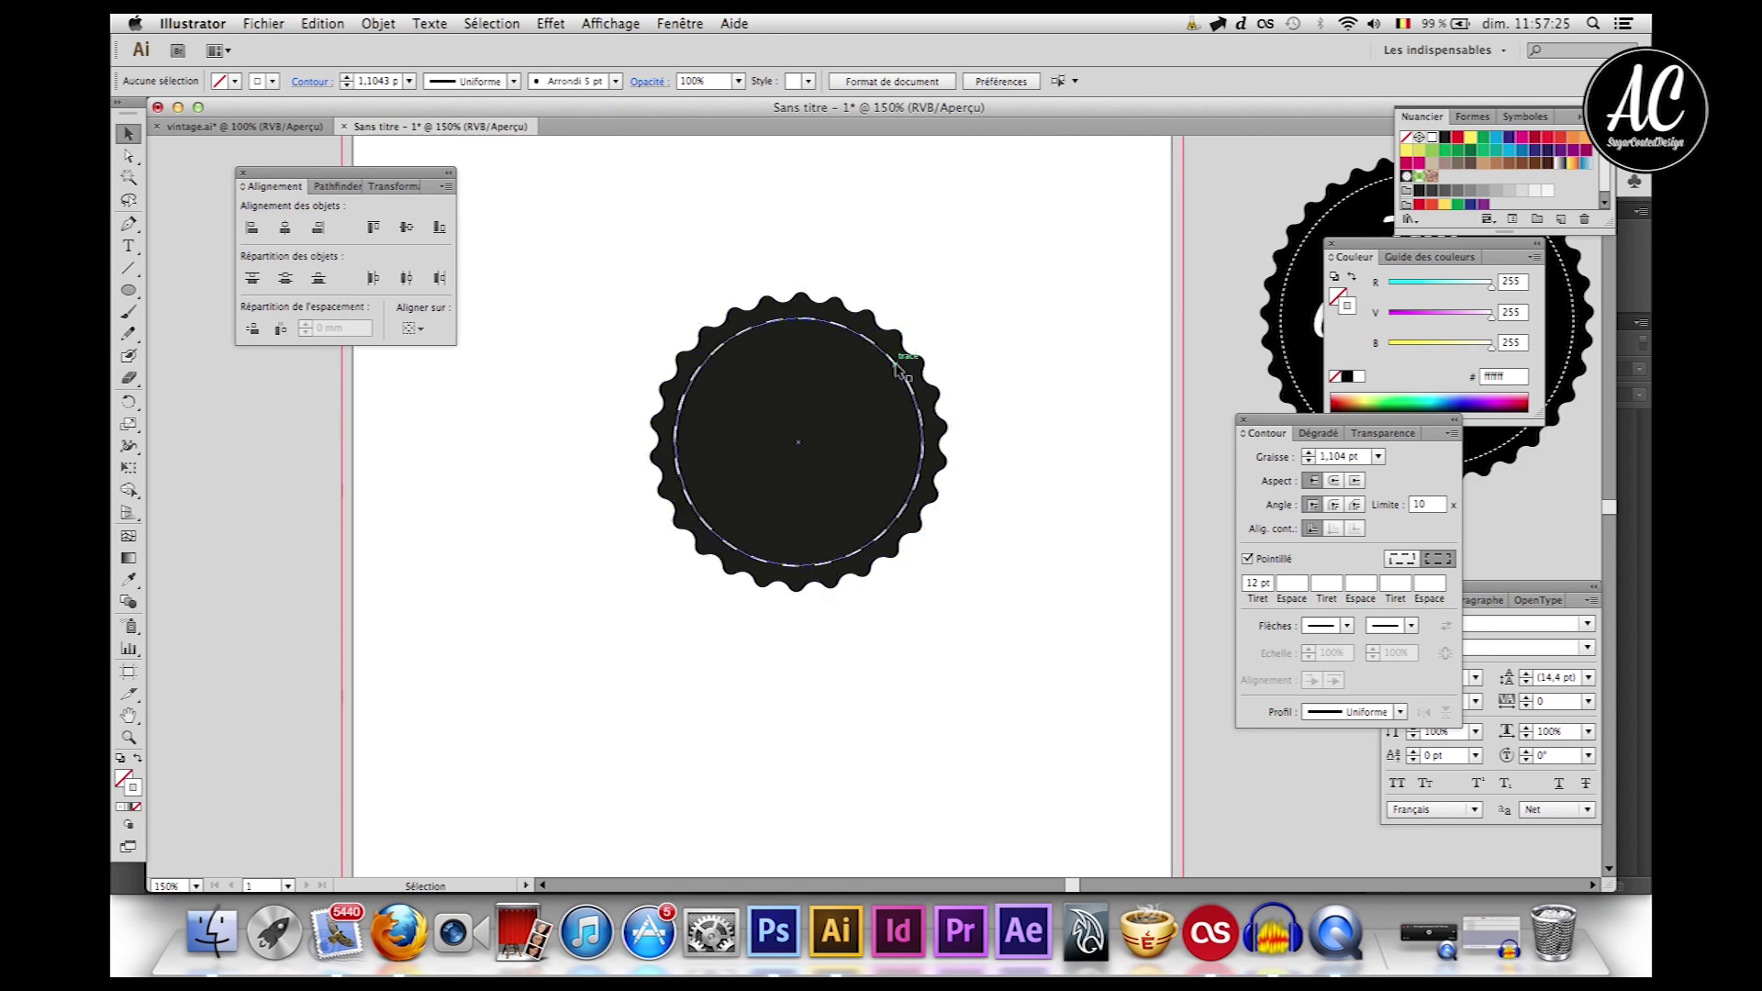
{"action": "double_click", "coordinate": [1259, 586]}
{"action": "type", "text": "2"}
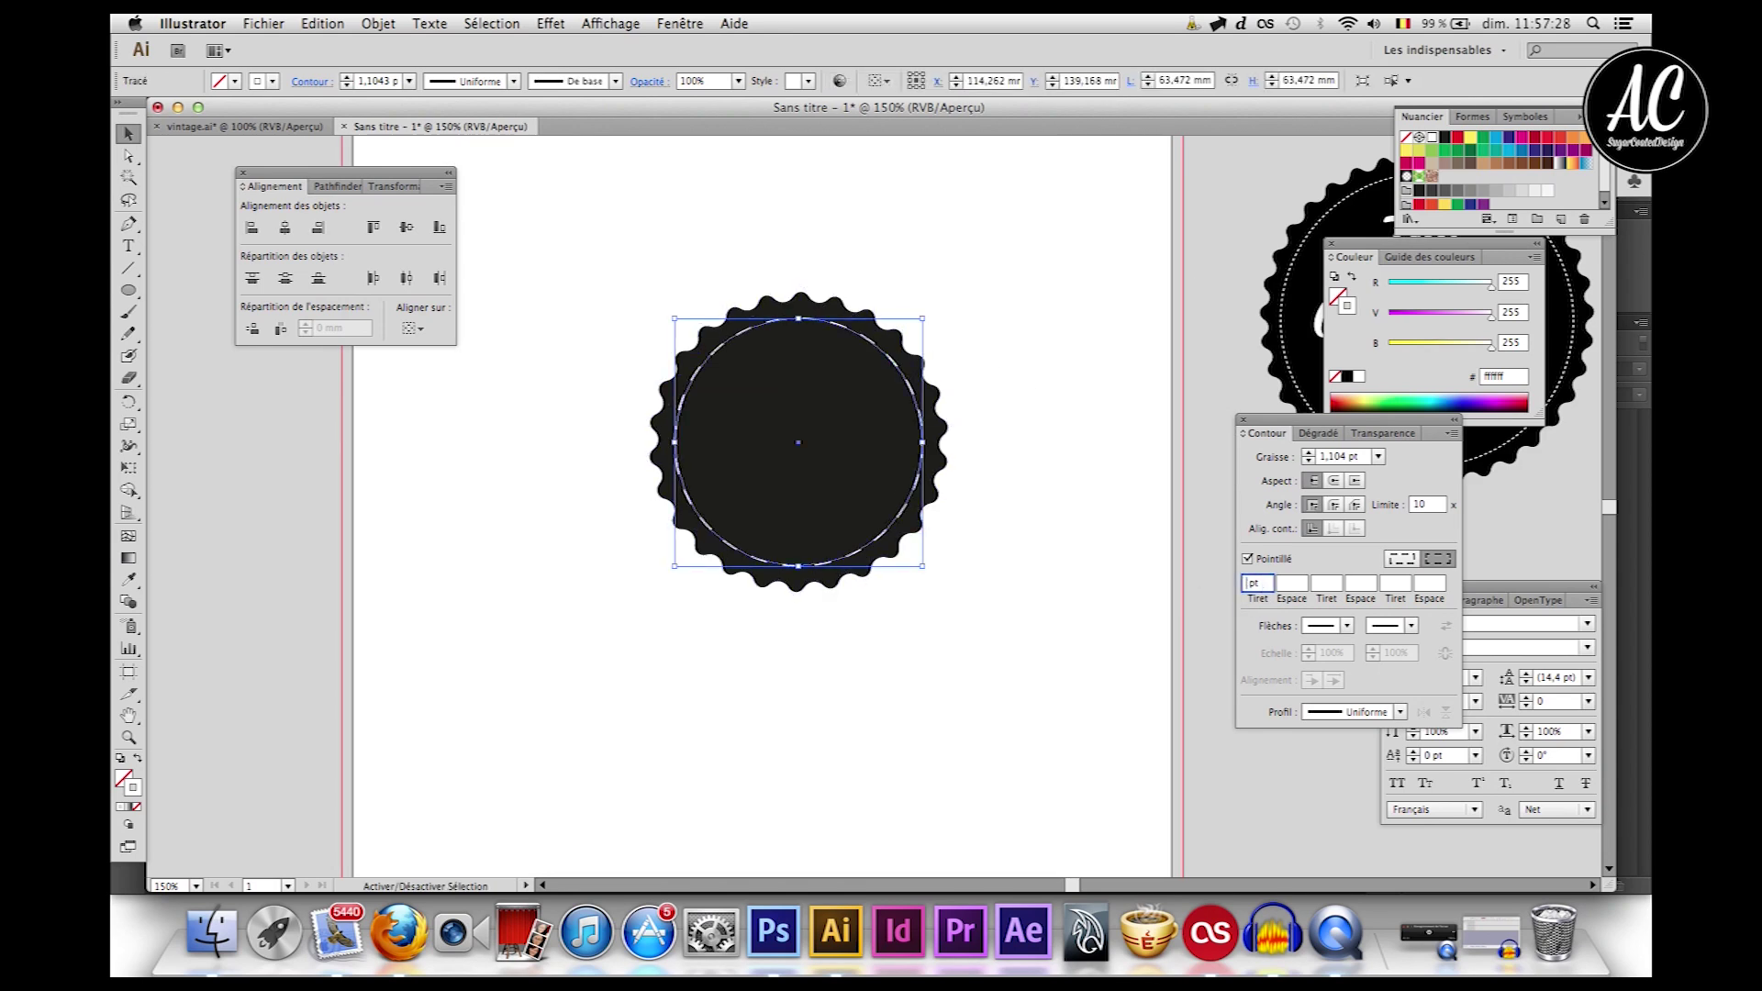
{"action": "key", "text": "Return"}
{"action": "left_click", "coordinate": [929, 452]}
{"action": "left_click", "coordinate": [1046, 529]}
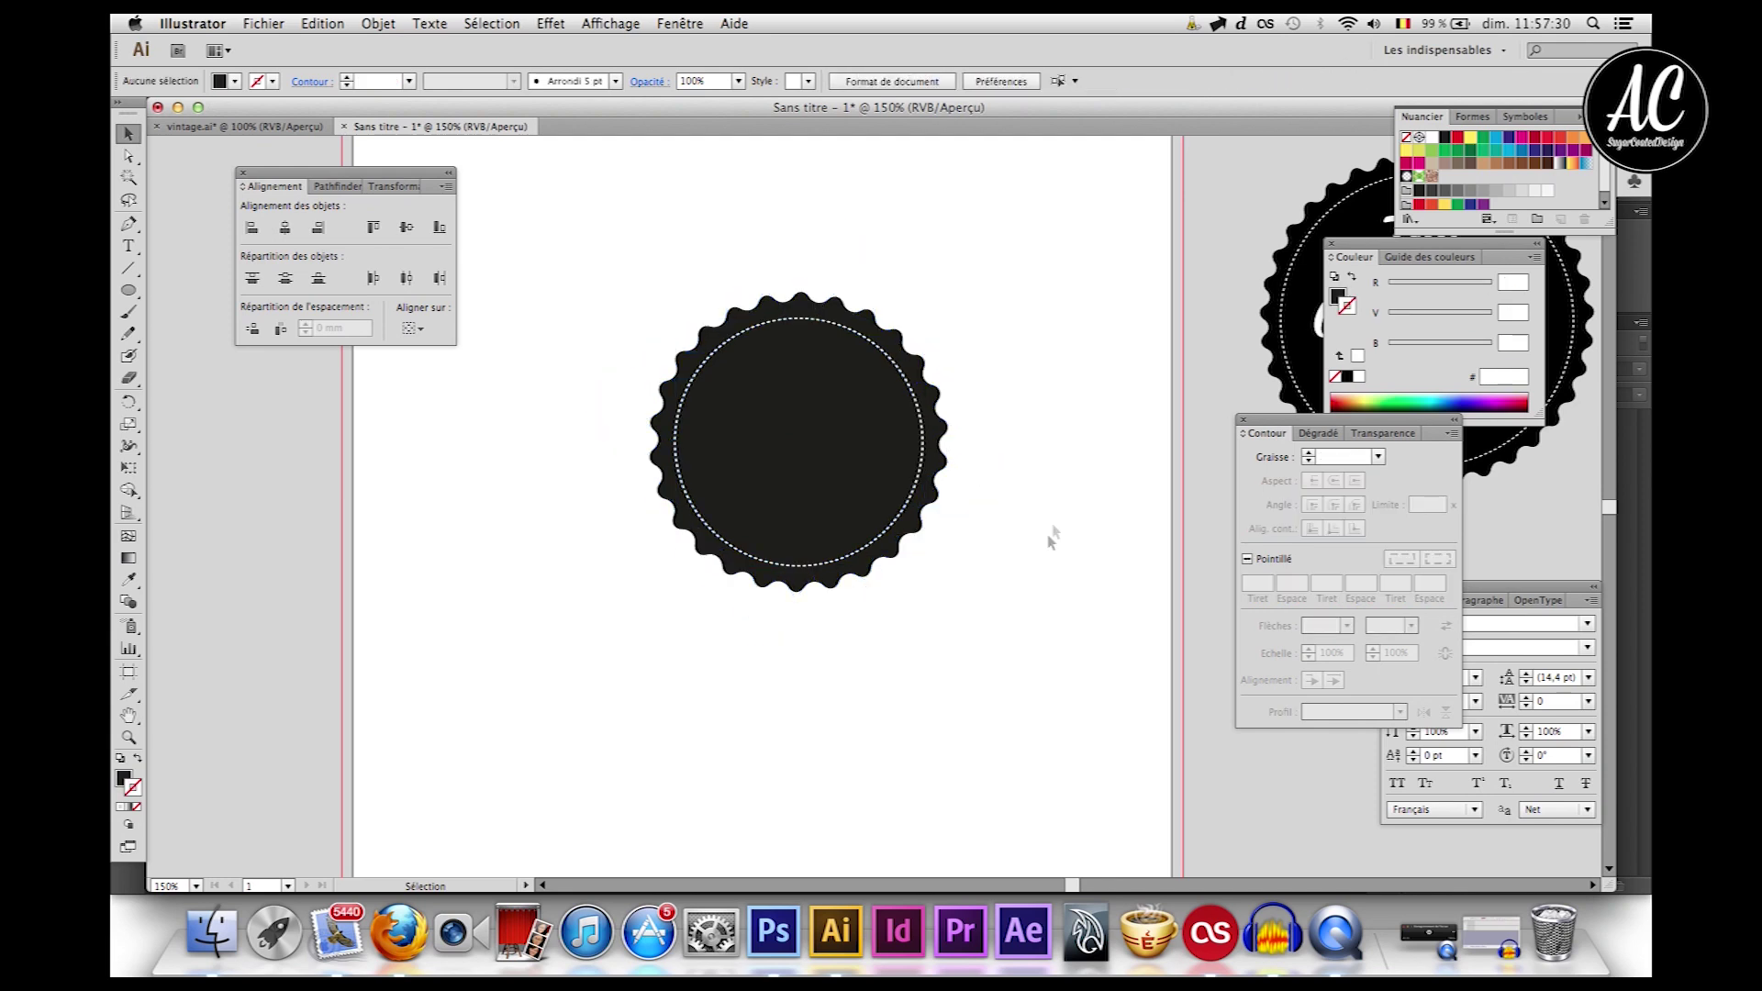
{"action": "key", "text": "super+minus"}
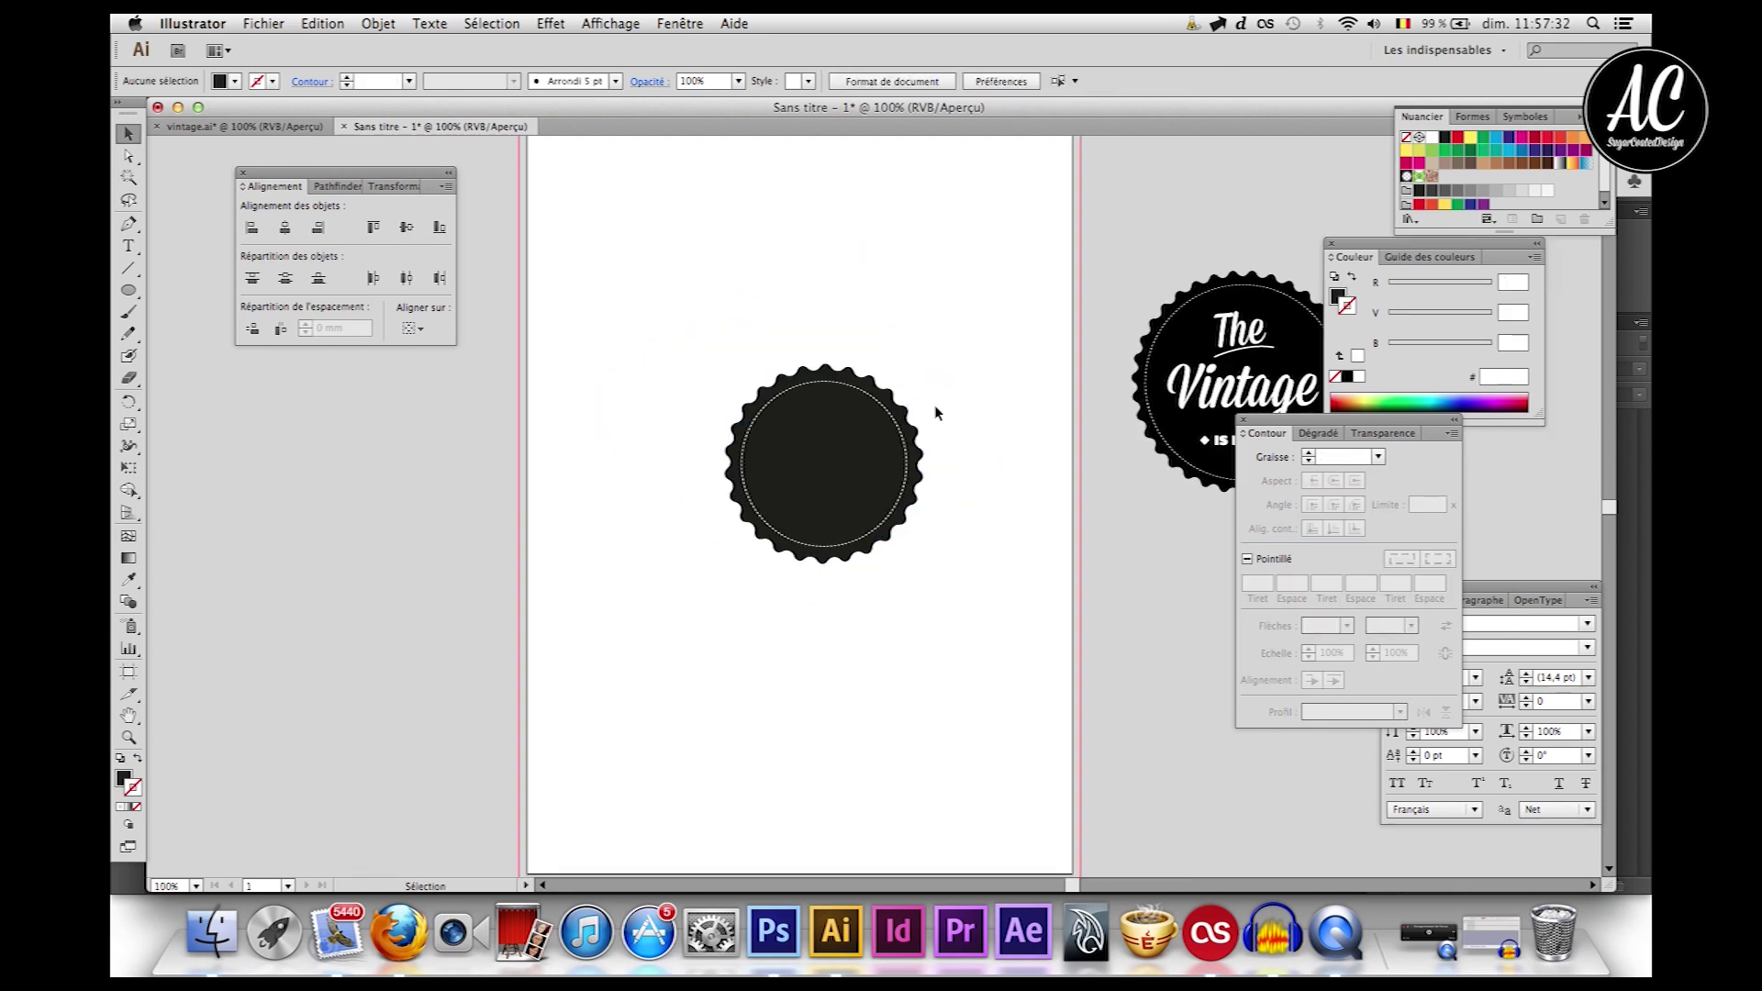
Step: Switch the inner circle's dashed outline to keep exact dash and gap lengths instead of fitting them to the path
{"action": "left_click", "coordinate": [876, 406]}
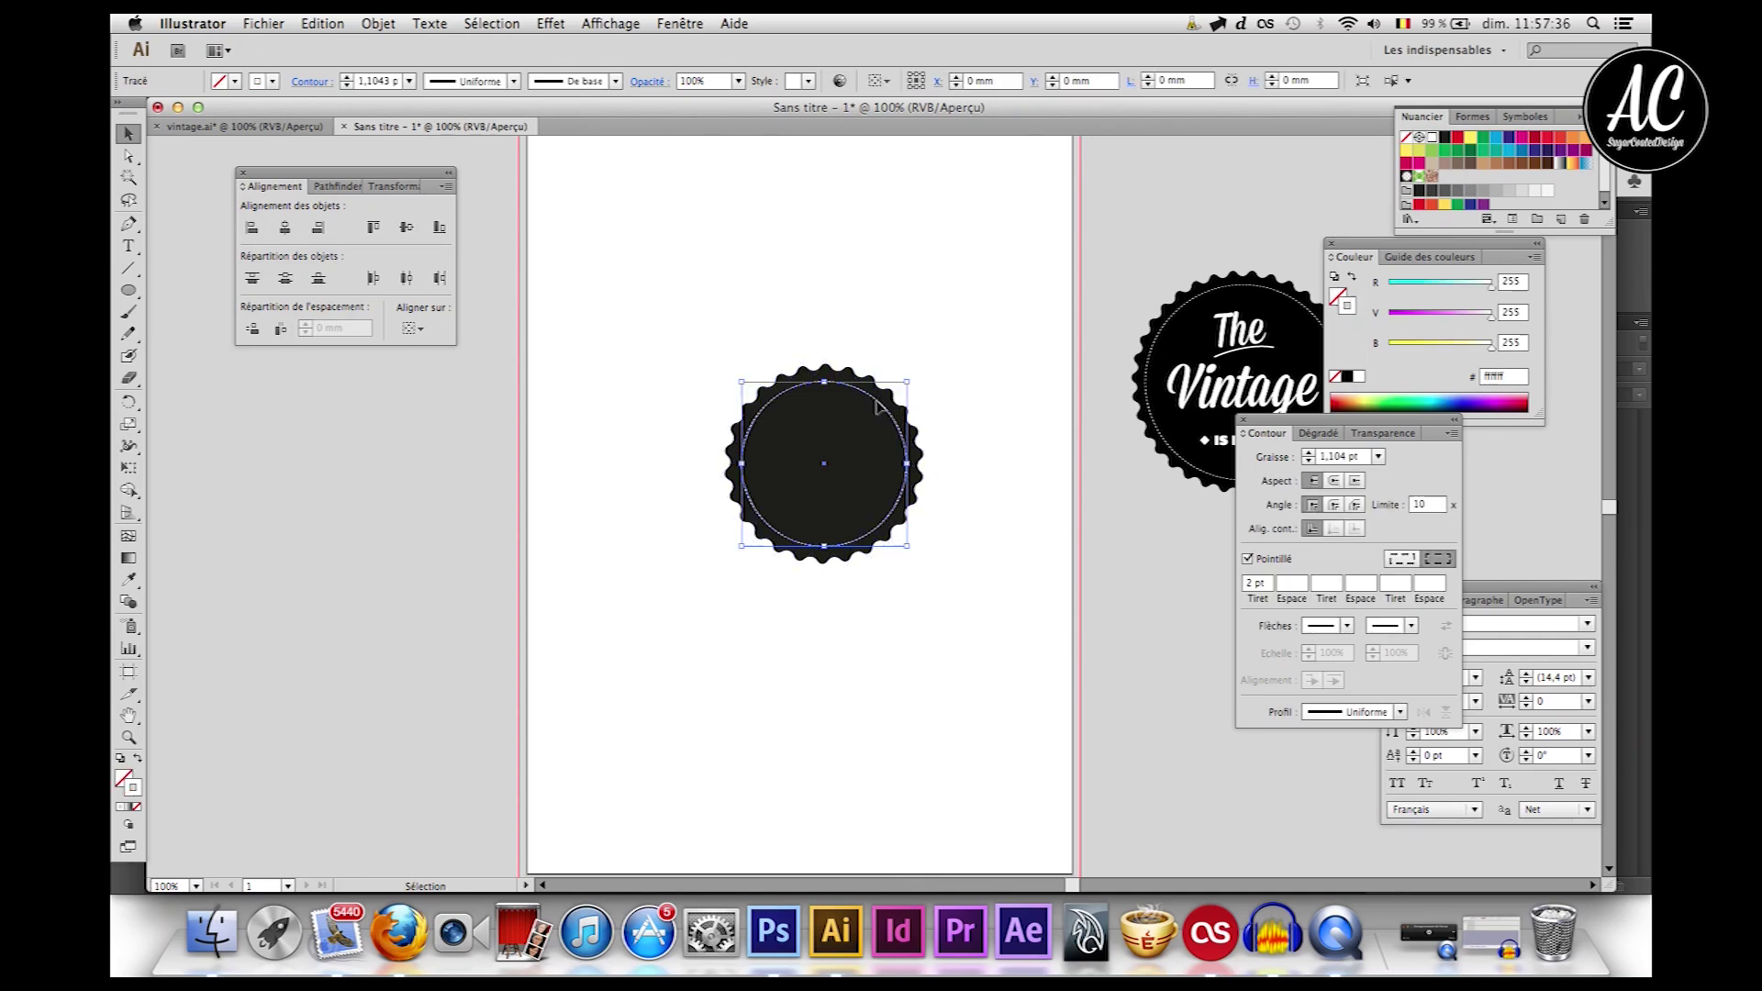
{"action": "left_click", "coordinate": [1399, 561]}
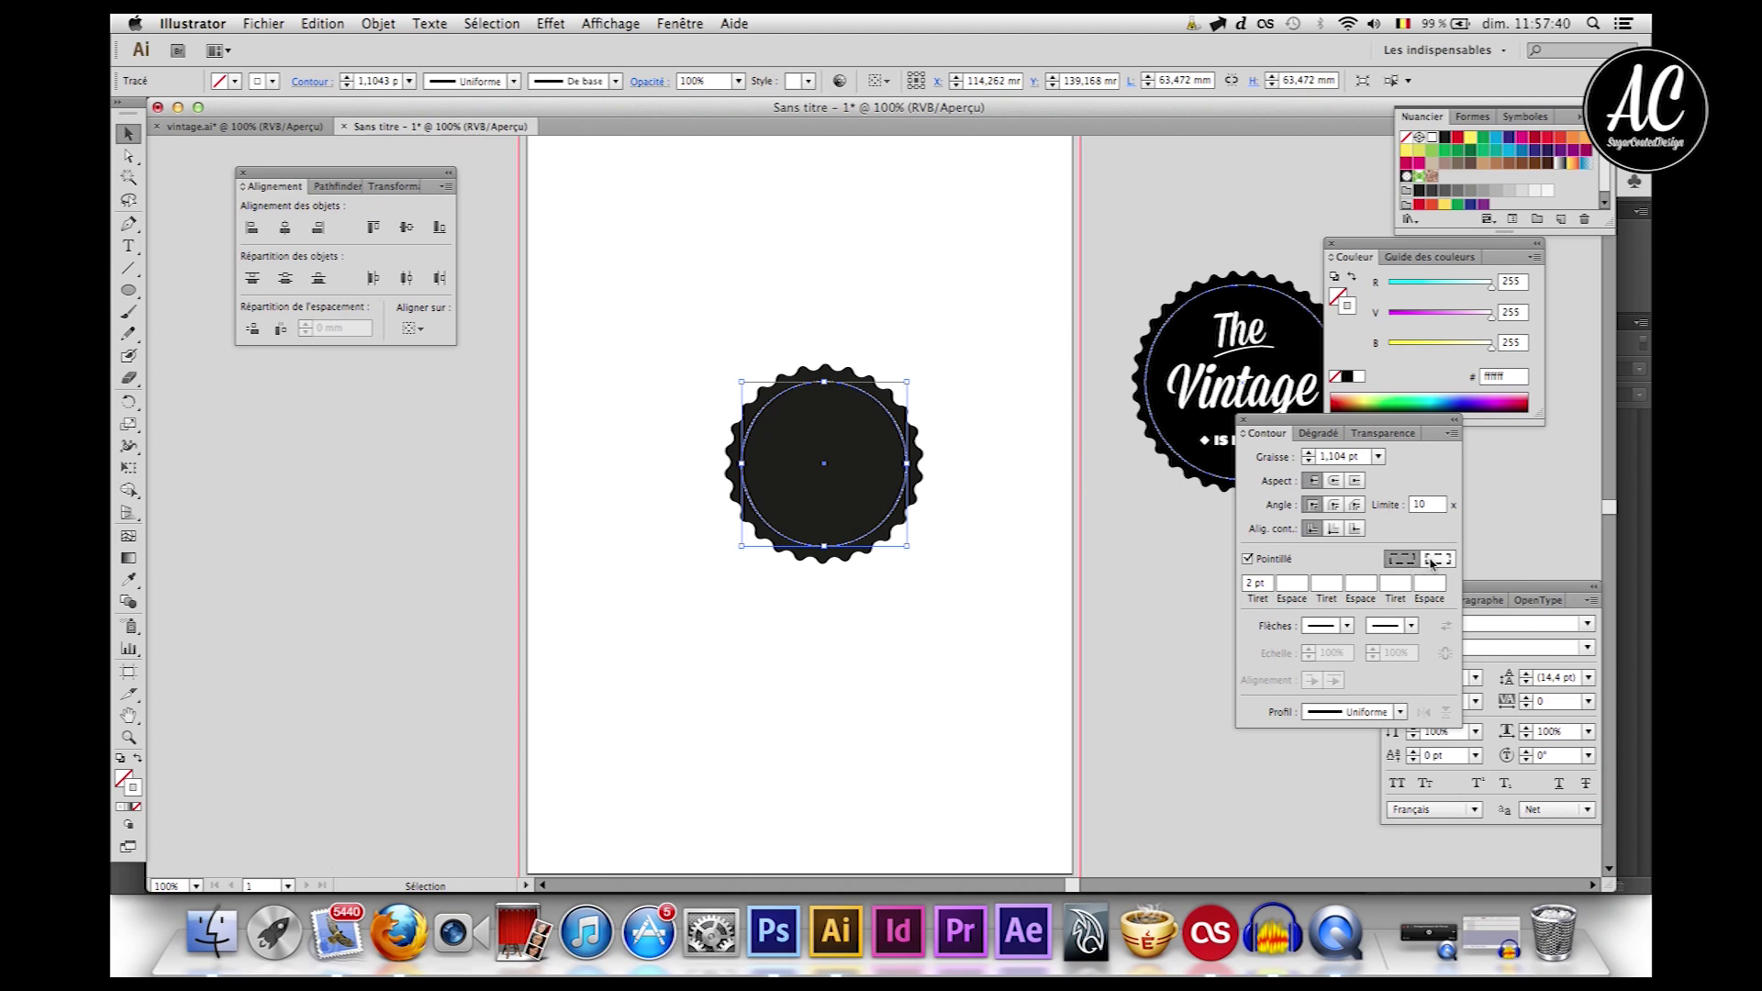
{"action": "left_click", "coordinate": [930, 297]}
{"action": "scroll", "coordinate": [929, 297], "scroll_direction": "right", "scroll_amount": 5}
{"action": "scroll", "coordinate": [927, 289], "scroll_direction": "left", "scroll_amount": 4}
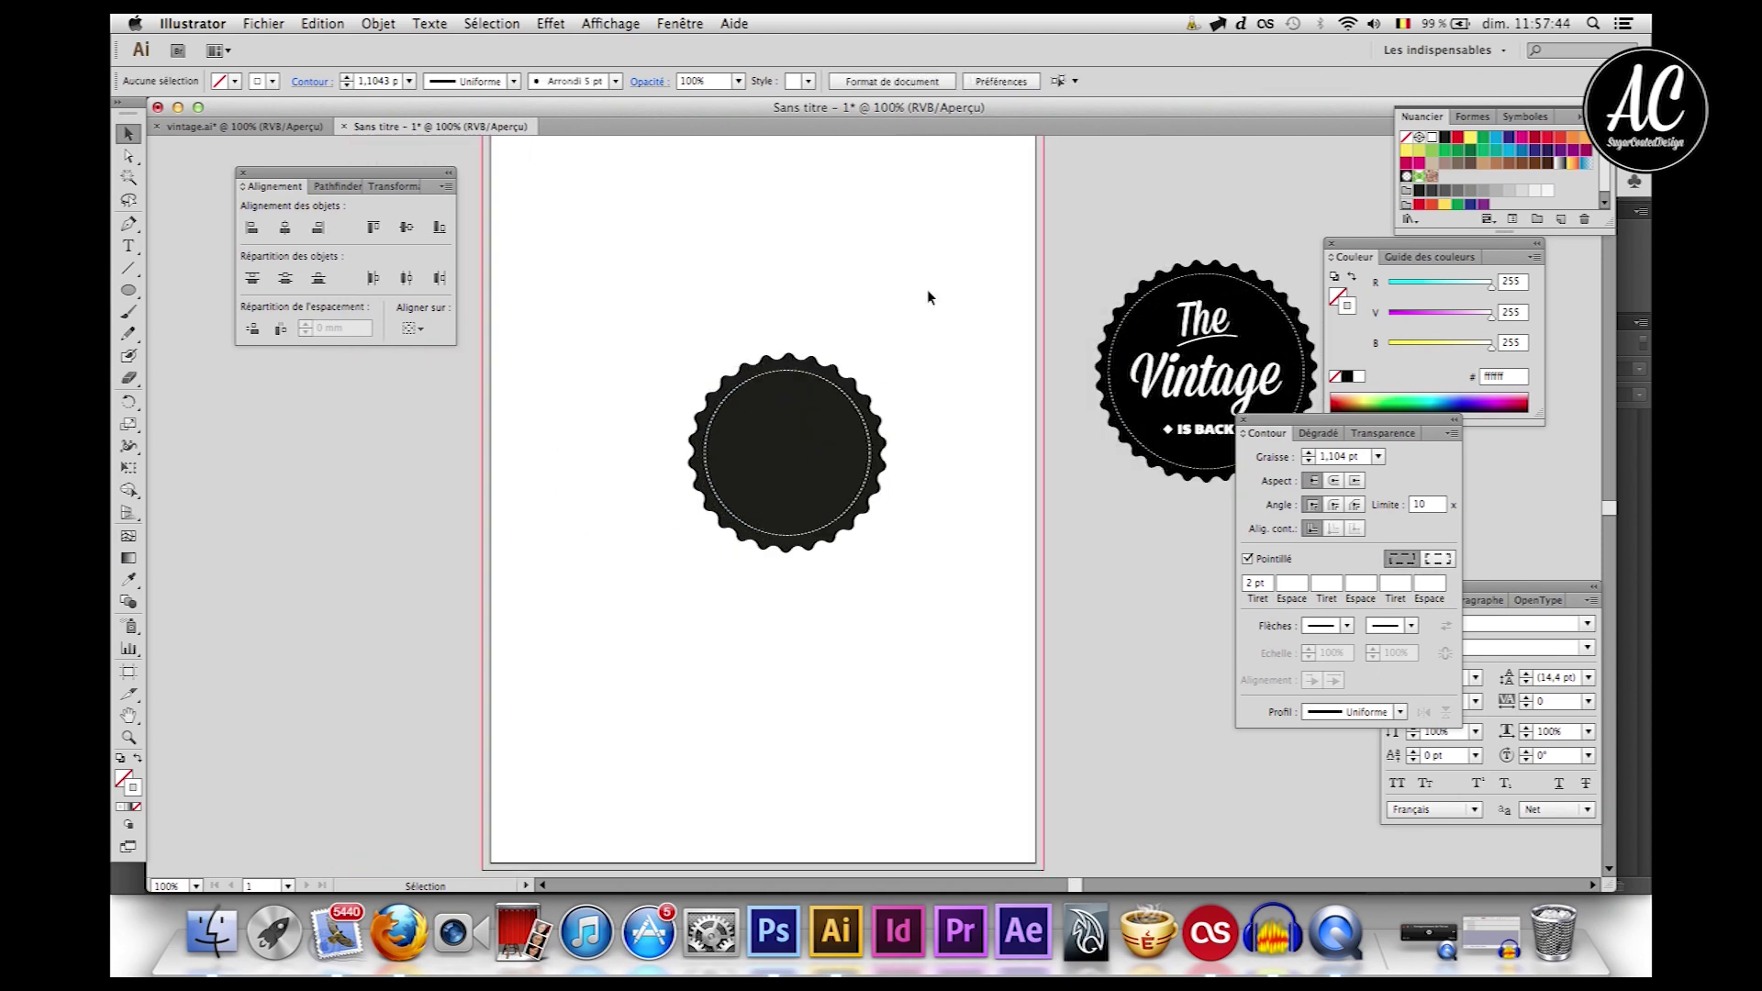
{"action": "scroll", "coordinate": [933, 291], "scroll_direction": "right", "scroll_amount": 1}
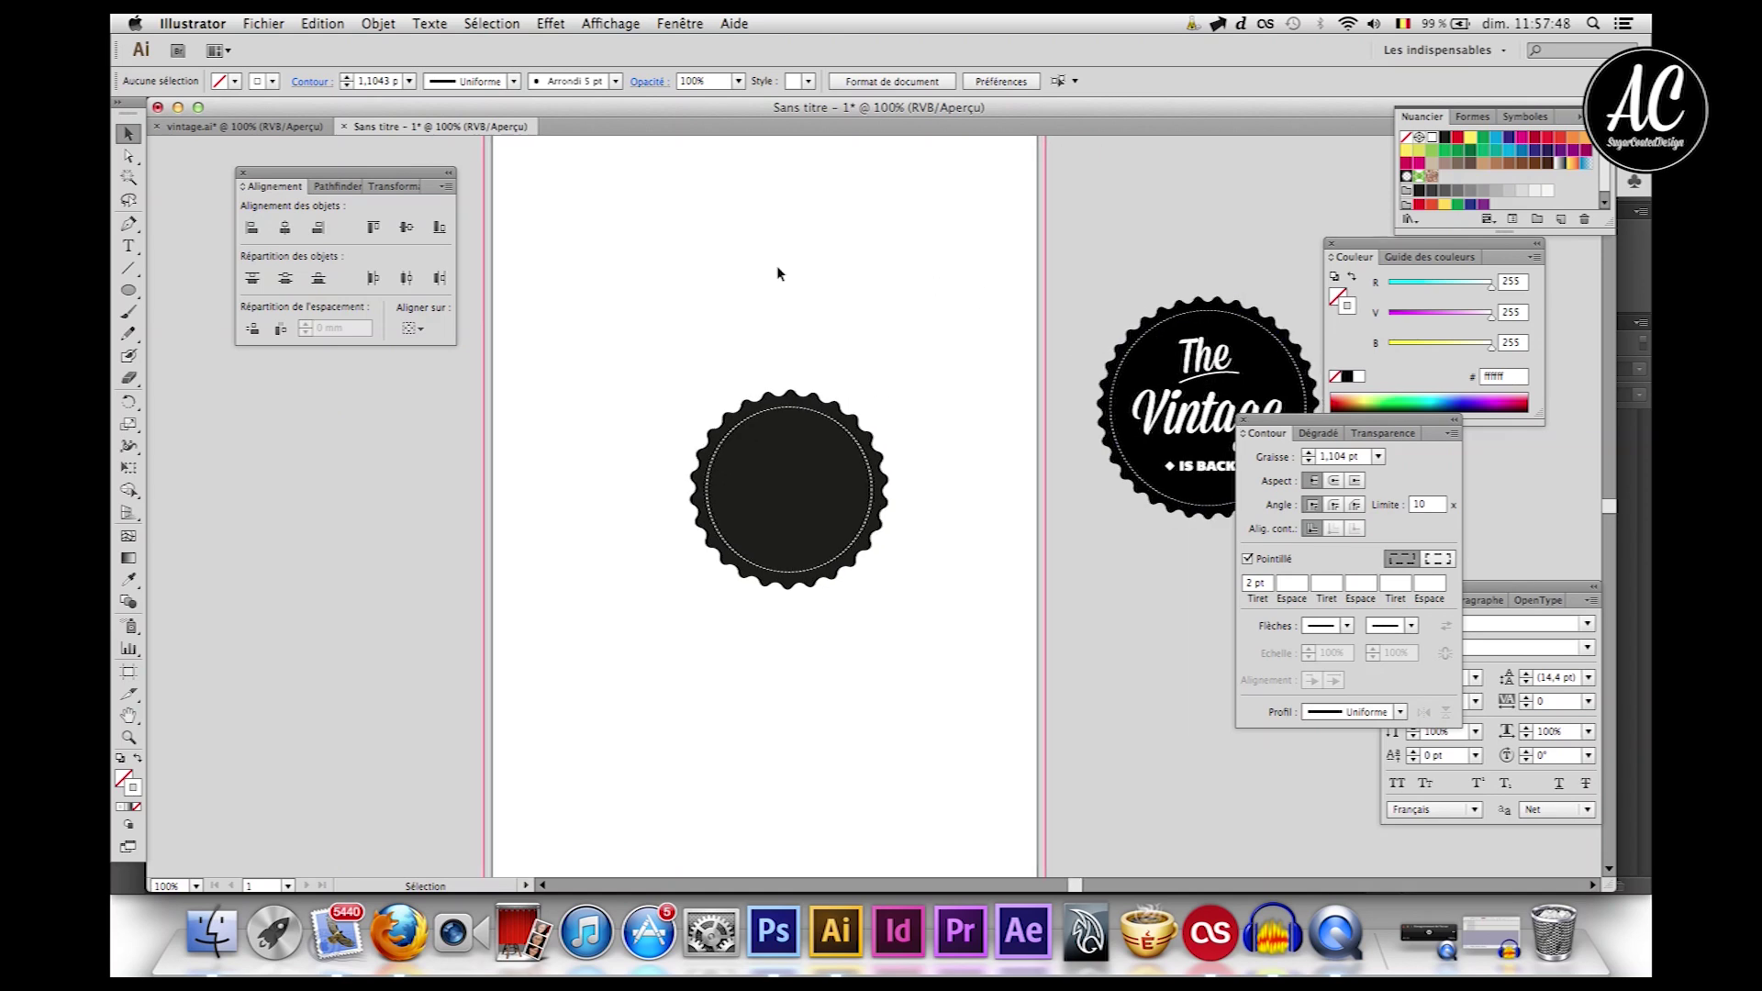
{"action": "scroll", "coordinate": [777, 267], "scroll_direction": "right", "scroll_amount": 2}
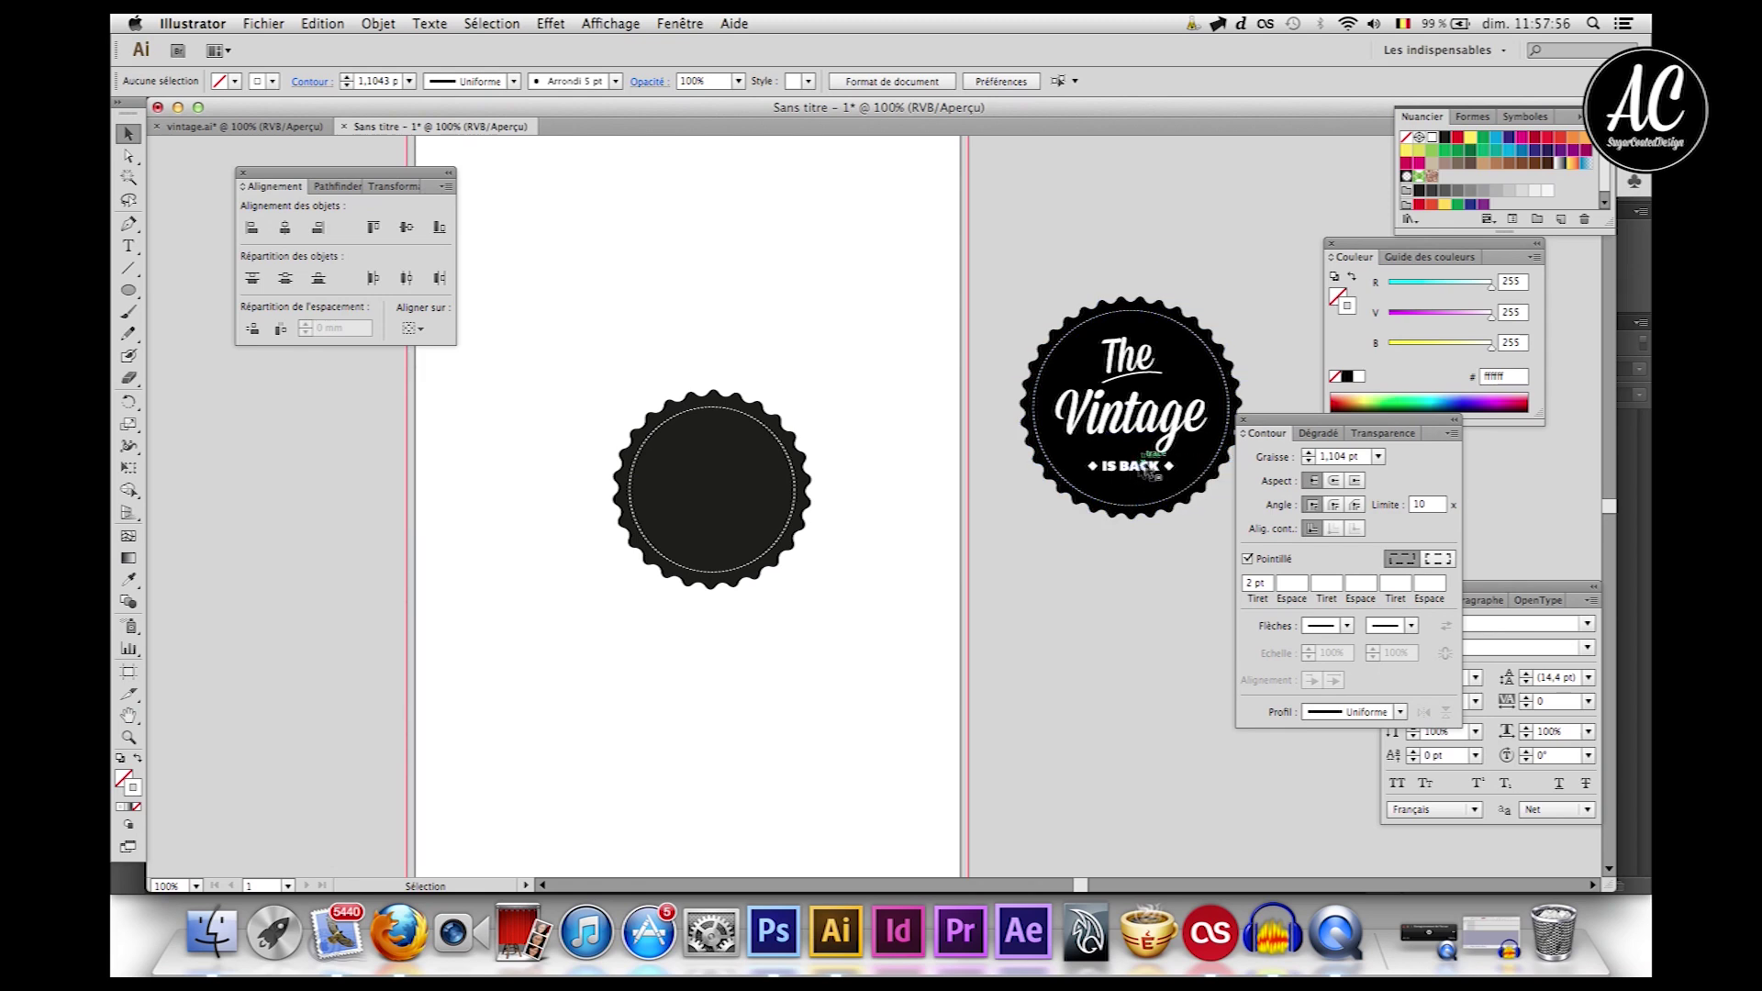
{"action": "scroll", "coordinate": [806, 343], "scroll_direction": "left", "scroll_amount": 1}
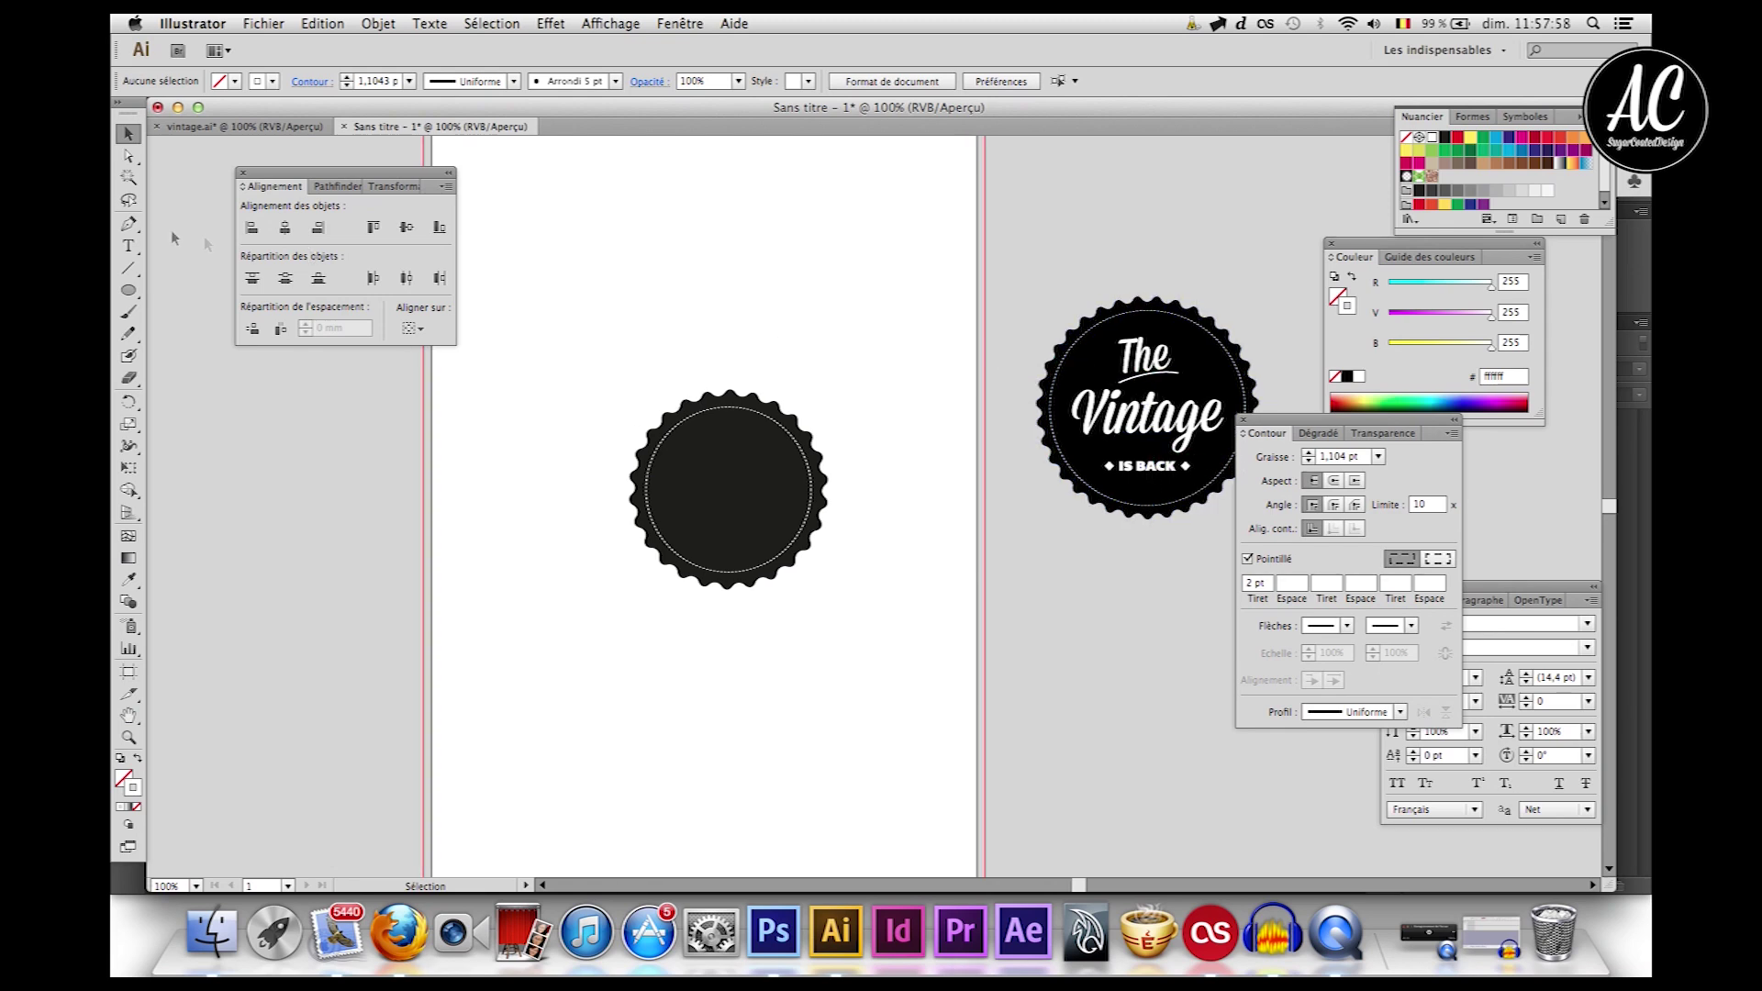
Step: Add the text "Vintage" in the Mission Script font above the badge and enlarge it to about 64 pt
{"action": "left_click", "coordinate": [128, 250]}
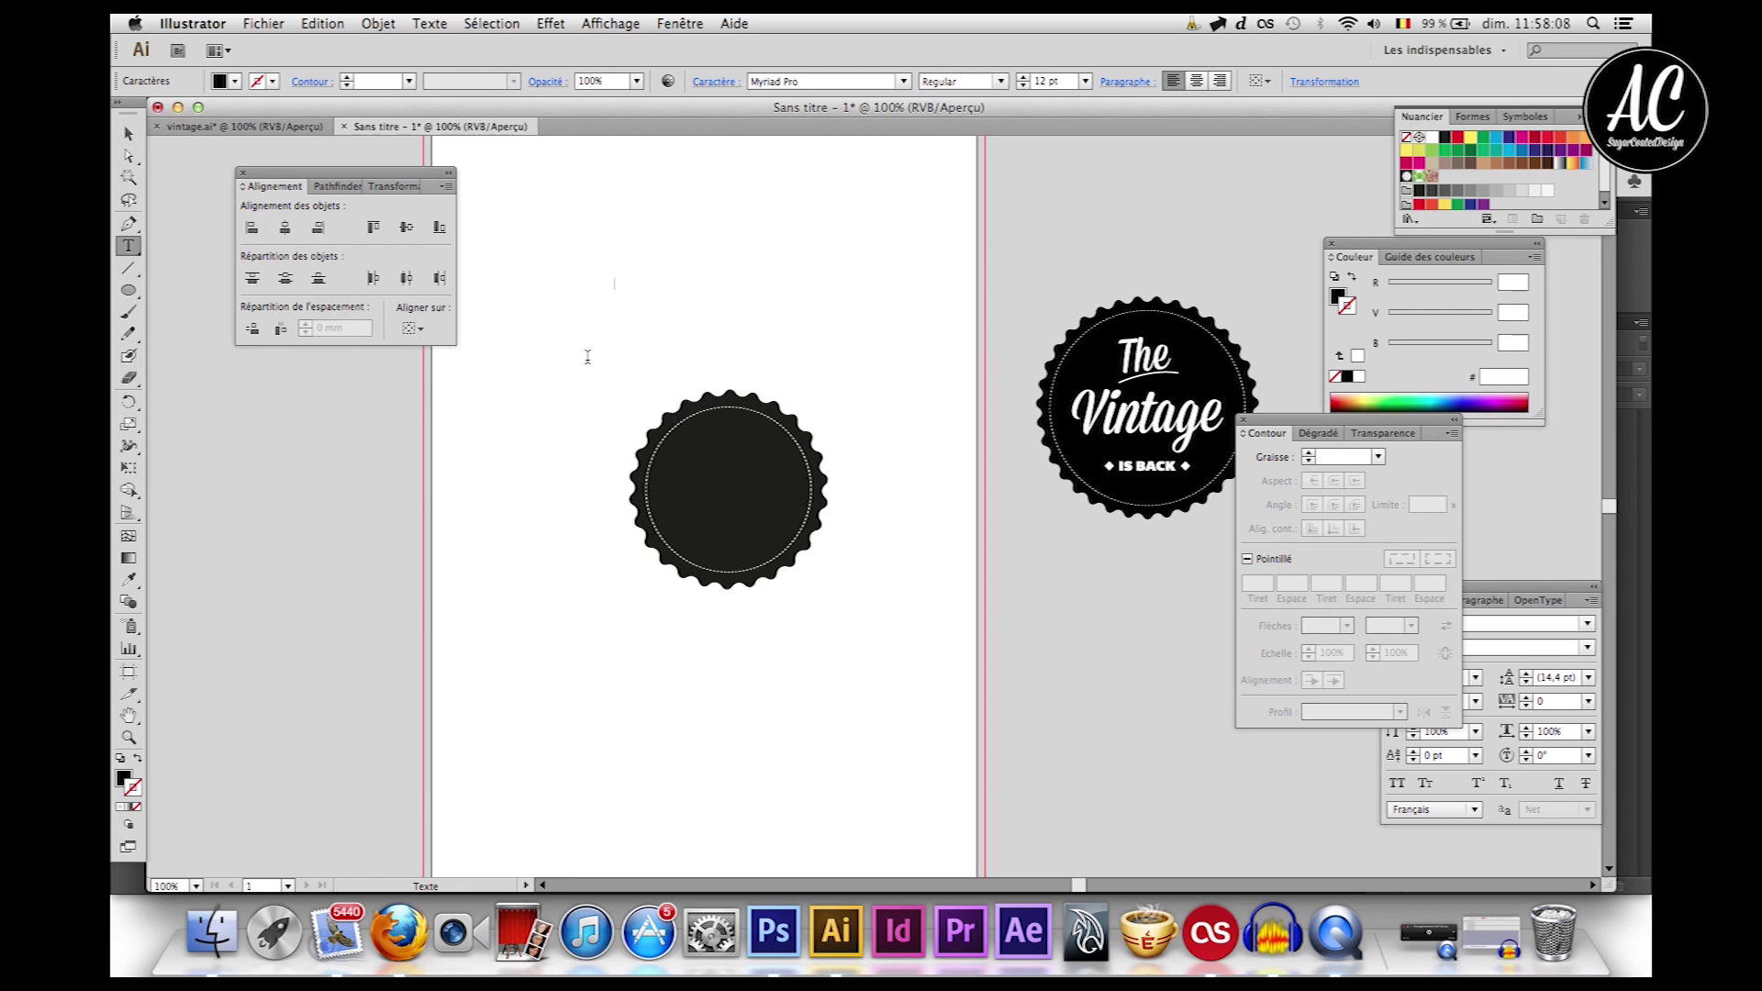
{"action": "type", "text": "age"}
{"action": "key", "text": "super+a"}
{"action": "left_click", "coordinate": [837, 81]}
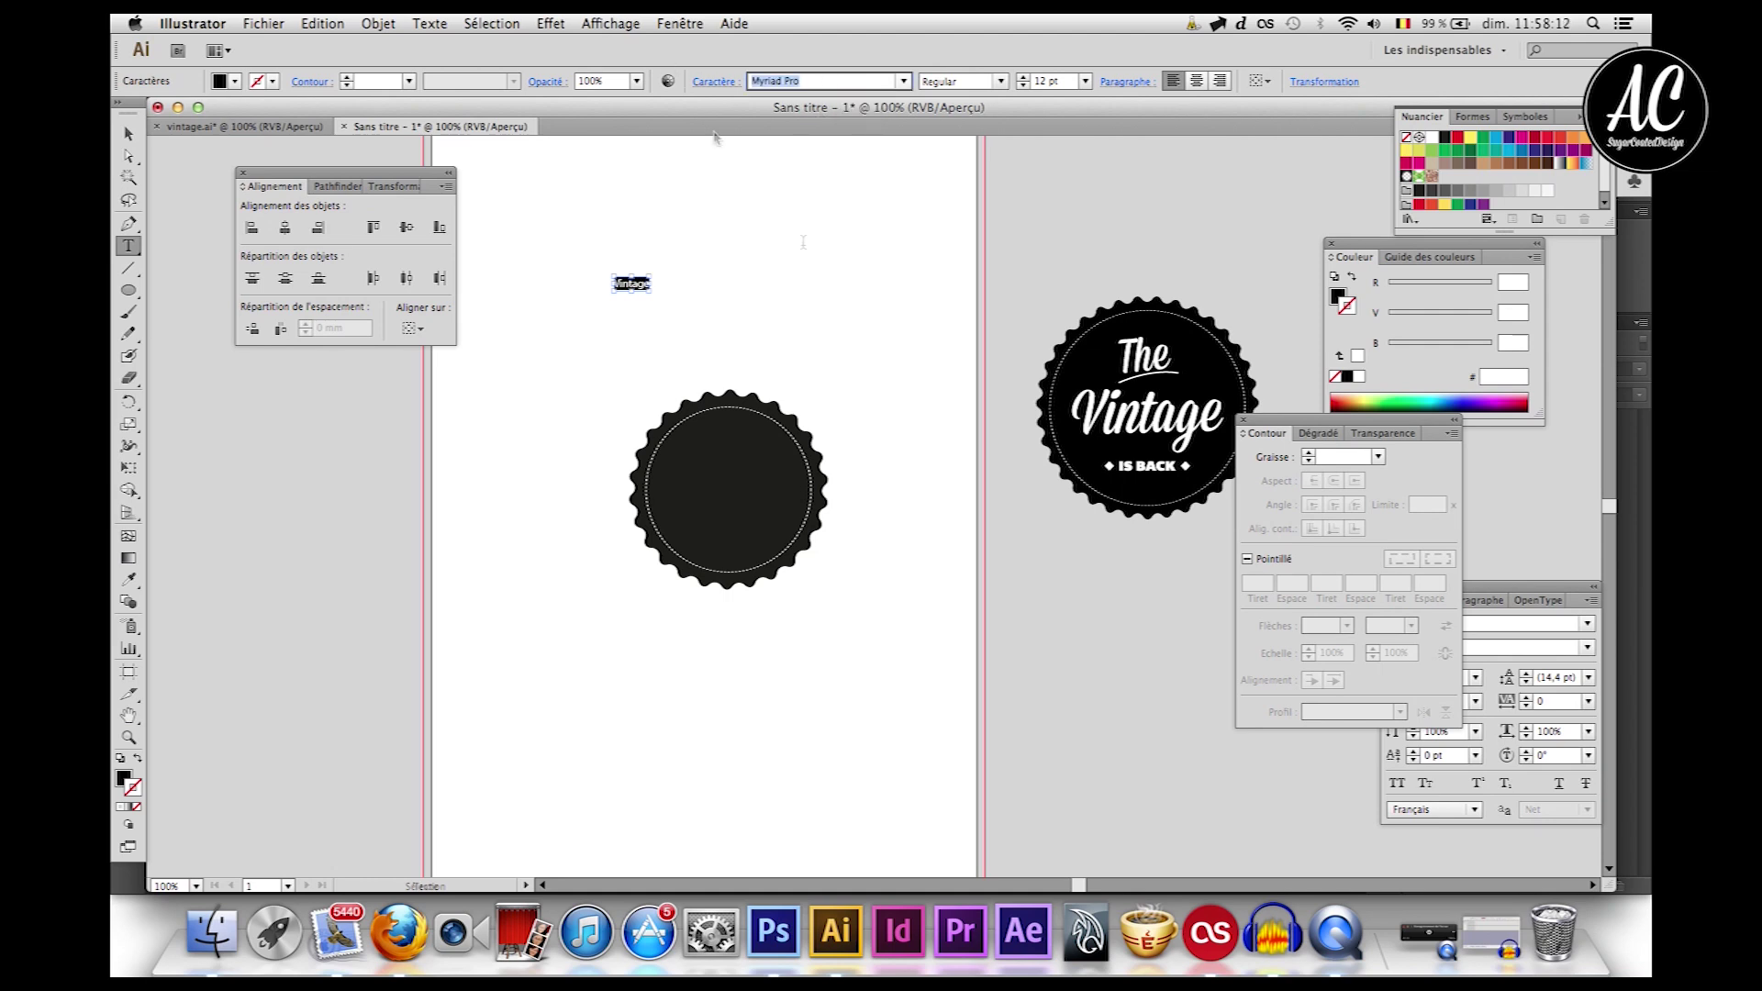
{"action": "type", "text": "Mission Script"}
{"action": "key", "text": "Return"}
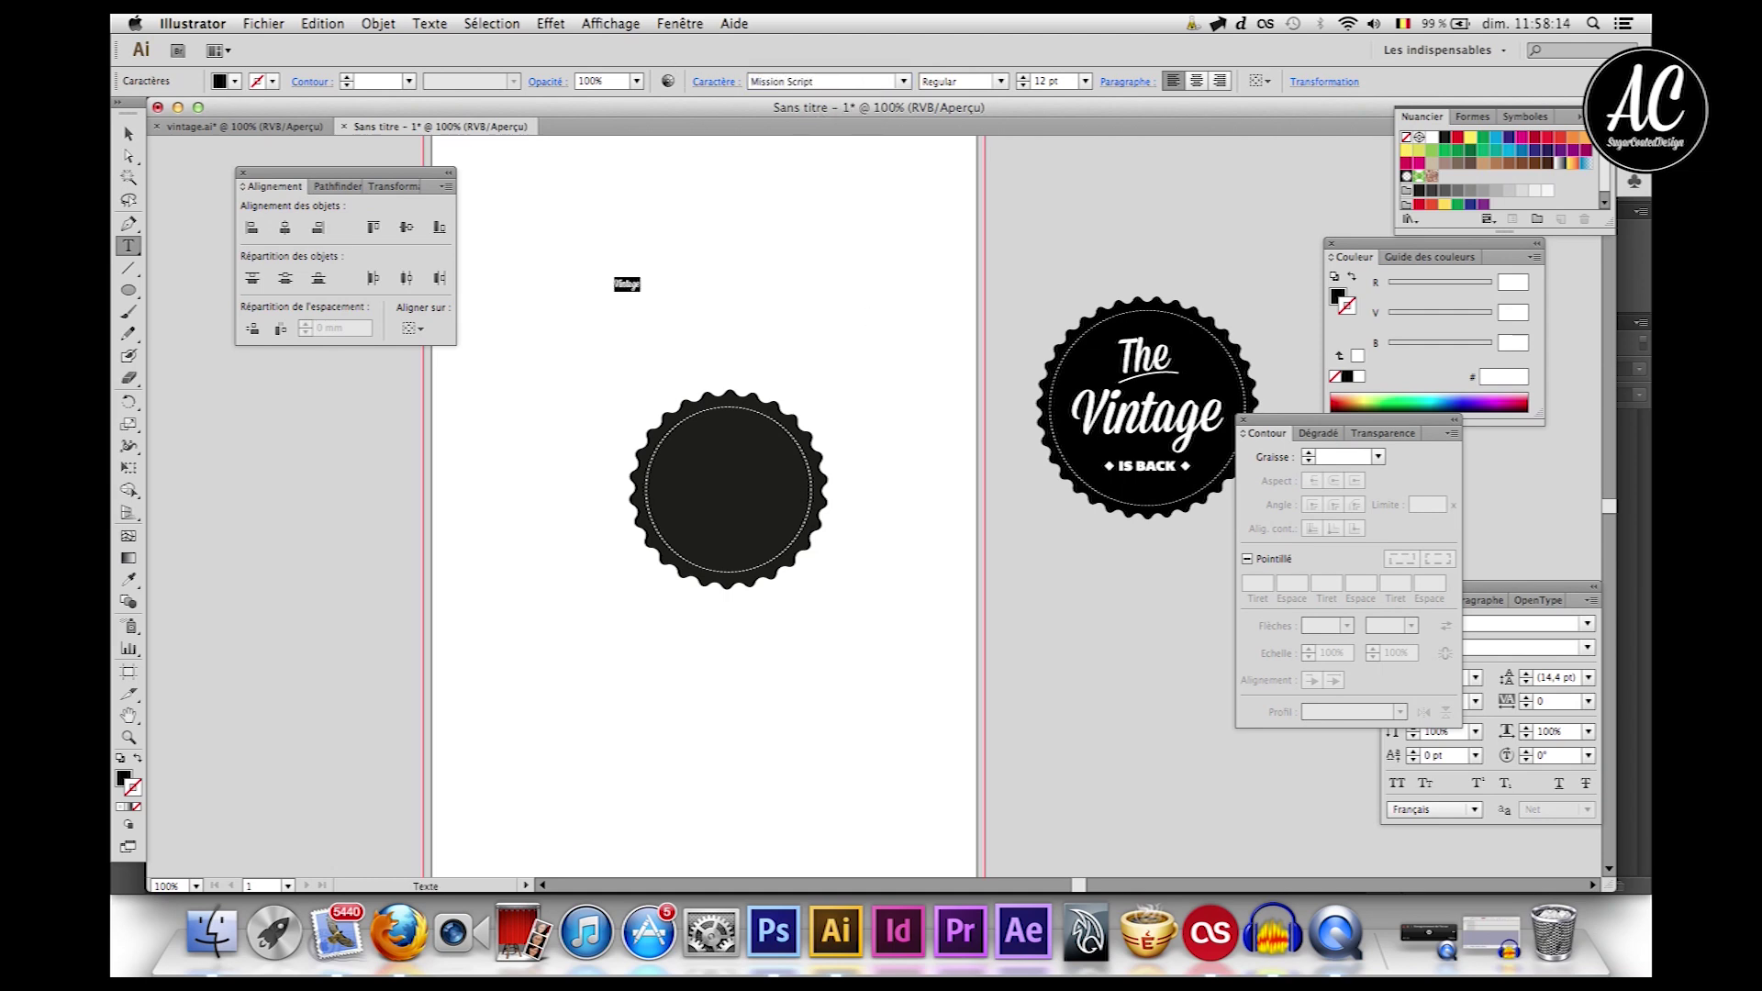
{"action": "left_click", "coordinate": [129, 134]}
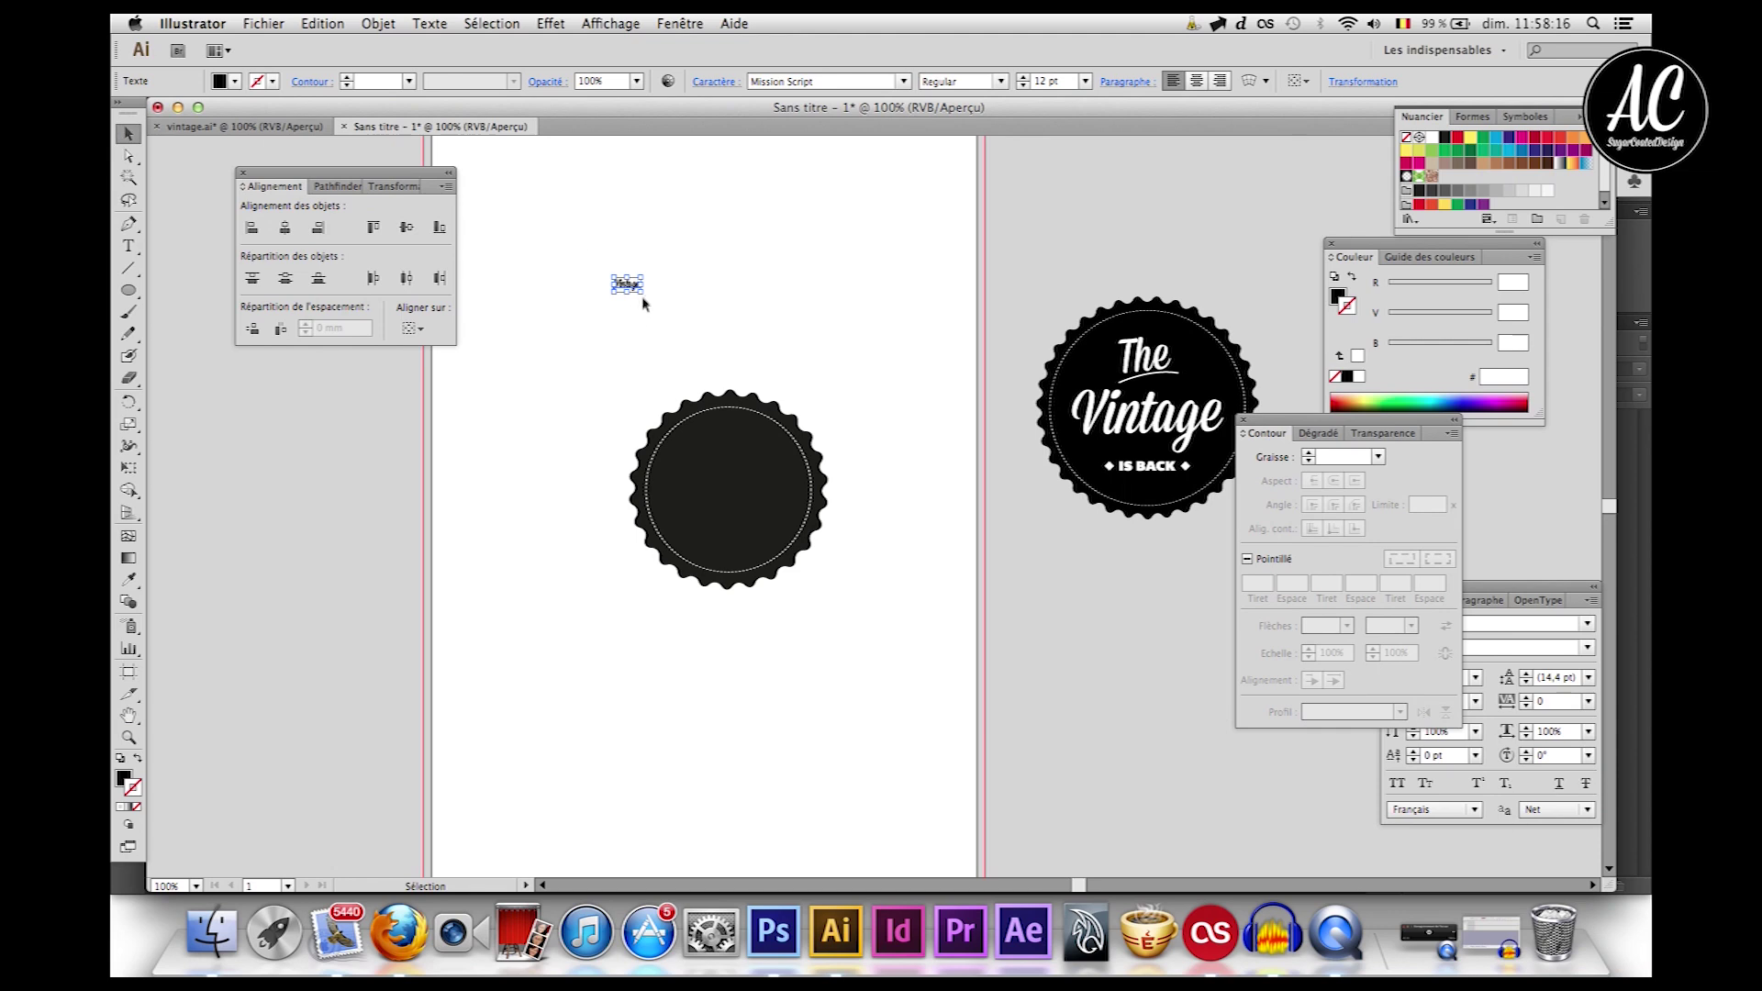
{"action": "left_click_drag", "start_coordinate": [645, 298], "coordinate": [788, 329]}
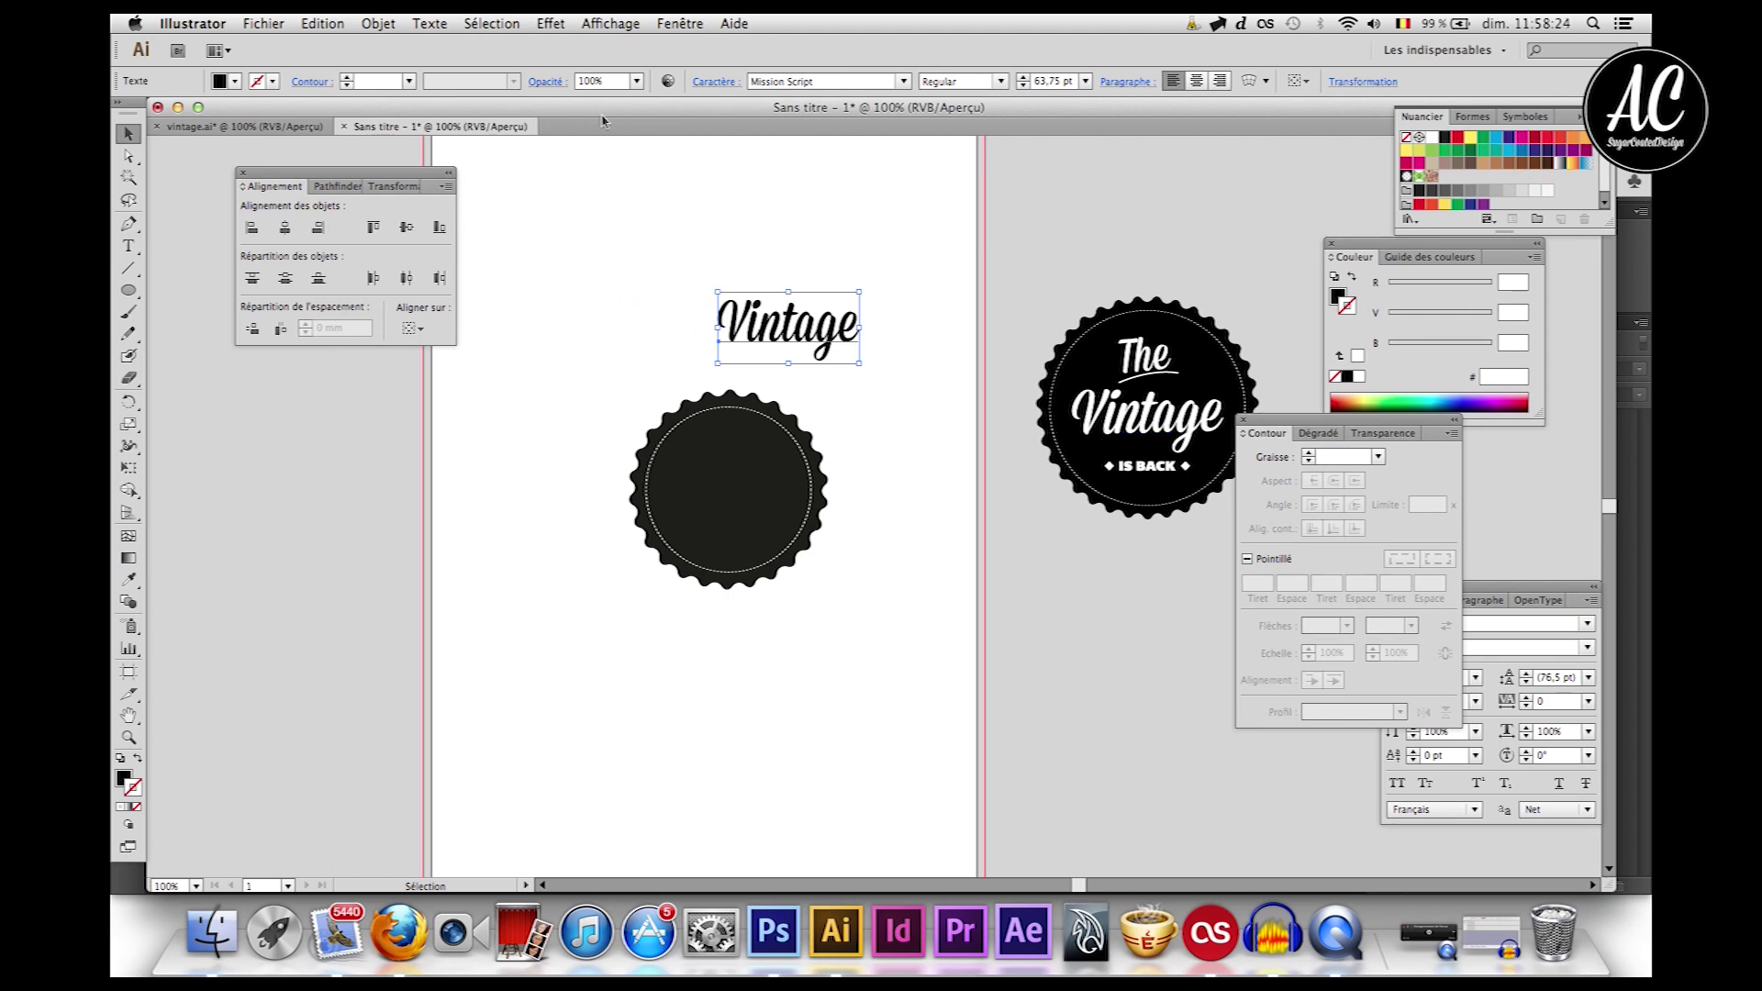
{"action": "left_click", "coordinate": [560, 28]}
{"action": "mouse_move", "coordinate": [657, 196]}
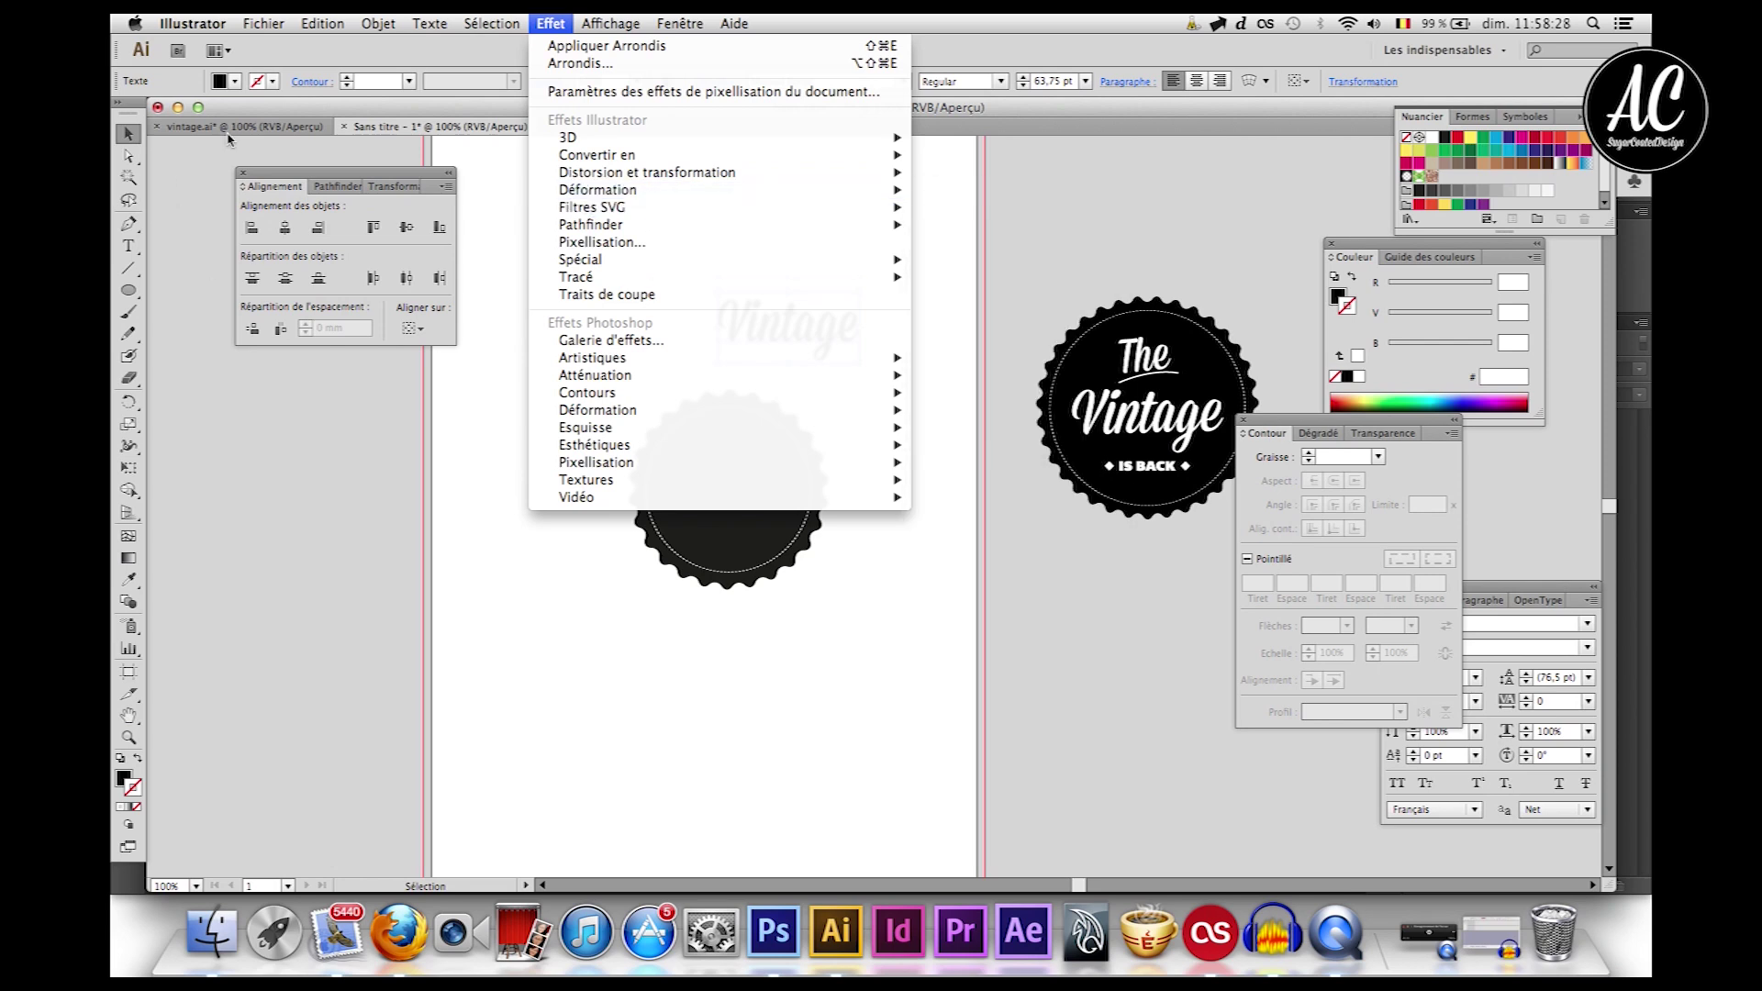
{"action": "left_click", "coordinate": [323, 74]}
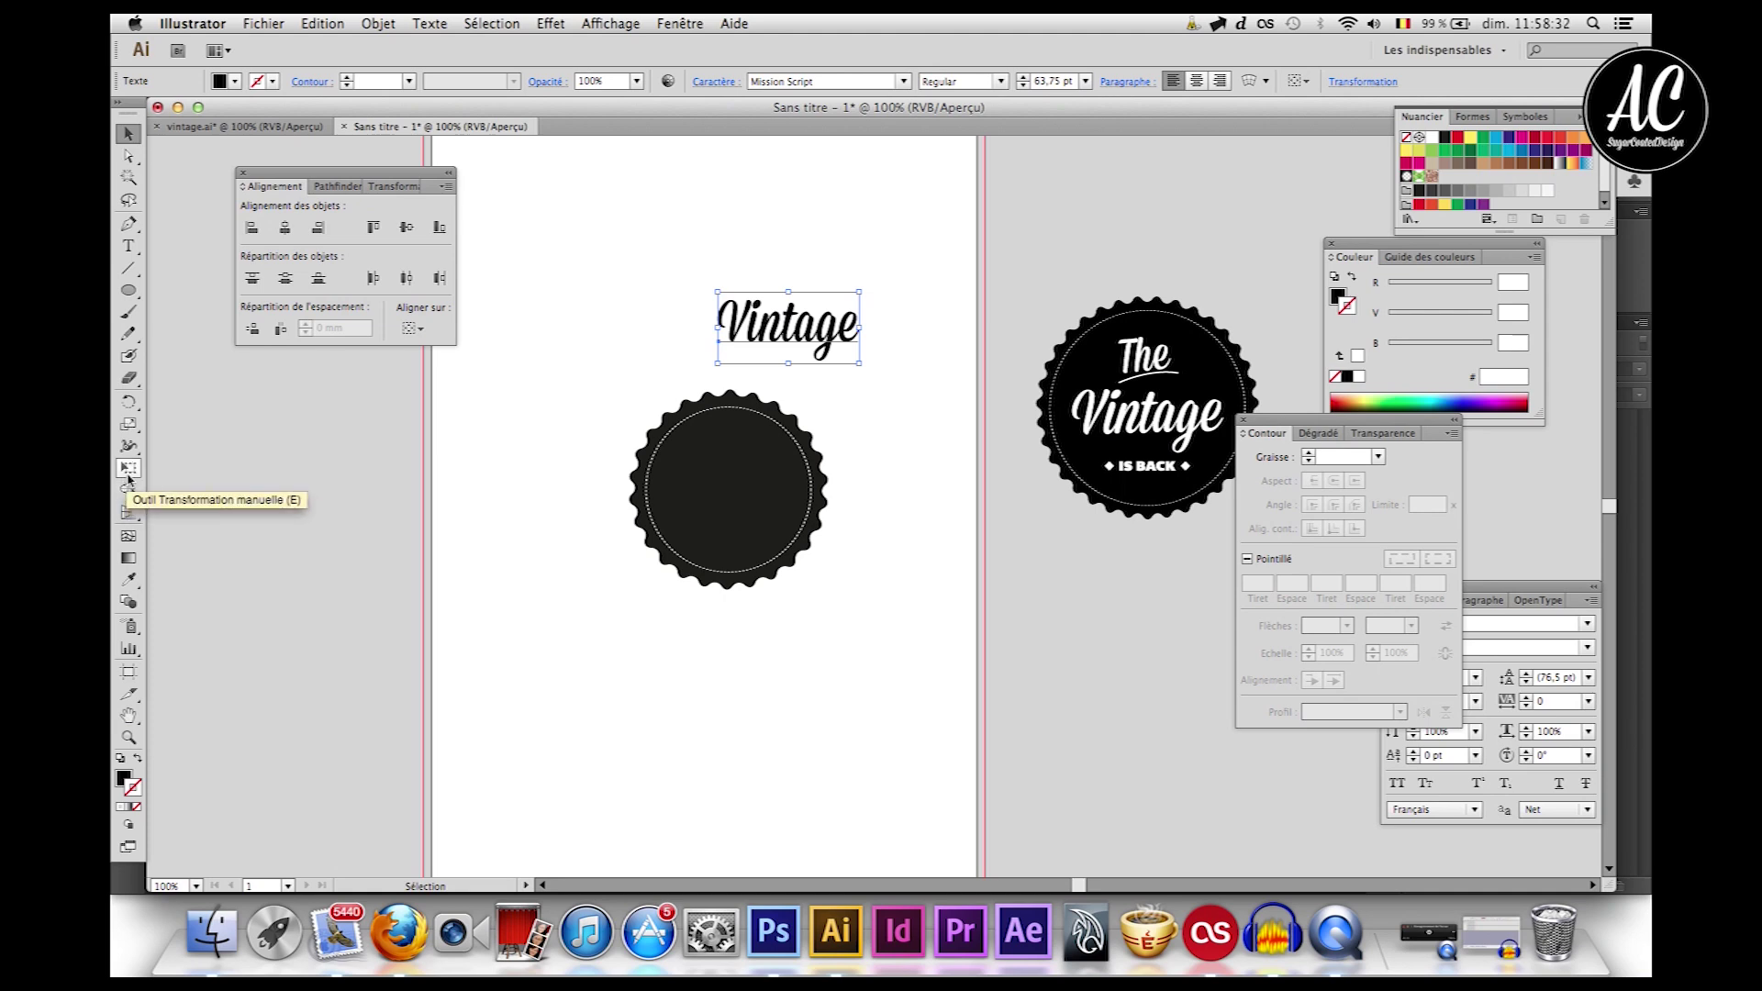
Step: Preview an 8° shear along the horizontal axis on the "Vintage" text
{"action": "left_click", "coordinate": [133, 427]}
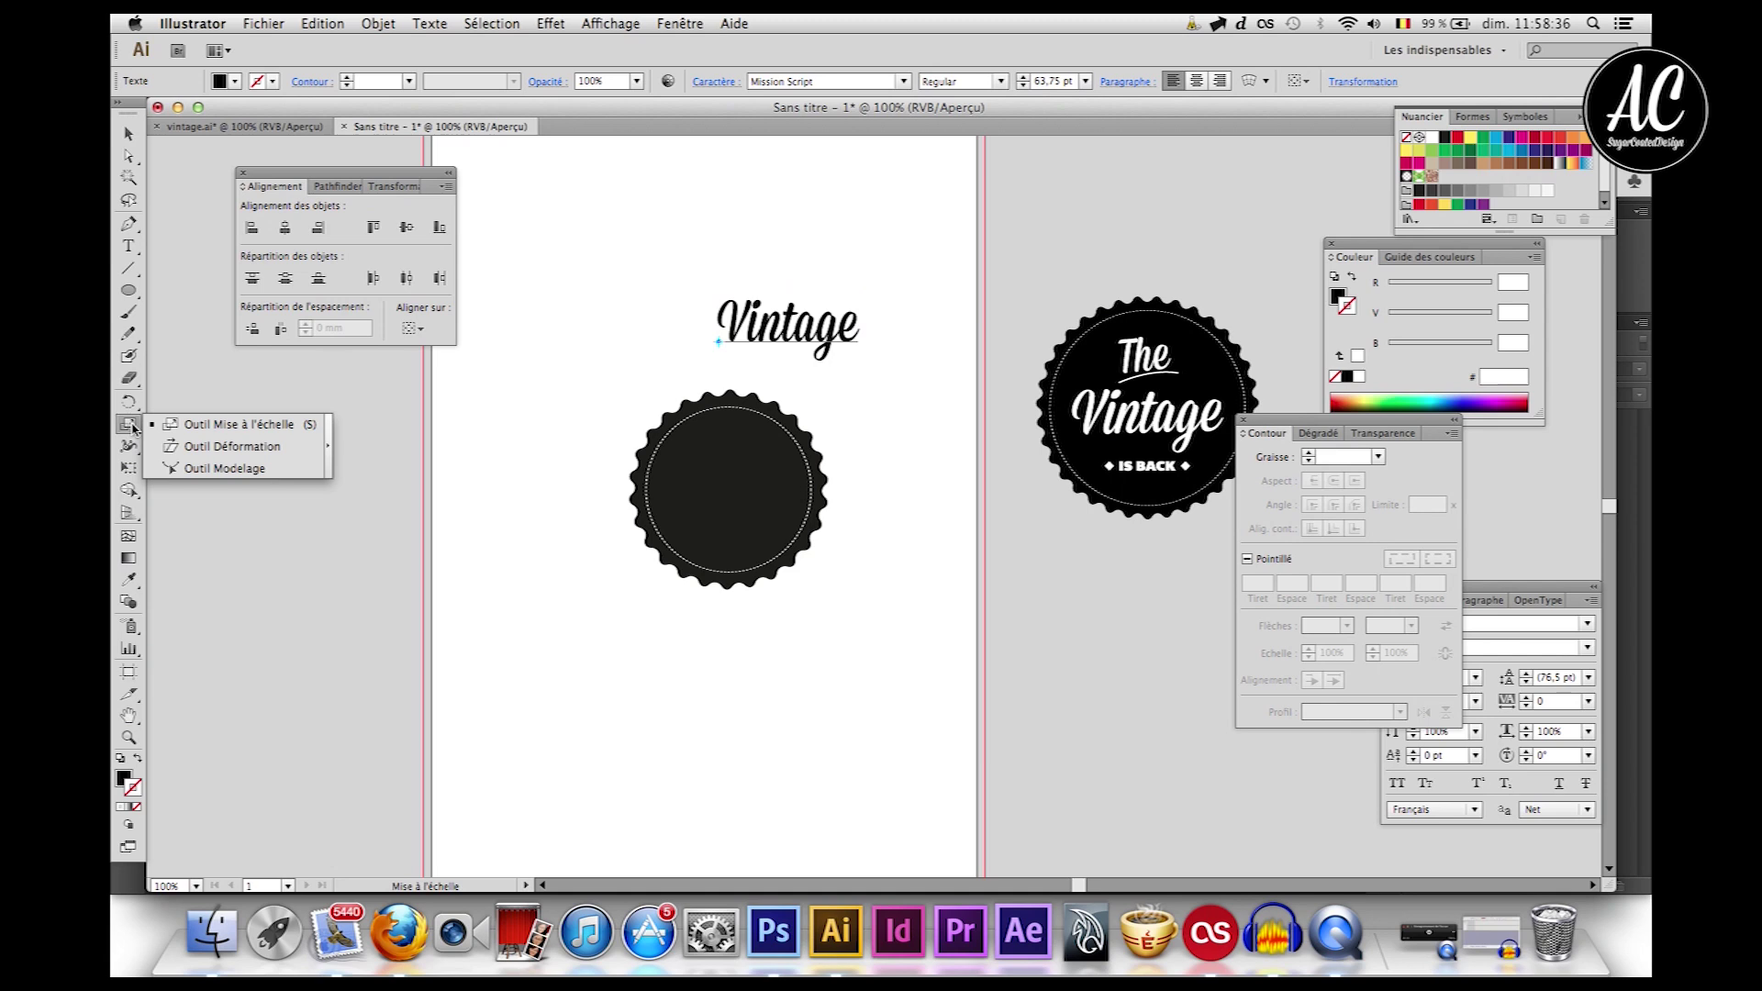
{"action": "left_click_drag", "start_coordinate": [133, 428], "coordinate": [181, 431]}
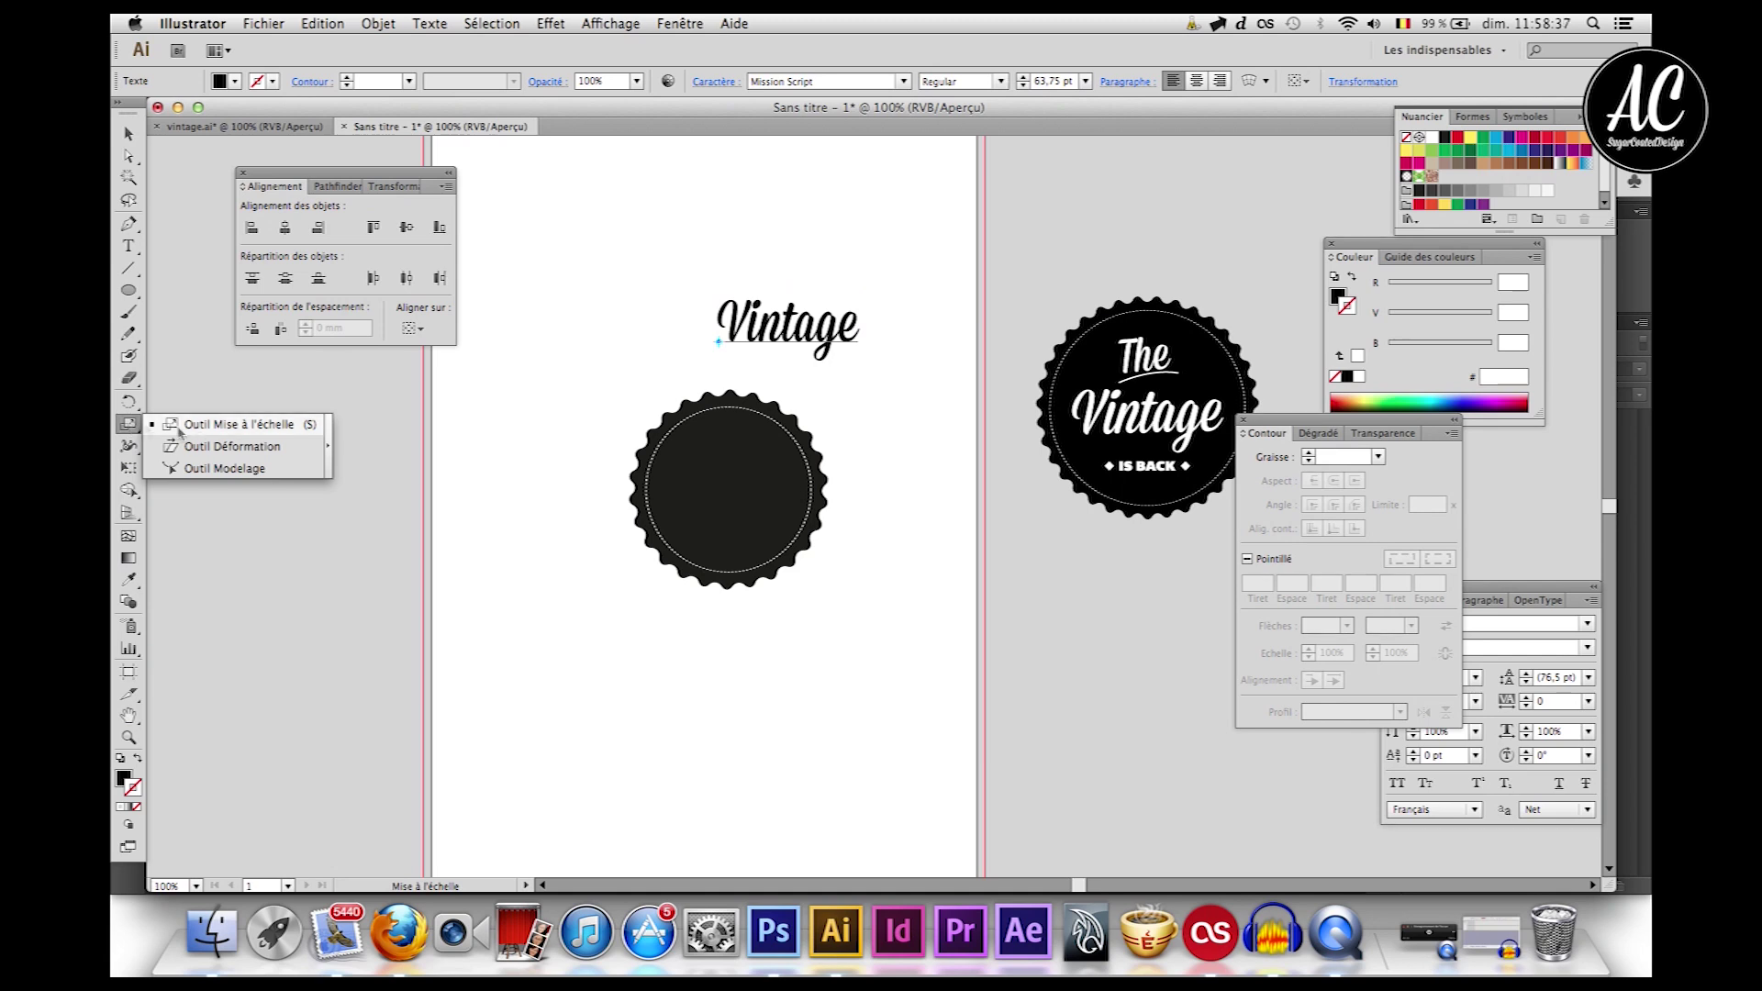
{"action": "left_click_drag", "start_coordinate": [131, 428], "coordinate": [166, 443]}
{"action": "double_click", "coordinate": [130, 424]}
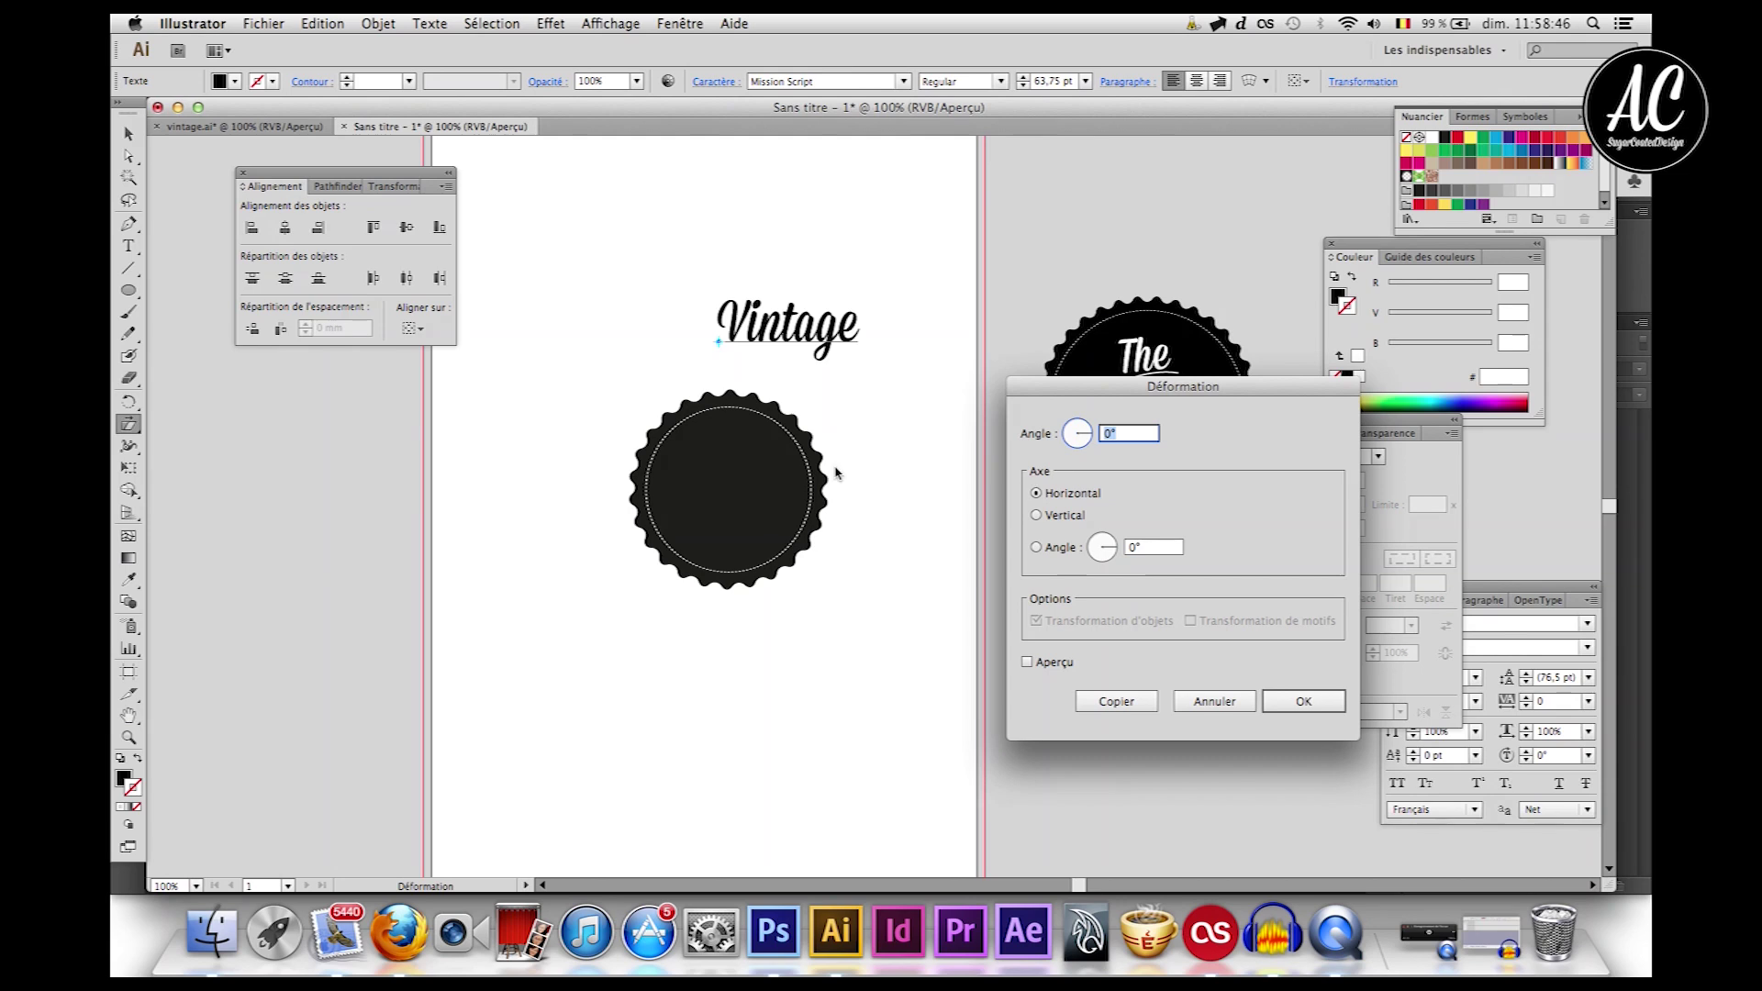
{"action": "left_click", "coordinate": [1045, 664]}
{"action": "left_click", "coordinate": [1129, 437]}
{"action": "type", "text": "8"}
{"action": "key", "text": "Tab"}
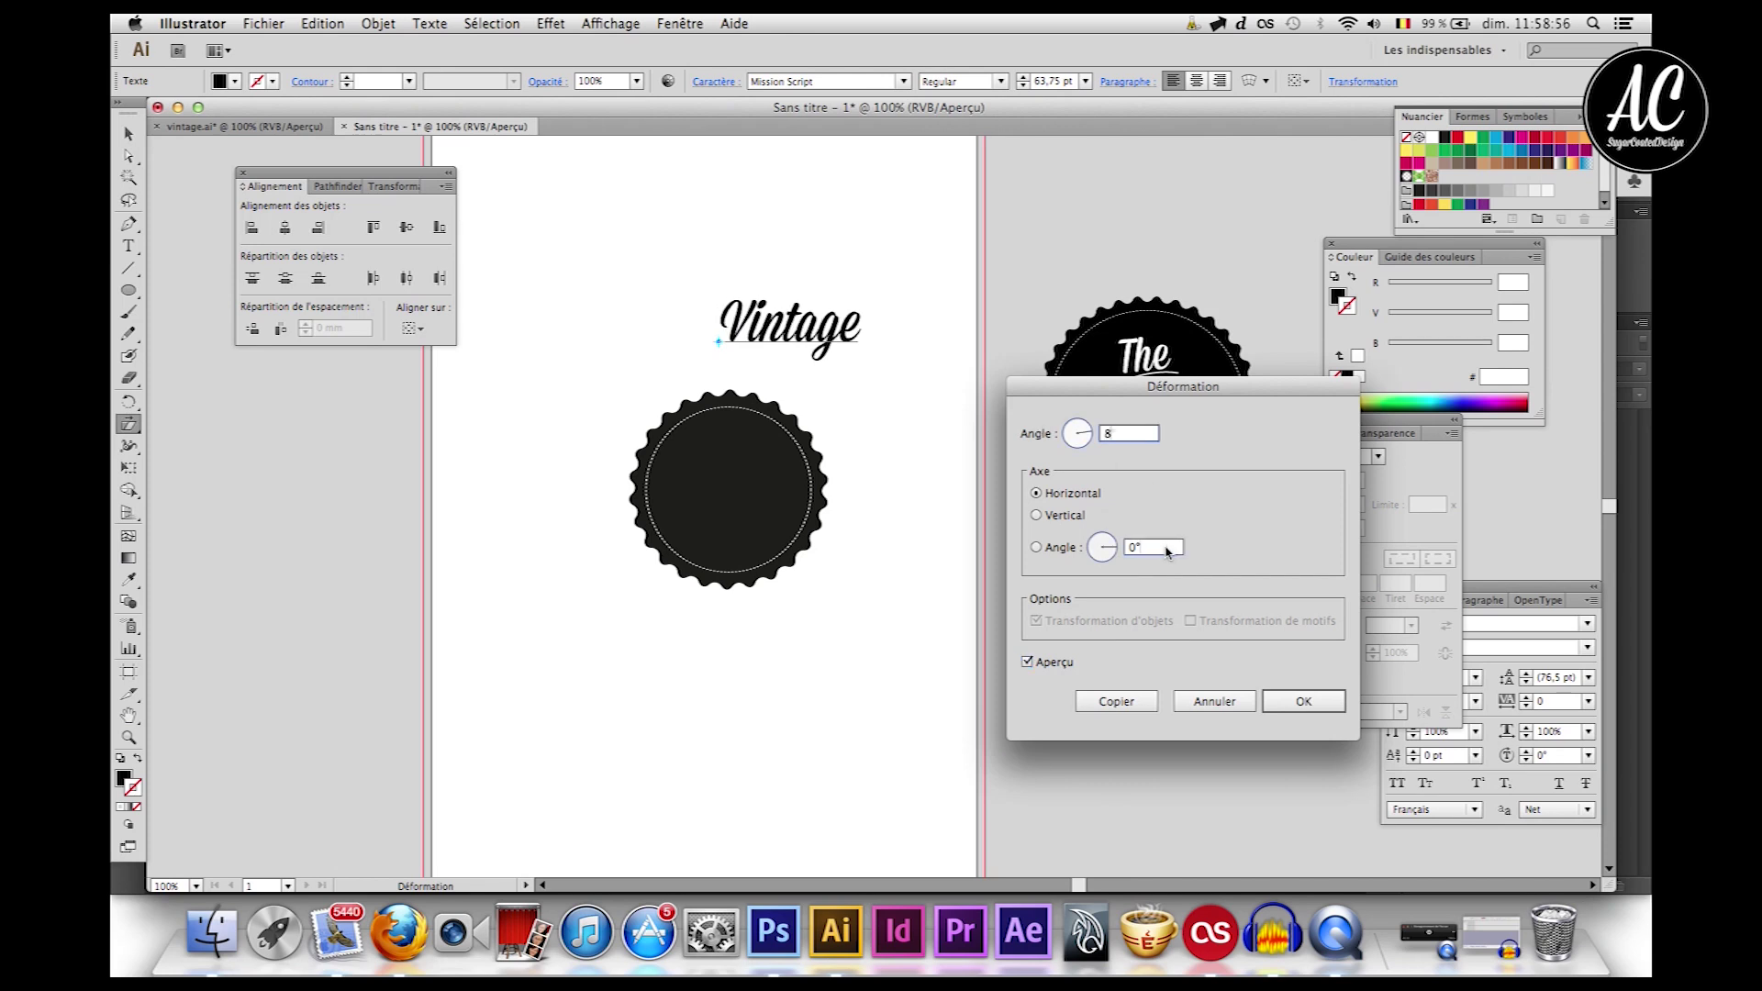
Step: Set the shear angle of the "Vintage" text to 5° on the horizontal axis and apply the shear
{"action": "left_click", "coordinate": [1111, 435]}
{"action": "type", "text": "5"}
{"action": "left_click", "coordinate": [1169, 549]}
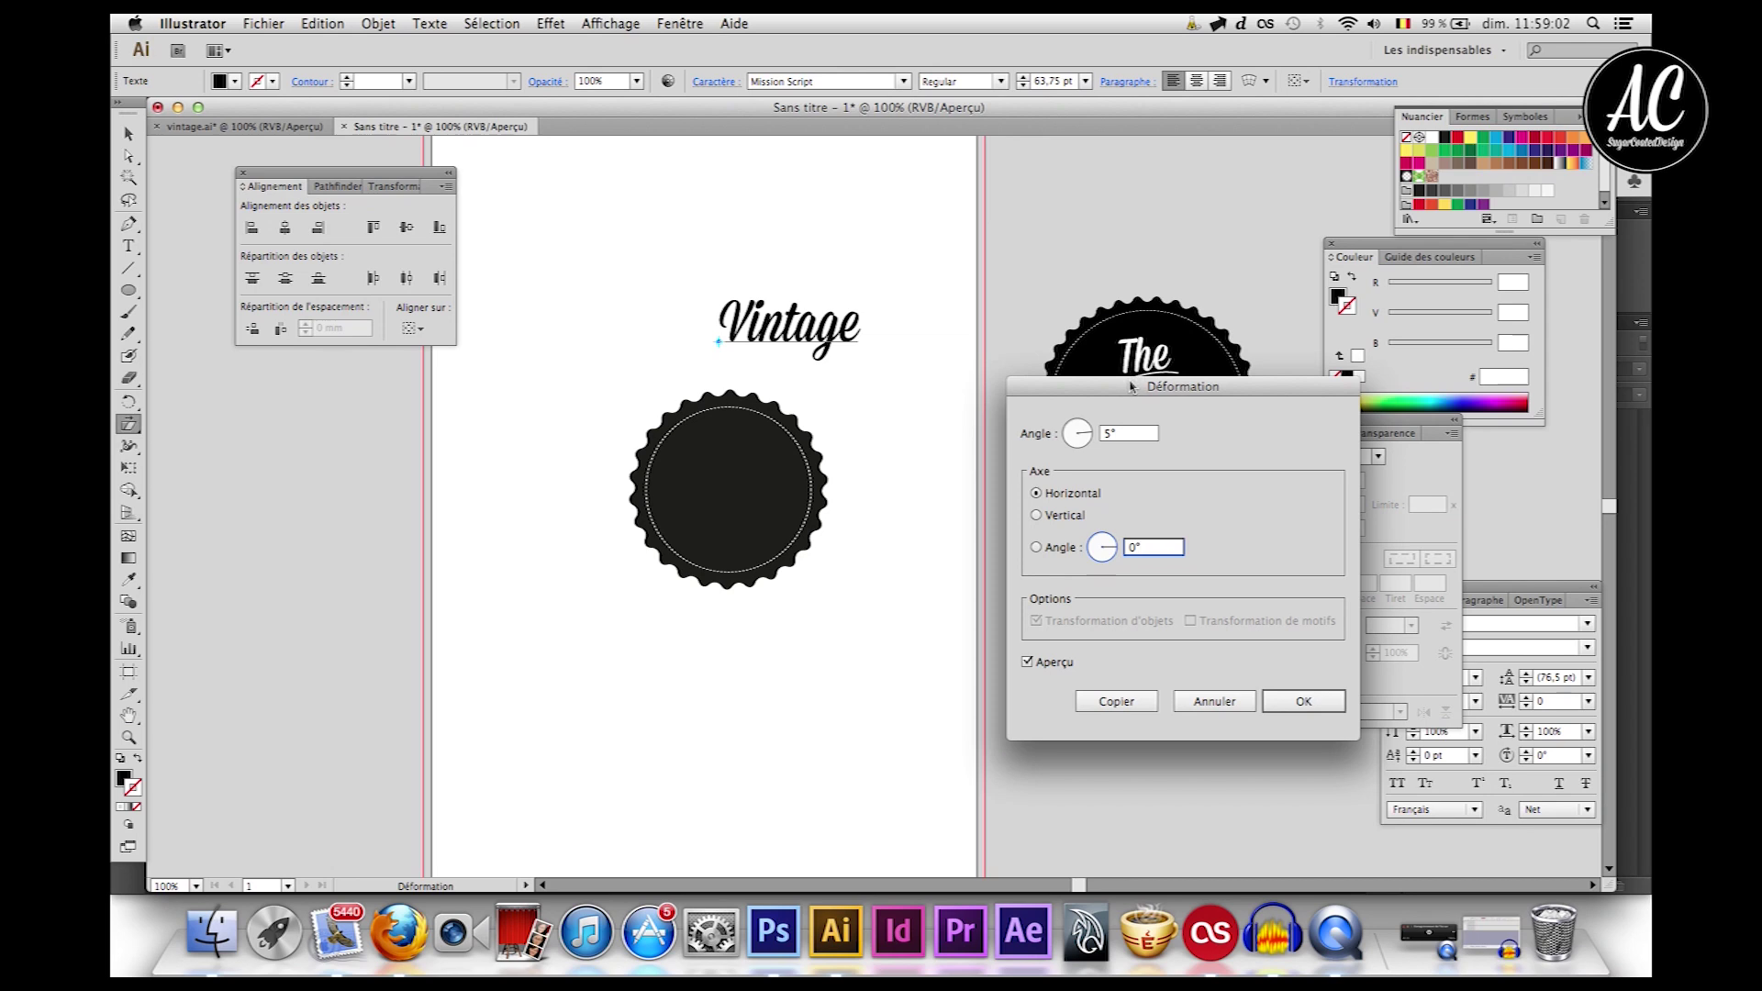
{"action": "left_click_drag", "start_coordinate": [1132, 387], "coordinate": [1104, 442]}
{"action": "left_click", "coordinate": [1276, 756]}
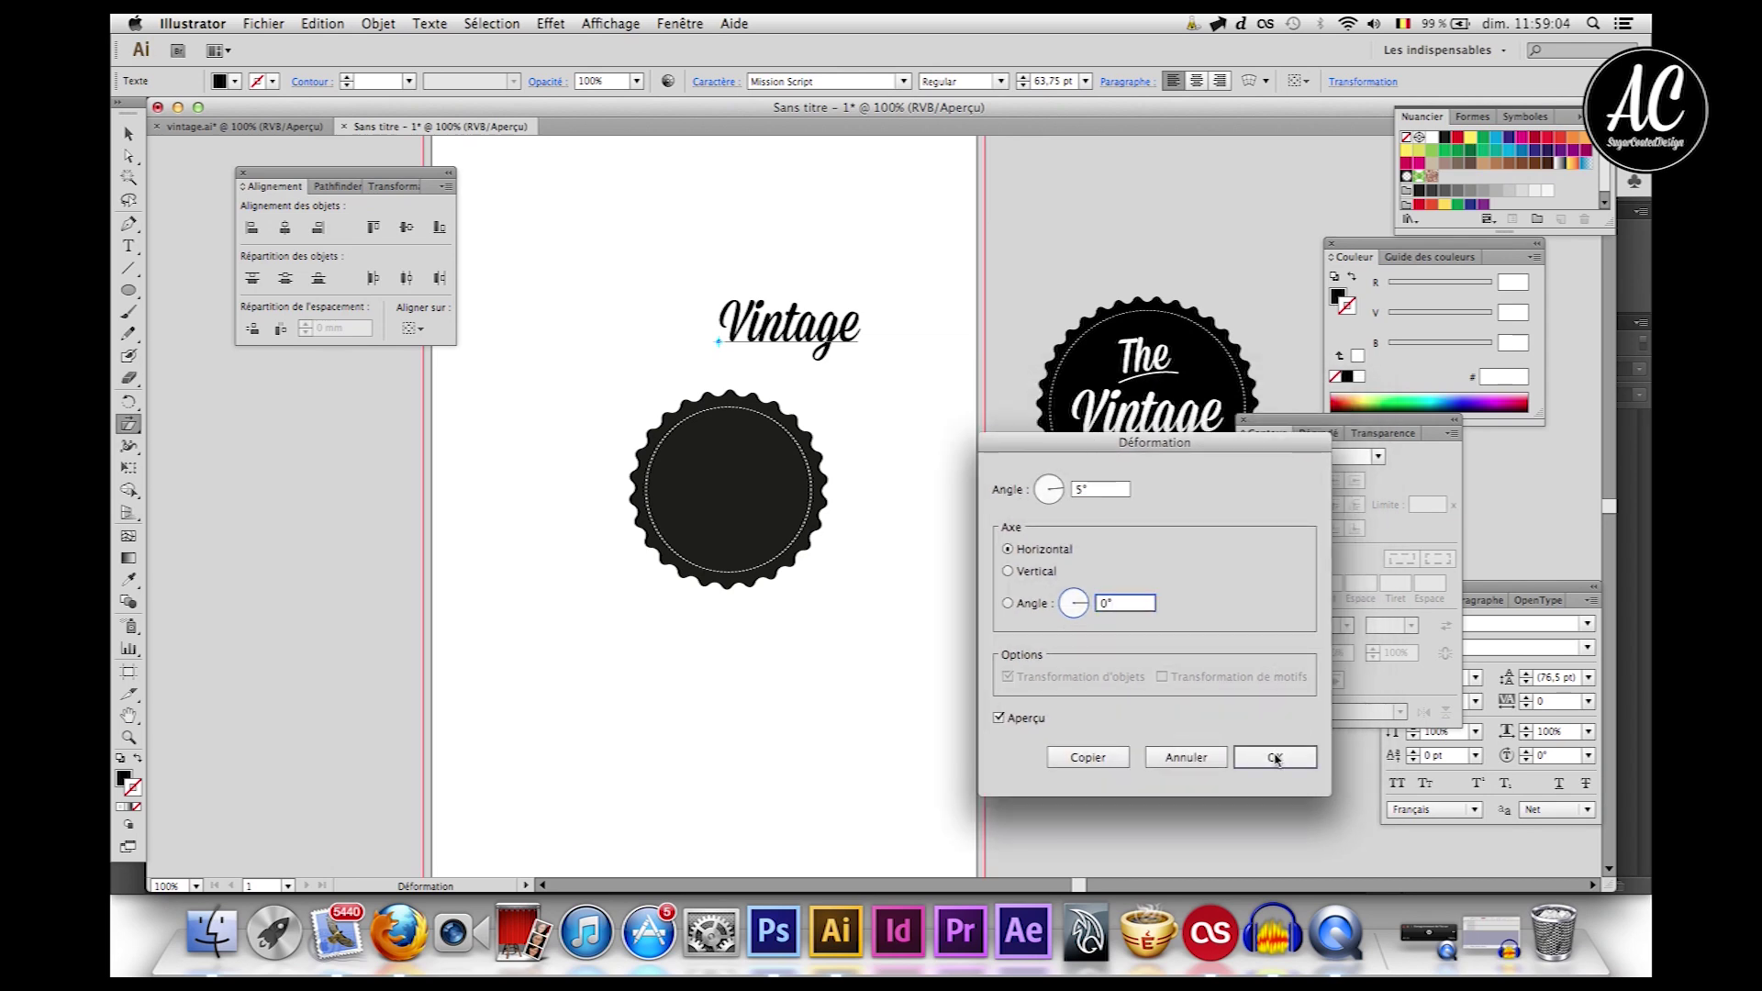
Step: Rotate the "Vintage" text about 2° counterclockwise and place it across the middle of the badge
{"action": "key", "text": "v"}
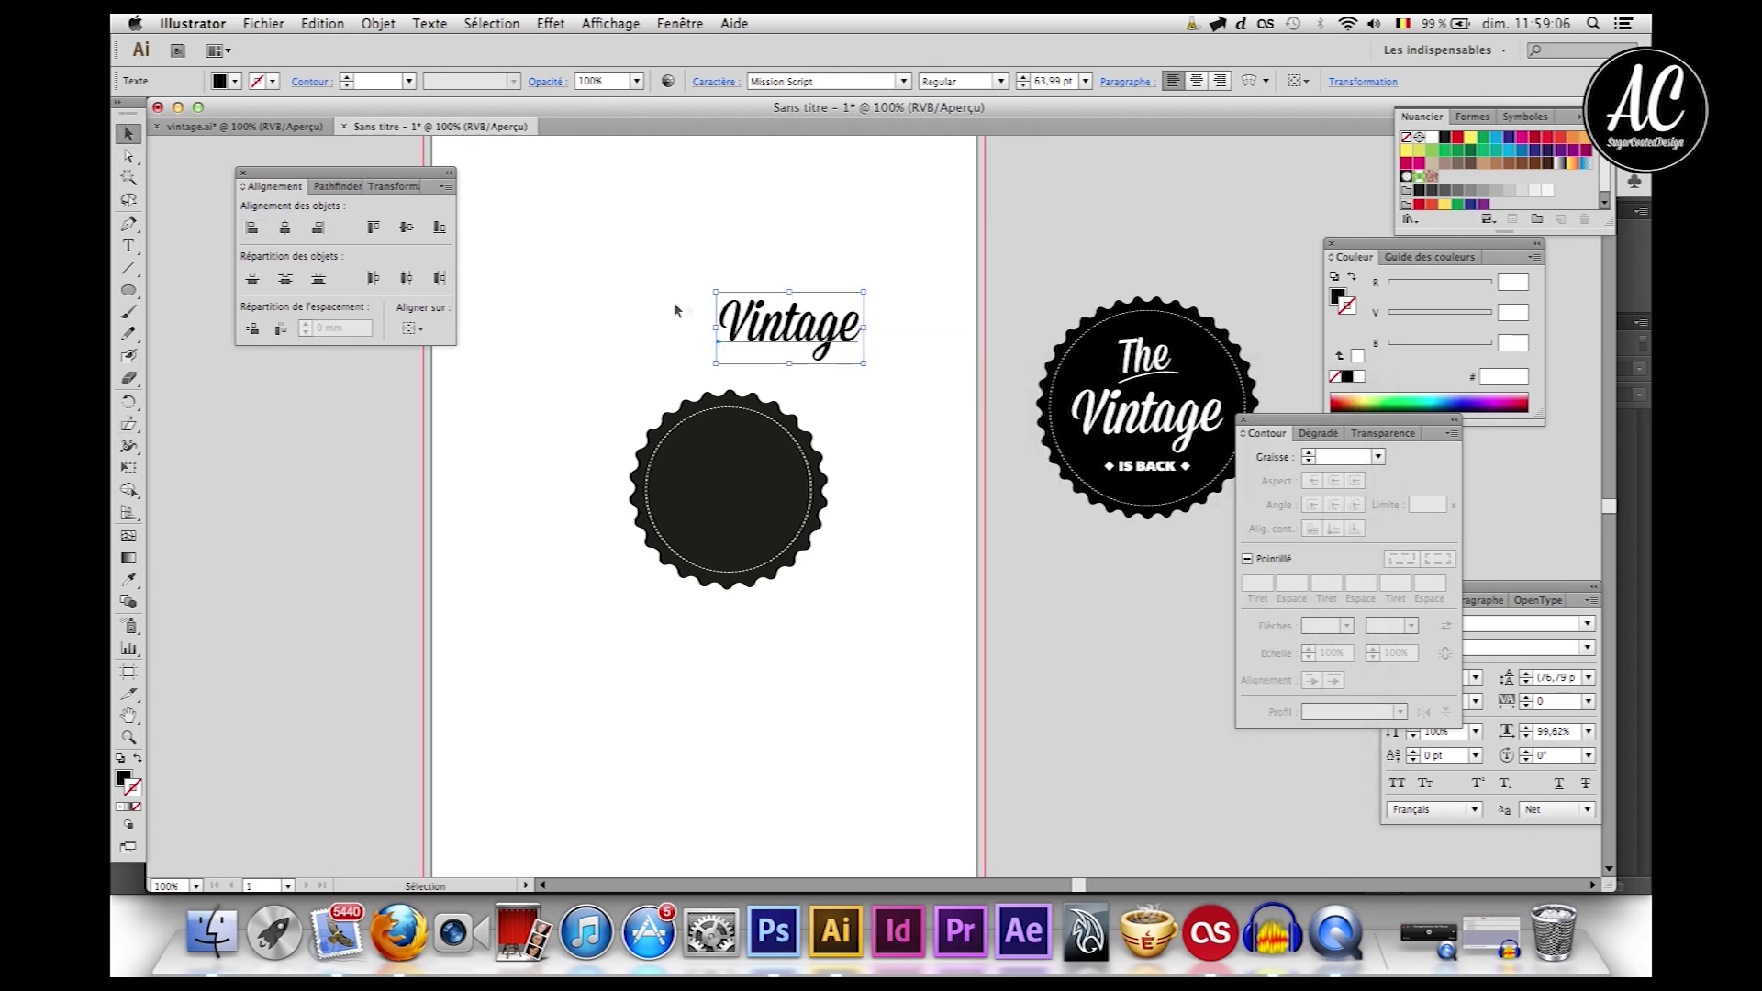
{"action": "left_click_drag", "start_coordinate": [766, 329], "coordinate": [712, 337]}
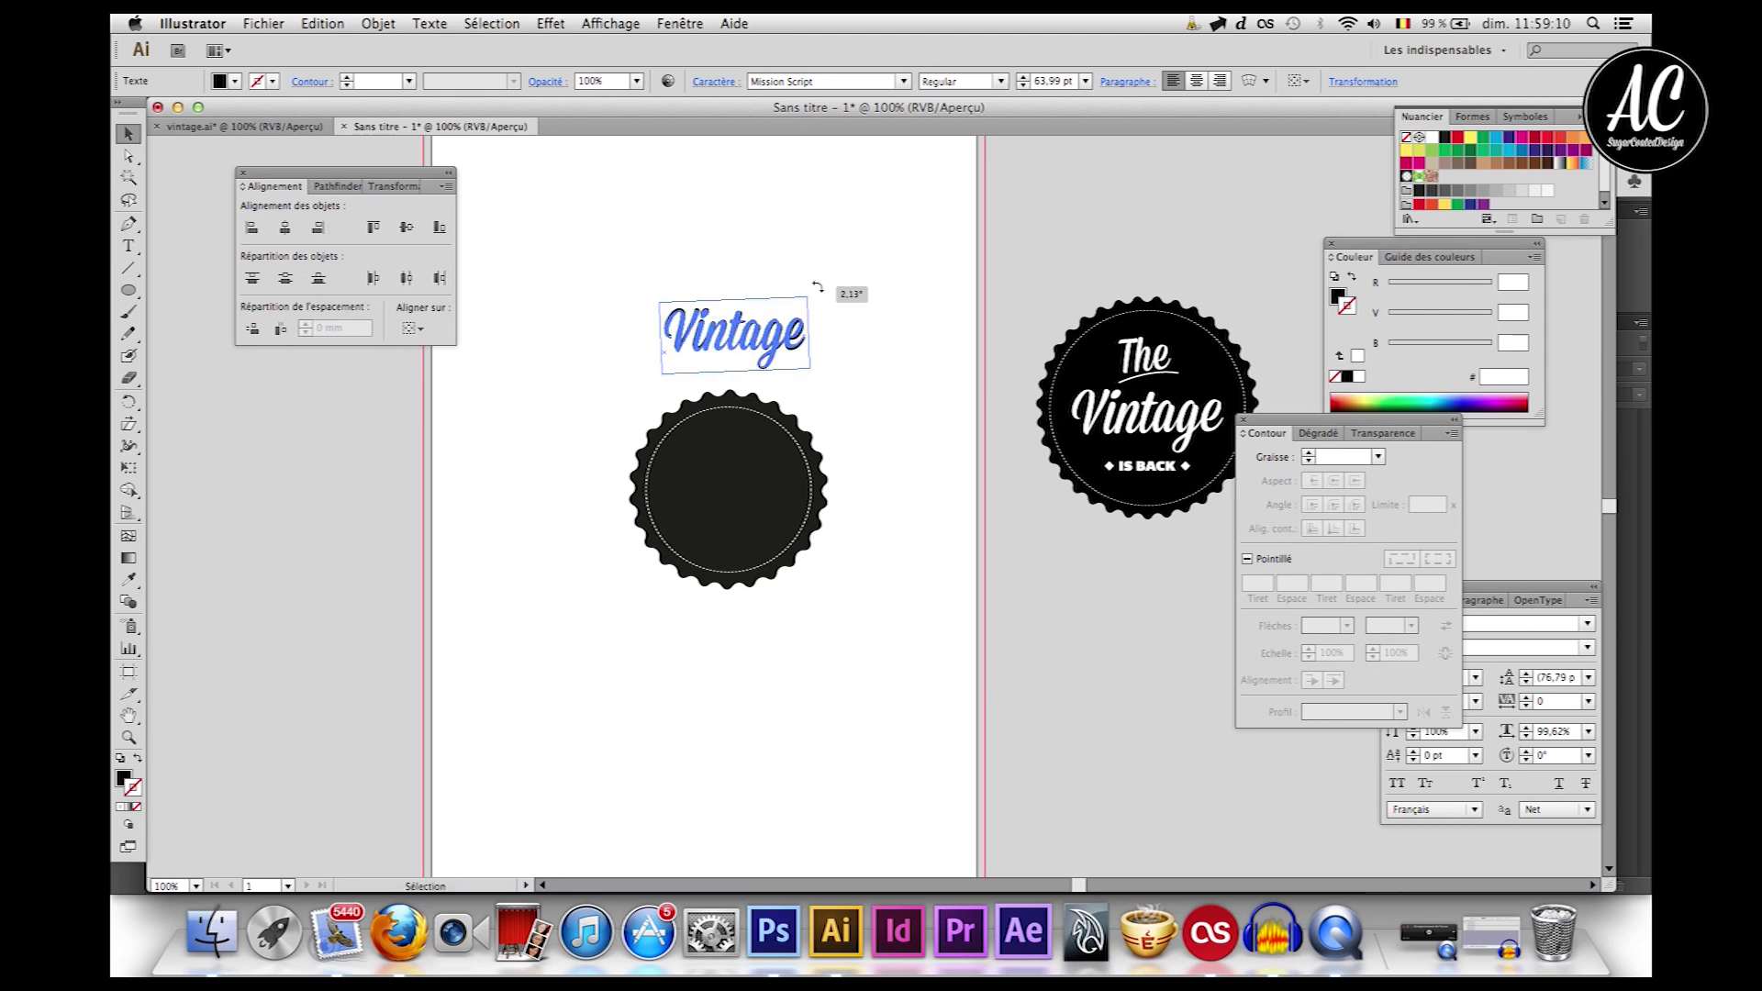
{"action": "left_click", "coordinate": [797, 262]}
{"action": "left_click_drag", "start_coordinate": [752, 345], "coordinate": [743, 501]}
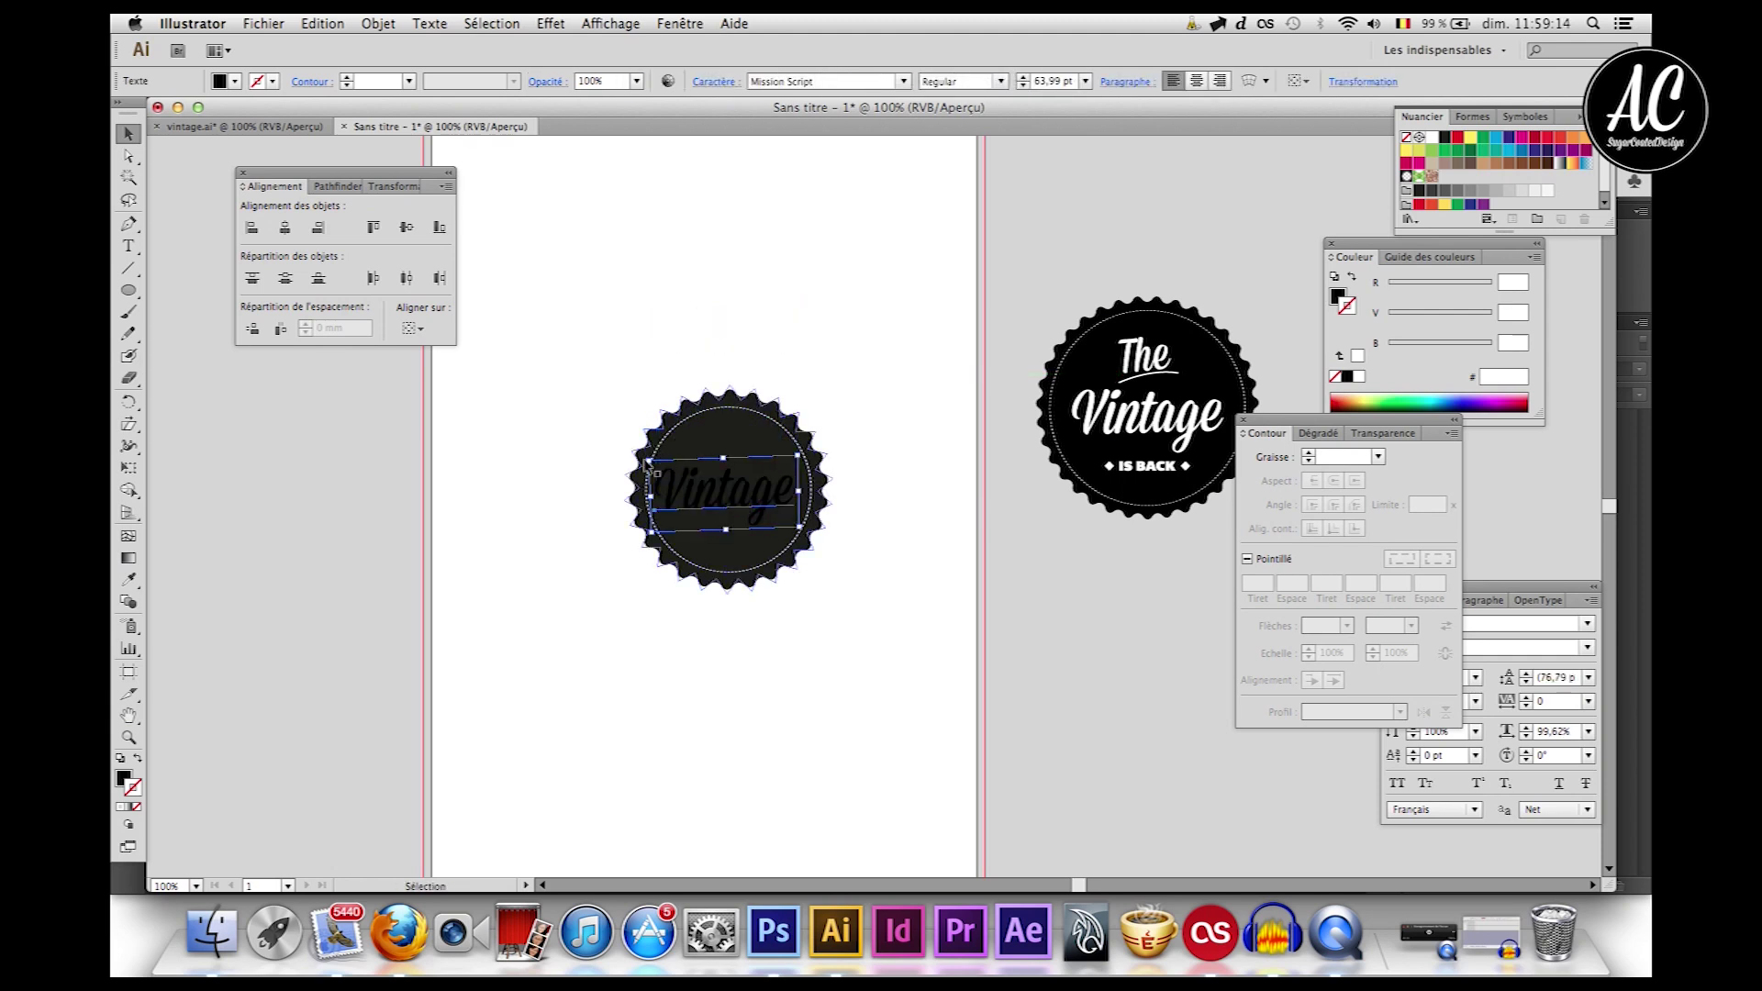
Step: Fill the "Vintage" text with white and deselect it
{"action": "left_click", "coordinate": [219, 83]}
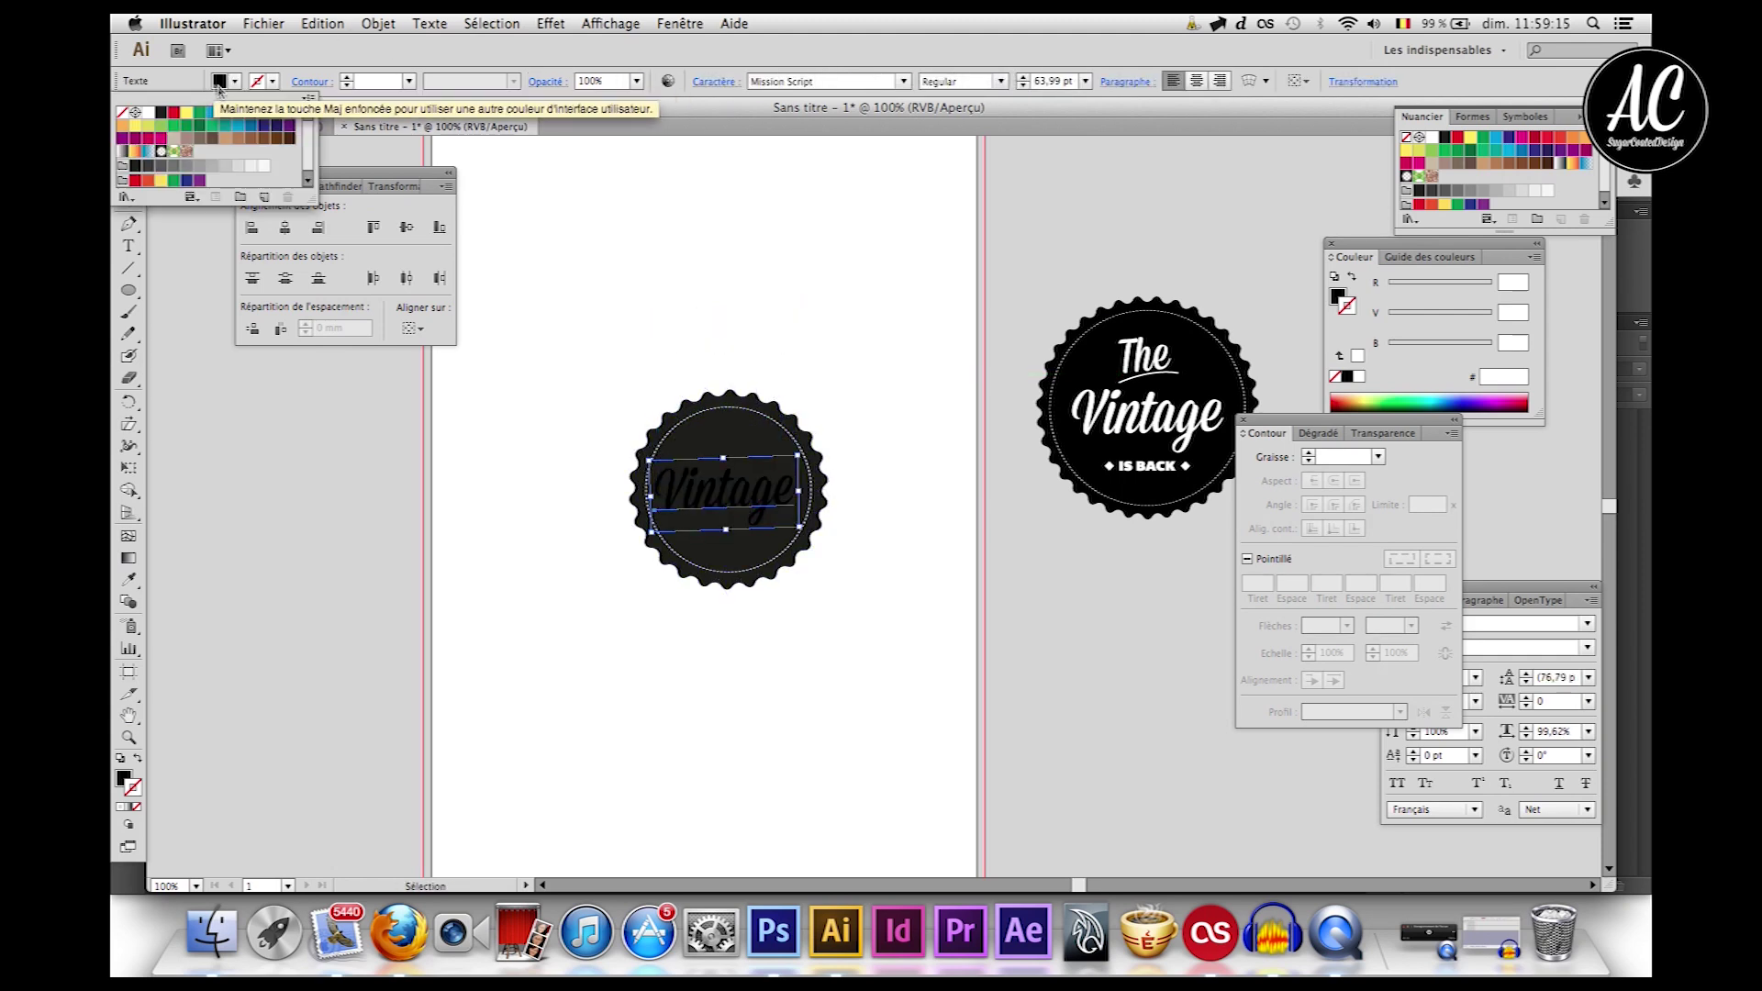
{"action": "left_click", "coordinate": [147, 112]}
{"action": "left_click", "coordinate": [564, 178]}
{"action": "key", "text": "super+plus"}
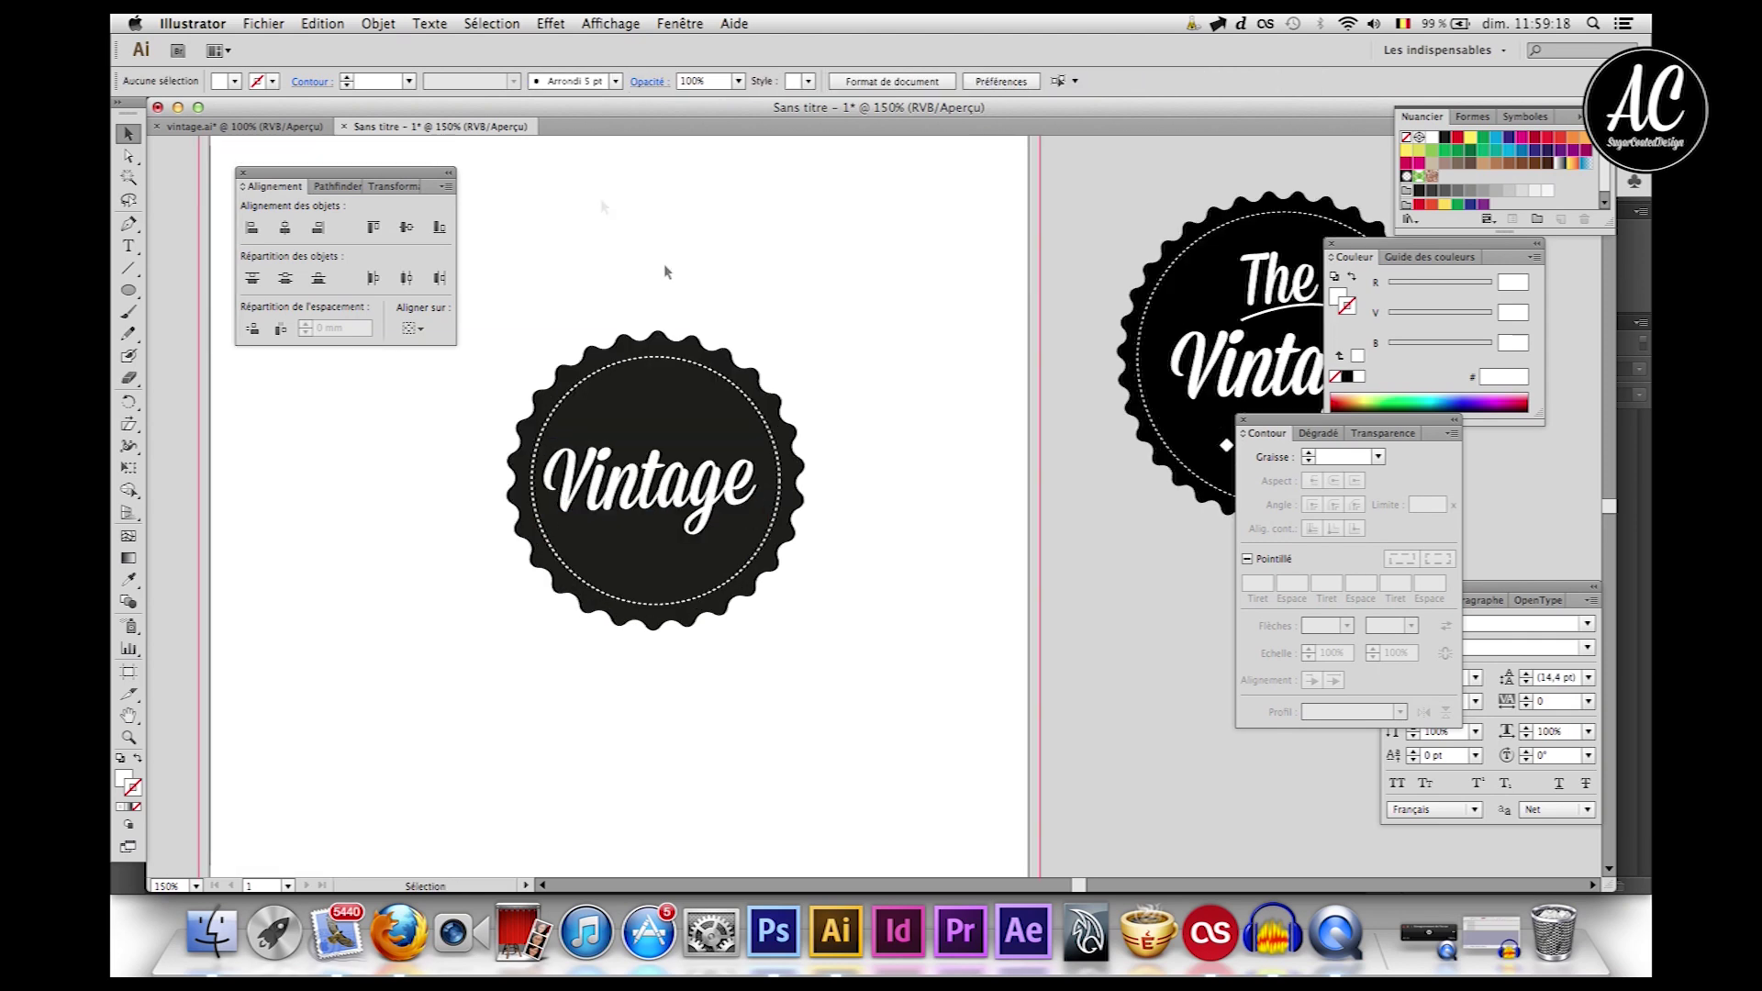
Step: Scale the "Vintage" text down to about 60 pt so it fits inside the dashed ring
{"action": "left_click", "coordinate": [695, 484]}
{"action": "left_click", "coordinate": [555, 441], "text": "shift"}
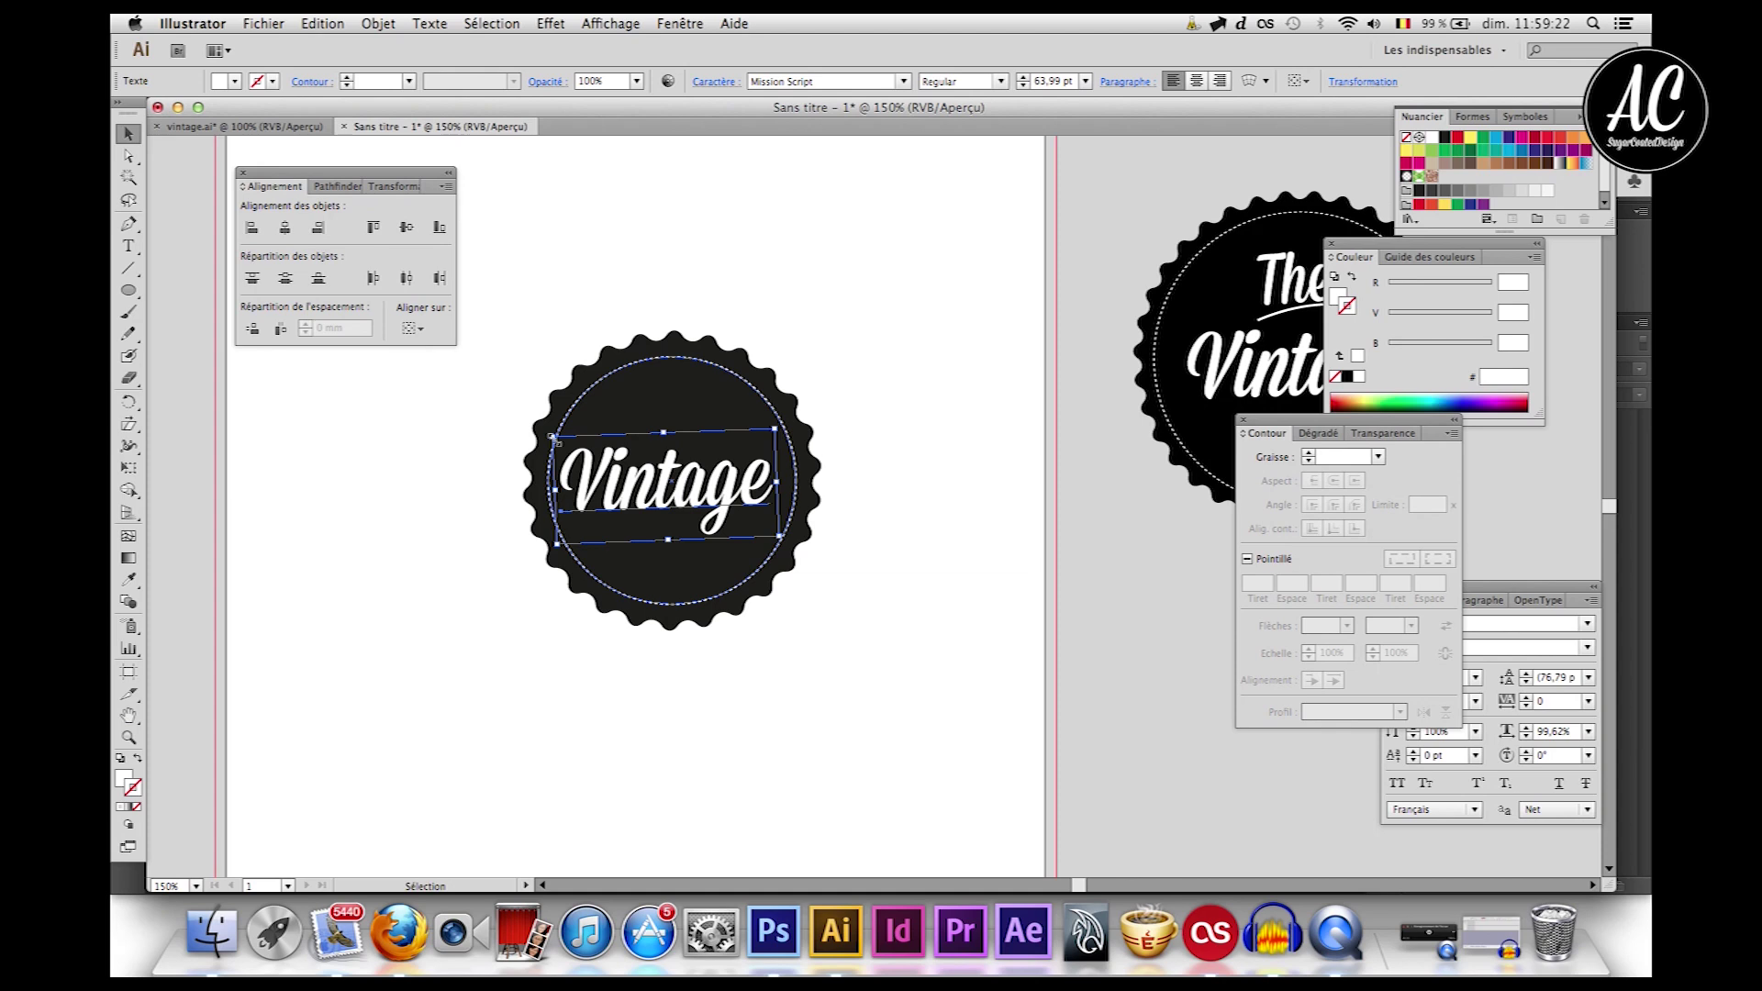
{"action": "left_click_drag", "start_coordinate": [553, 438], "coordinate": [568, 444]}
{"action": "left_click", "coordinate": [510, 287]}
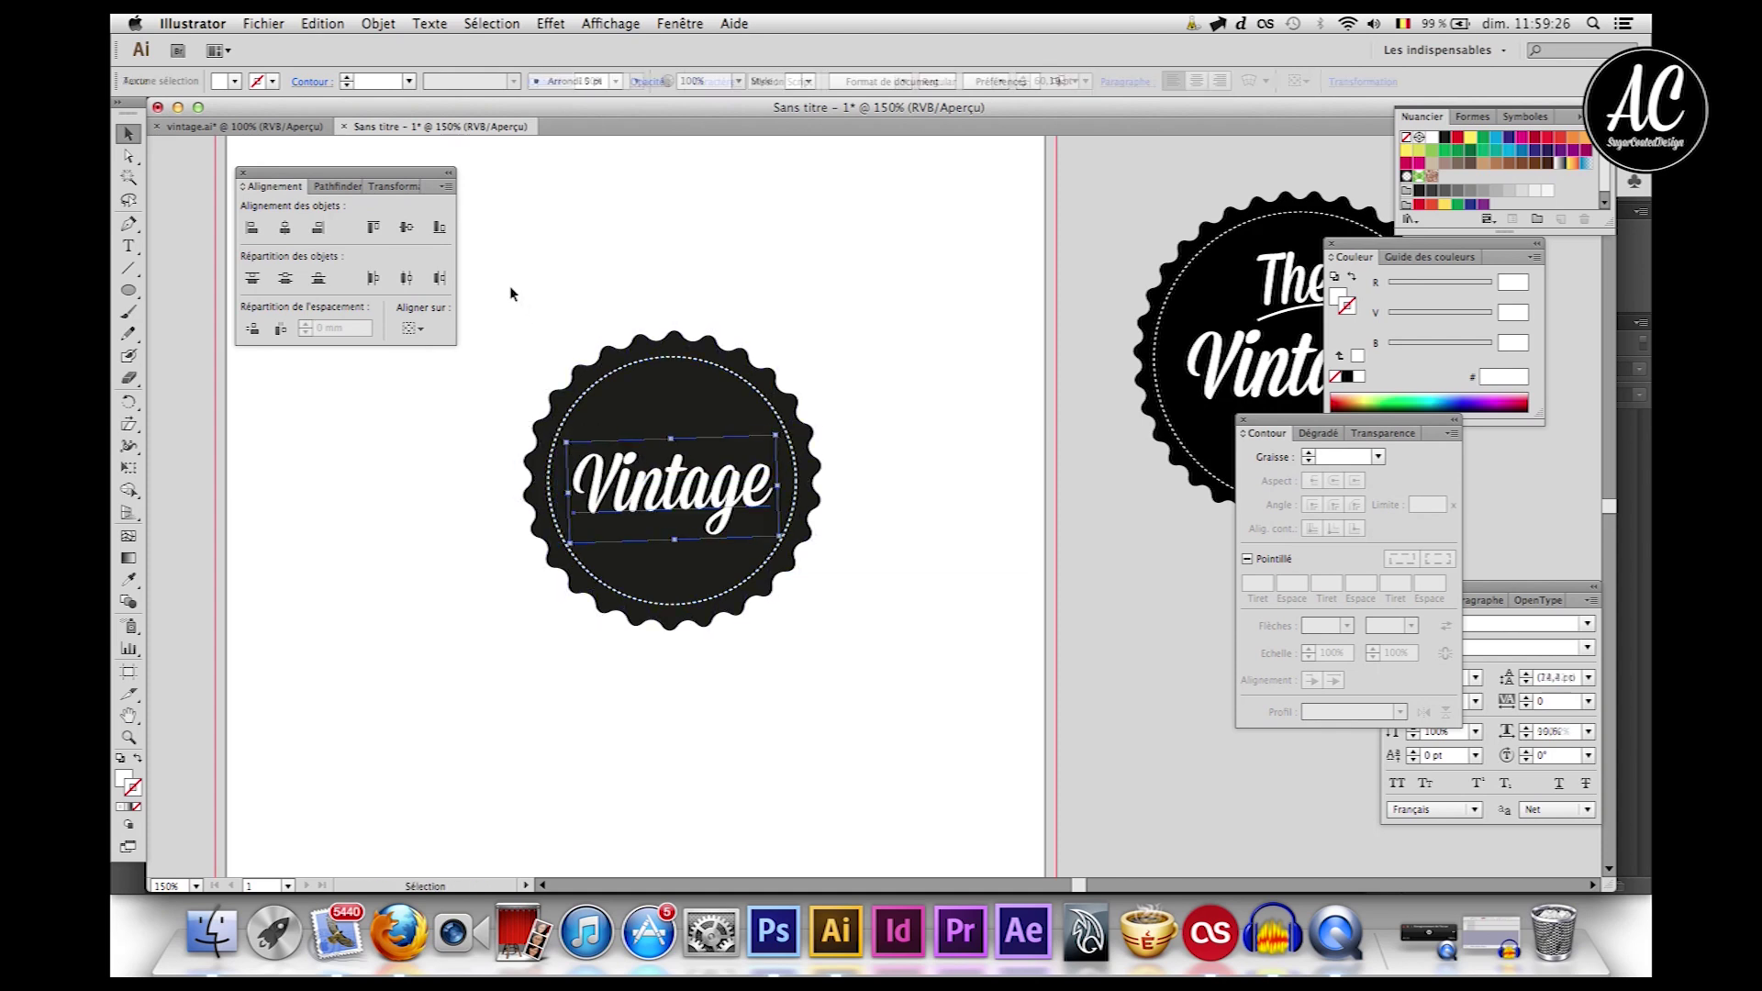
Step: Group the scalloped shape with the dashed inner circle, keeping the group in its original position
{"action": "left_click", "coordinate": [608, 289]}
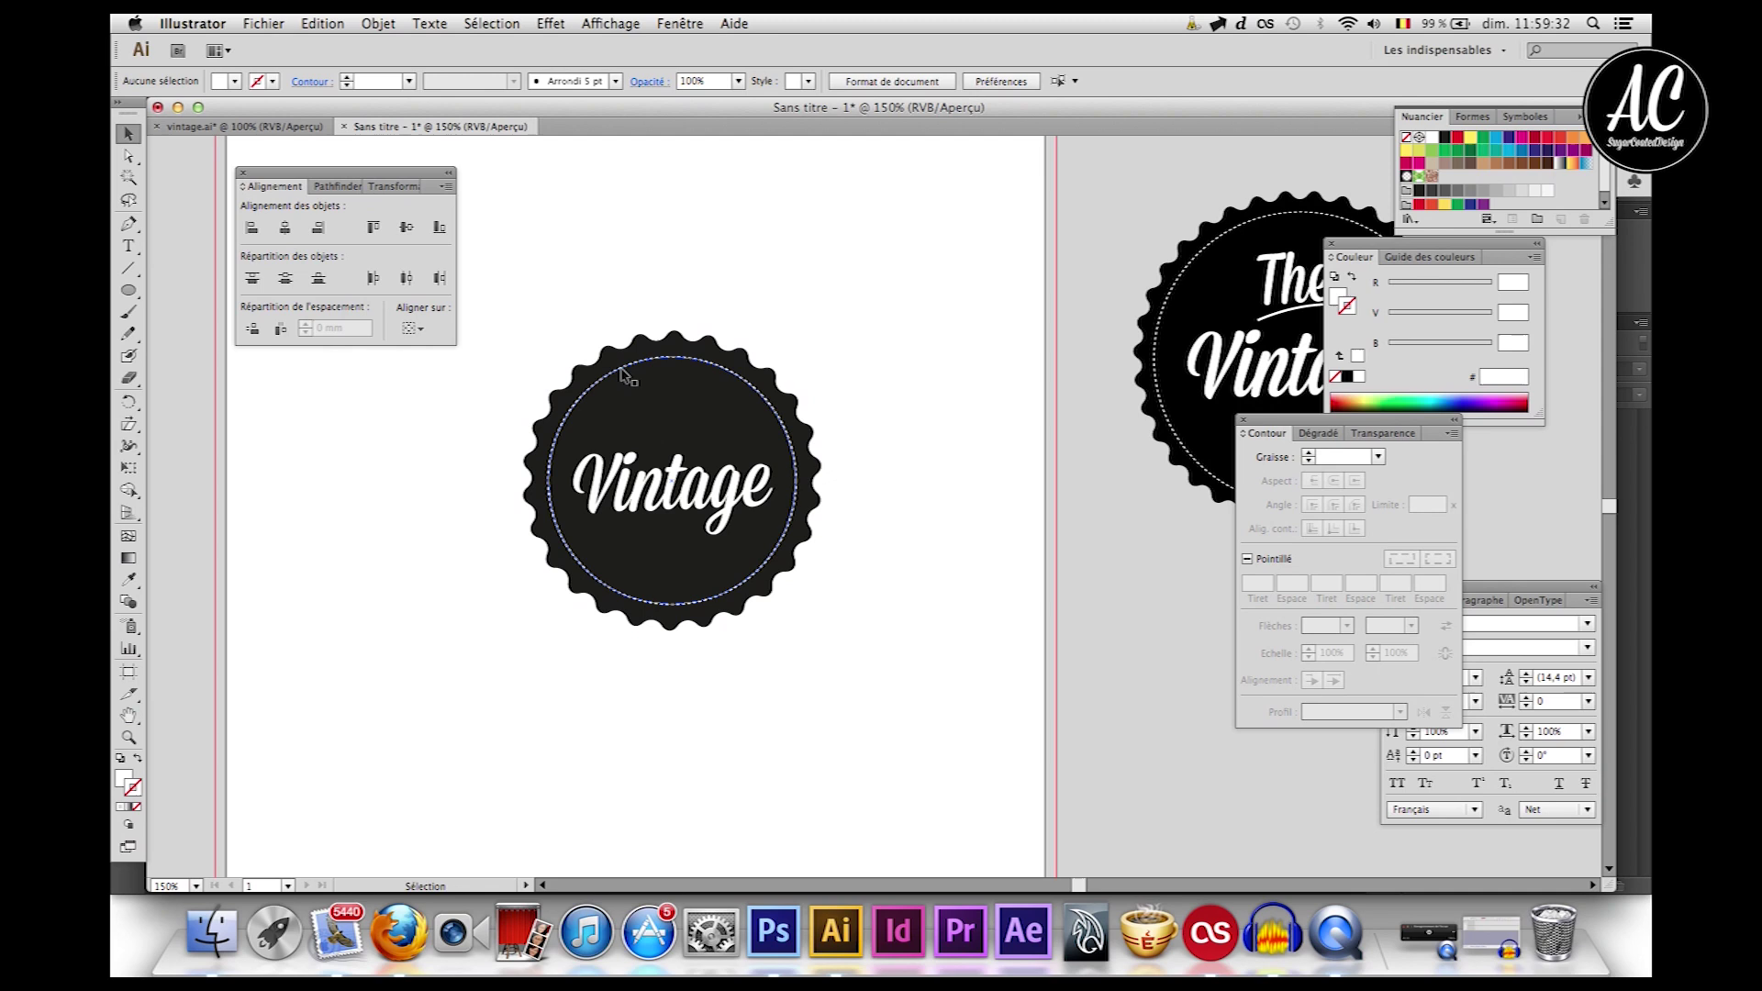
{"action": "left_click", "coordinate": [652, 351]}
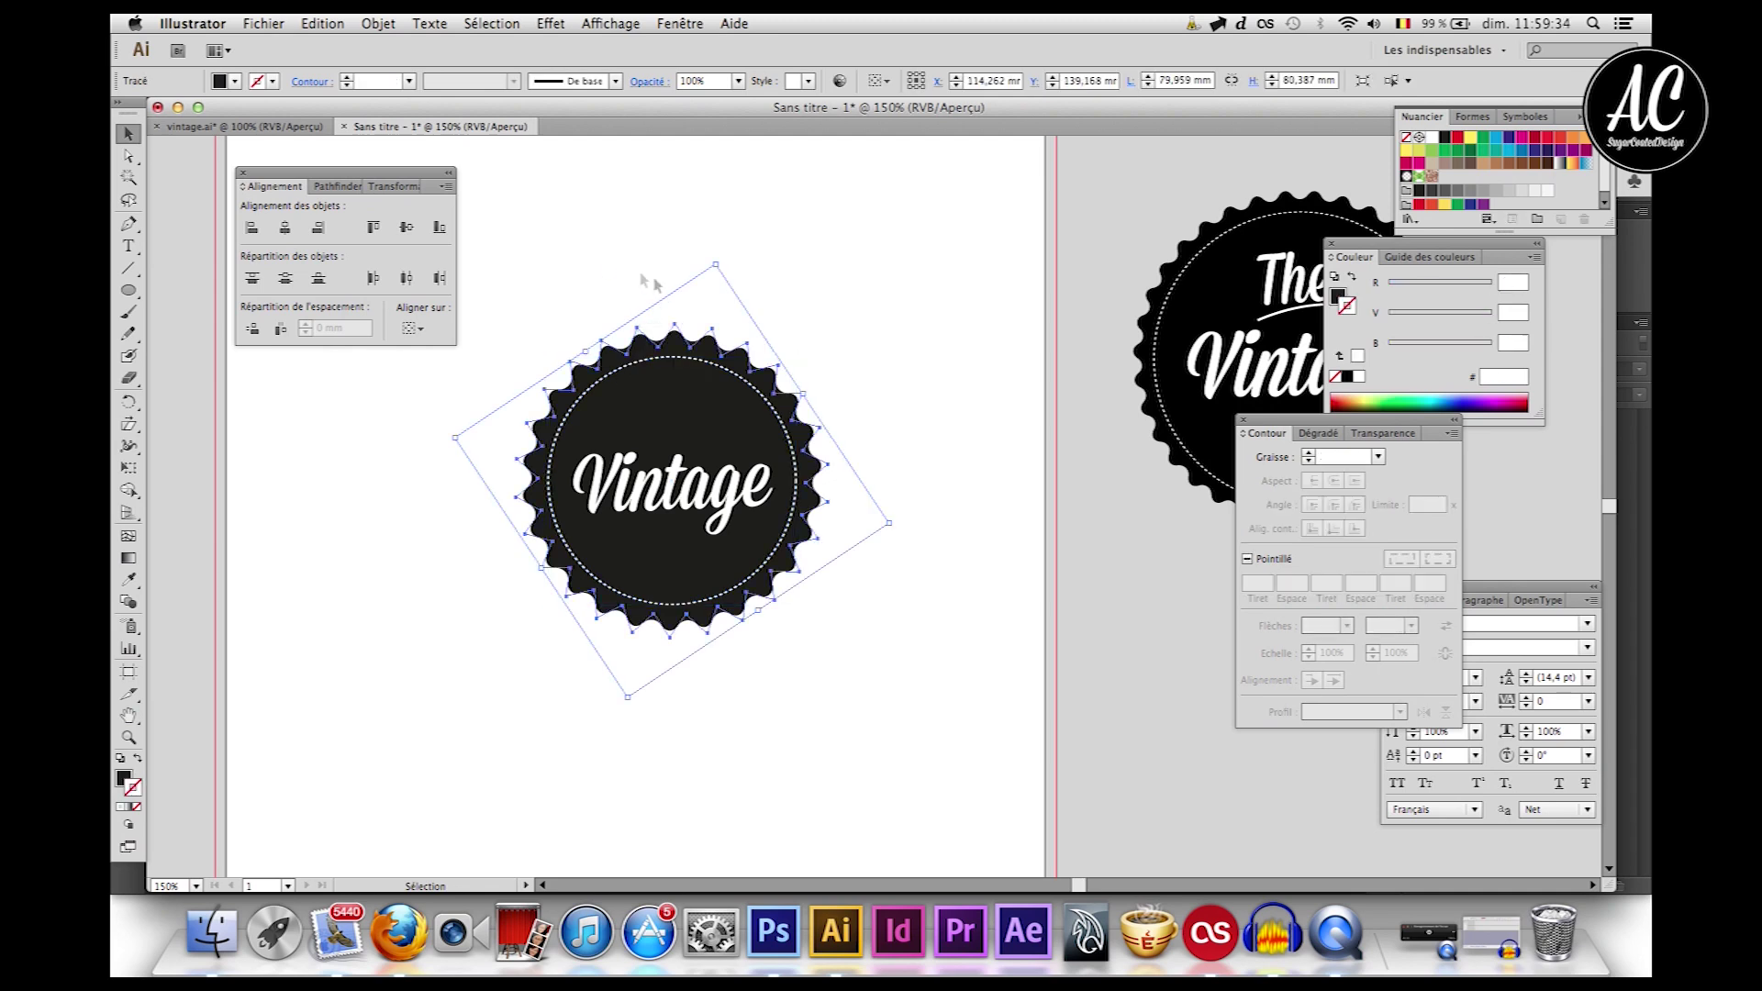
{"action": "left_click_drag", "start_coordinate": [618, 290], "coordinate": [665, 402]}
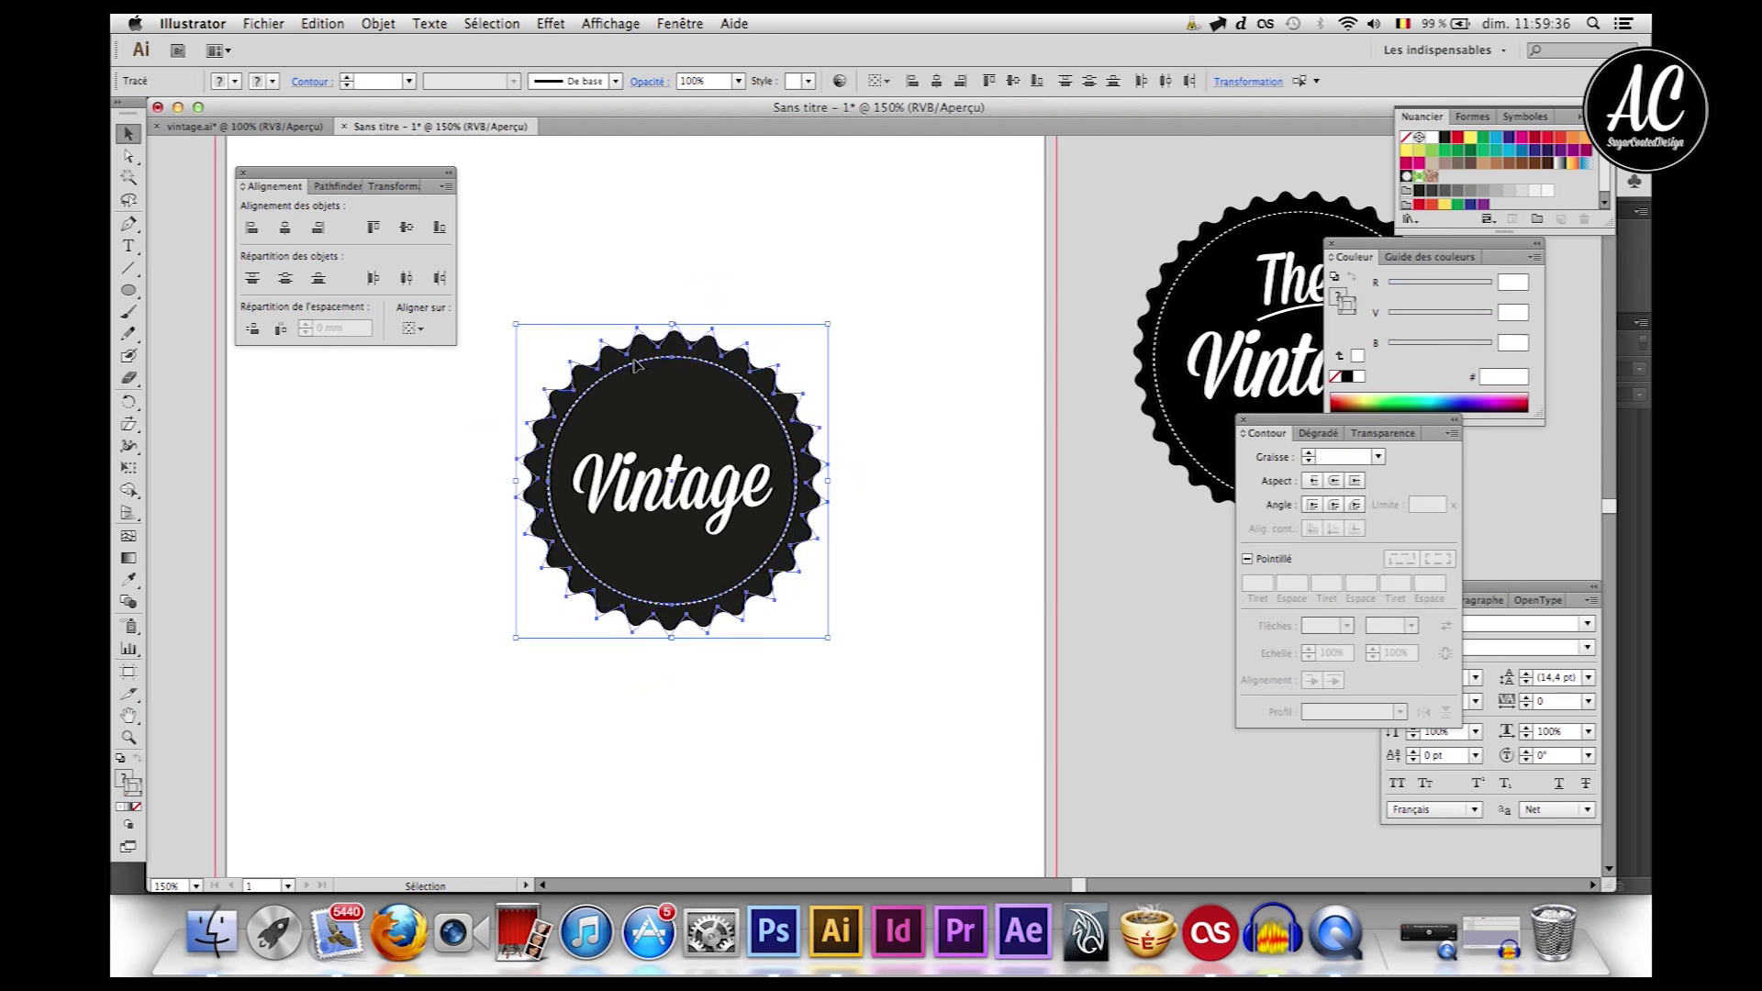
{"action": "key", "text": "a"}
{"action": "key", "text": "v"}
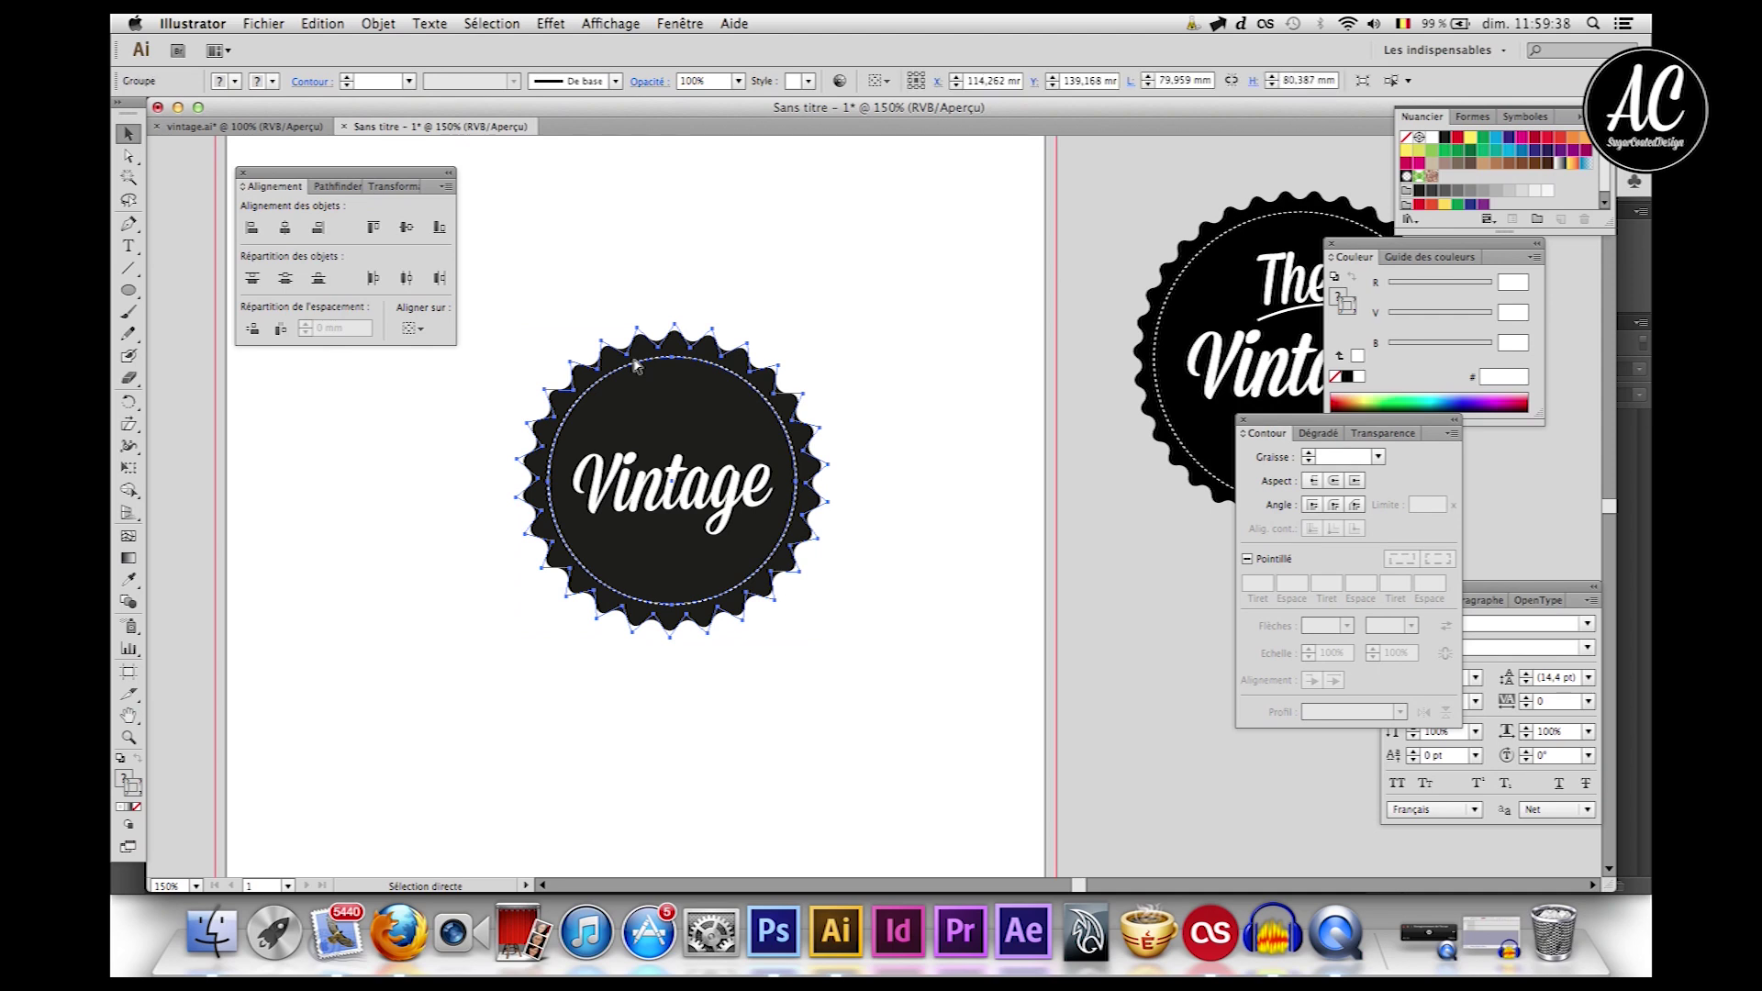
{"action": "left_click_drag", "start_coordinate": [657, 334], "coordinate": [1054, 446]}
{"action": "key", "text": "super+z"}
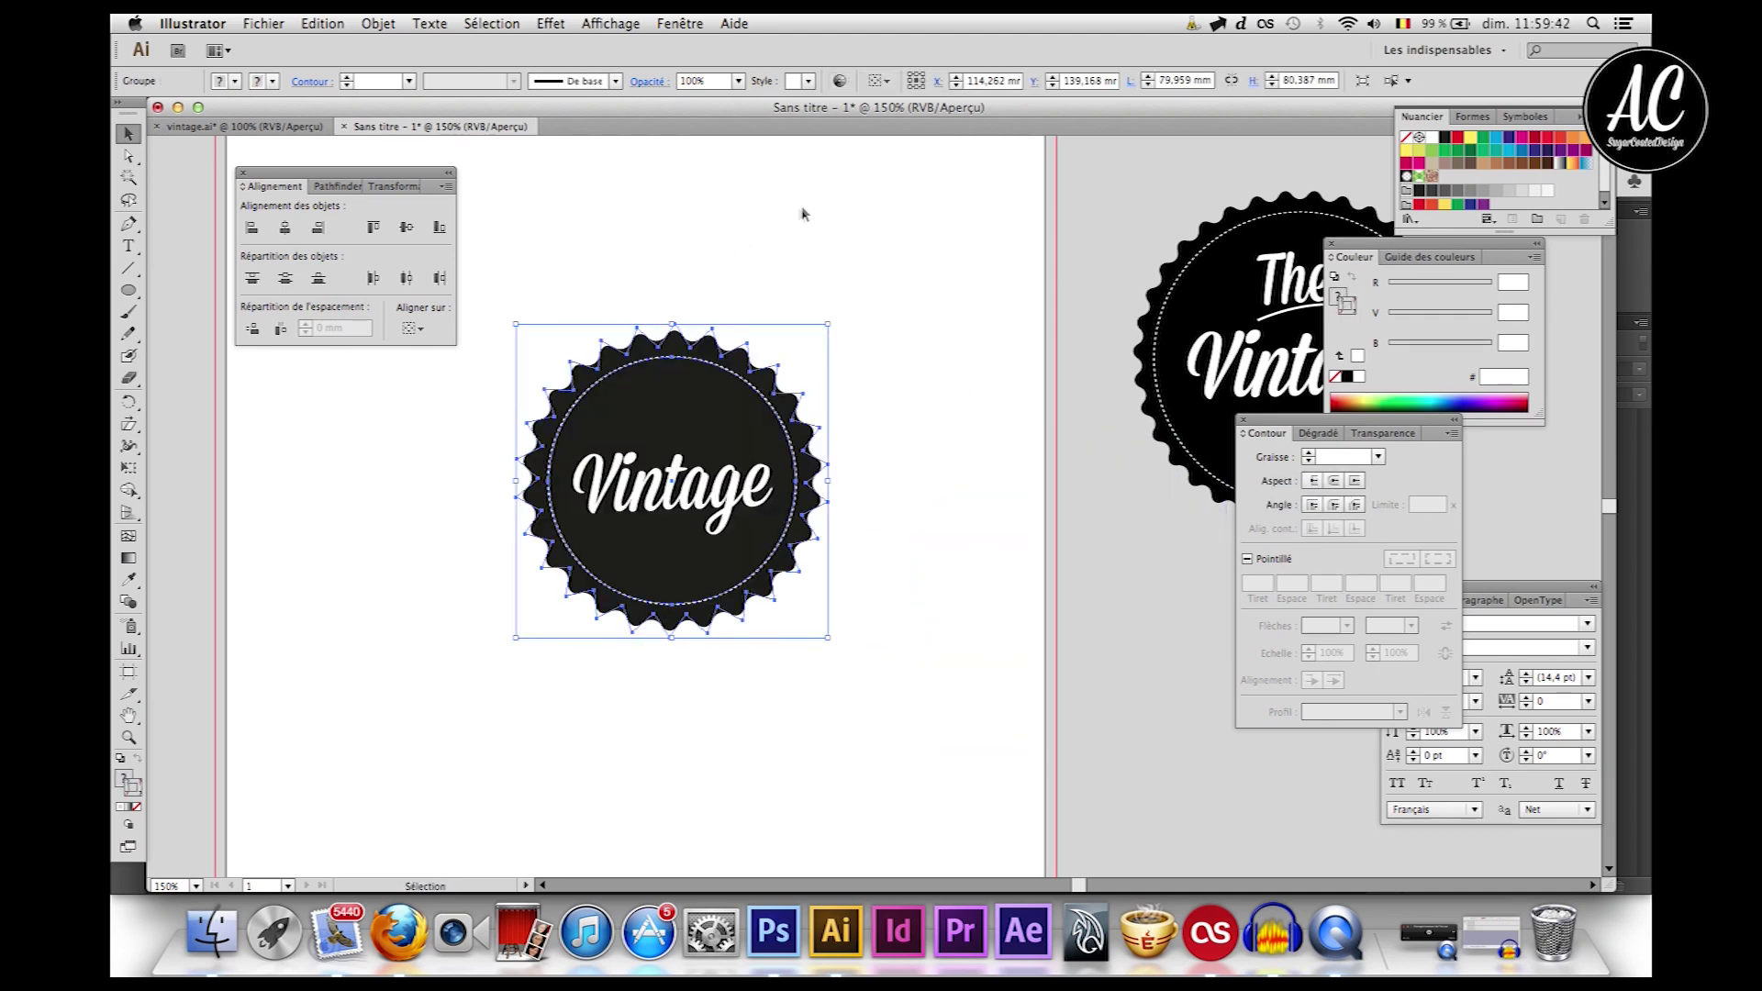
Step: Centre the "Vintage" text and the badge group on each other horizontally and vertically
{"action": "left_click", "coordinate": [714, 448]}
{"action": "key", "text": "super+a"}
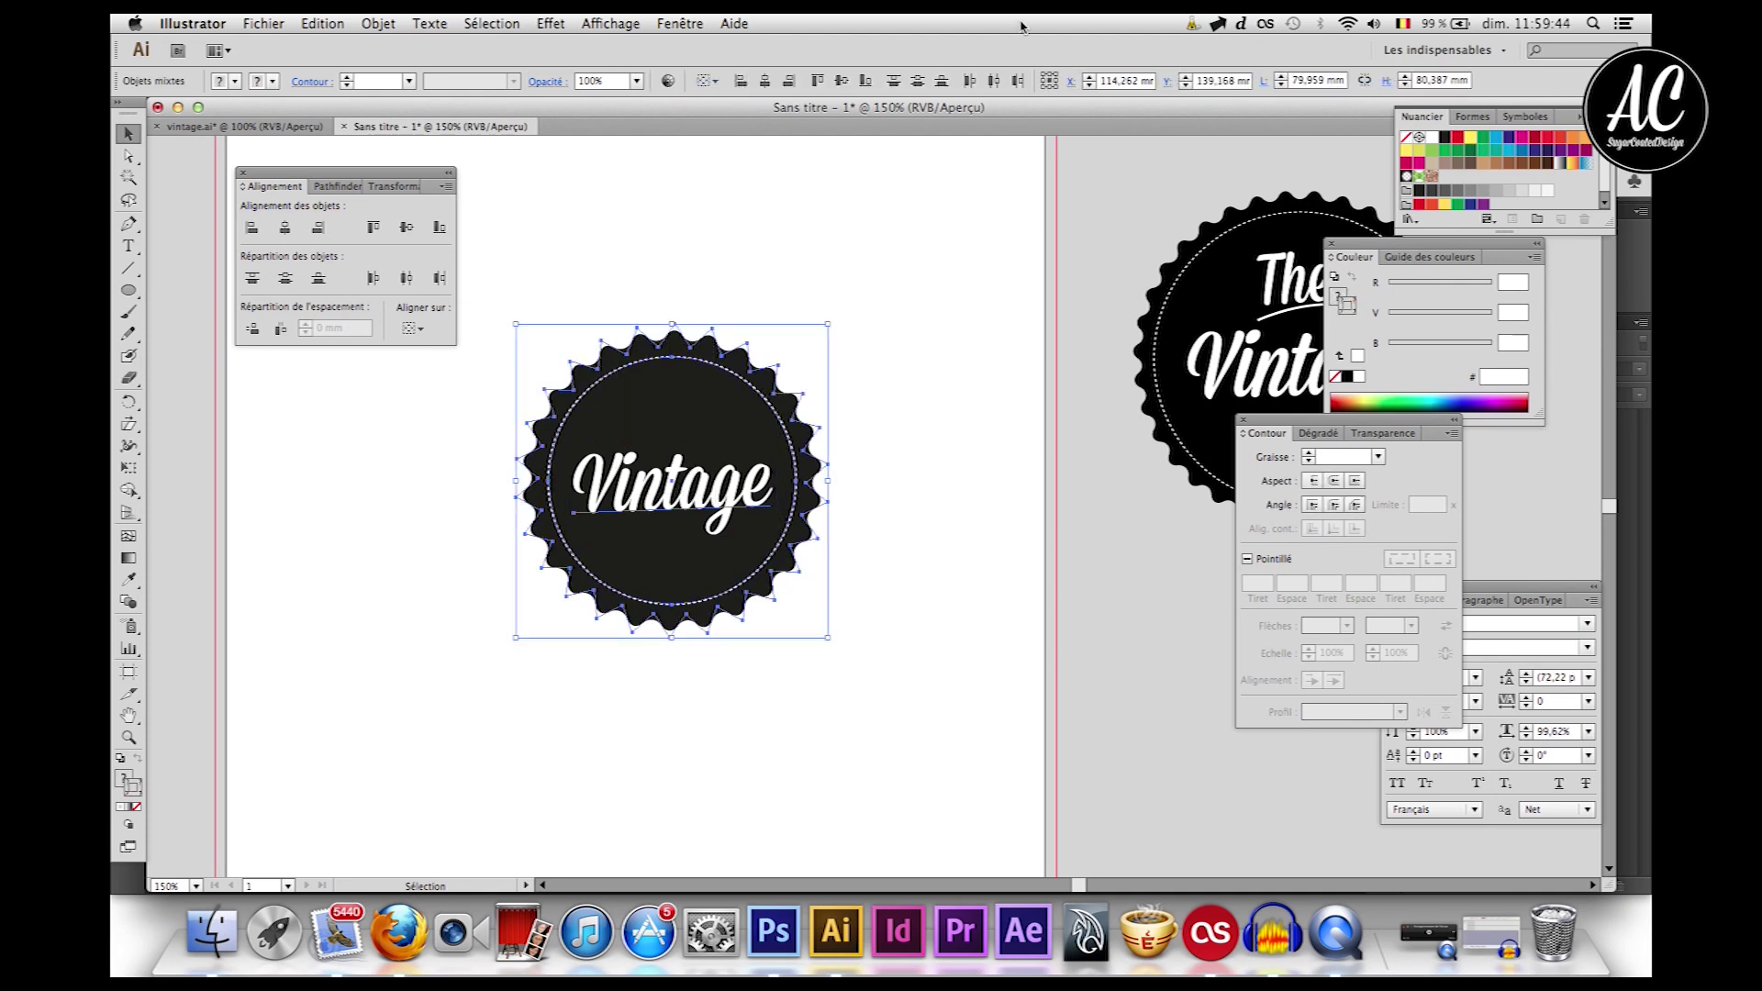
{"action": "left_click", "coordinate": [764, 81]}
{"action": "left_click", "coordinate": [841, 81]}
{"action": "left_click", "coordinate": [844, 209]}
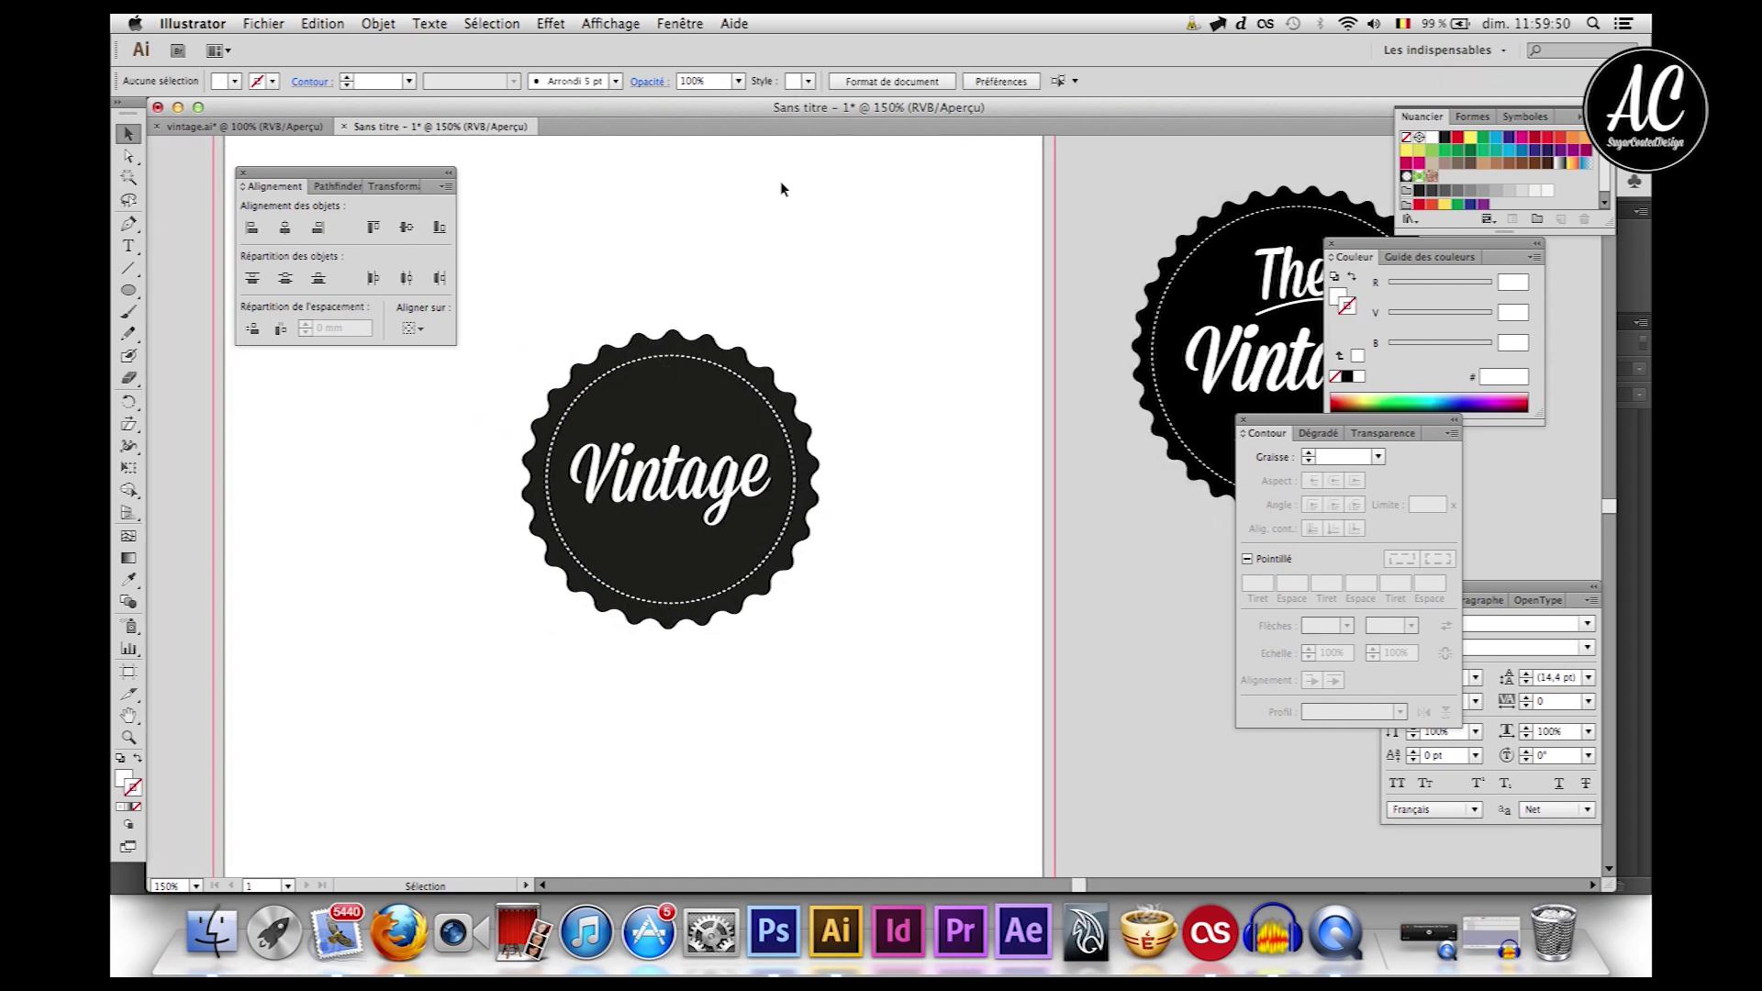
Step: Scale the "Vintage" text down to about 57 pt
{"action": "scroll", "coordinate": [780, 189], "scroll_direction": "right", "scroll_amount": 5}
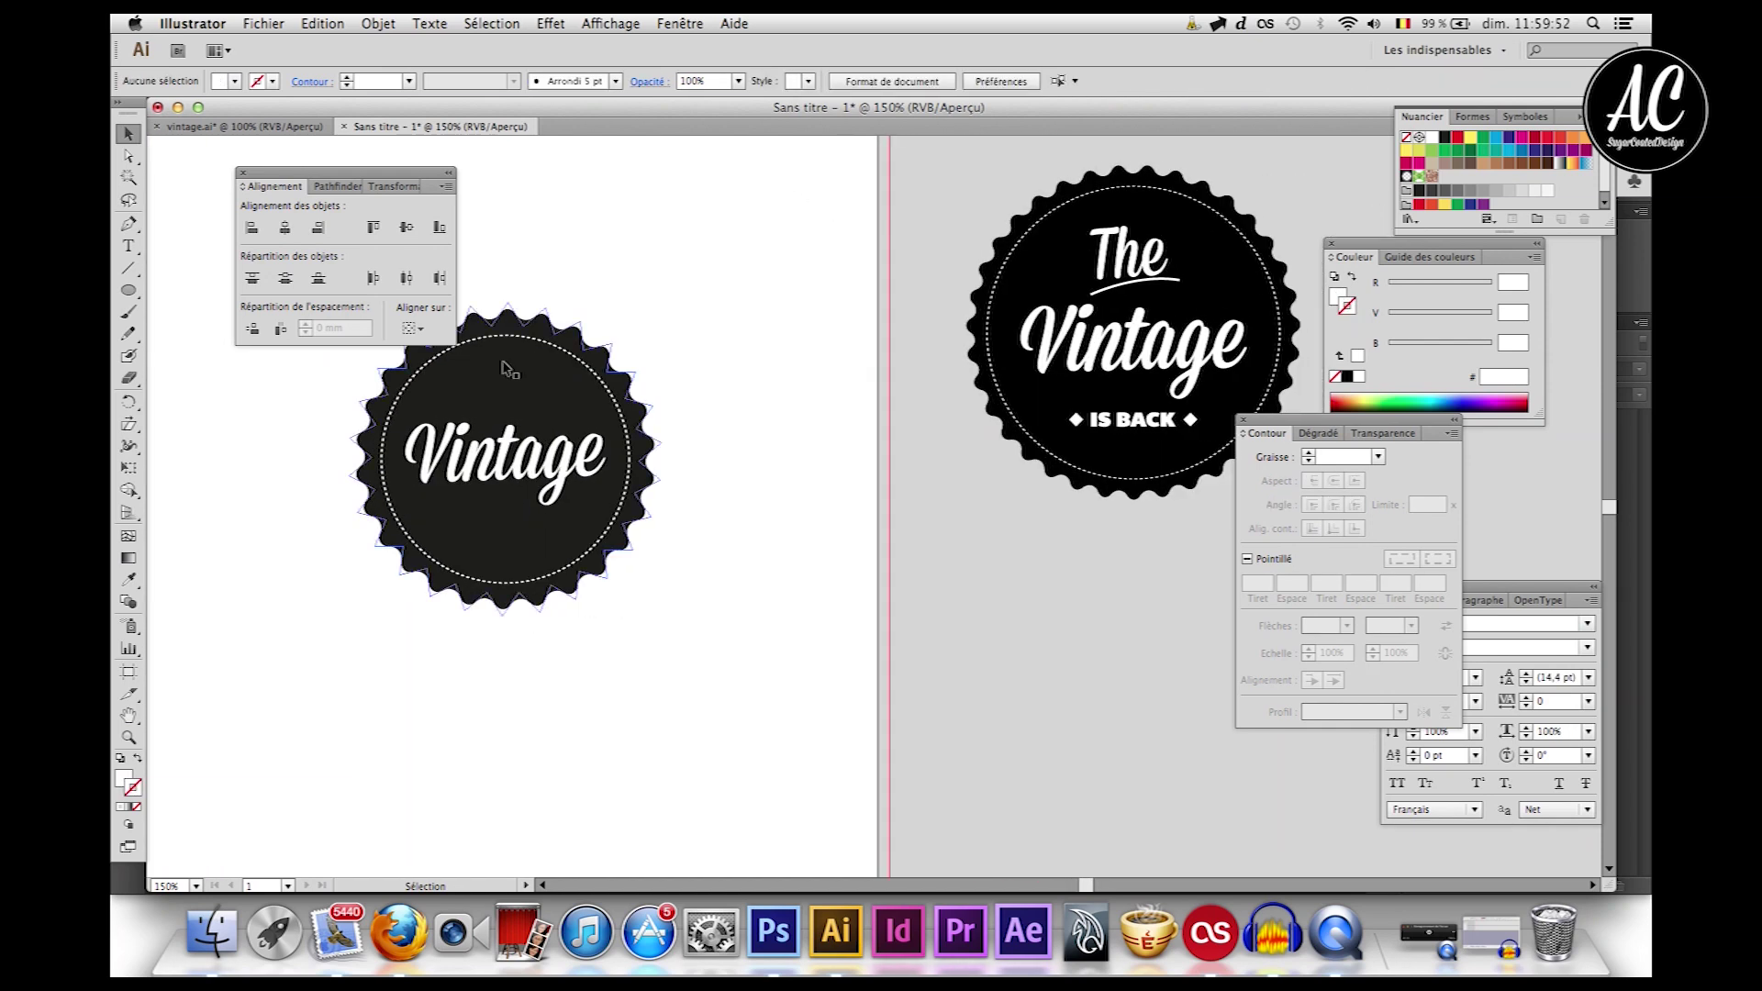
{"action": "left_click", "coordinate": [436, 474]}
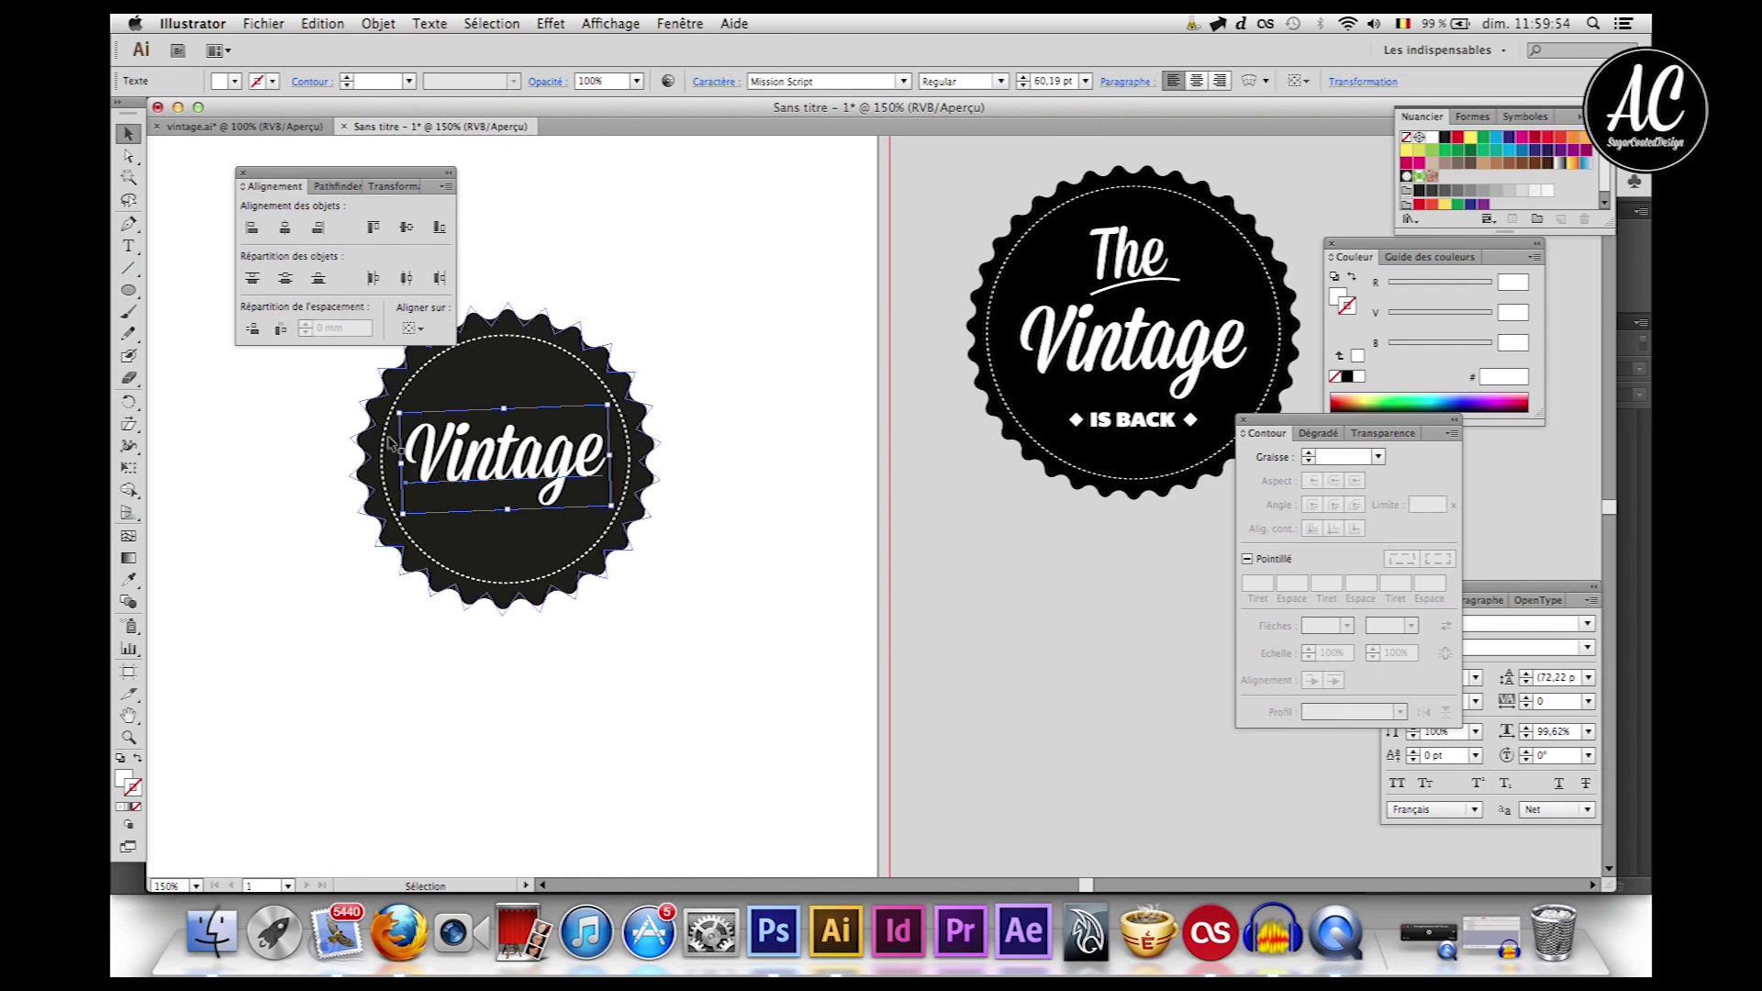
{"action": "mouse_move", "coordinate": [399, 414]}
{"action": "left_mouse_down"}
{"action": "mouse_move", "coordinate": [435, 418]}
{"action": "mouse_move", "coordinate": [410, 419]}
{"action": "left_mouse_up"}
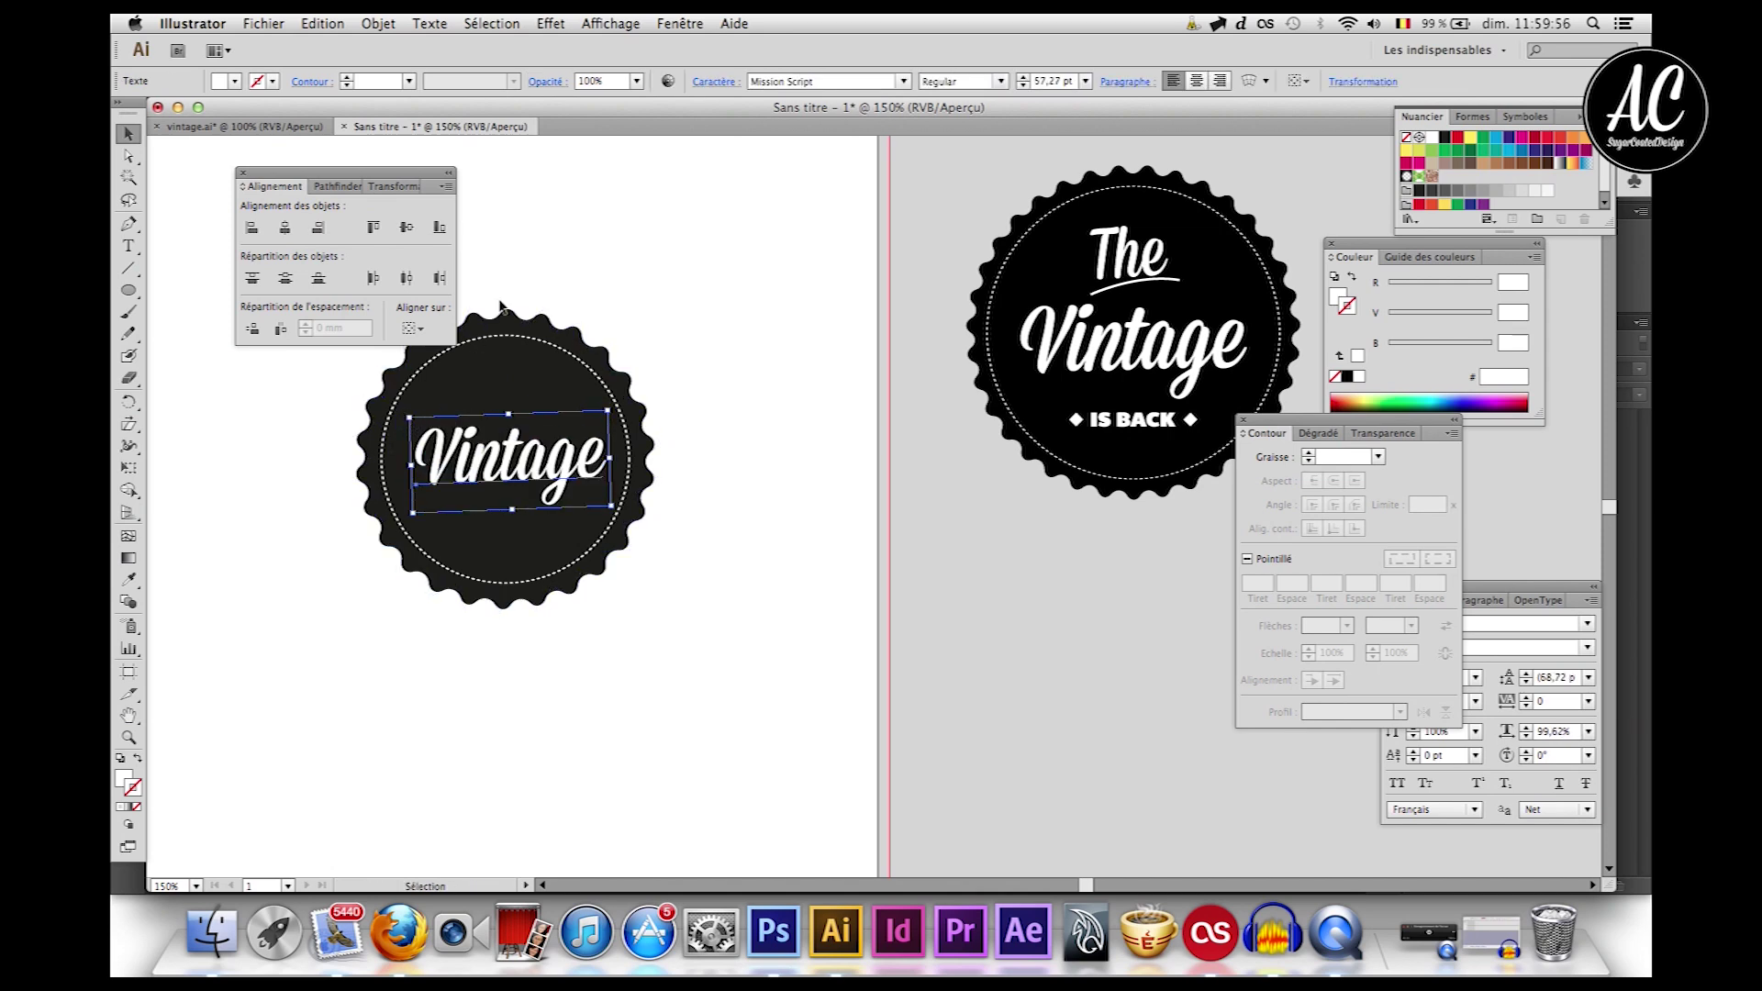
Step: Centre the reduced "Vintage" text with the badge group again, horizontally and vertically
{"action": "scroll", "coordinate": [514, 285], "scroll_direction": "left", "scroll_amount": 1}
{"action": "left_click_drag", "start_coordinate": [529, 256], "coordinate": [674, 610]}
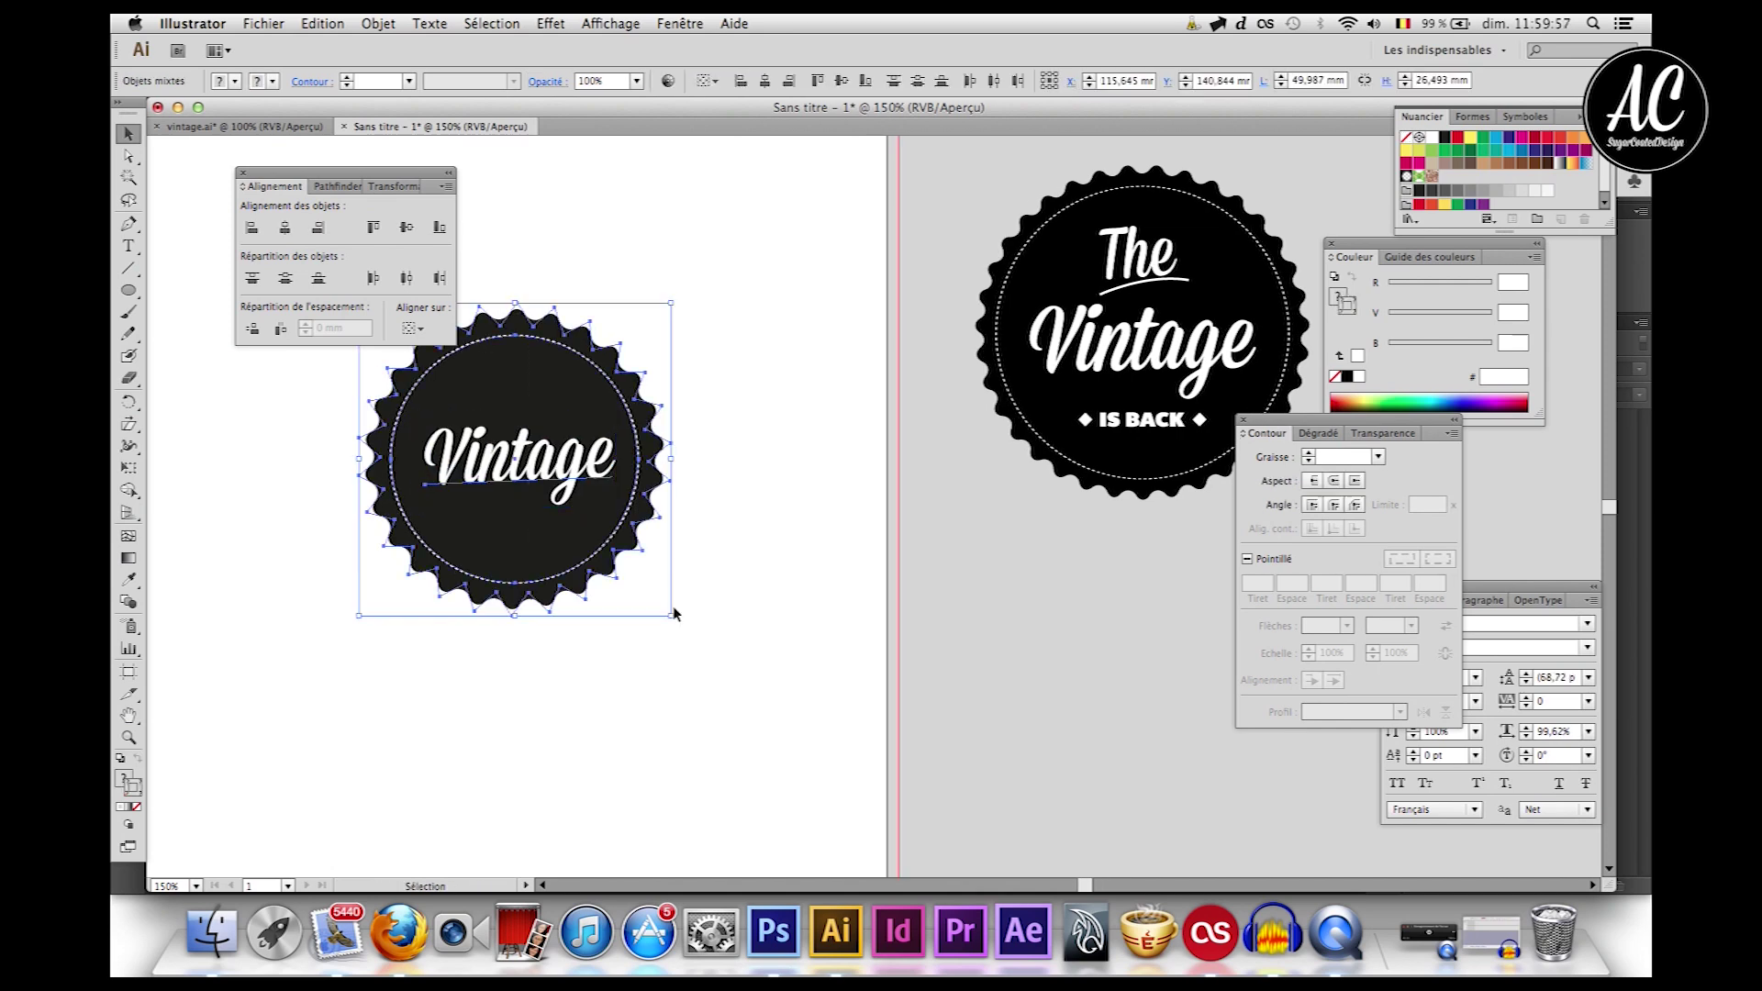
{"action": "left_click", "coordinate": [765, 81]}
{"action": "left_click", "coordinate": [840, 81]}
{"action": "left_click", "coordinate": [730, 229]}
{"action": "scroll", "coordinate": [729, 228], "scroll_direction": "left", "scroll_amount": 3}
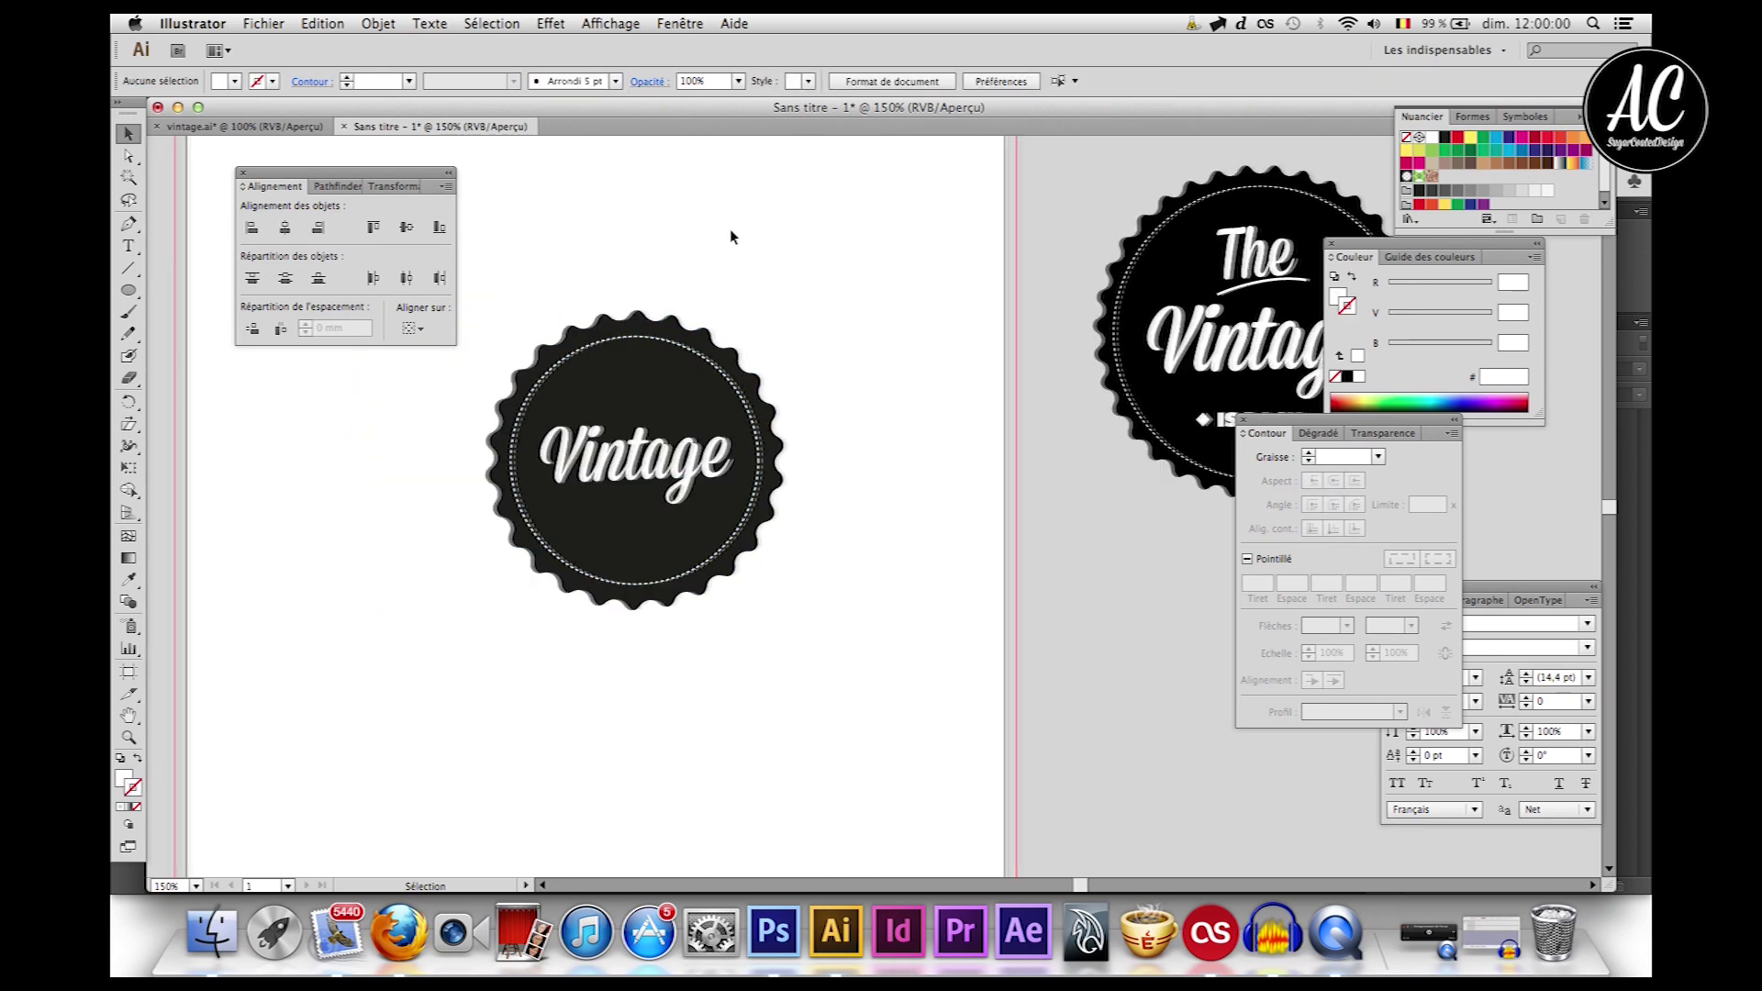
Step: Add a separate text object reading "The" in Mission Script above the badge
{"action": "left_click", "coordinate": [128, 246]}
{"action": "left_click", "coordinate": [652, 215]}
{"action": "type", "text": "the"}
{"action": "key", "text": "super+a"}
{"action": "type", "text": "The"}
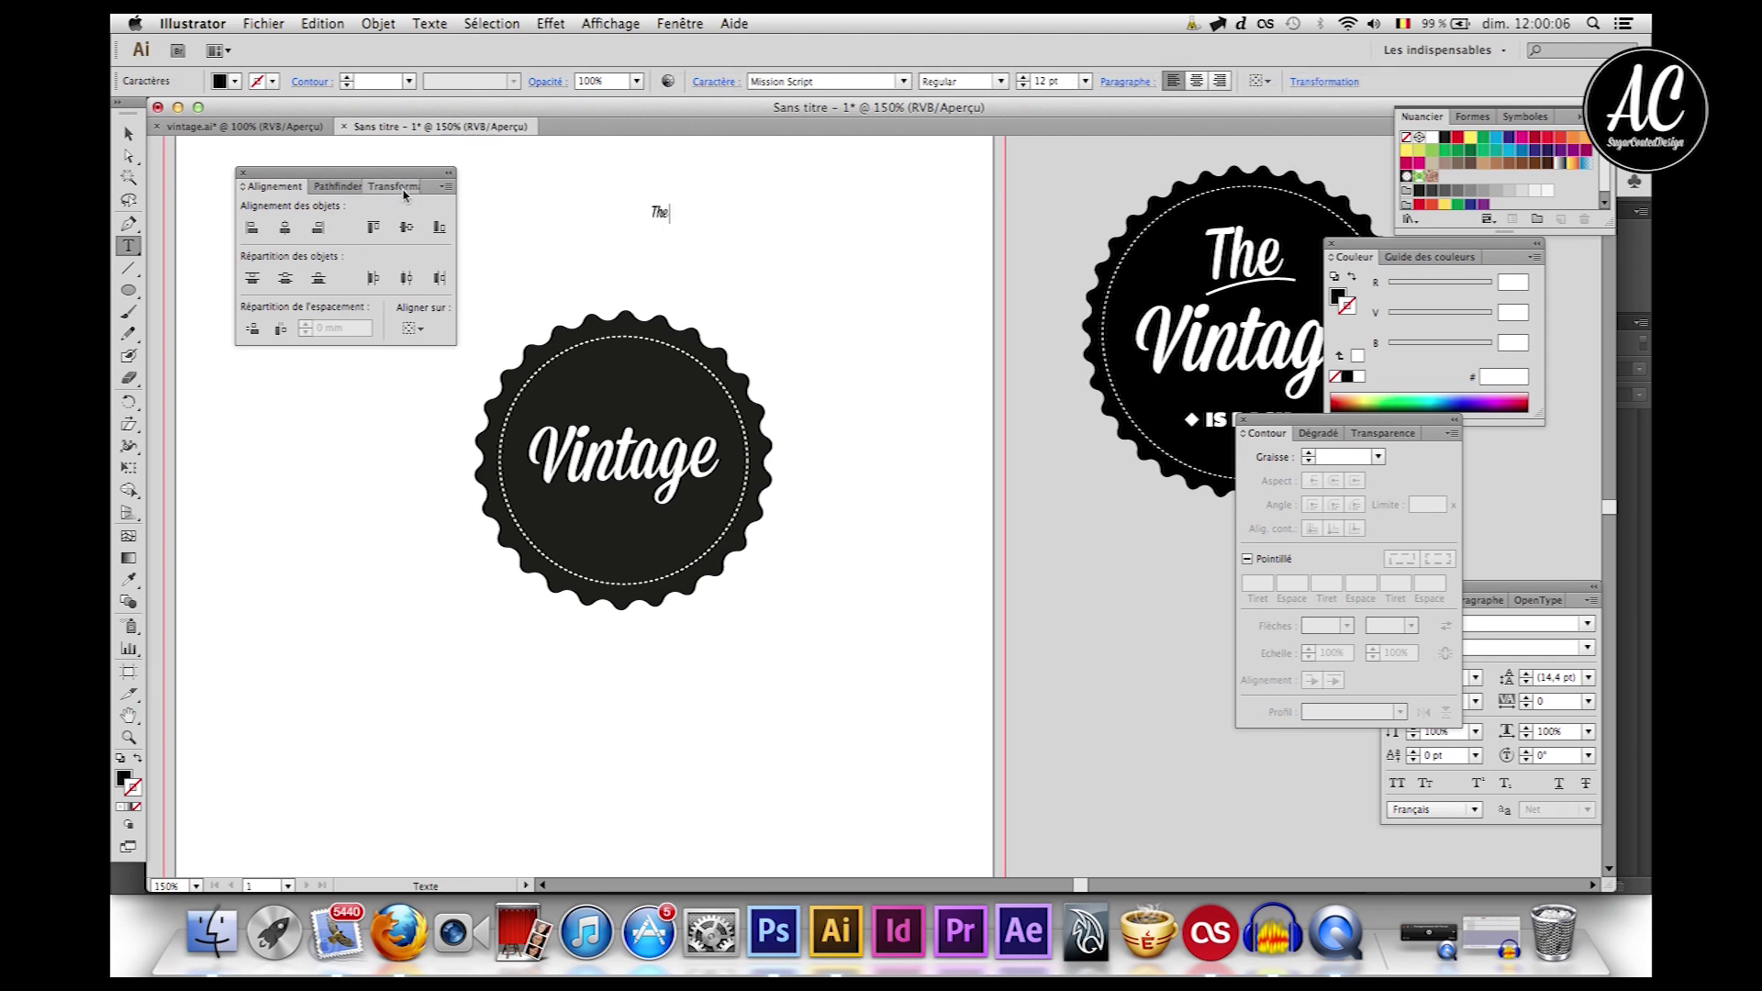
Step: Move the "The" text onto the badge above "Vintage", enlarge it to about 46 pt and fill it with white
{"action": "left_click", "coordinate": [128, 134]}
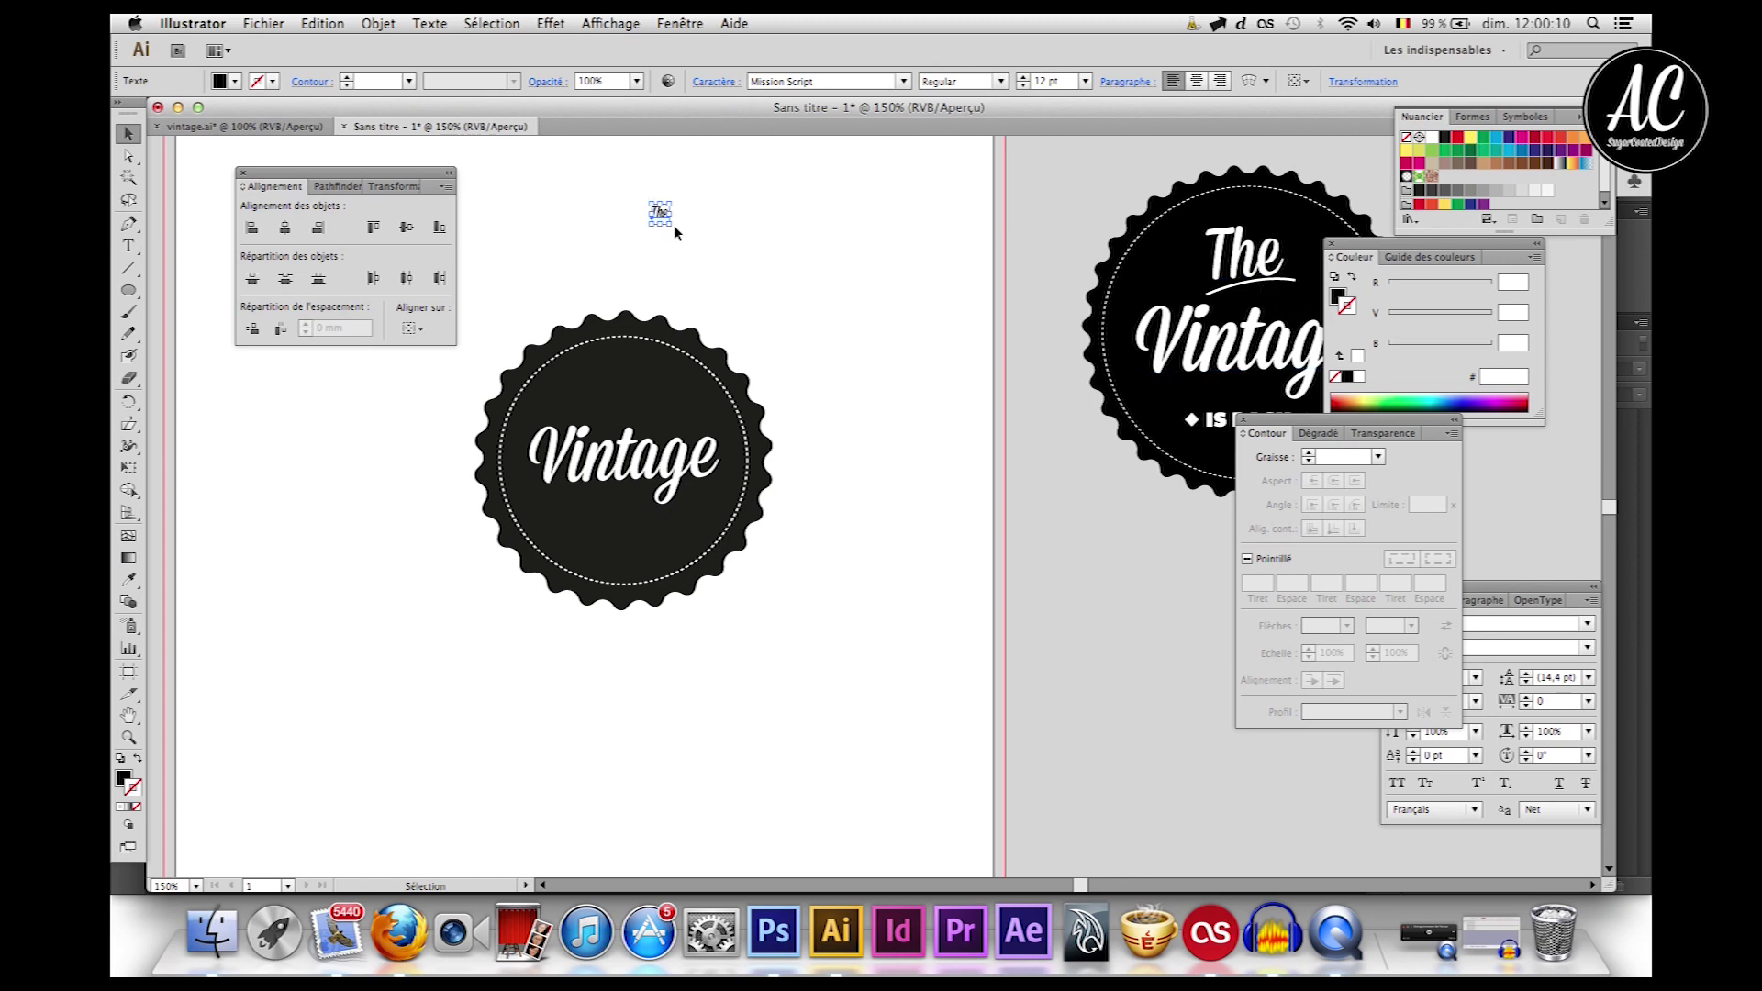
{"action": "left_click_drag", "start_coordinate": [678, 229], "coordinate": [643, 442]}
{"action": "left_click", "coordinate": [221, 82]}
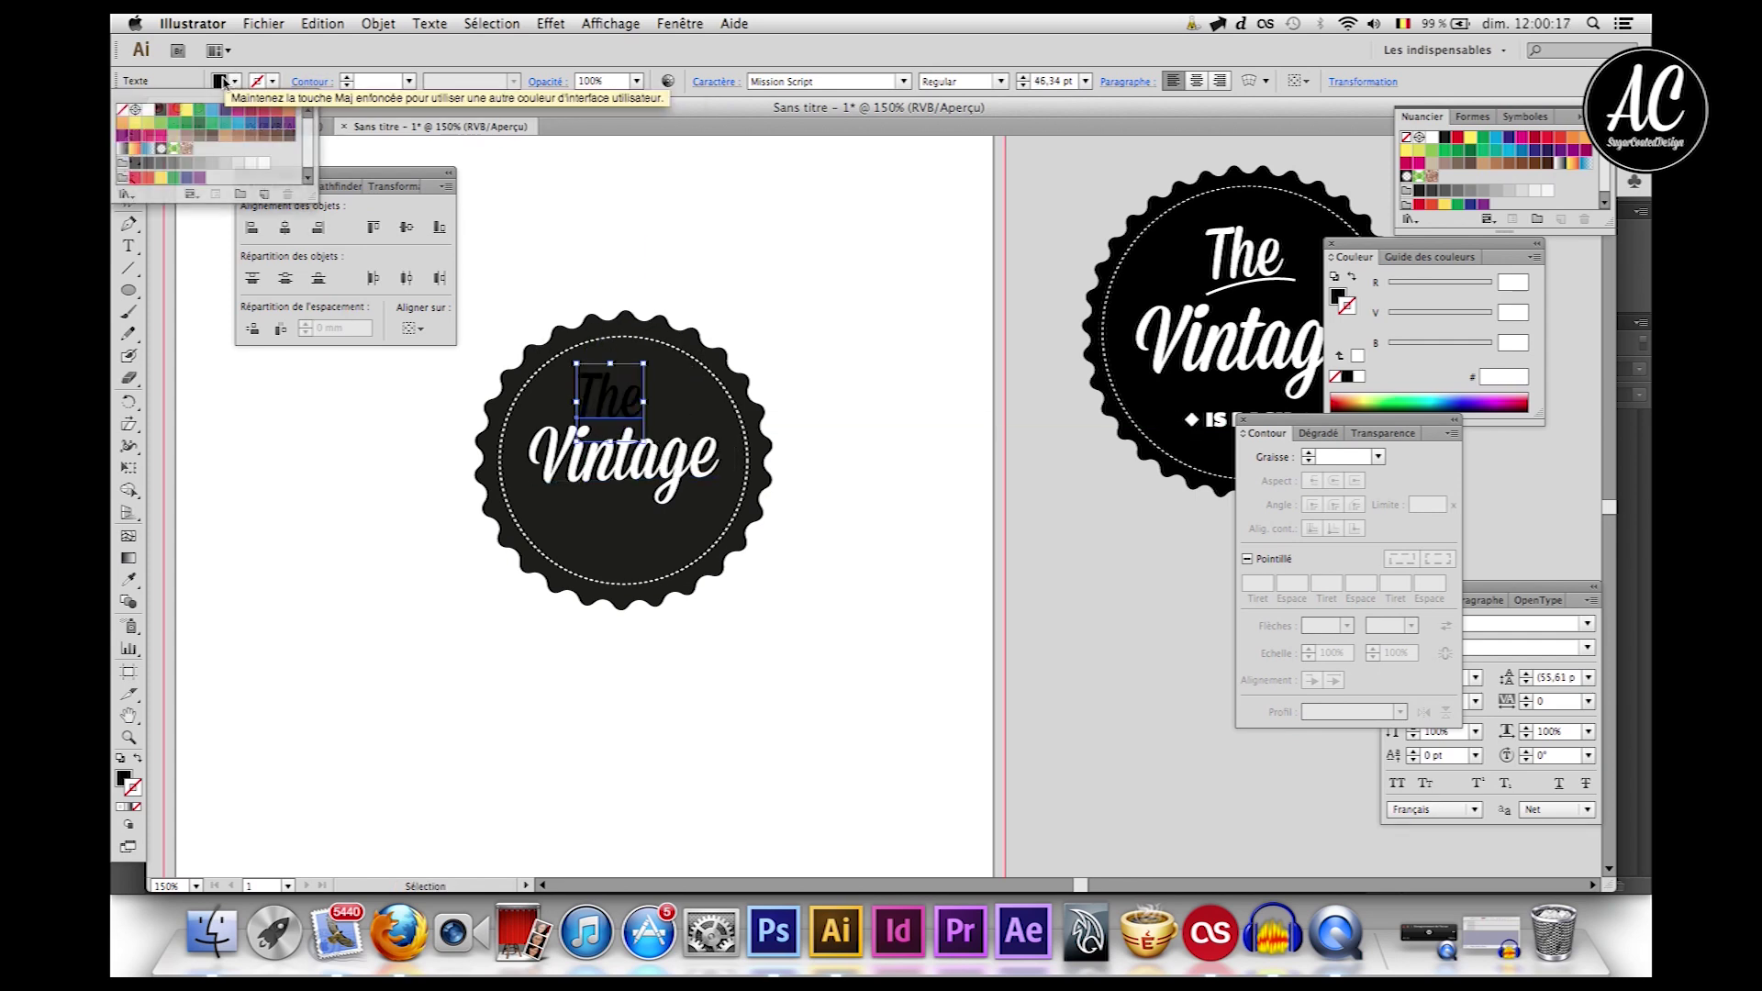
{"action": "left_click", "coordinate": [147, 109]}
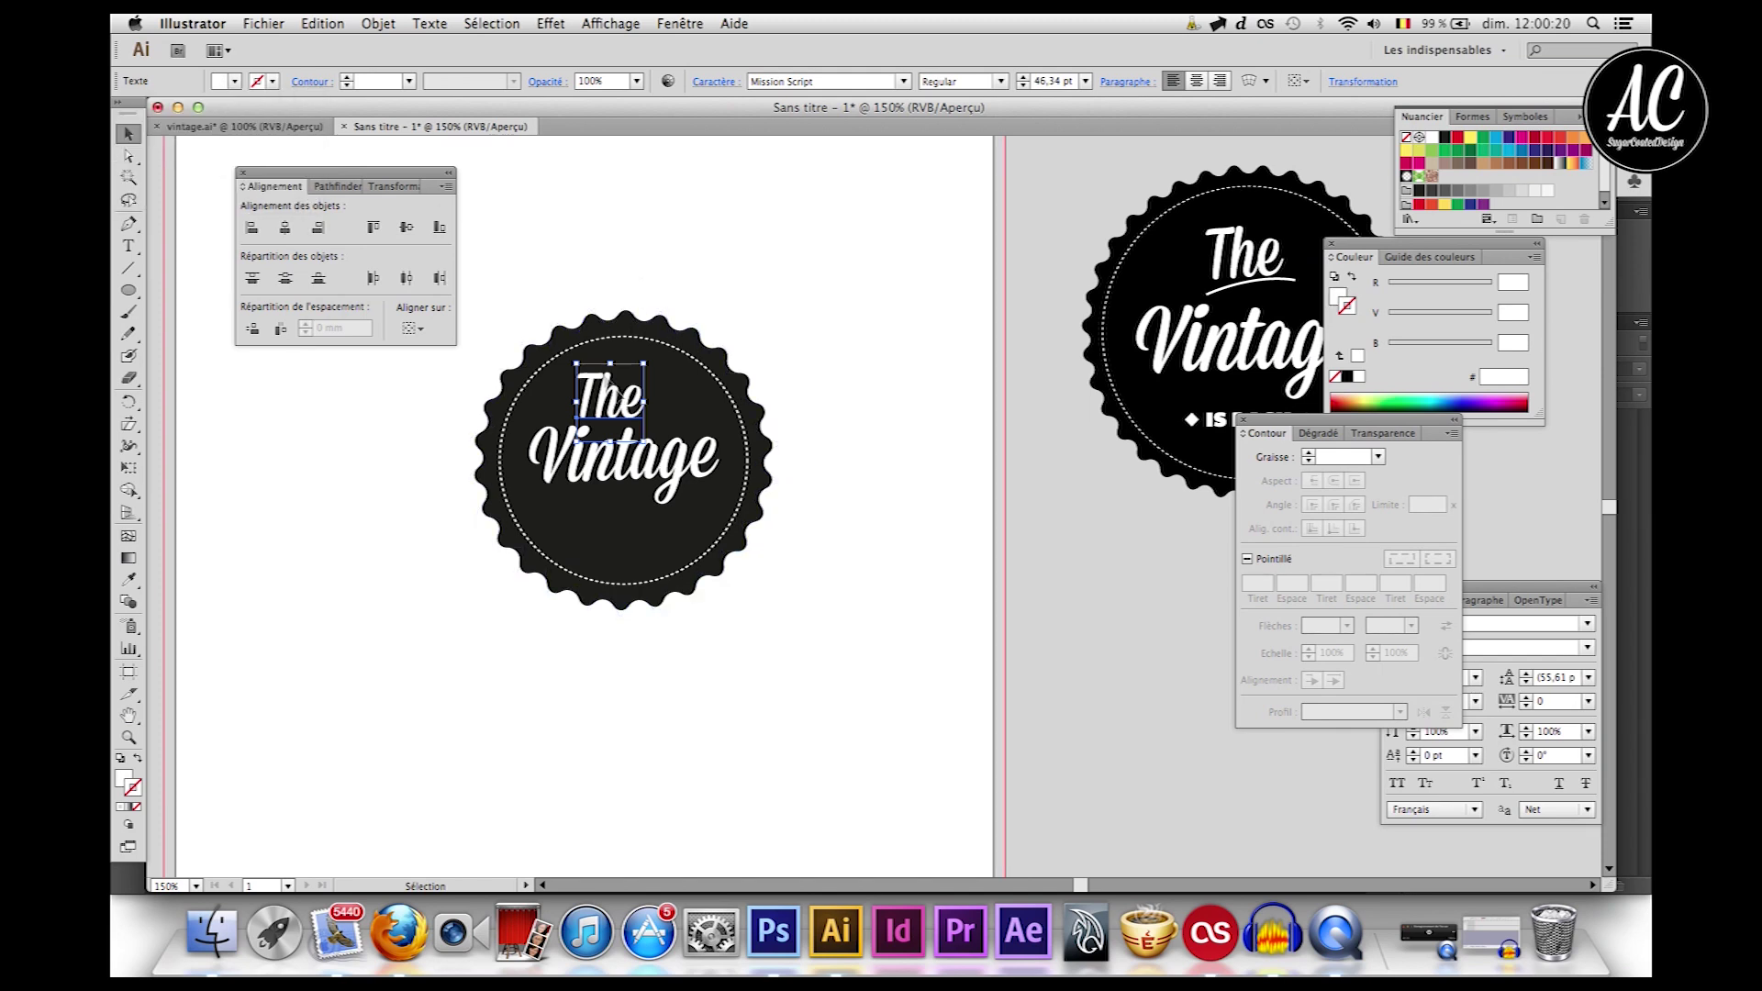
Step: Reduce "The" to about 43 pt, tilt it slightly counter-clockwise and nudge it up and left above "Vintage"
{"action": "mouse_move", "coordinate": [644, 363]}
{"action": "left_mouse_down"}
{"action": "mouse_move", "coordinate": [681, 366]}
{"action": "mouse_move", "coordinate": [654, 364]}
{"action": "left_mouse_up"}
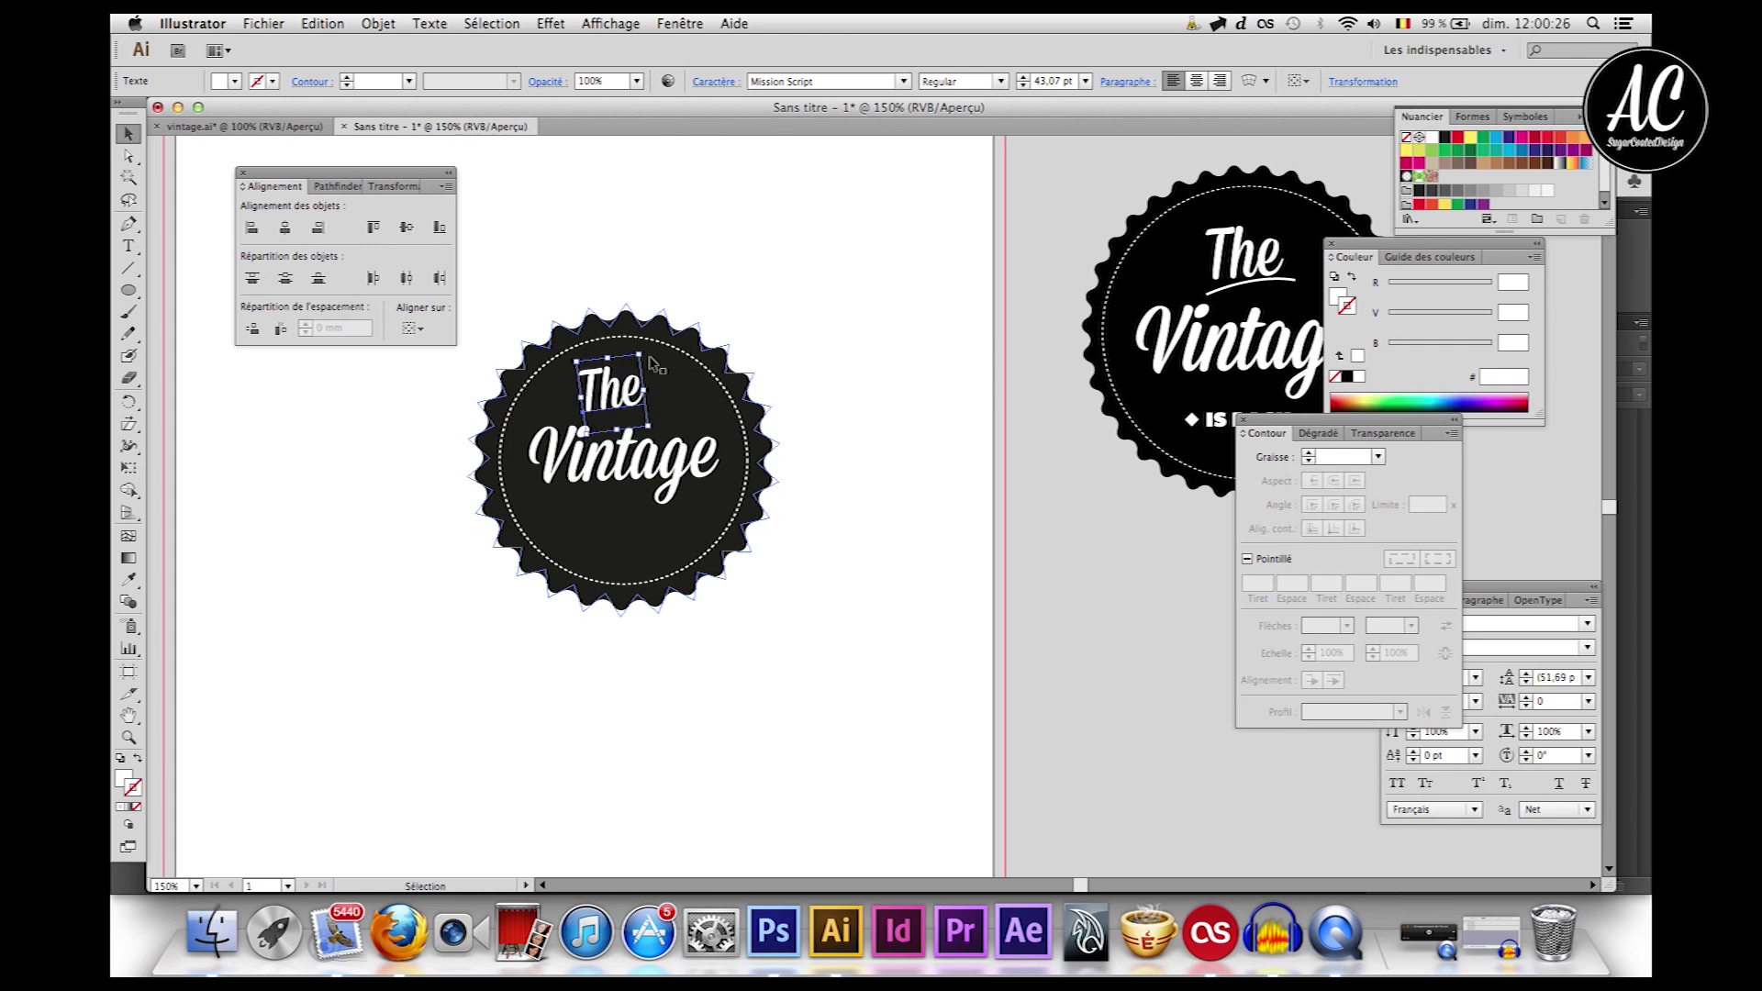
{"action": "key", "text": "super+z"}
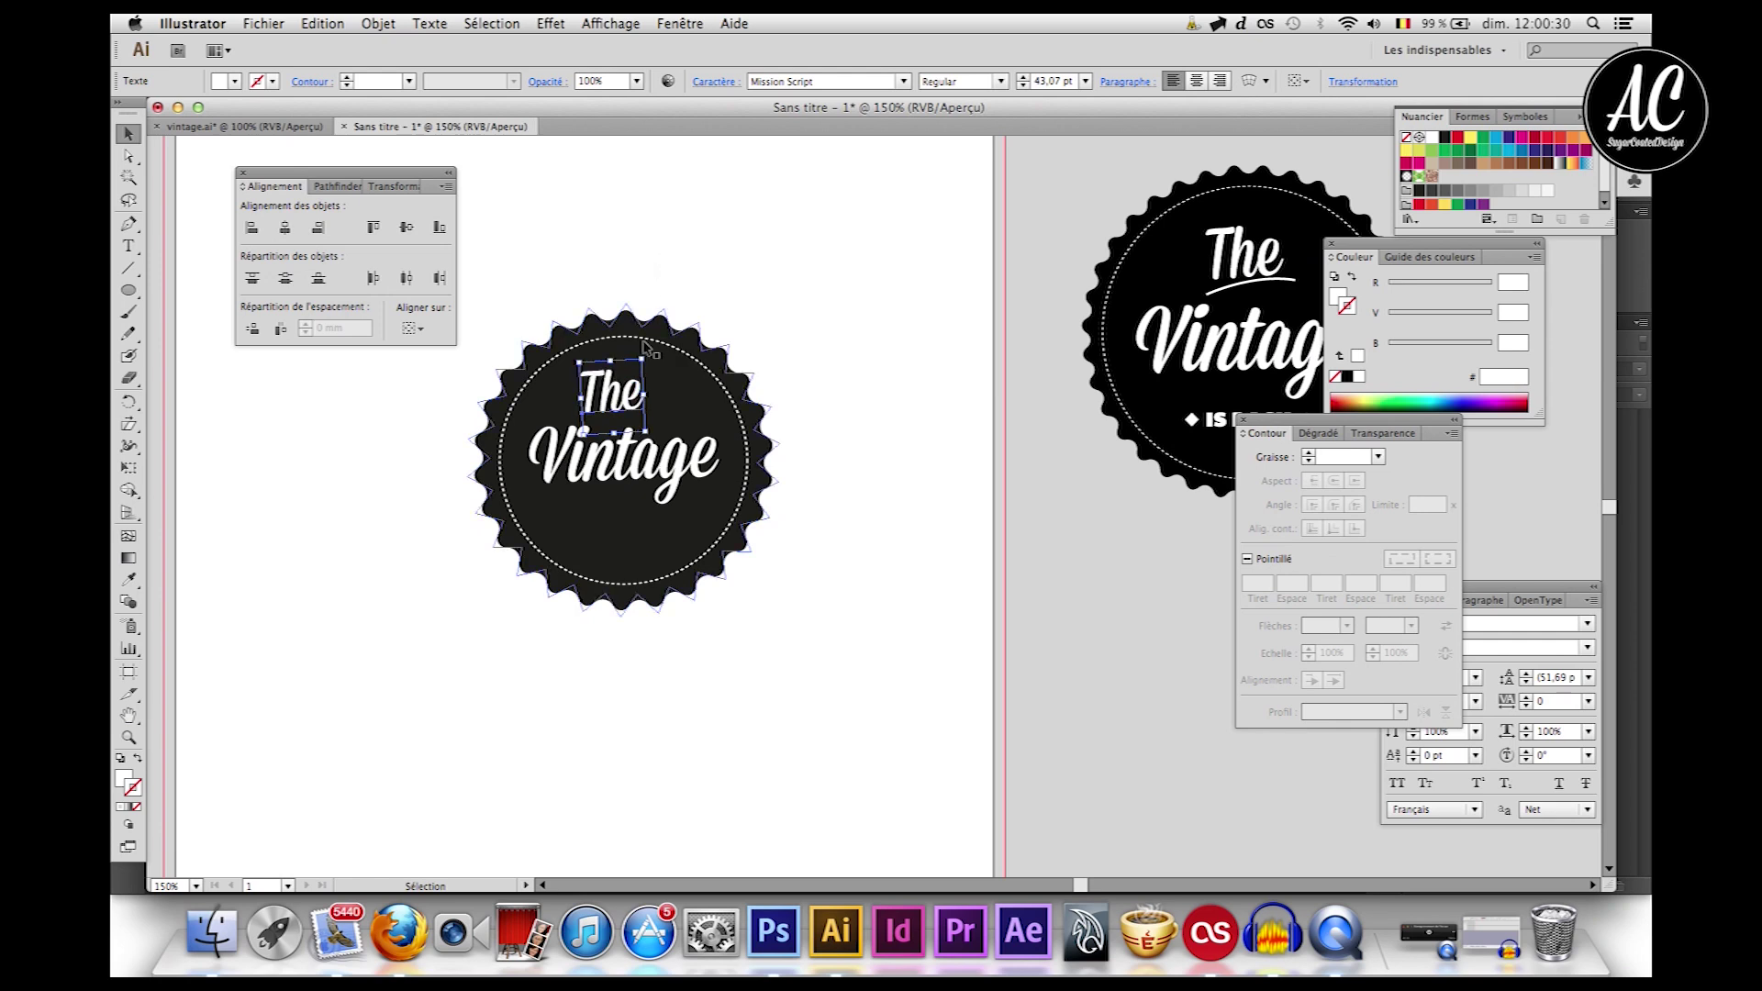
{"action": "left_click", "coordinate": [630, 250]}
{"action": "scroll", "coordinate": [631, 251], "scroll_direction": "left", "scroll_amount": 1}
{"action": "left_click", "coordinate": [617, 376]}
{"action": "key", "text": "Up"}
{"action": "key", "text": "Up"}
{"action": "key", "text": "Up"}
{"action": "key", "text": "Left"}
{"action": "key", "text": "Left"}
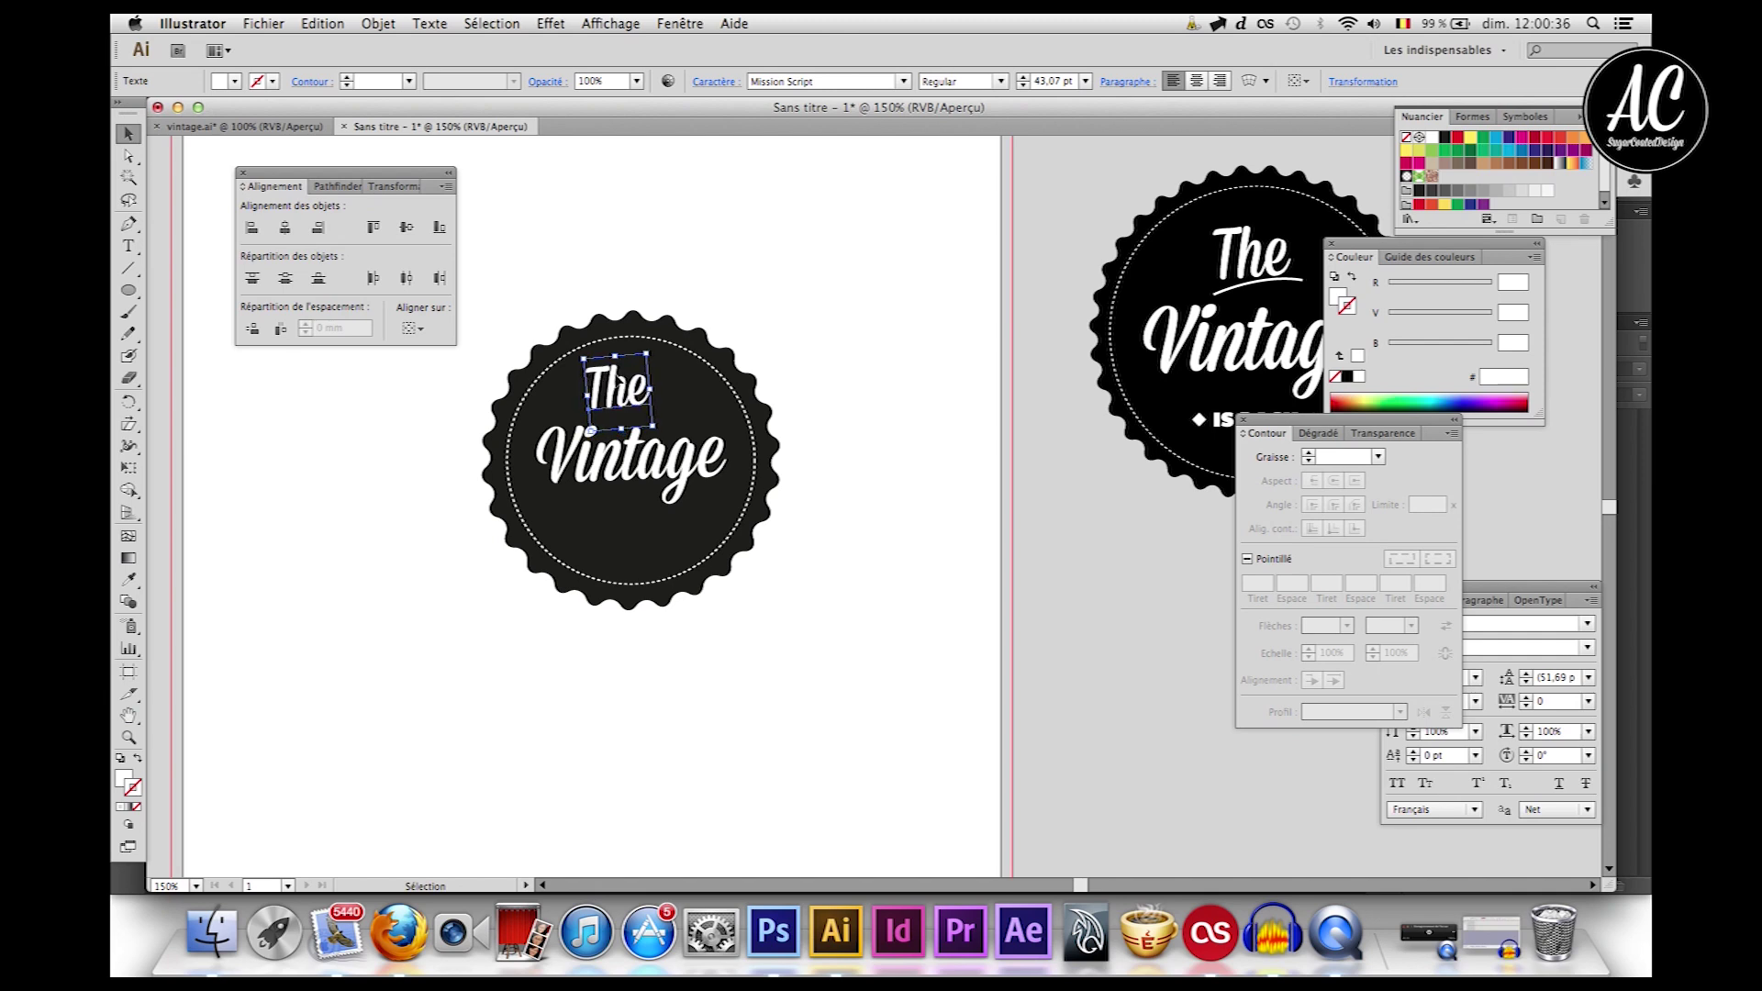
{"action": "left_click", "coordinate": [654, 196]}
Step: Draw a slightly rising curved line about 21 mm wide under "The" with the Pen tool
{"action": "scroll", "coordinate": [654, 197], "scroll_direction": "left", "scroll_amount": 1}
{"action": "left_click", "coordinate": [129, 224]}
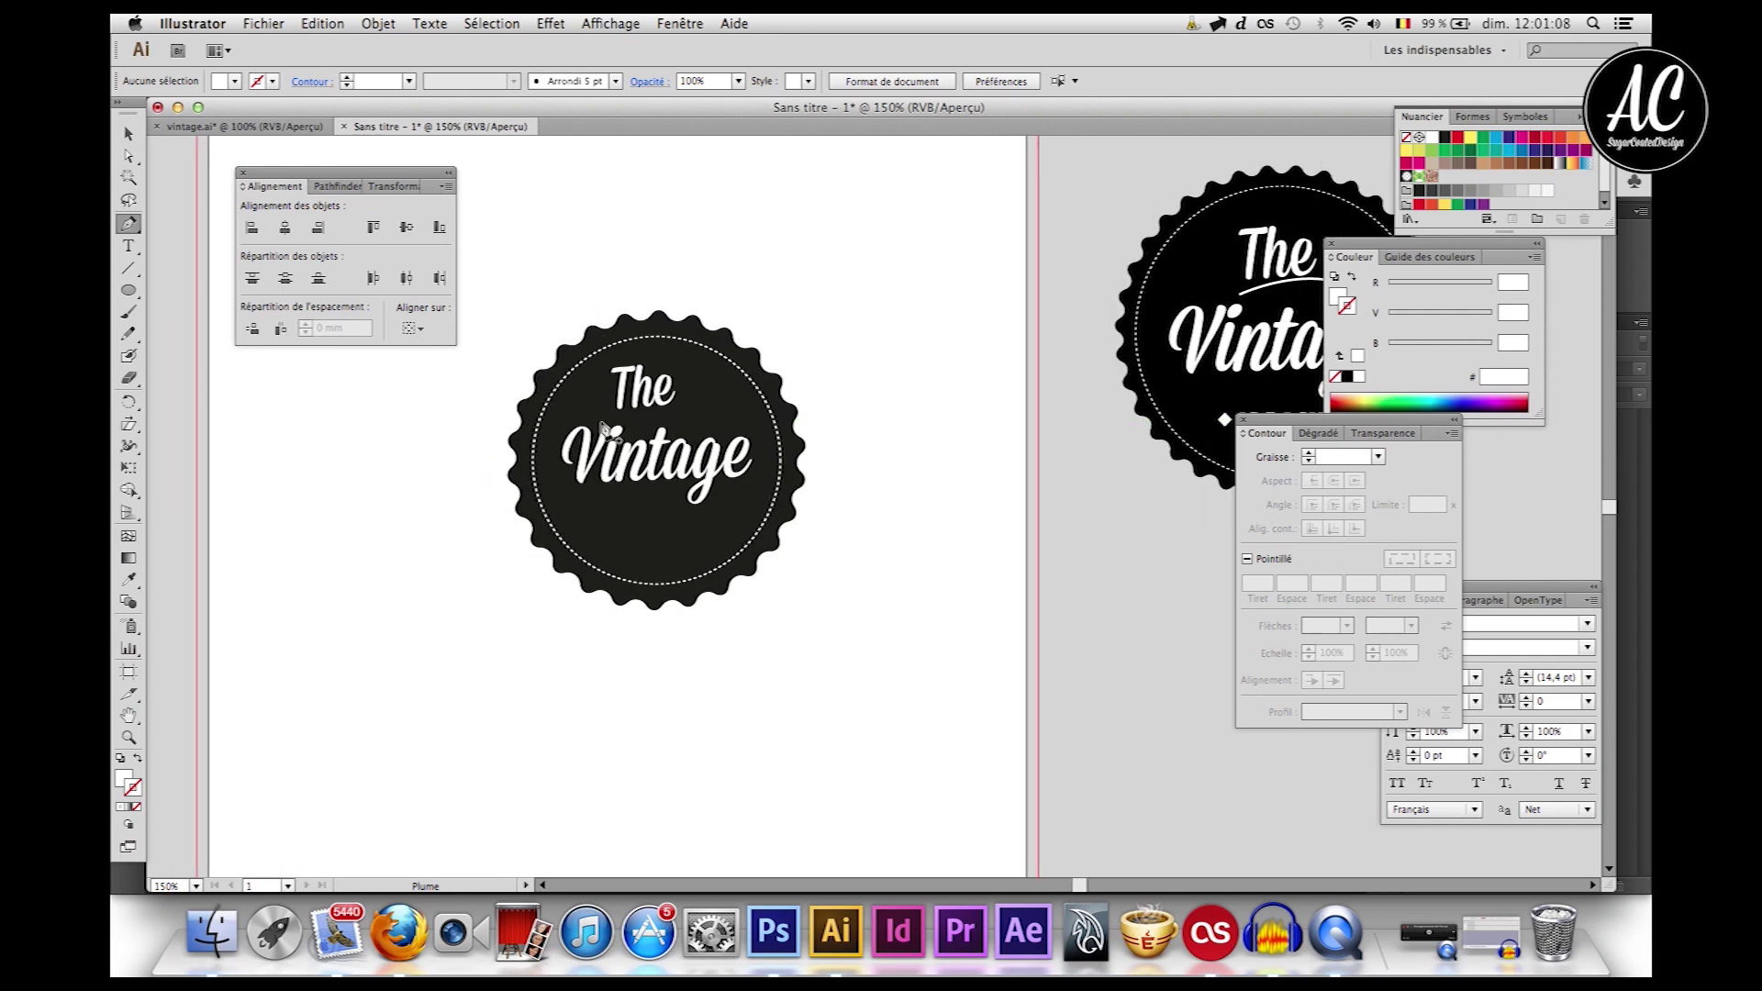
{"action": "mouse_move", "coordinate": [597, 422]}
{"action": "left_mouse_down"}
{"action": "mouse_move", "coordinate": [657, 422]}
{"action": "mouse_move", "coordinate": [616, 421]}
{"action": "left_mouse_up"}
{"action": "left_click_drag", "start_coordinate": [619, 417], "coordinate": [618, 419]}
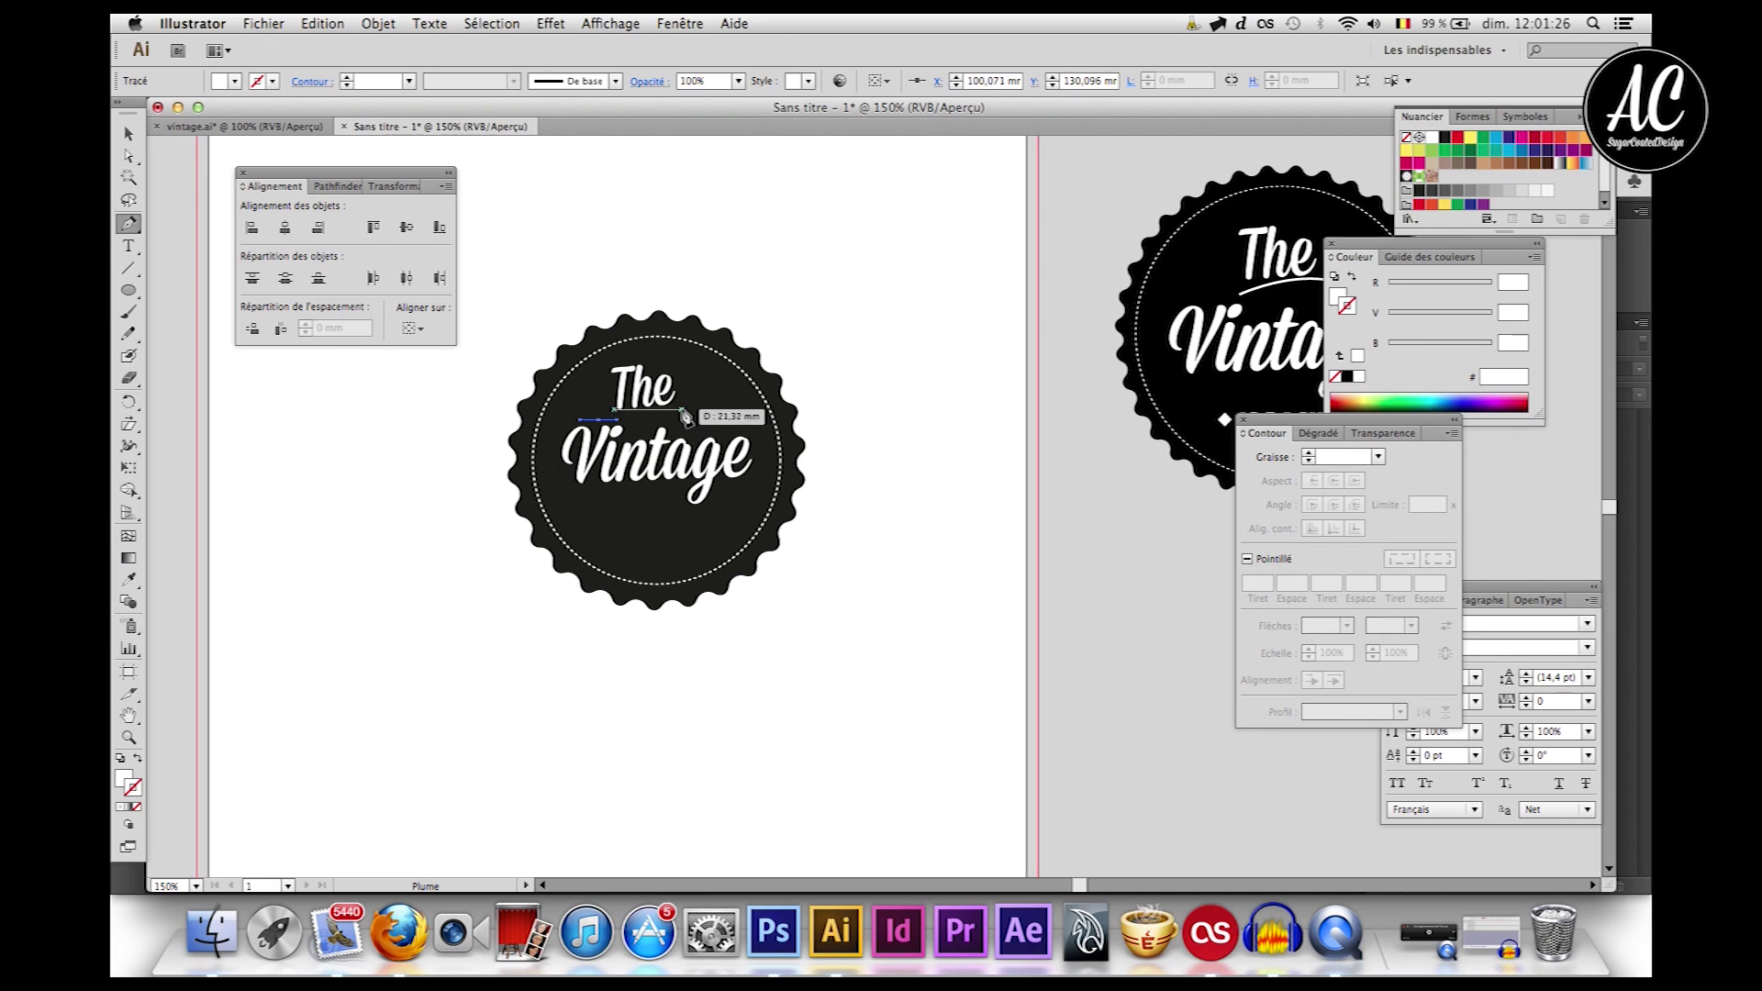
{"action": "left_click", "coordinate": [681, 411]}
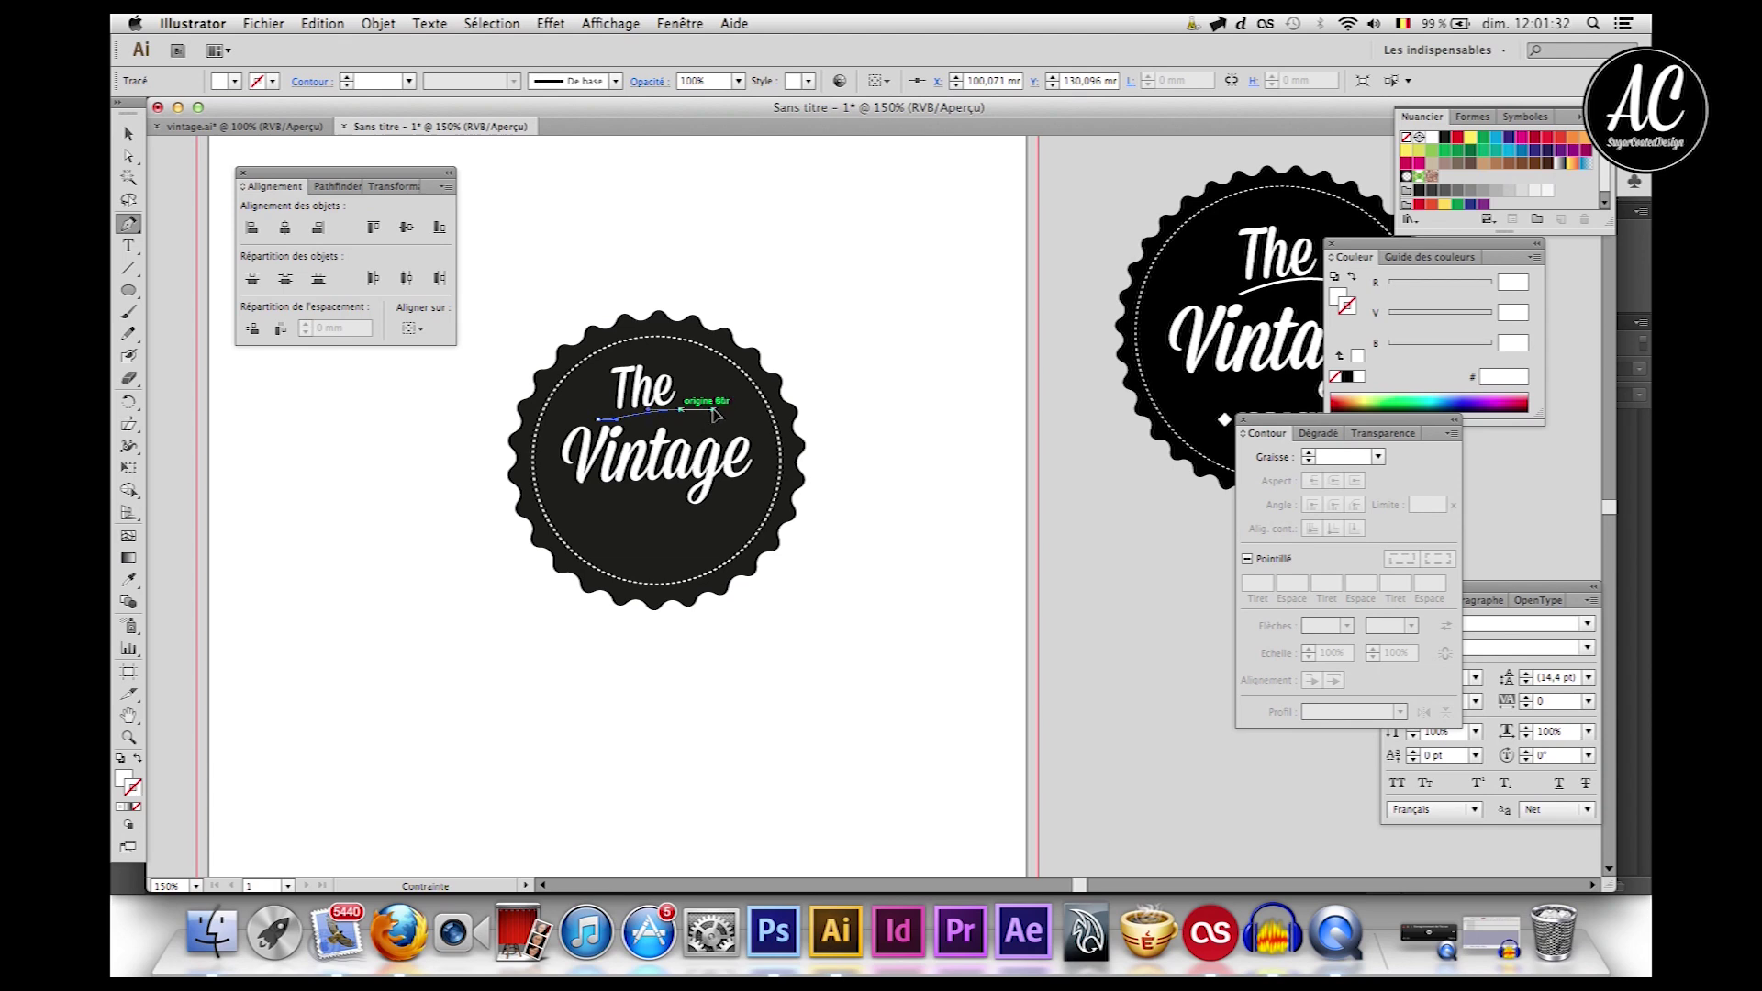
{"action": "left_click", "coordinate": [128, 134]}
{"action": "left_click", "coordinate": [300, 598]}
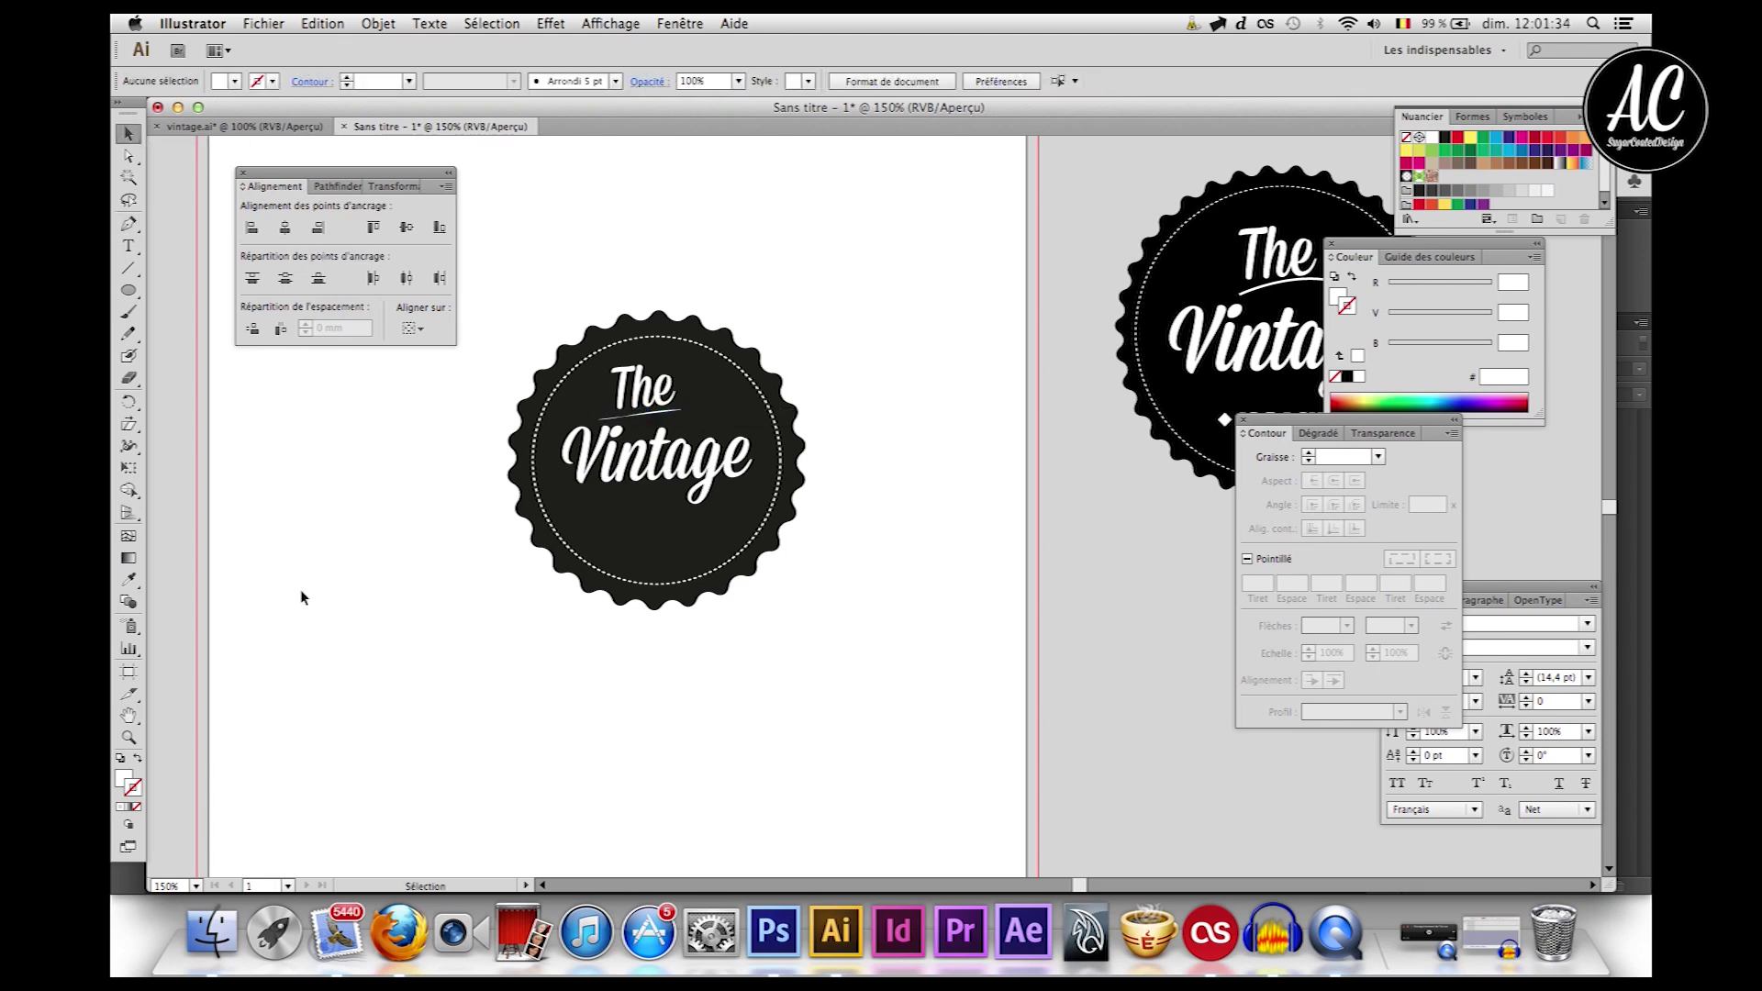
Step: Remove the fill of the line under "The" and give it a white stroke
{"action": "left_click", "coordinate": [655, 417]}
{"action": "left_click", "coordinate": [221, 84]}
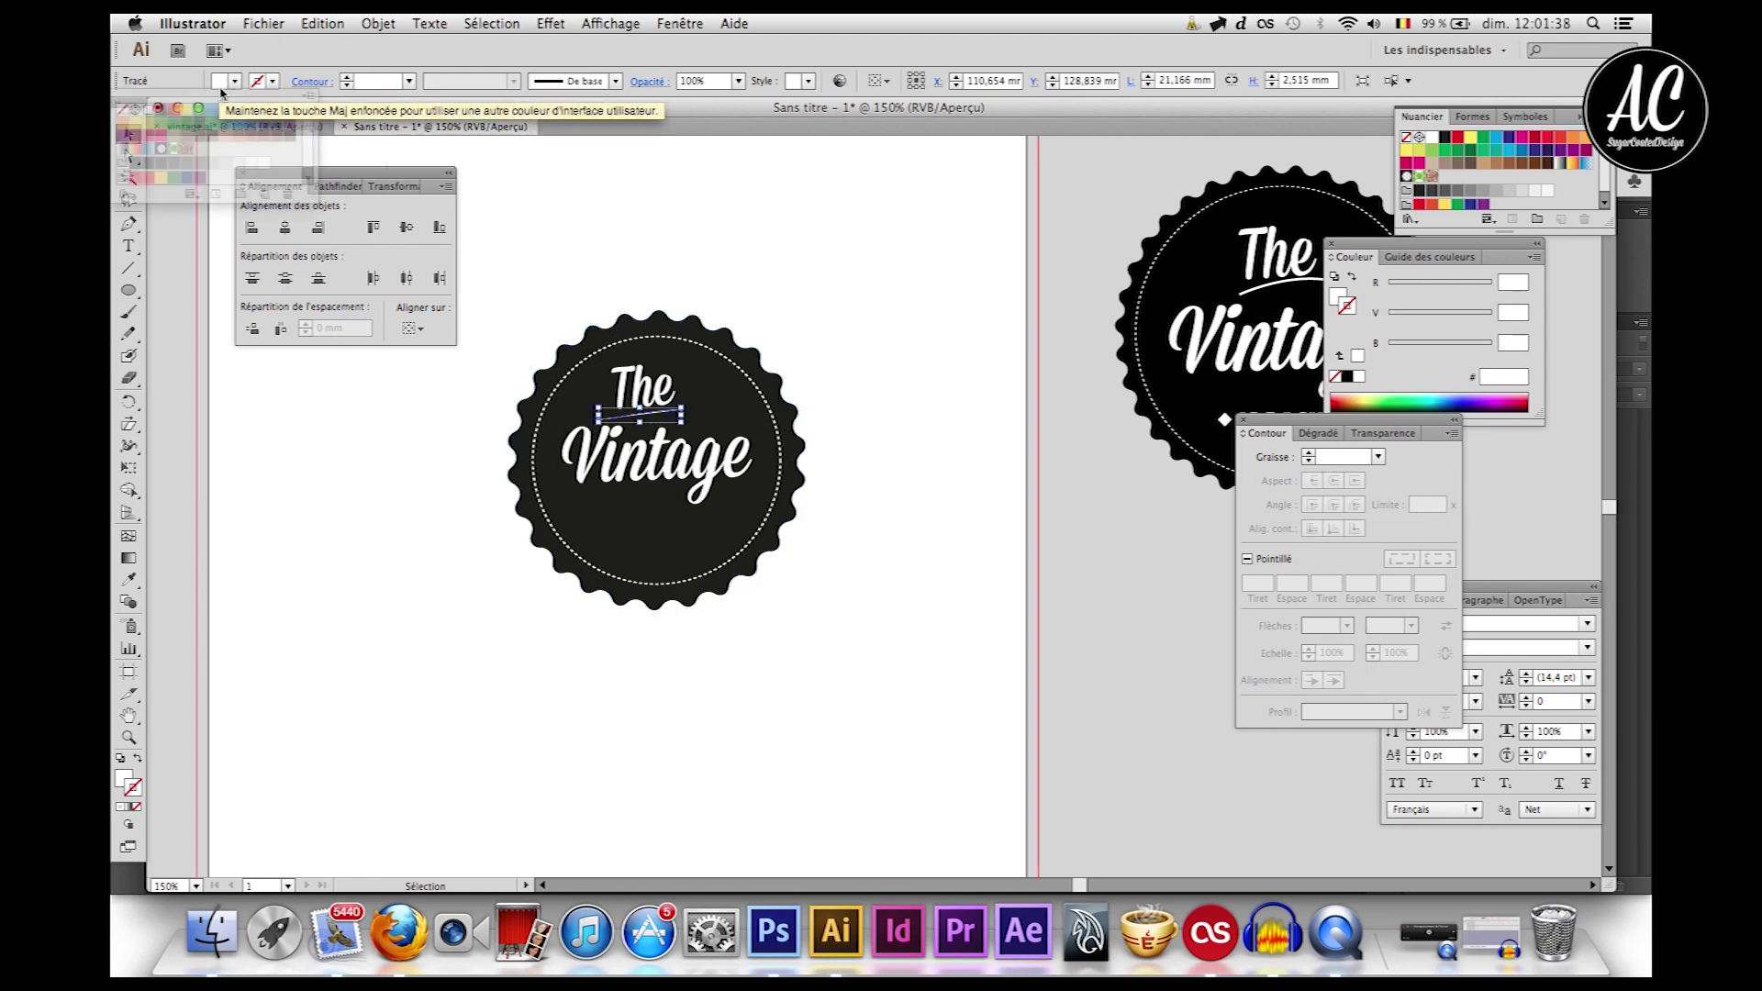
{"action": "left_click", "coordinate": [124, 110]}
{"action": "left_click", "coordinate": [251, 84]}
{"action": "left_click", "coordinate": [253, 82]}
{"action": "left_click", "coordinate": [150, 114]}
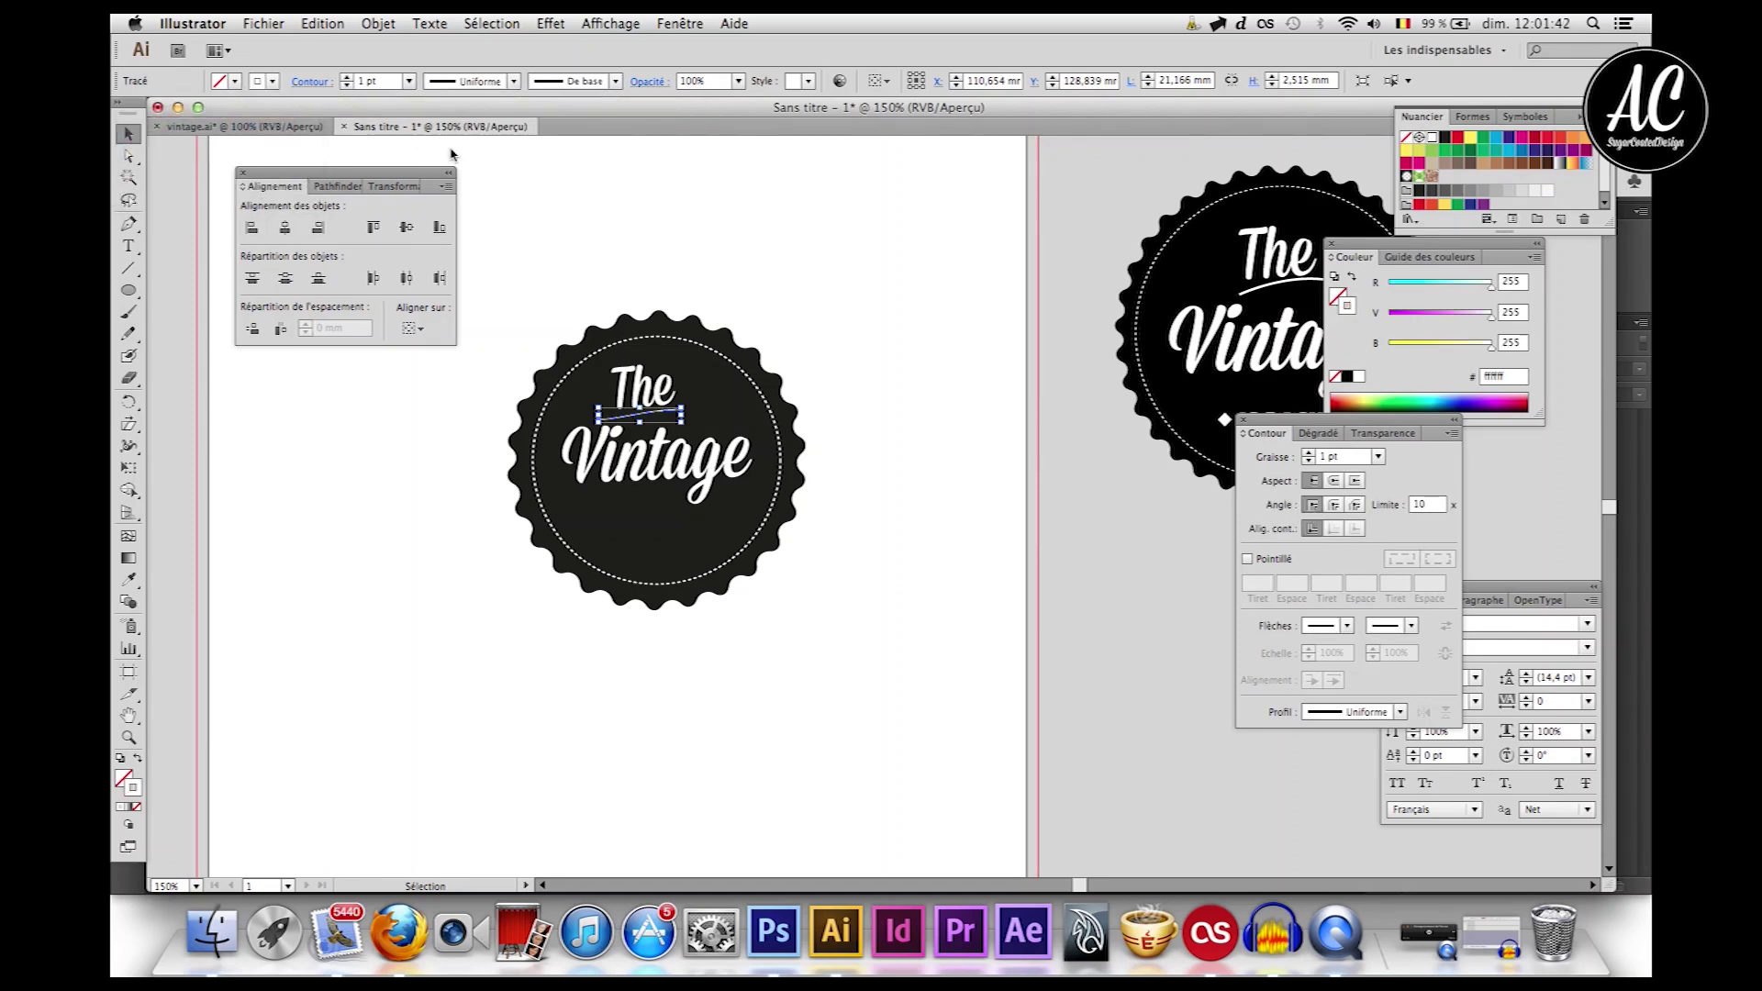
{"action": "left_click", "coordinate": [602, 275]}
Step: Set the stroke weight of the line under "The" to 3 pt
{"action": "left_click", "coordinate": [626, 422]}
{"action": "left_click", "coordinate": [369, 81]}
{"action": "type", "text": "3"}
{"action": "key", "text": "Return"}
{"action": "left_click", "coordinate": [848, 244]}
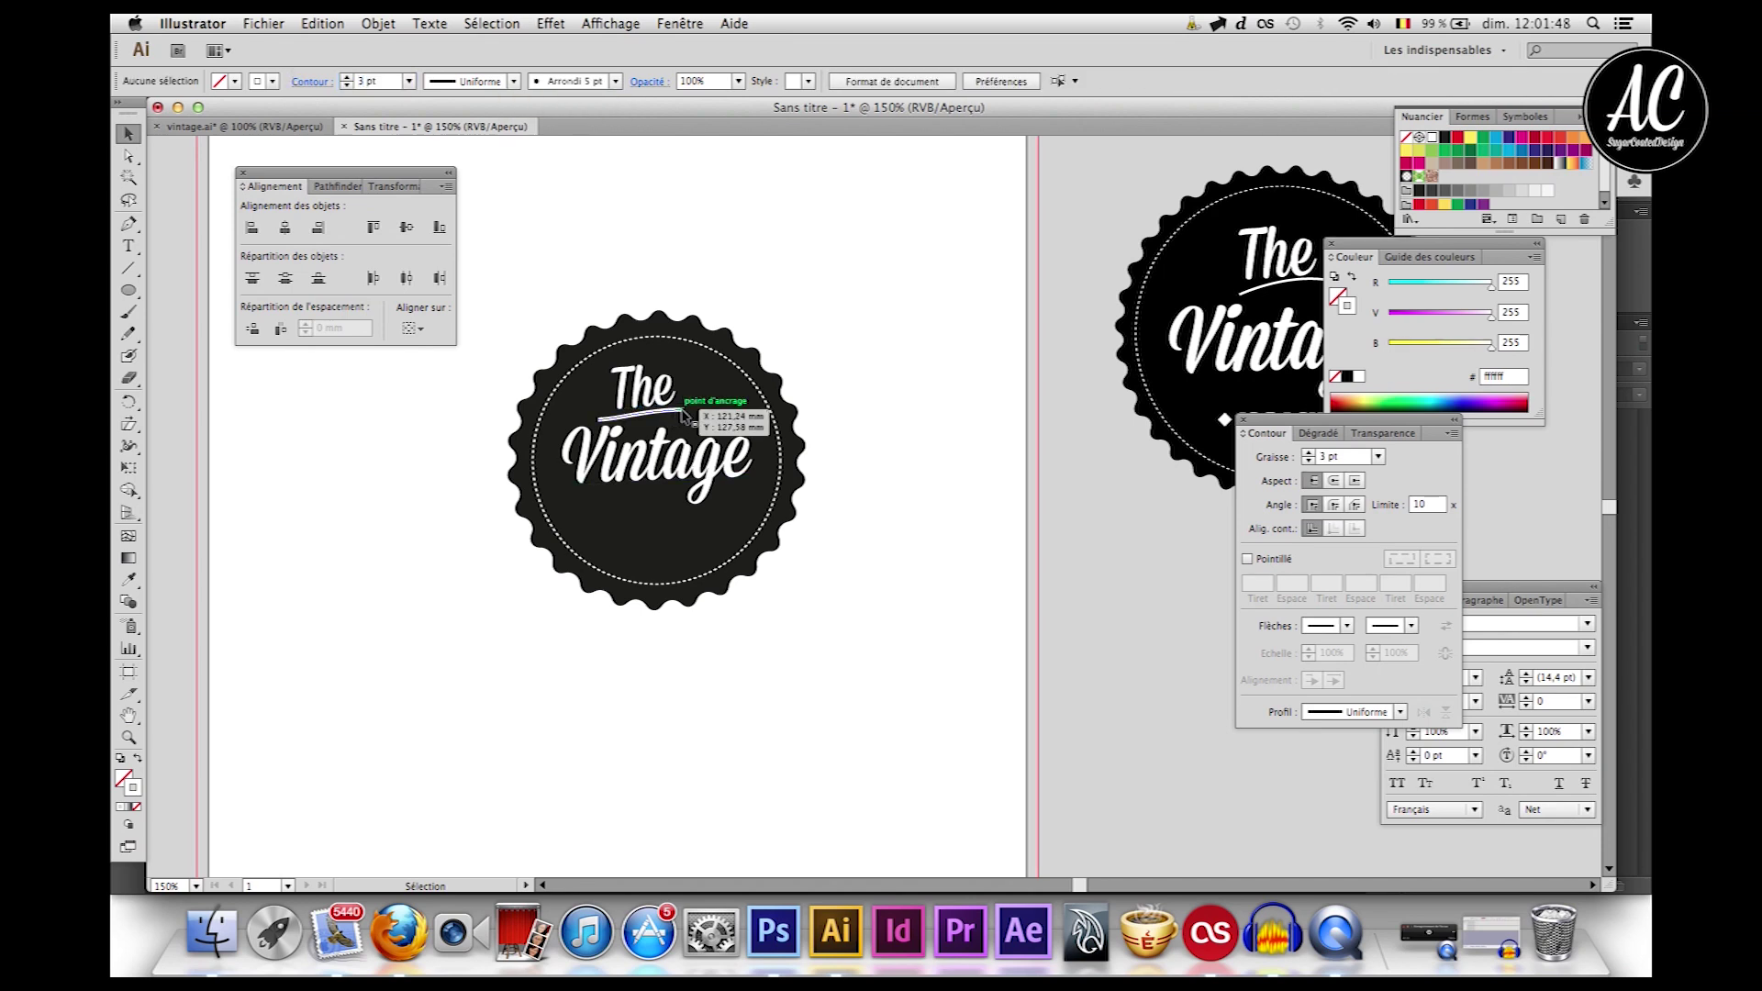
Step: Give the underline's stroke round caps and round joins
{"action": "key", "text": "super+plus"}
{"action": "key", "text": "super+plus"}
{"action": "key", "text": "super+plus"}
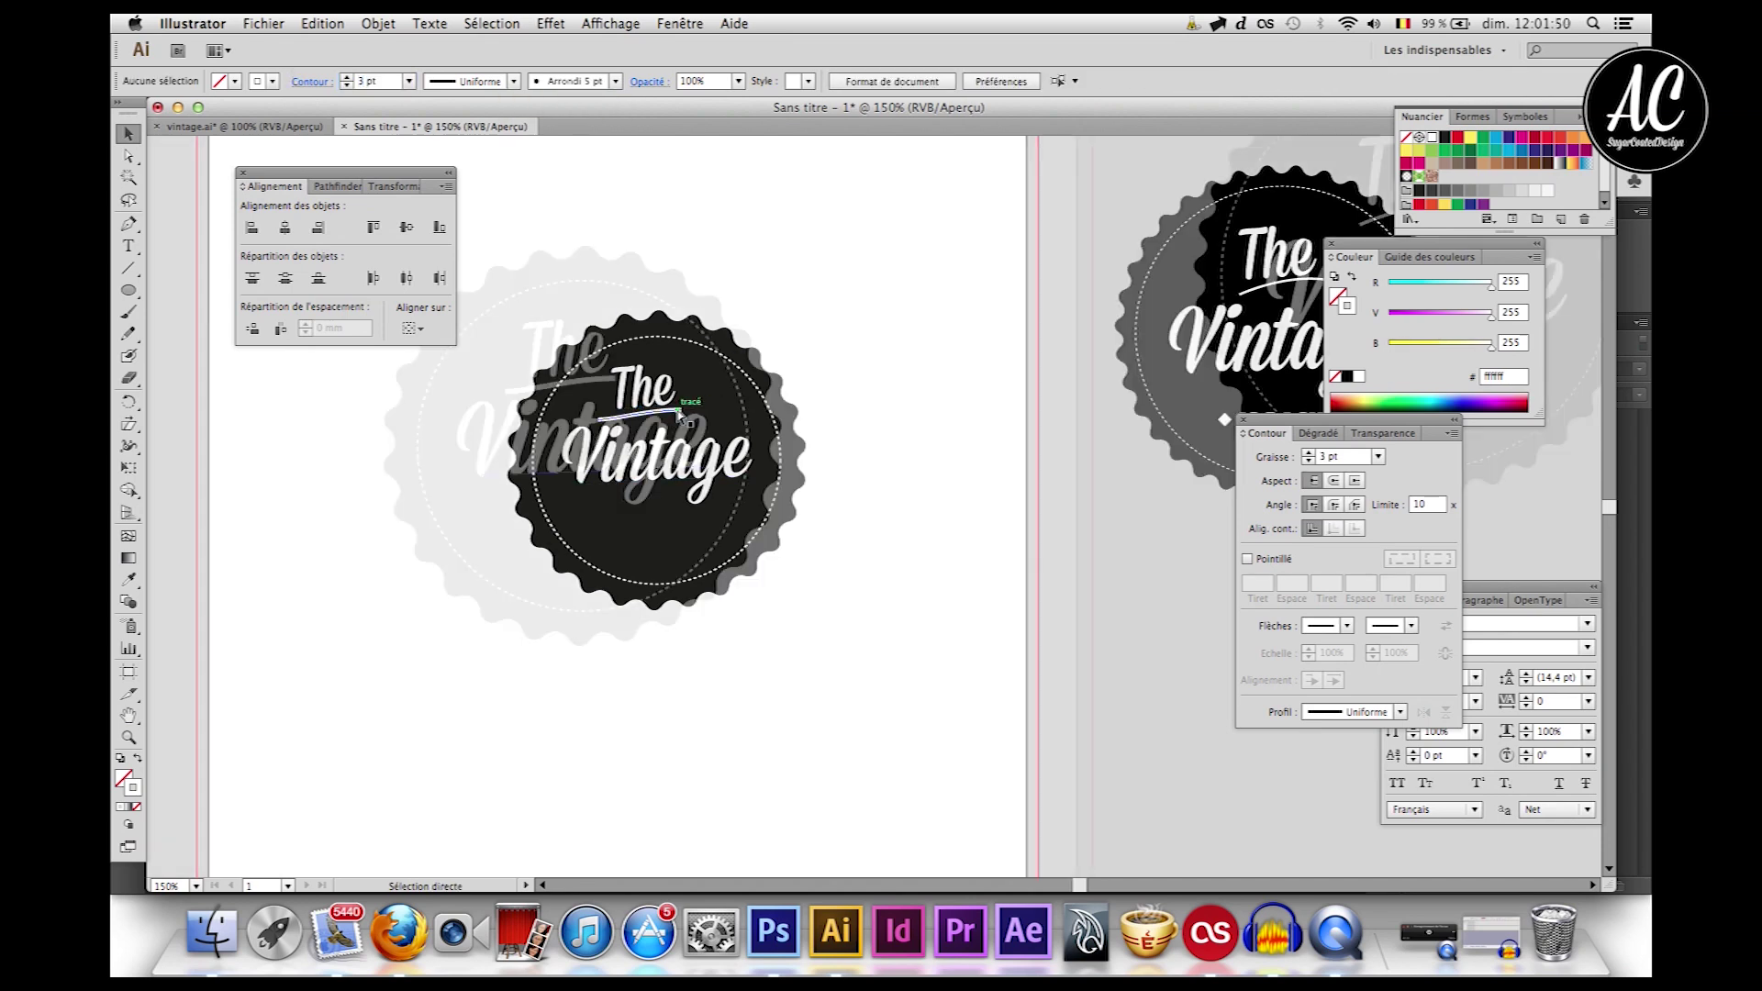
{"action": "scroll", "coordinate": [680, 417], "scroll_direction": "left", "scroll_amount": 5}
{"action": "scroll", "coordinate": [680, 418], "scroll_direction": "up", "scroll_amount": 3}
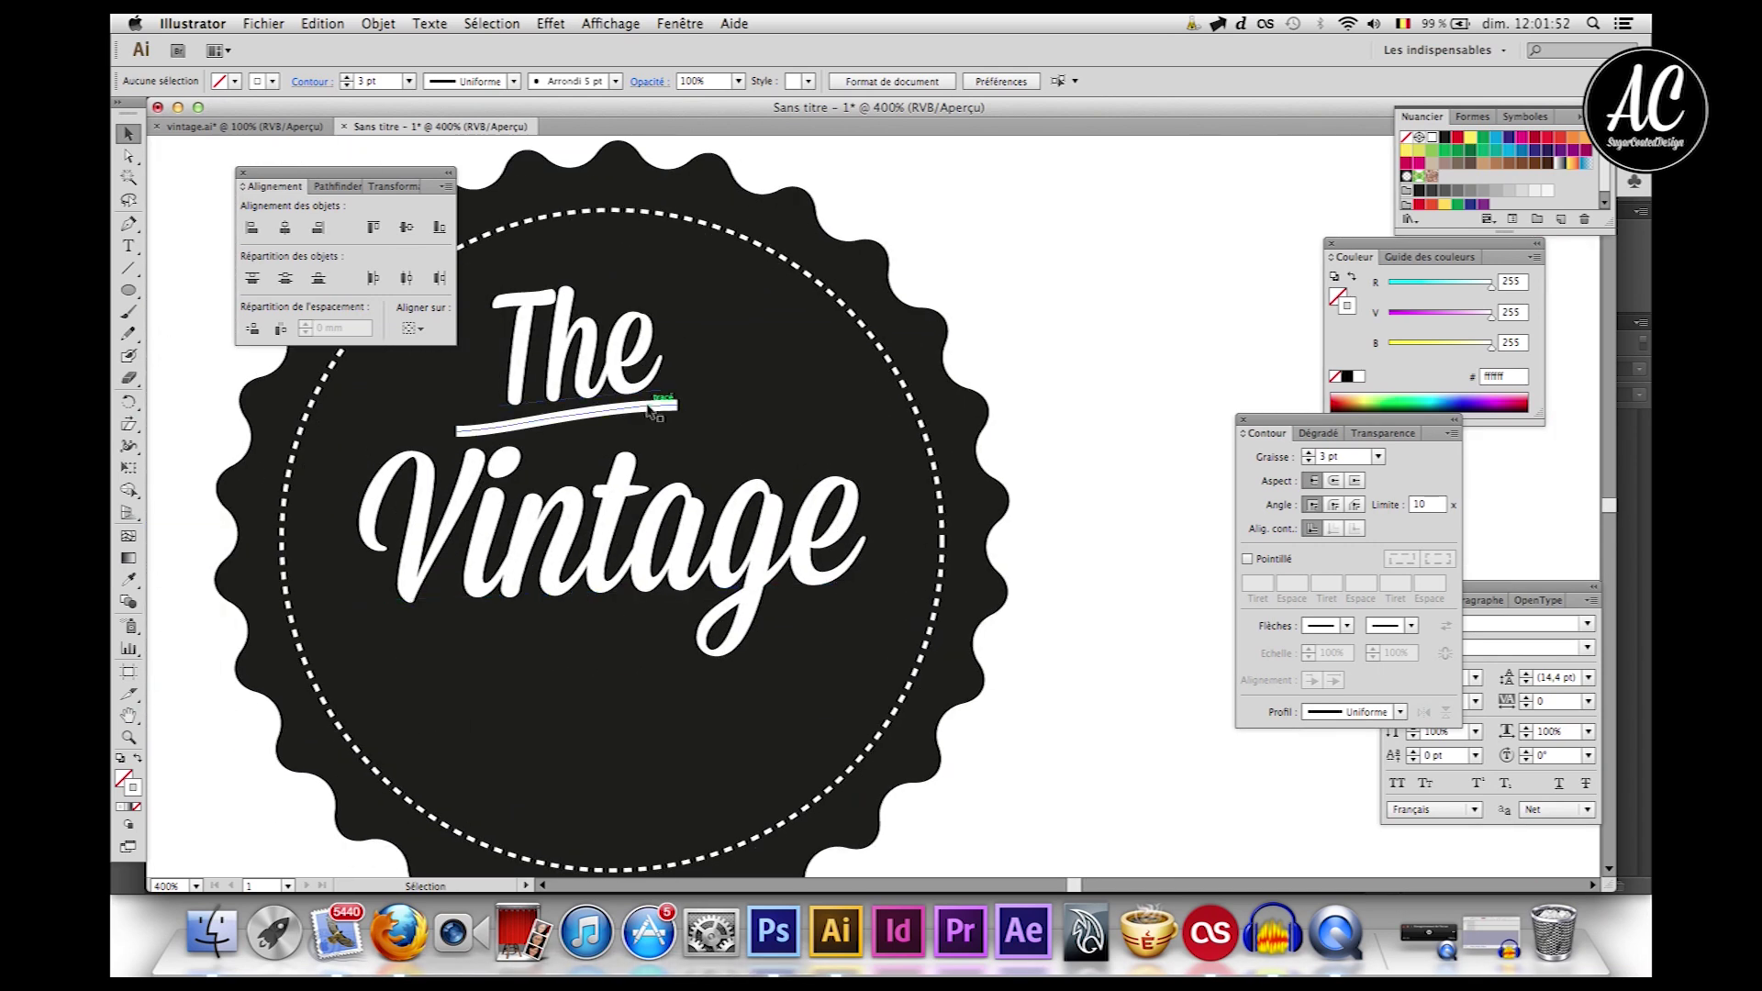
{"action": "left_click", "coordinate": [624, 413]}
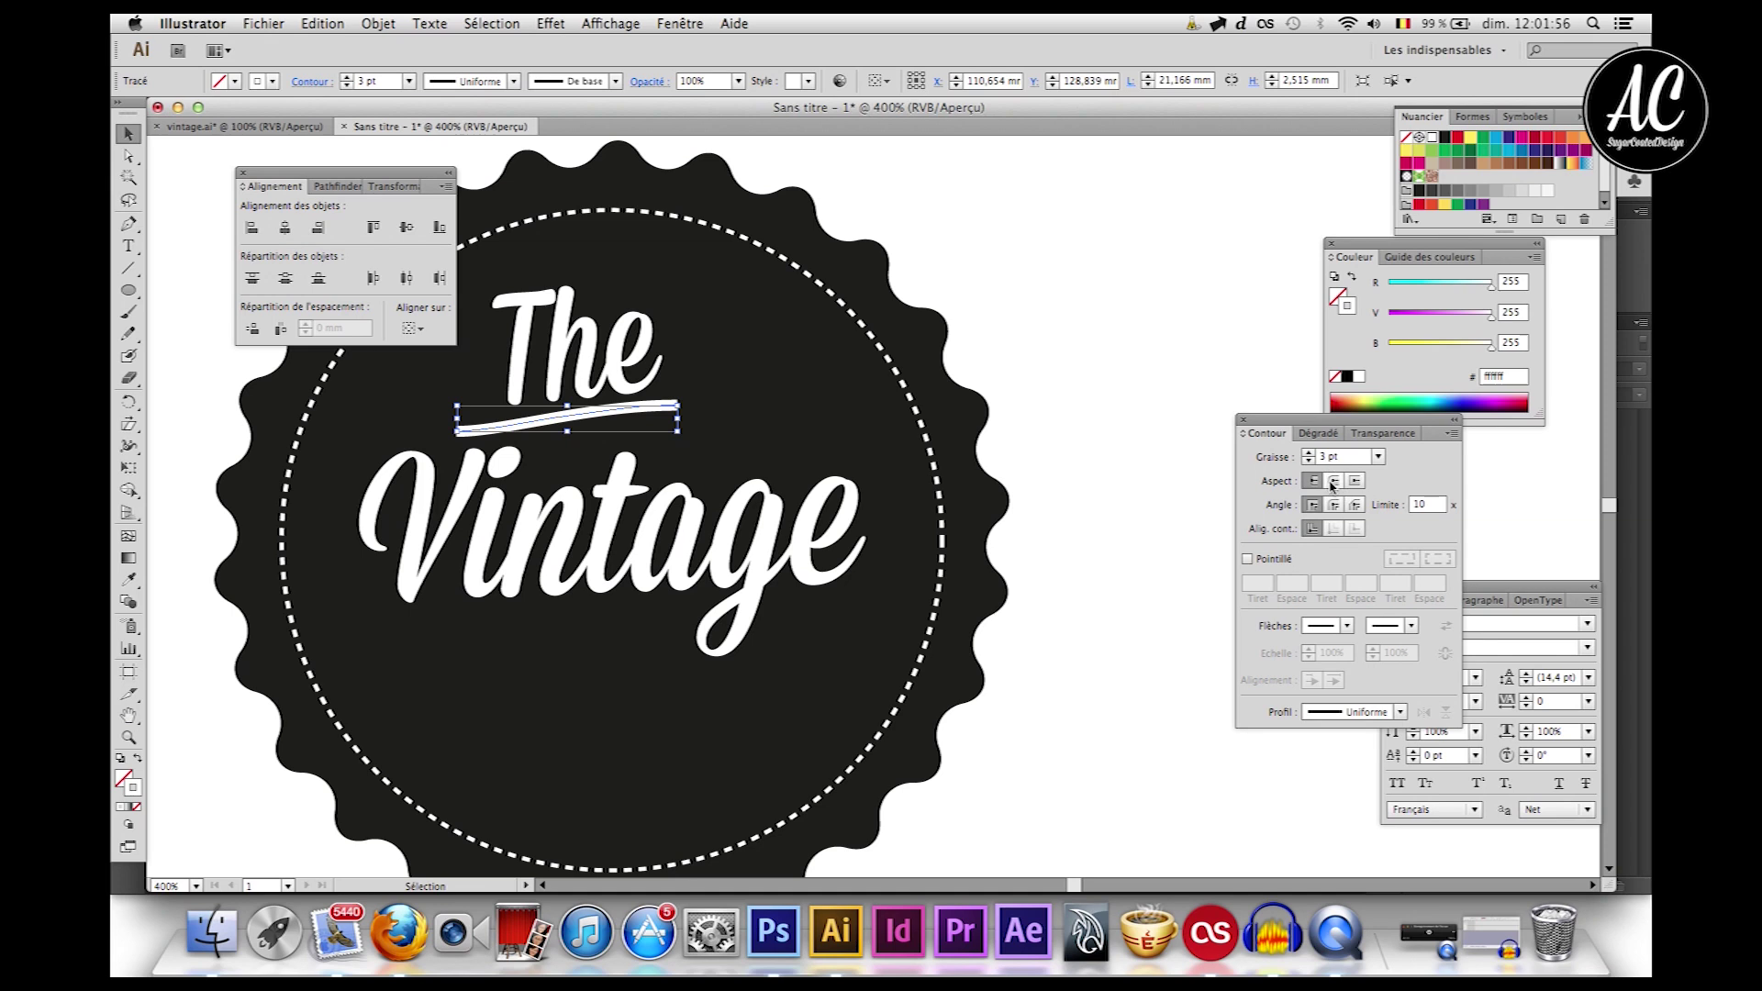
{"action": "left_click", "coordinate": [1333, 481]}
{"action": "left_click", "coordinate": [1335, 506]}
{"action": "left_click", "coordinate": [1081, 235]}
Step: Reshape the underline into a gentle upward arch by adjusting the direction handles of its end anchor points and its curve
{"action": "scroll", "coordinate": [1081, 235], "scroll_direction": "up", "scroll_amount": 2}
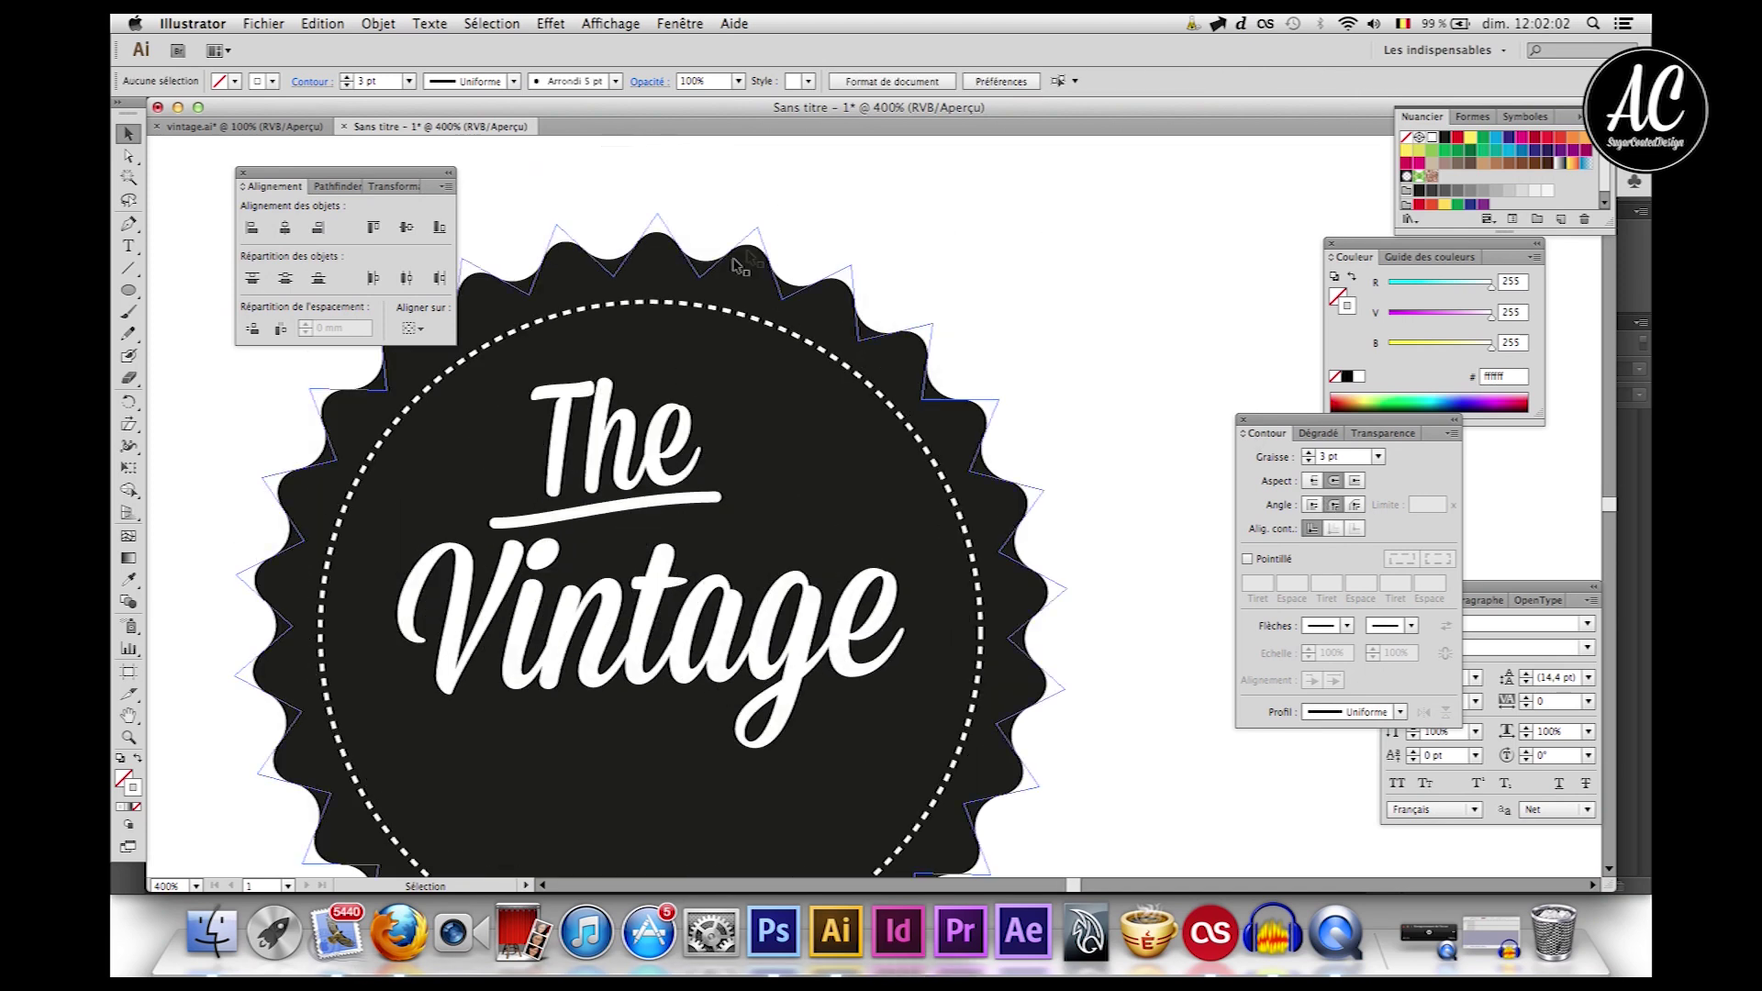
{"action": "left_click", "coordinate": [514, 569]}
{"action": "left_click", "coordinate": [533, 519]}
{"action": "left_click", "coordinate": [128, 156]}
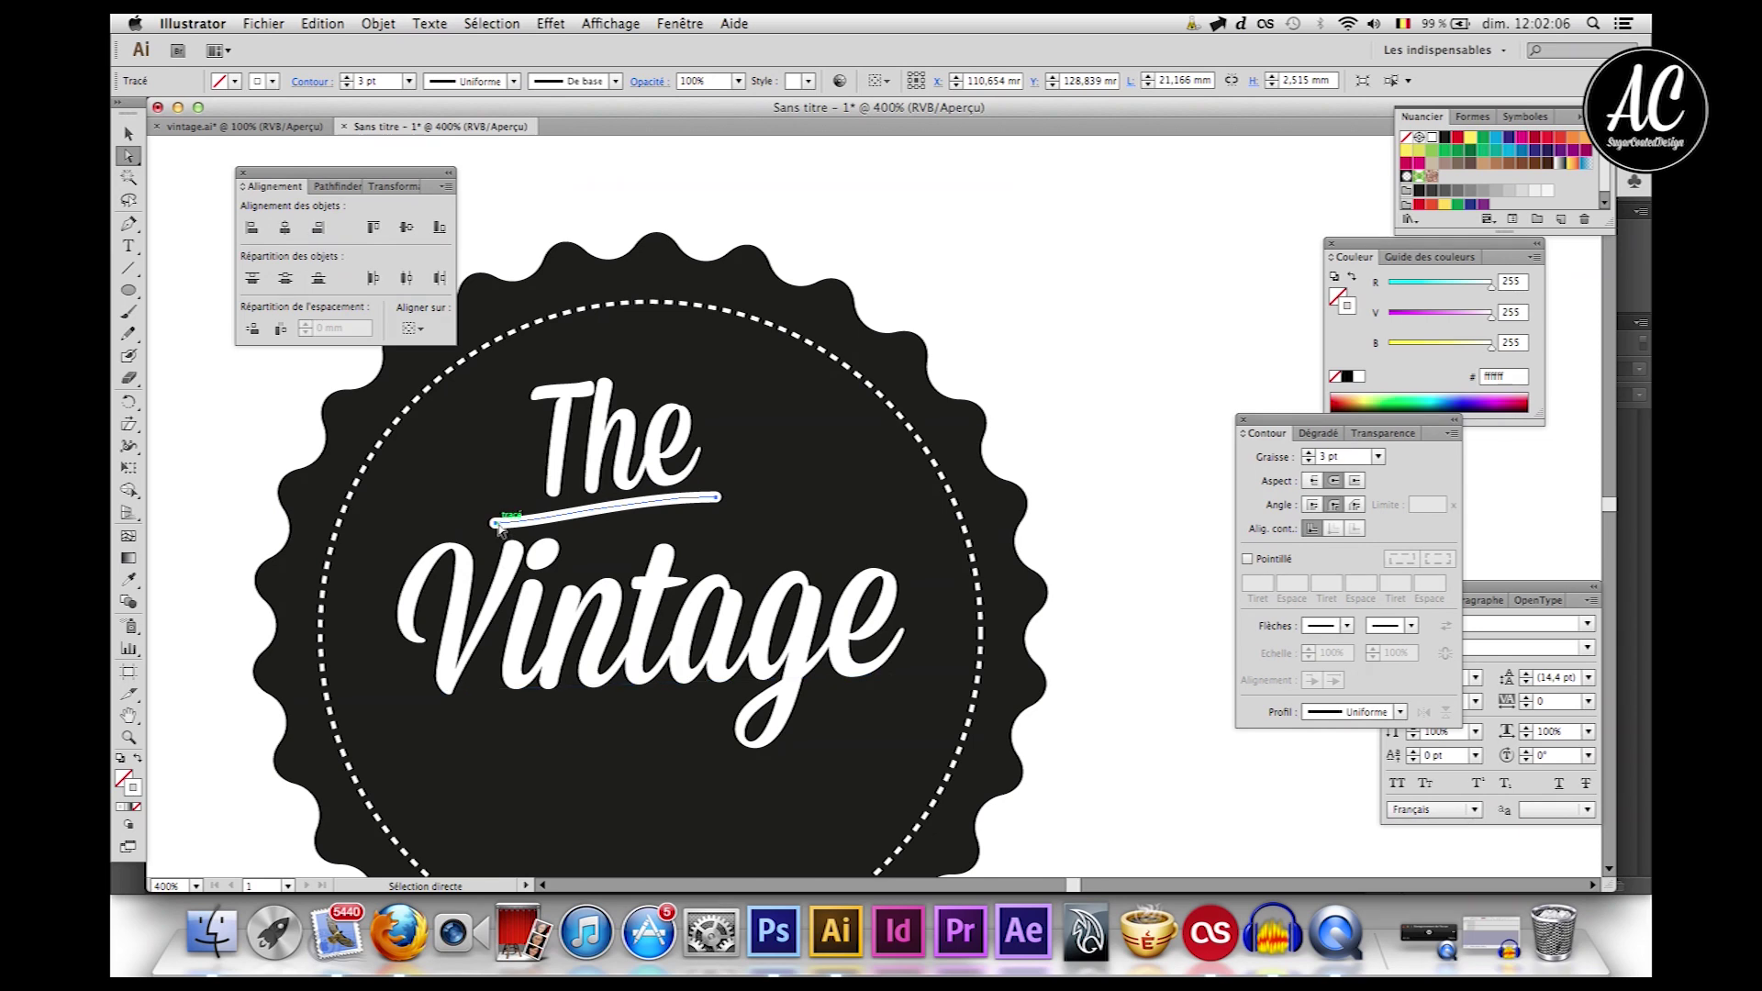
{"action": "left_click_drag", "start_coordinate": [501, 525], "coordinate": [536, 512]}
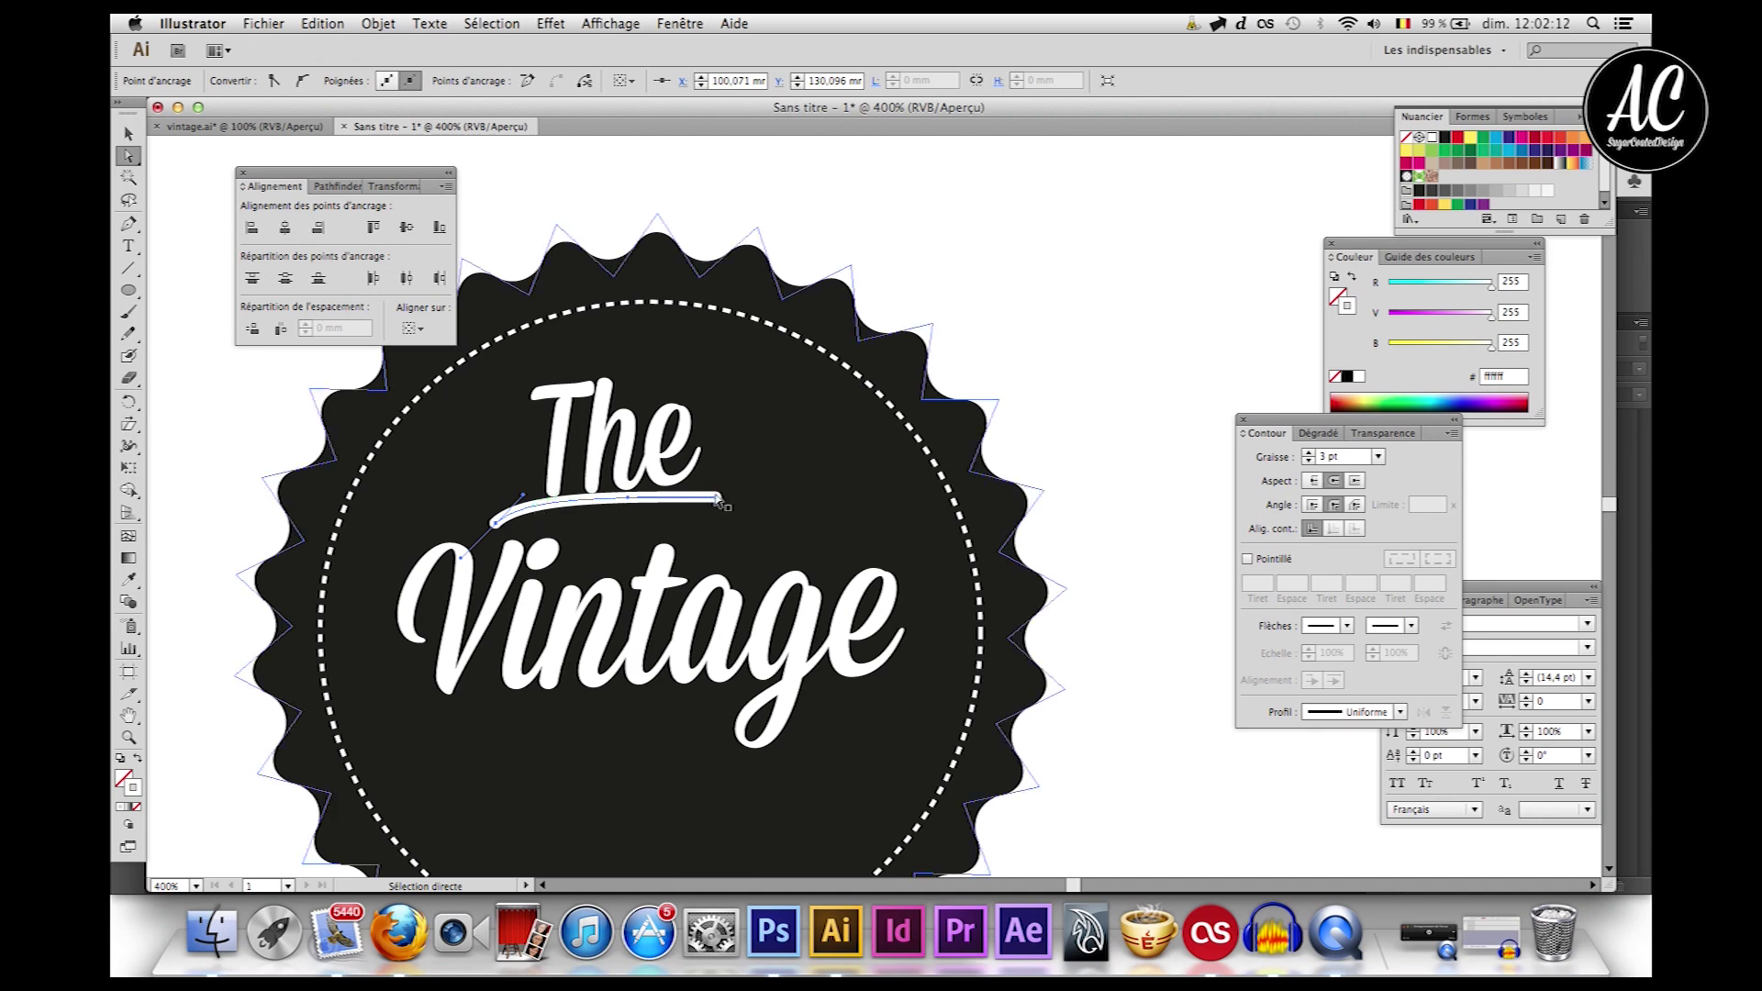
{"action": "left_click_drag", "start_coordinate": [722, 503], "coordinate": [800, 505]}
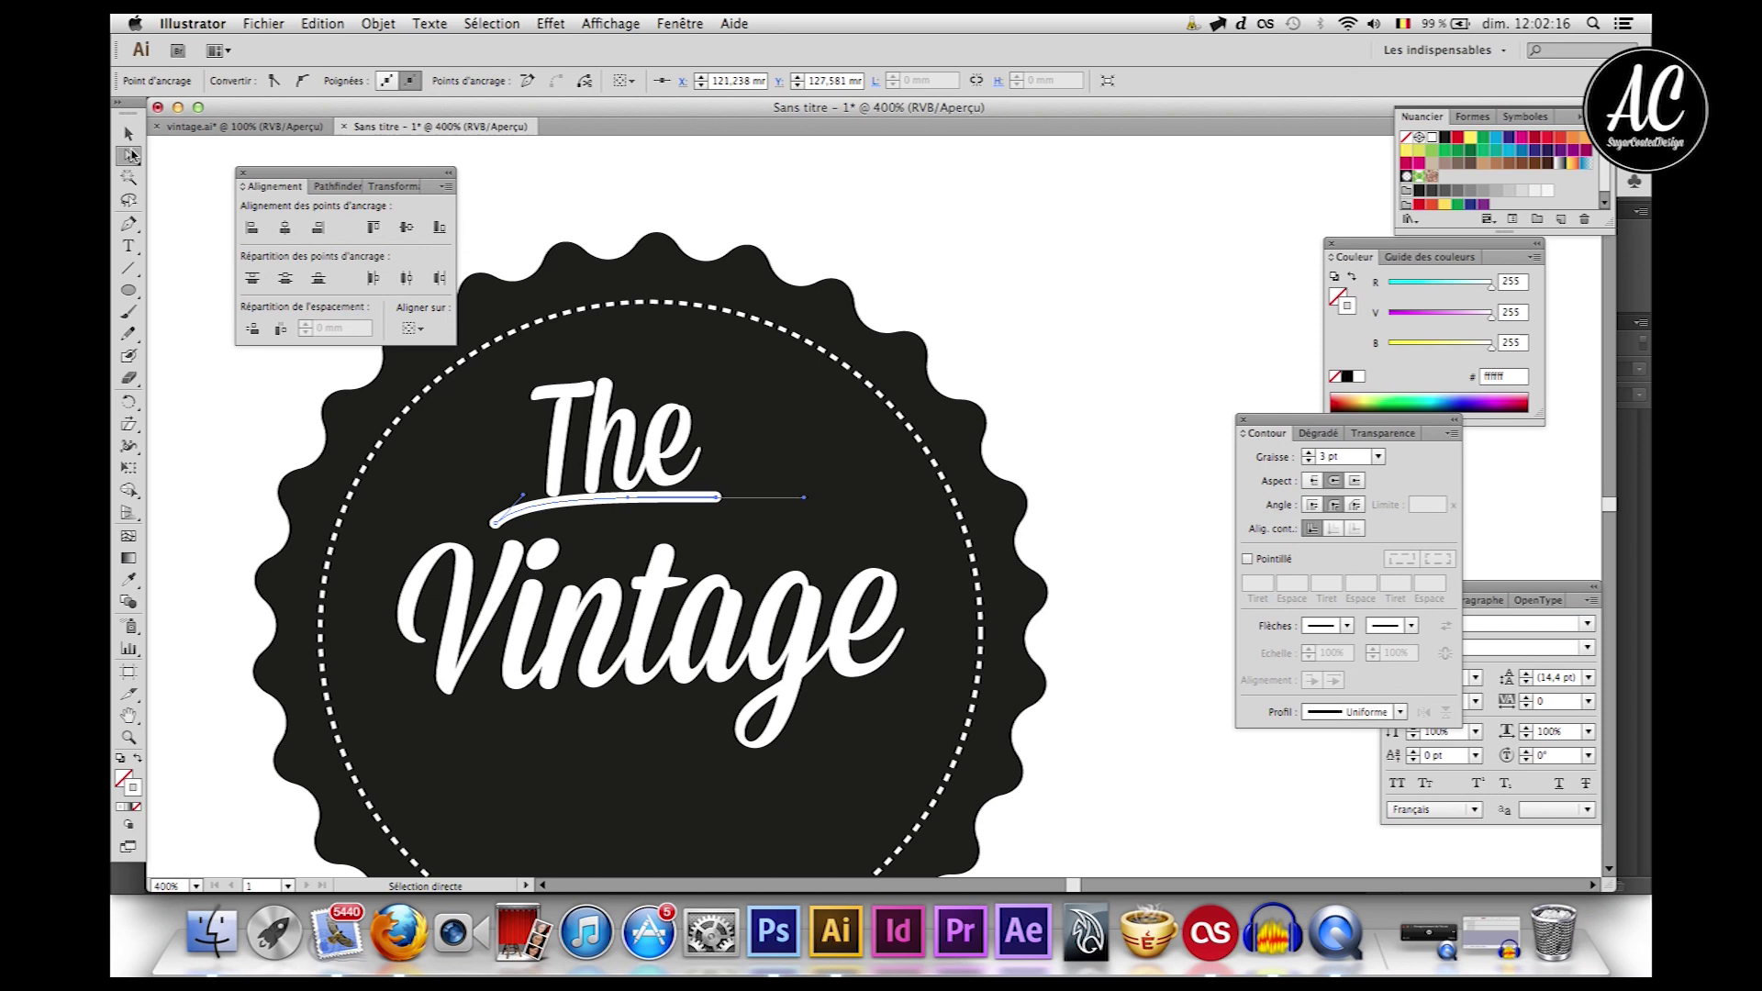
{"action": "left_click_drag", "start_coordinate": [493, 526], "coordinate": [495, 530]}
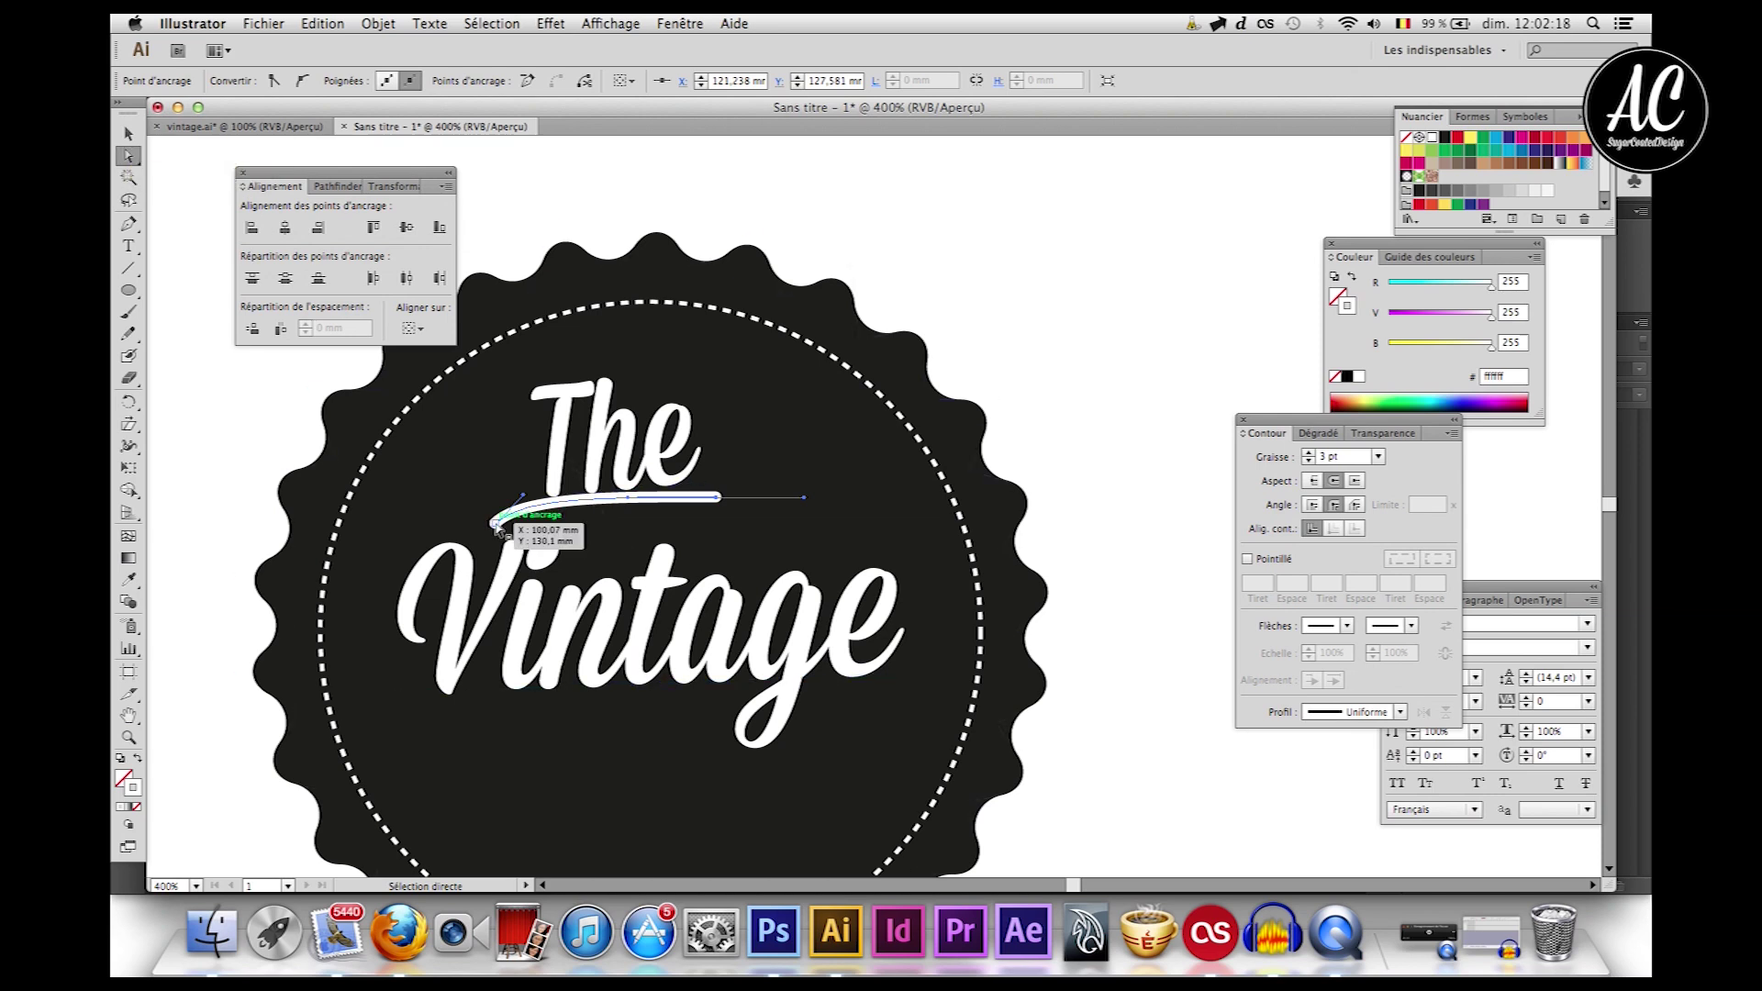
{"action": "left_click_drag", "start_coordinate": [804, 498], "coordinate": [728, 510]}
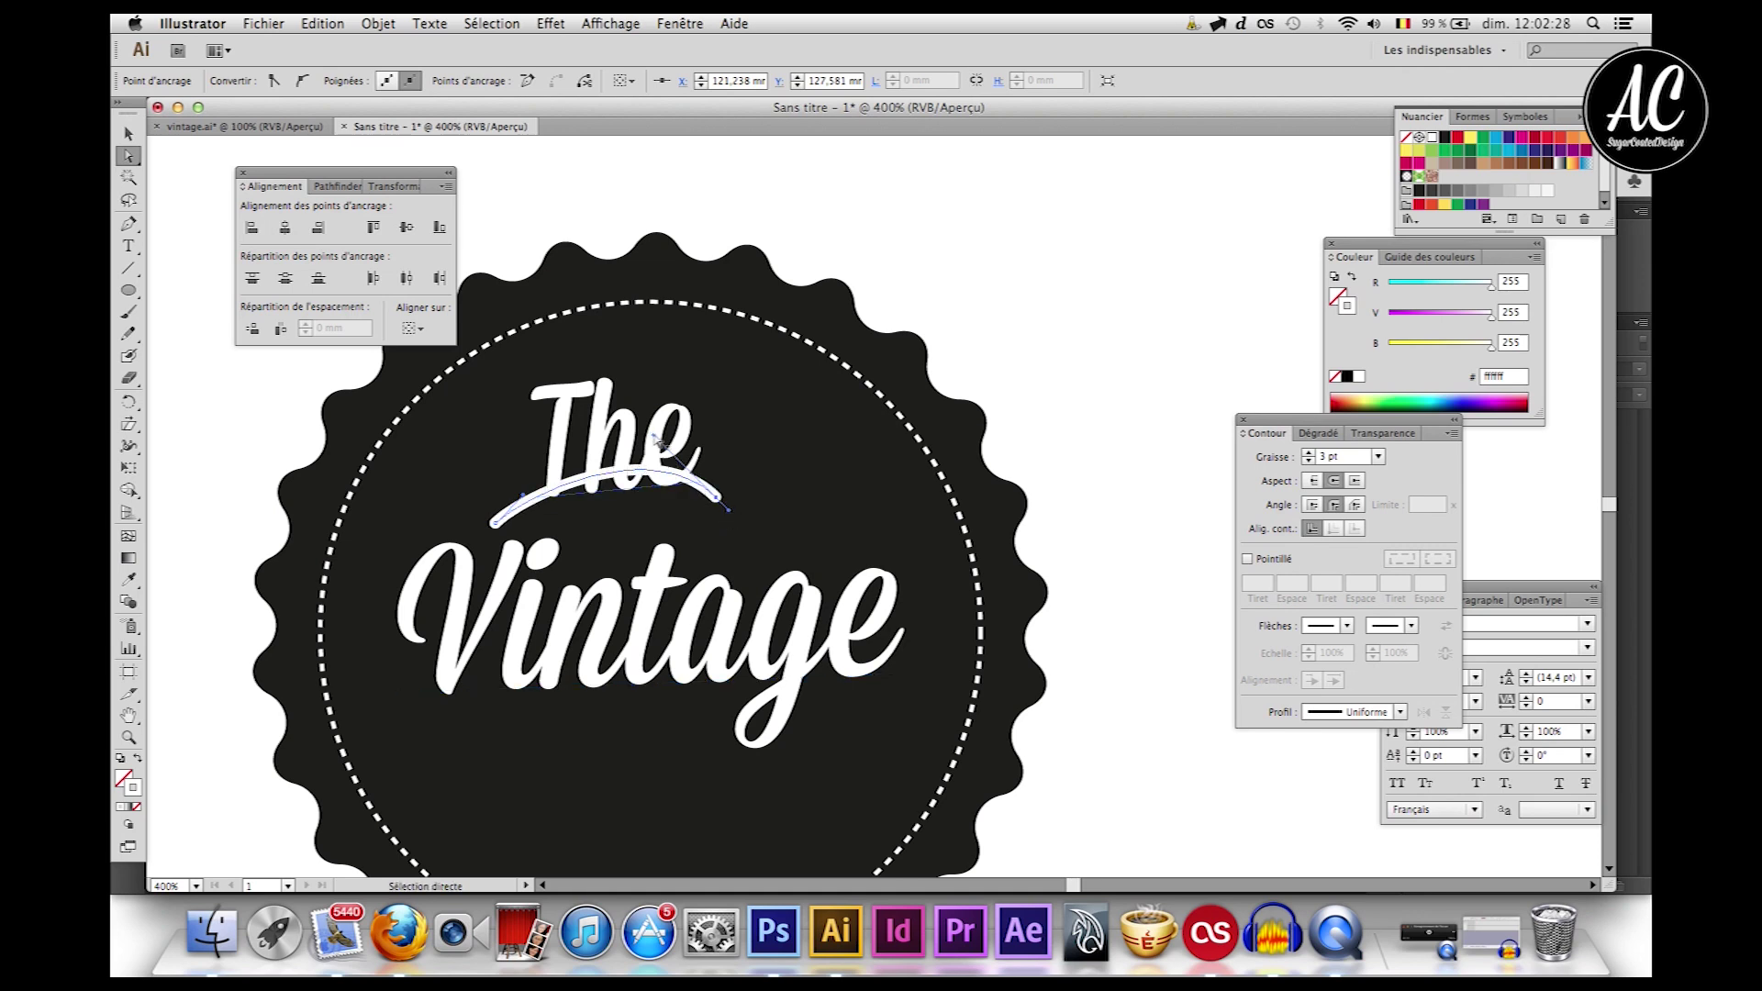
{"action": "left_click_drag", "start_coordinate": [653, 439], "coordinate": [696, 494]}
{"action": "left_click", "coordinate": [692, 192]}
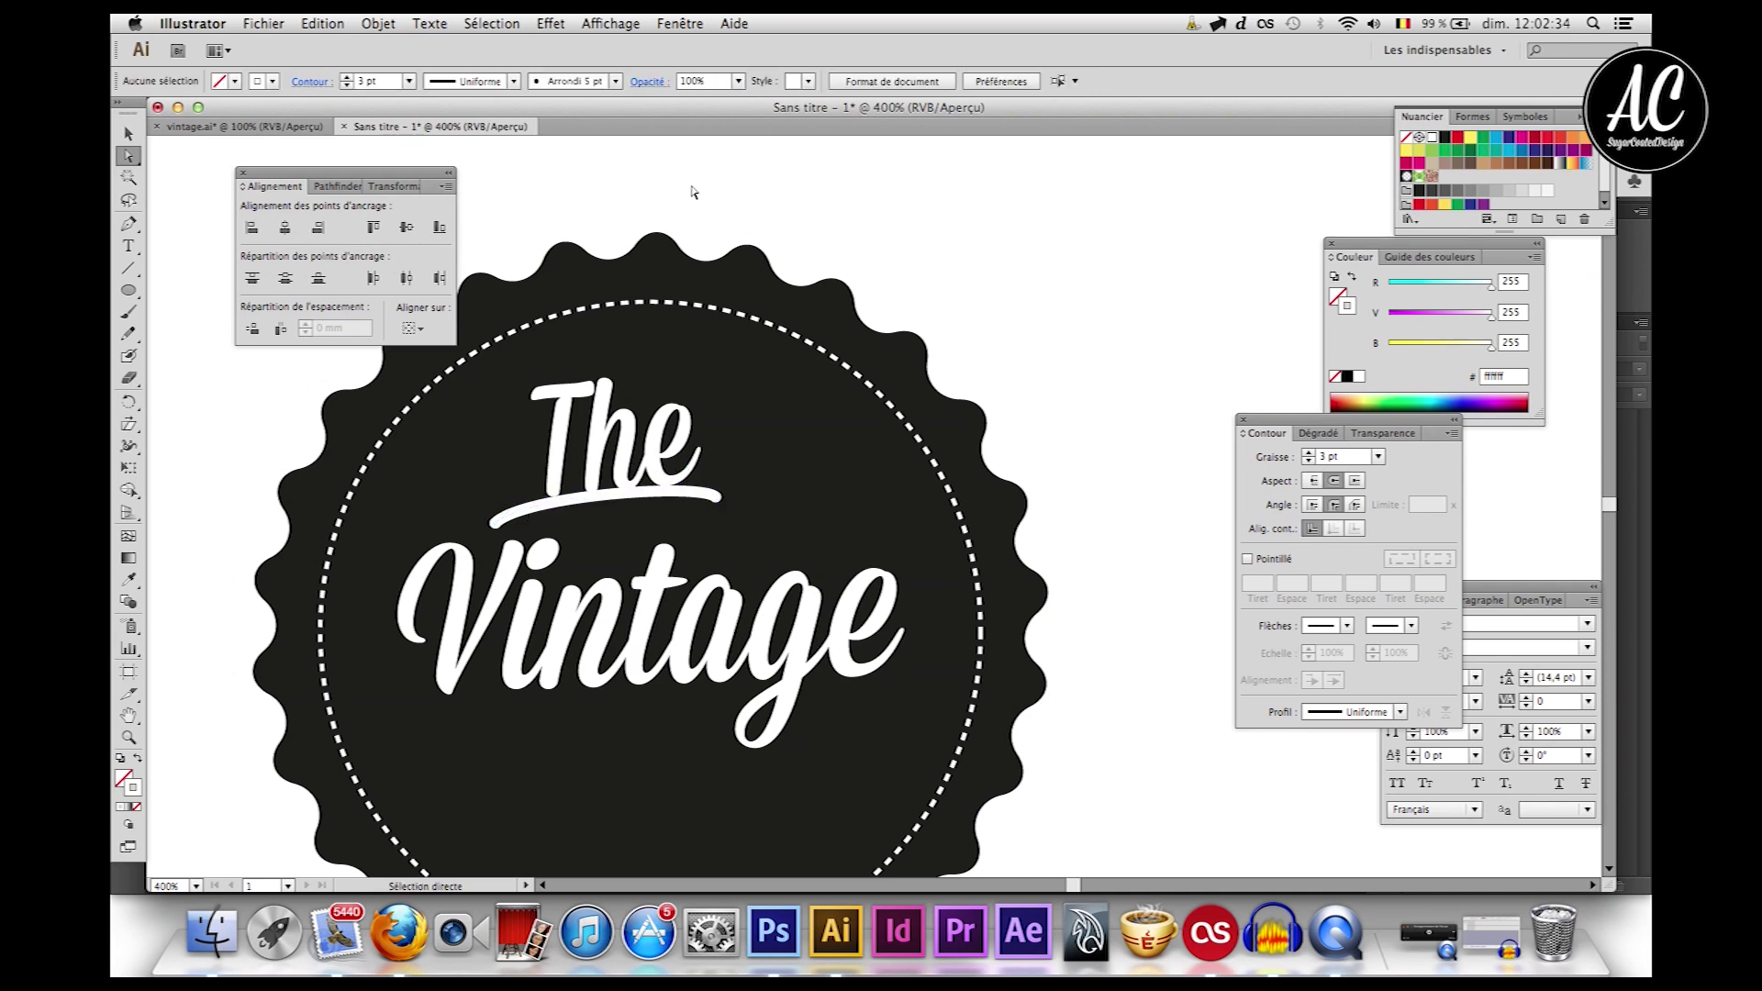
Step: Nudge the underline slightly down and left, and shorten it from its left end to about 17.6 mm wide
{"action": "key", "text": "v"}
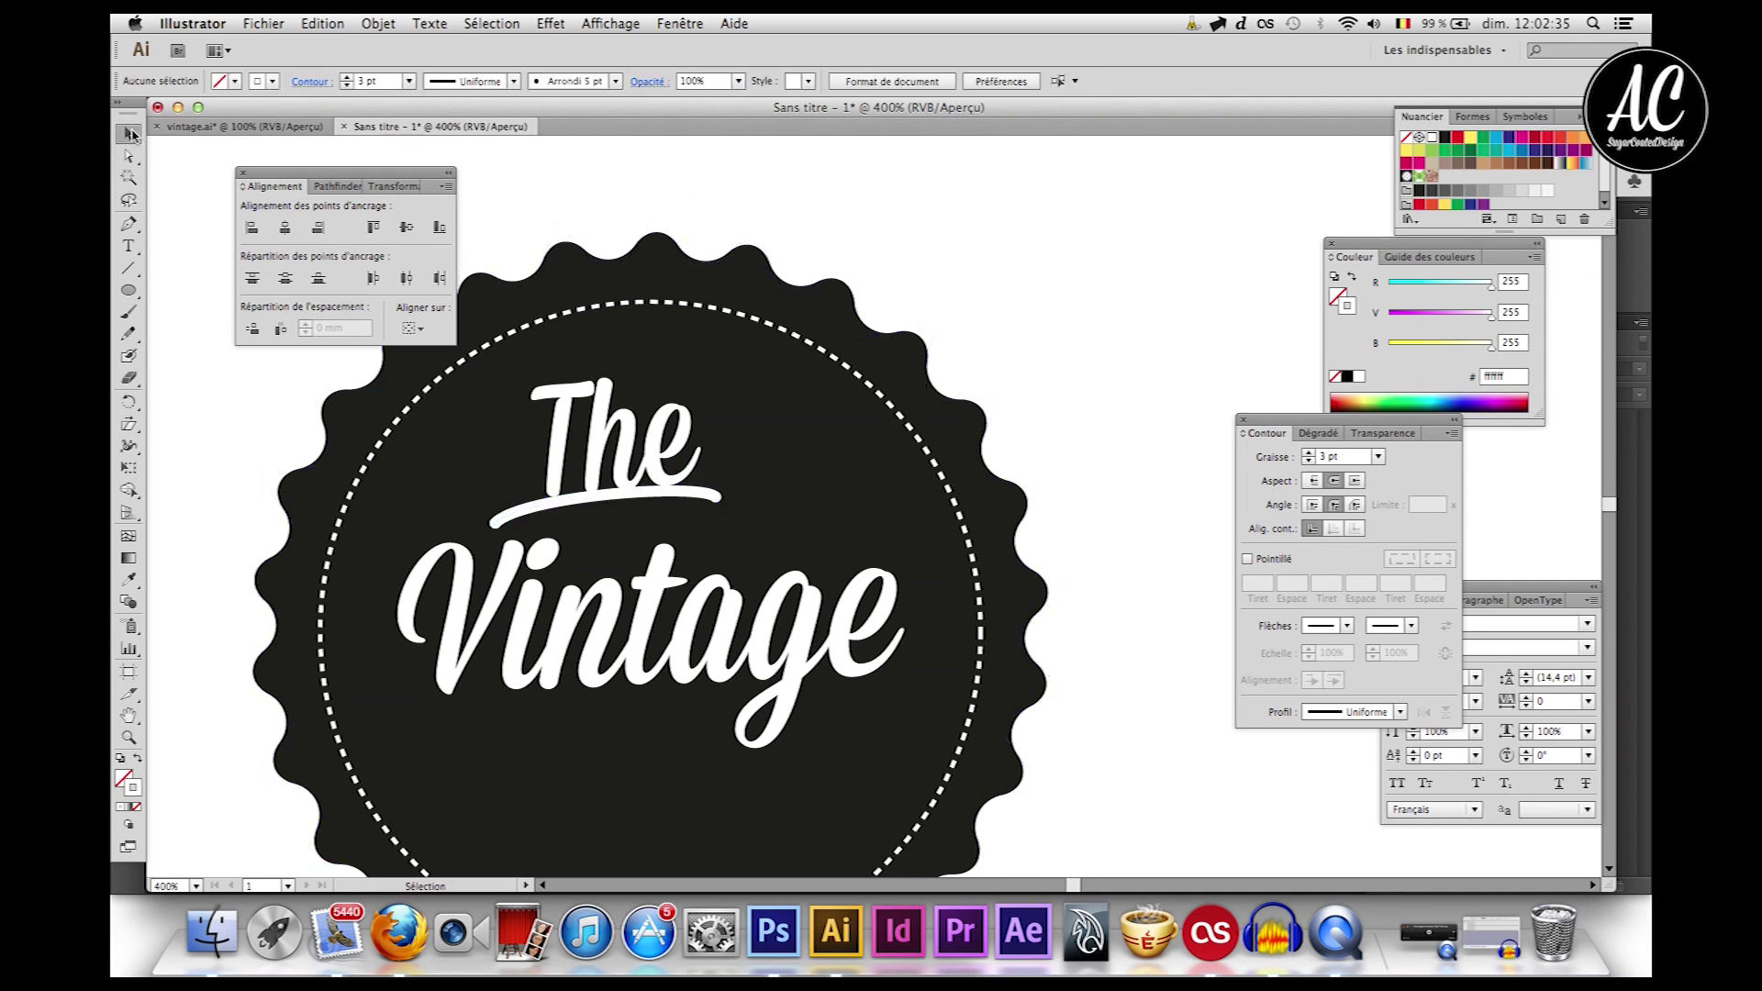
{"action": "left_click", "coordinate": [544, 506]}
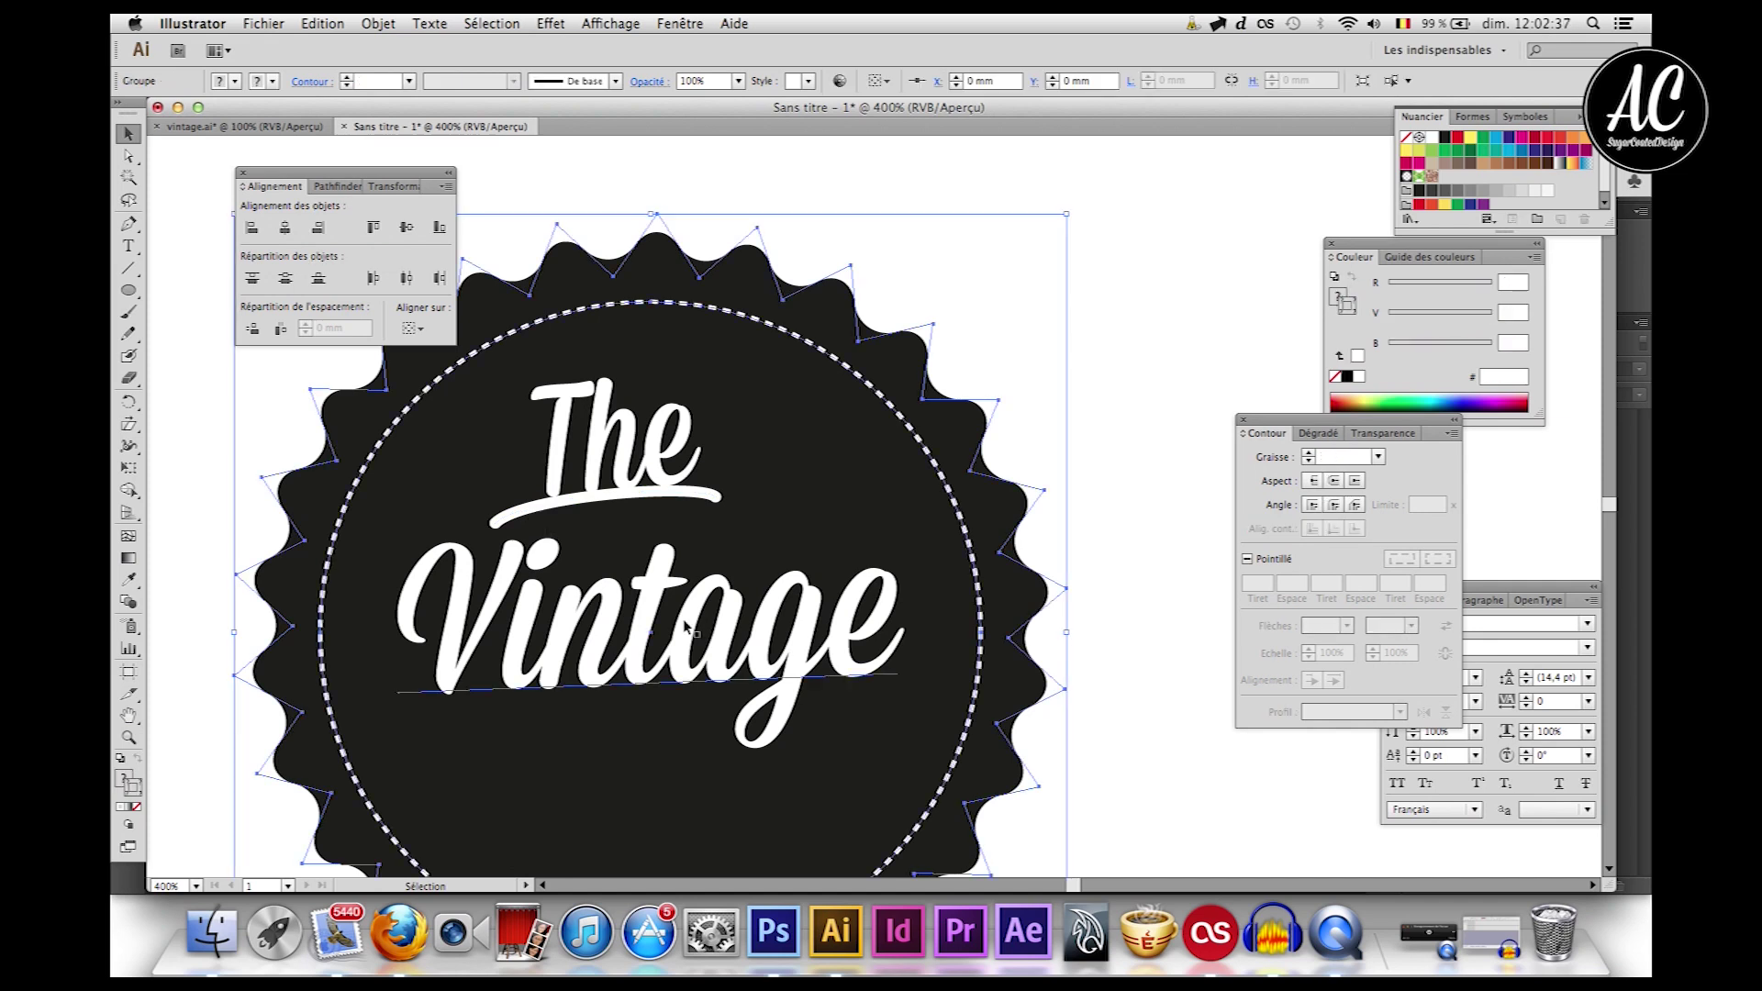
{"action": "left_click", "coordinate": [524, 511]}
{"action": "key", "text": "Down"}
{"action": "key", "text": "Left"}
{"action": "key", "text": "Down"}
{"action": "key", "text": "Left"}
{"action": "key", "text": "Down"}
{"action": "key", "text": "Up"}
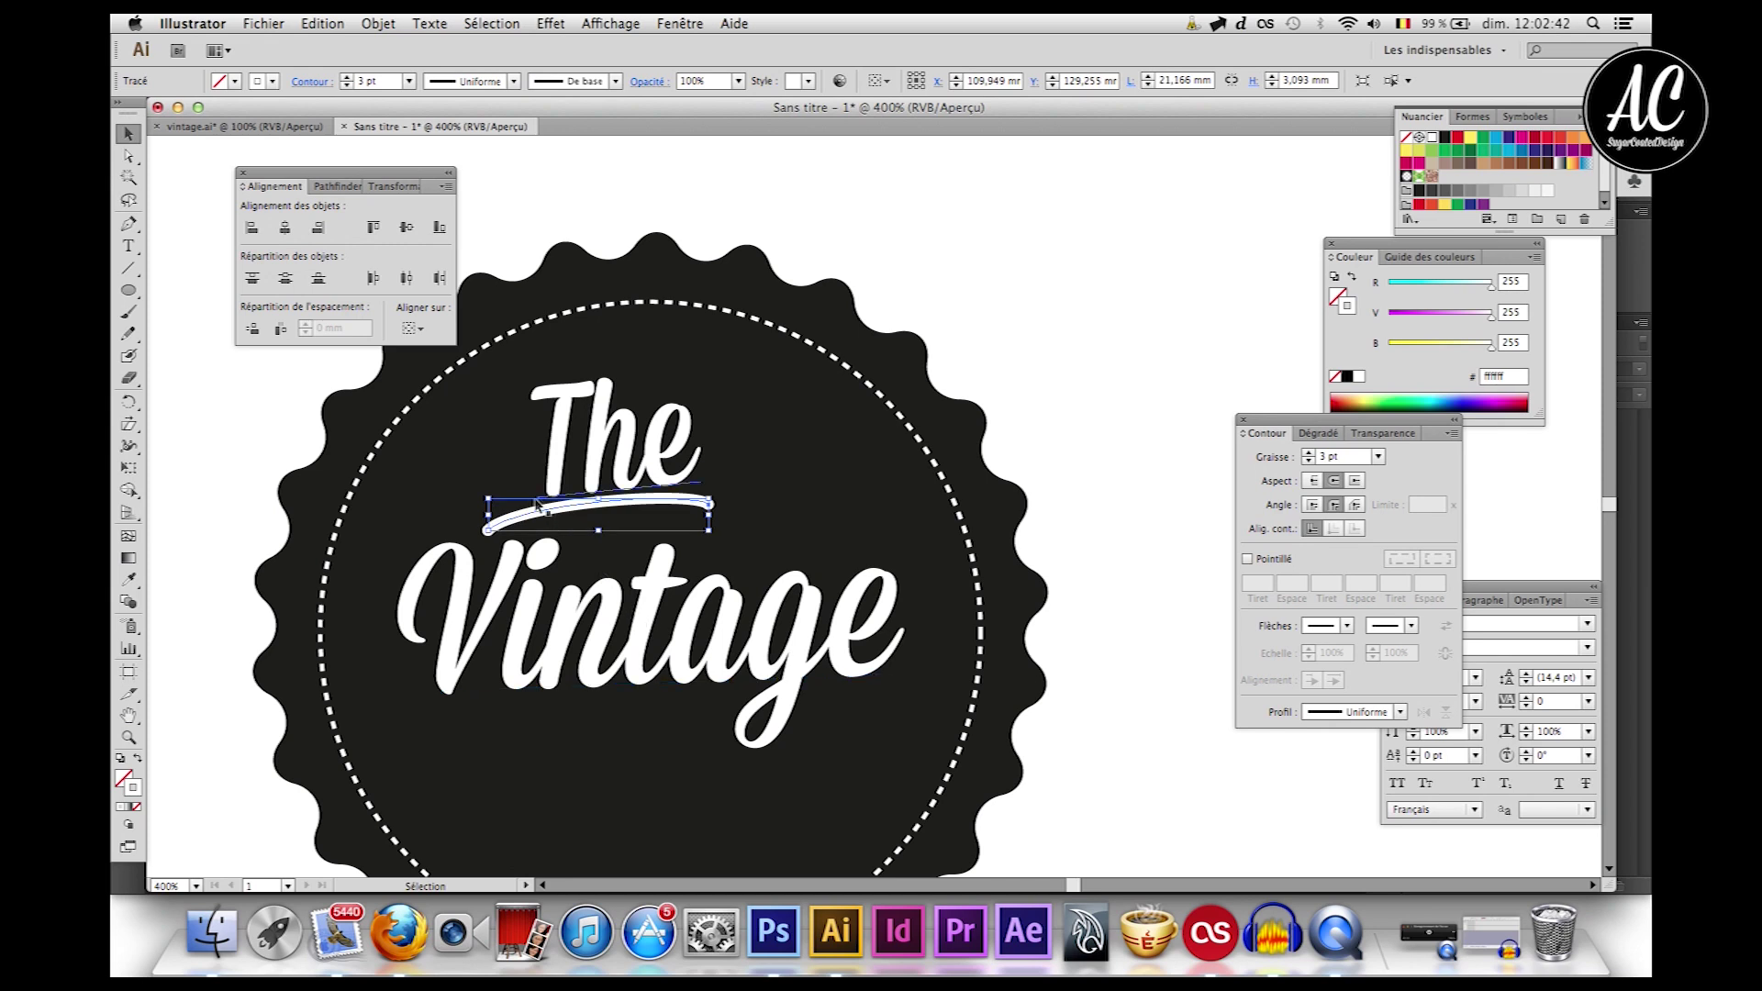
{"action": "mouse_move", "coordinate": [488, 517]}
{"action": "left_mouse_down"}
{"action": "mouse_move", "coordinate": [578, 514]}
{"action": "mouse_move", "coordinate": [525, 529]}
{"action": "left_mouse_up"}
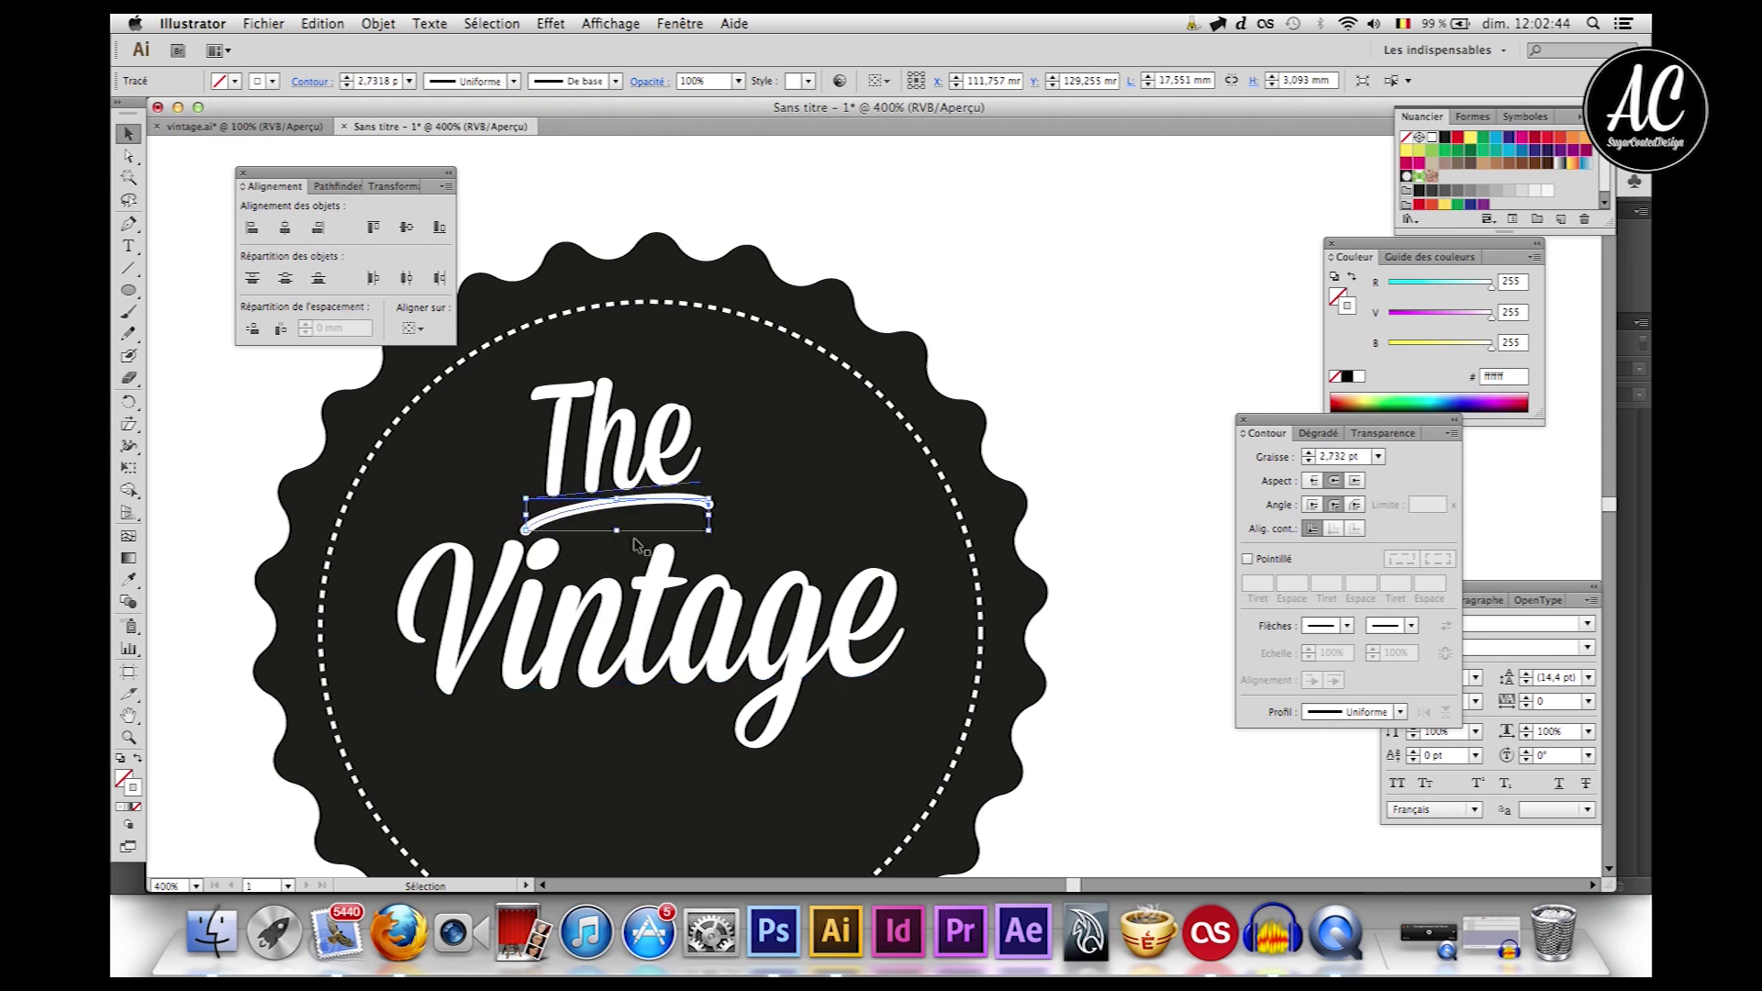
{"action": "left_click", "coordinate": [1004, 222]}
Step: Nudge "The" and its underline together slightly up and left above "Vintage"
{"action": "key", "text": "super+minus"}
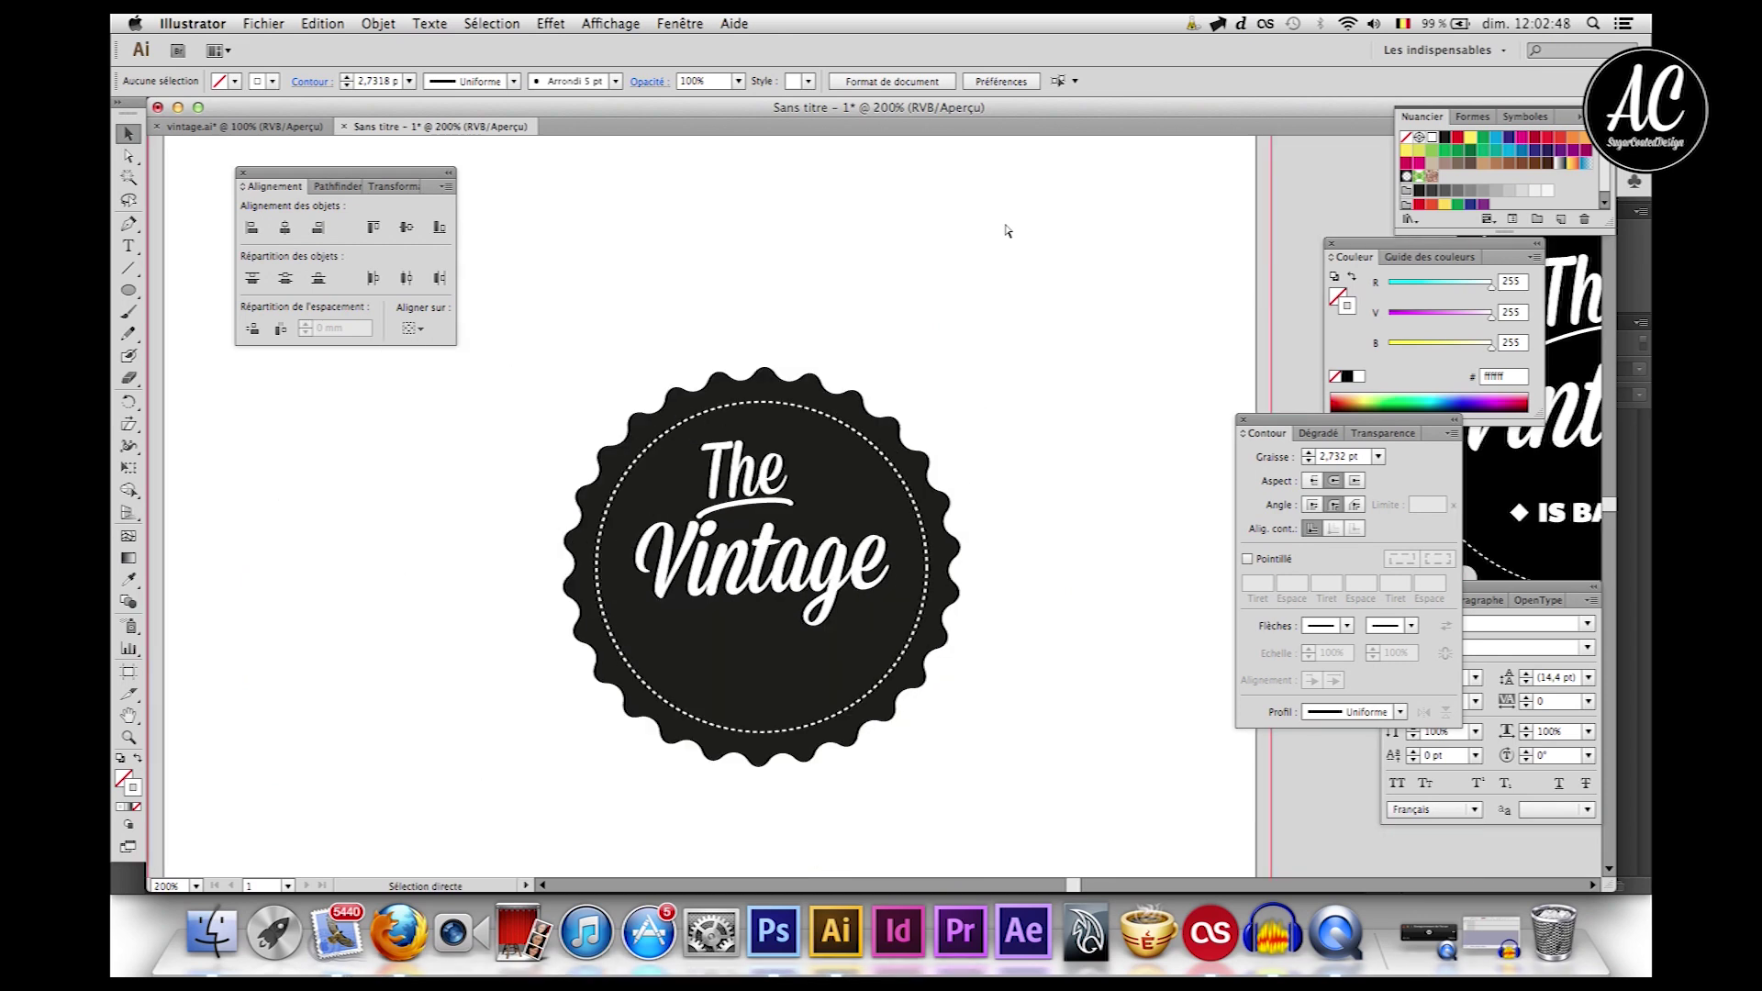
{"action": "key", "text": "super+minus"}
{"action": "left_click", "coordinate": [777, 508]}
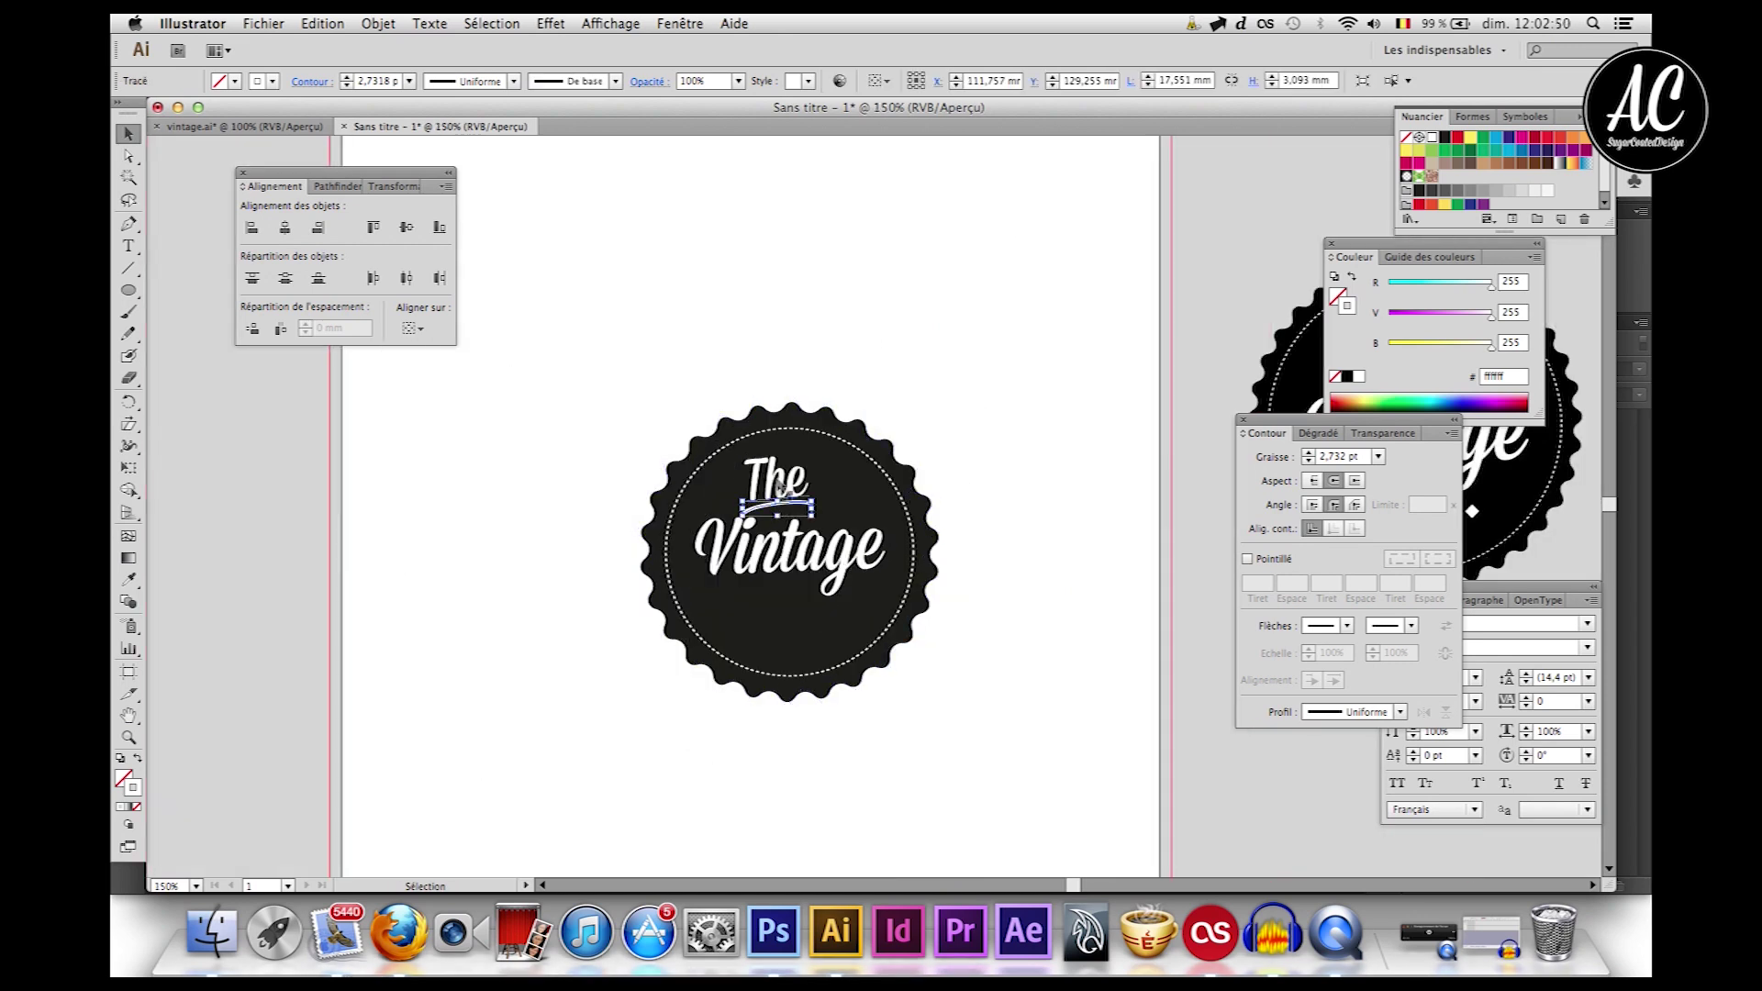
{"action": "left_click", "coordinate": [779, 487], "text": "shift"}
{"action": "key", "text": "Left"}
{"action": "key", "text": "Up"}
{"action": "key", "text": "Up"}
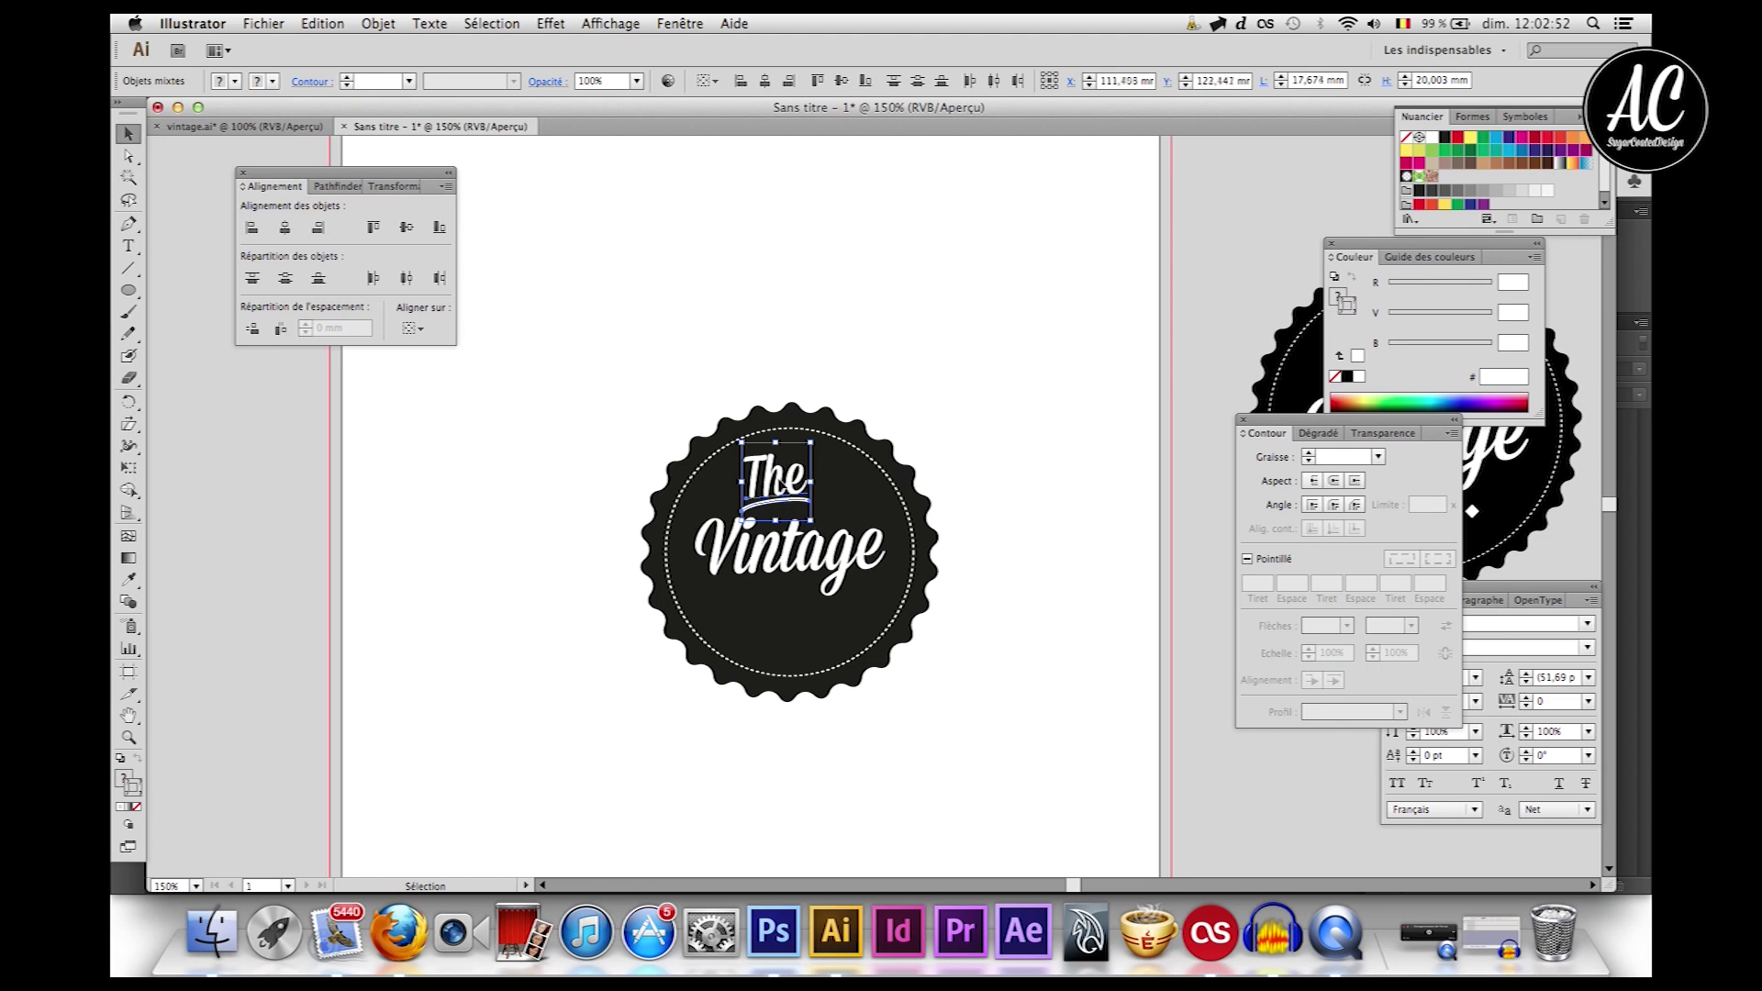
{"action": "left_click", "coordinate": [709, 261]}
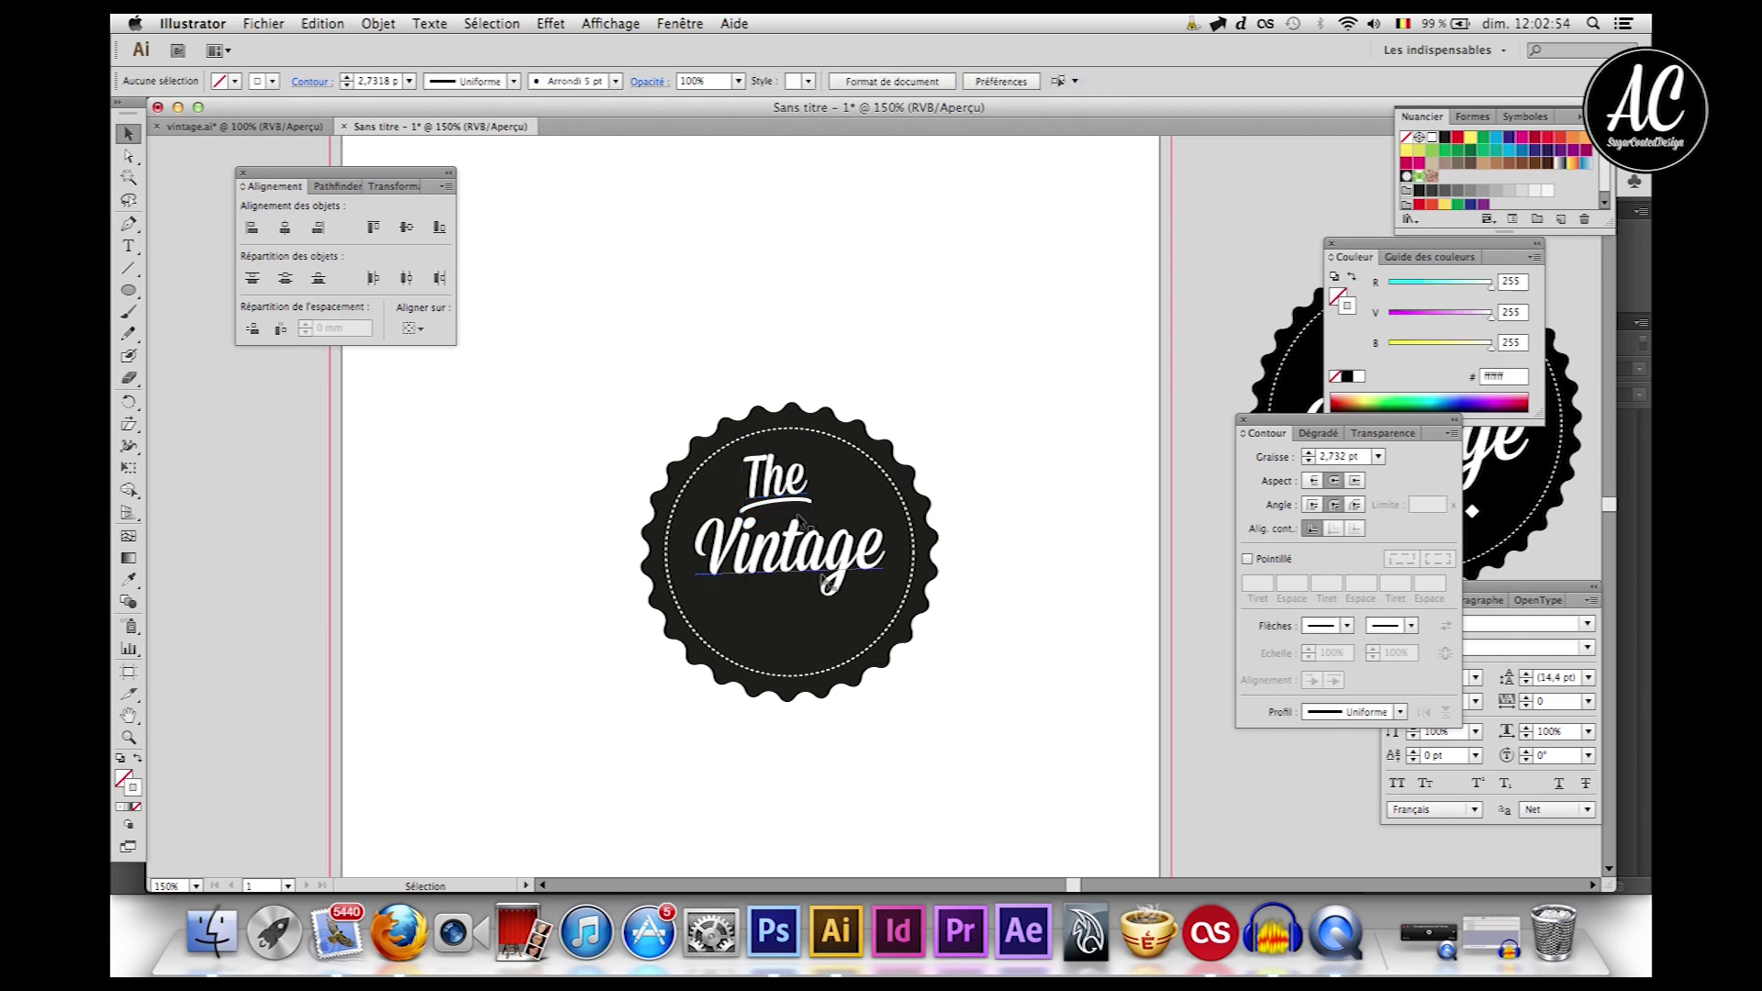
Step: Add the point text "Is Back" on the artboard above the badge and set its font to Bemio
{"action": "scroll", "coordinate": [820, 562], "scroll_direction": "right", "scroll_amount": 5}
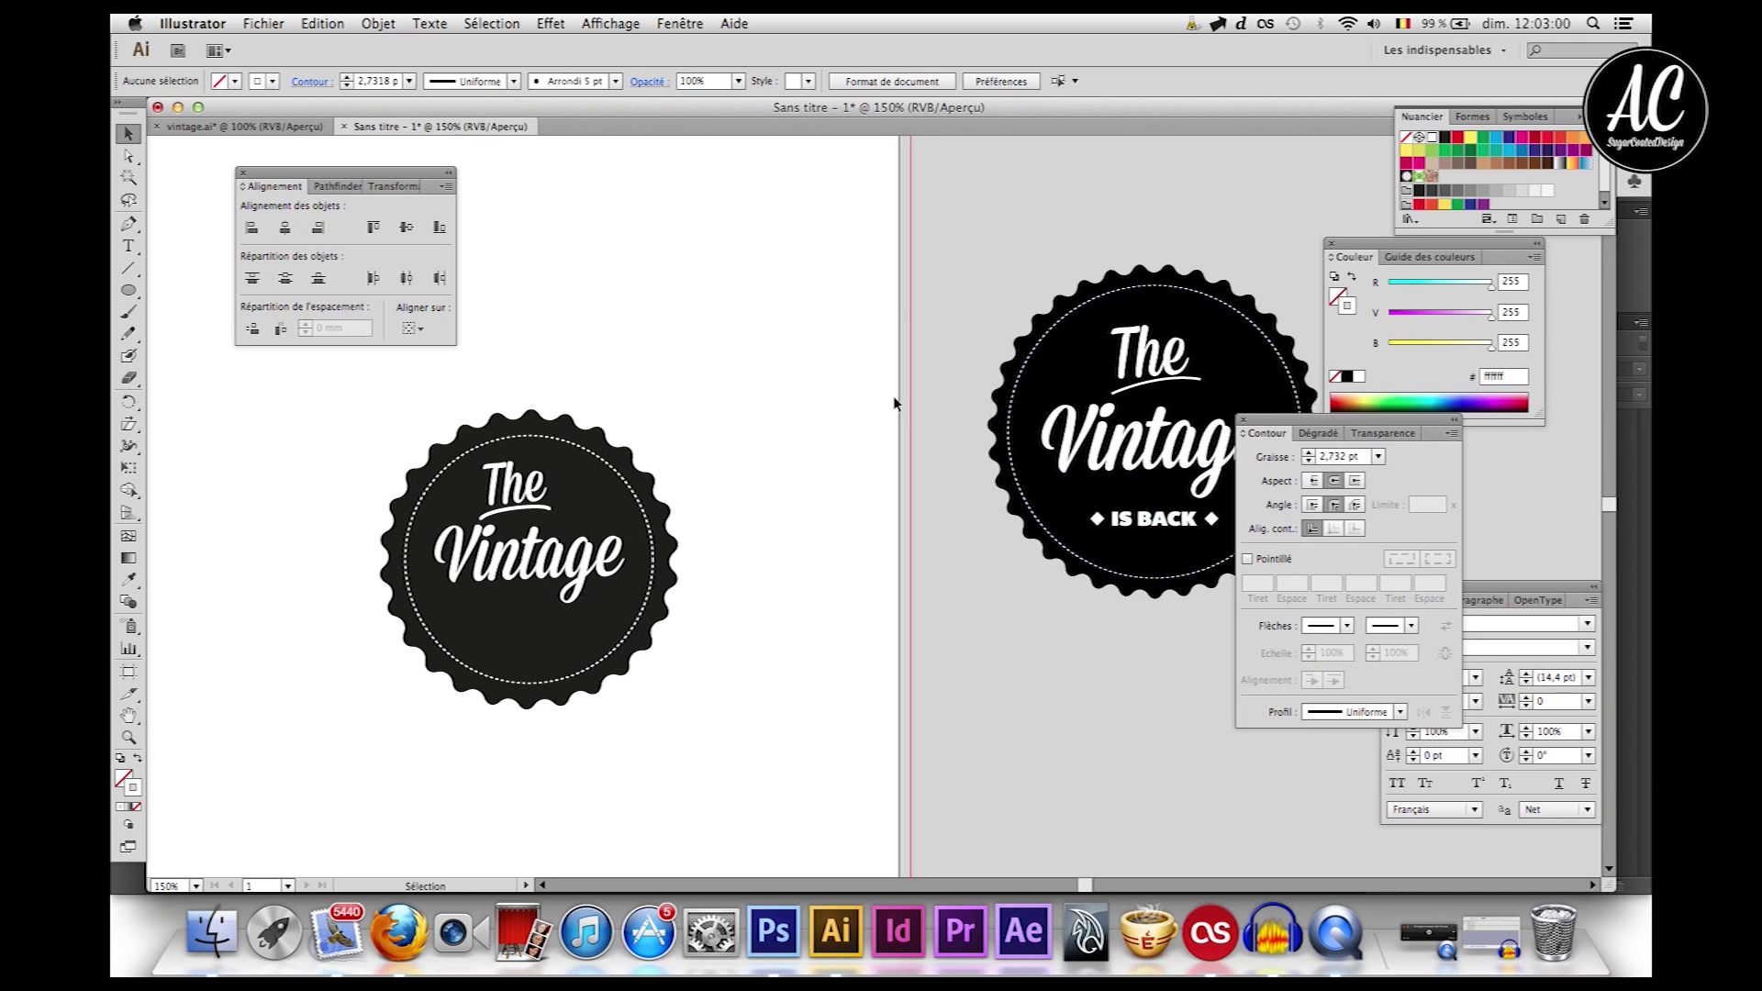
{"action": "scroll", "coordinate": [896, 404], "scroll_direction": "right", "scroll_amount": 1}
{"action": "scroll", "coordinate": [389, 538], "scroll_direction": "left", "scroll_amount": 2}
{"action": "scroll", "coordinate": [386, 535], "scroll_direction": "left", "scroll_amount": 2}
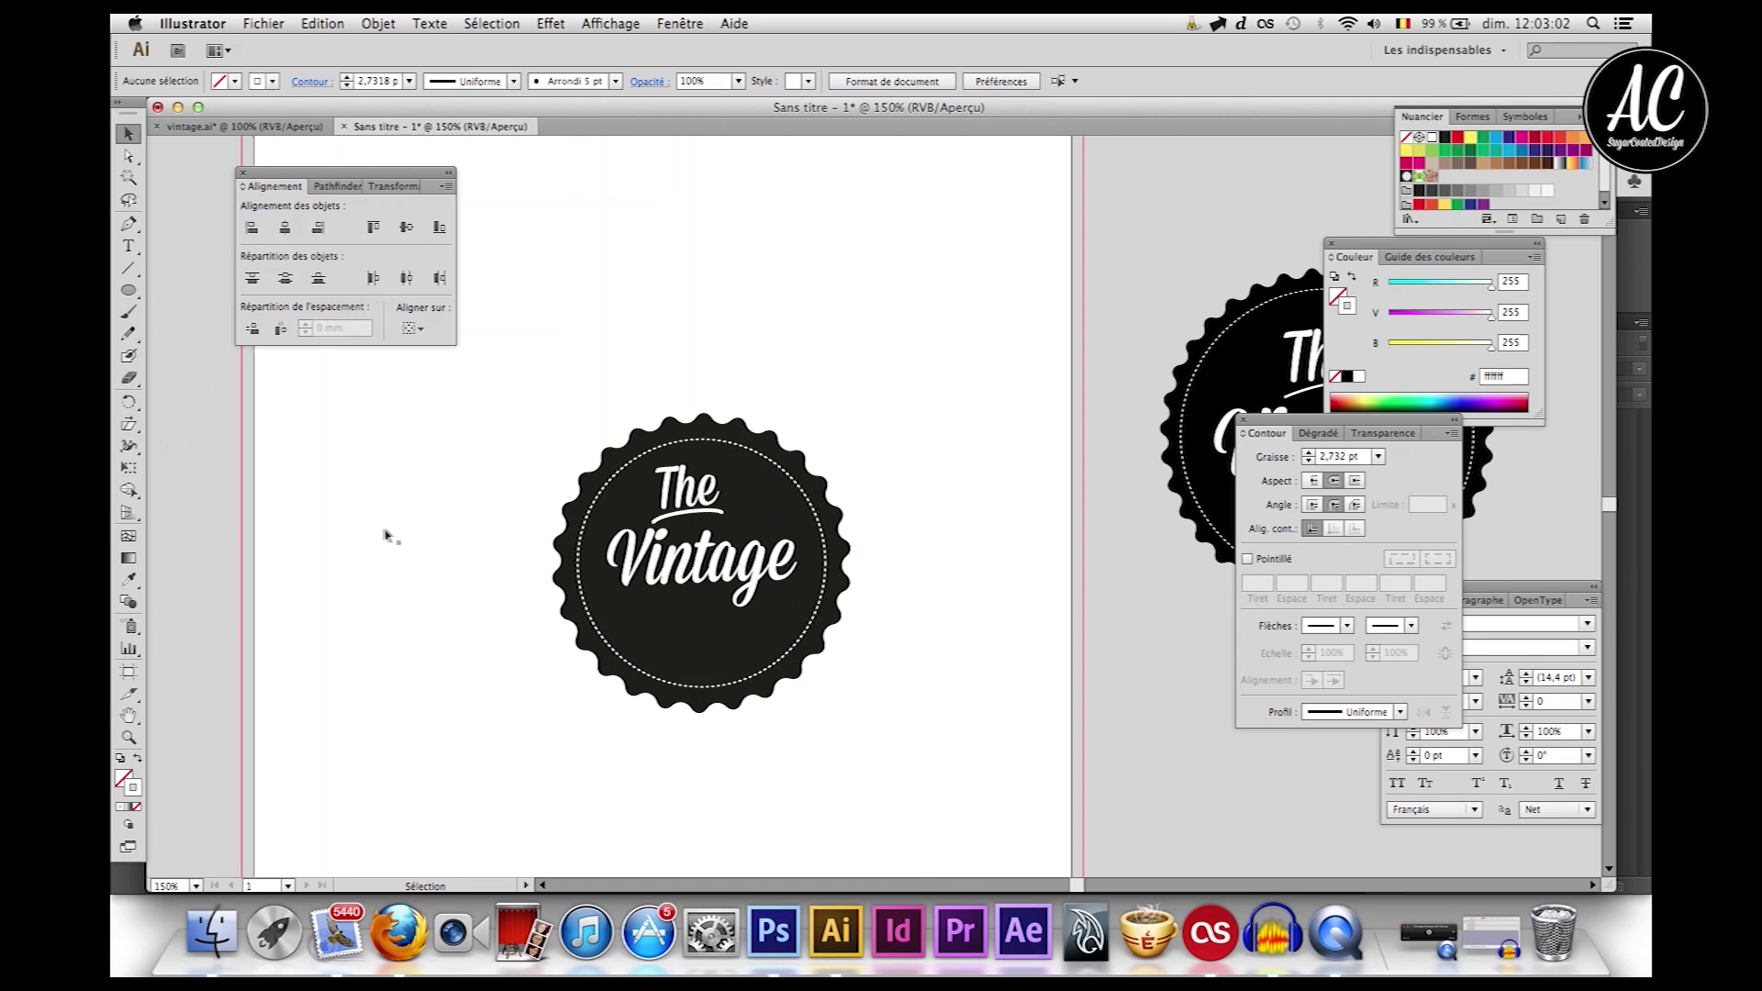
{"action": "left_click", "coordinate": [128, 246]}
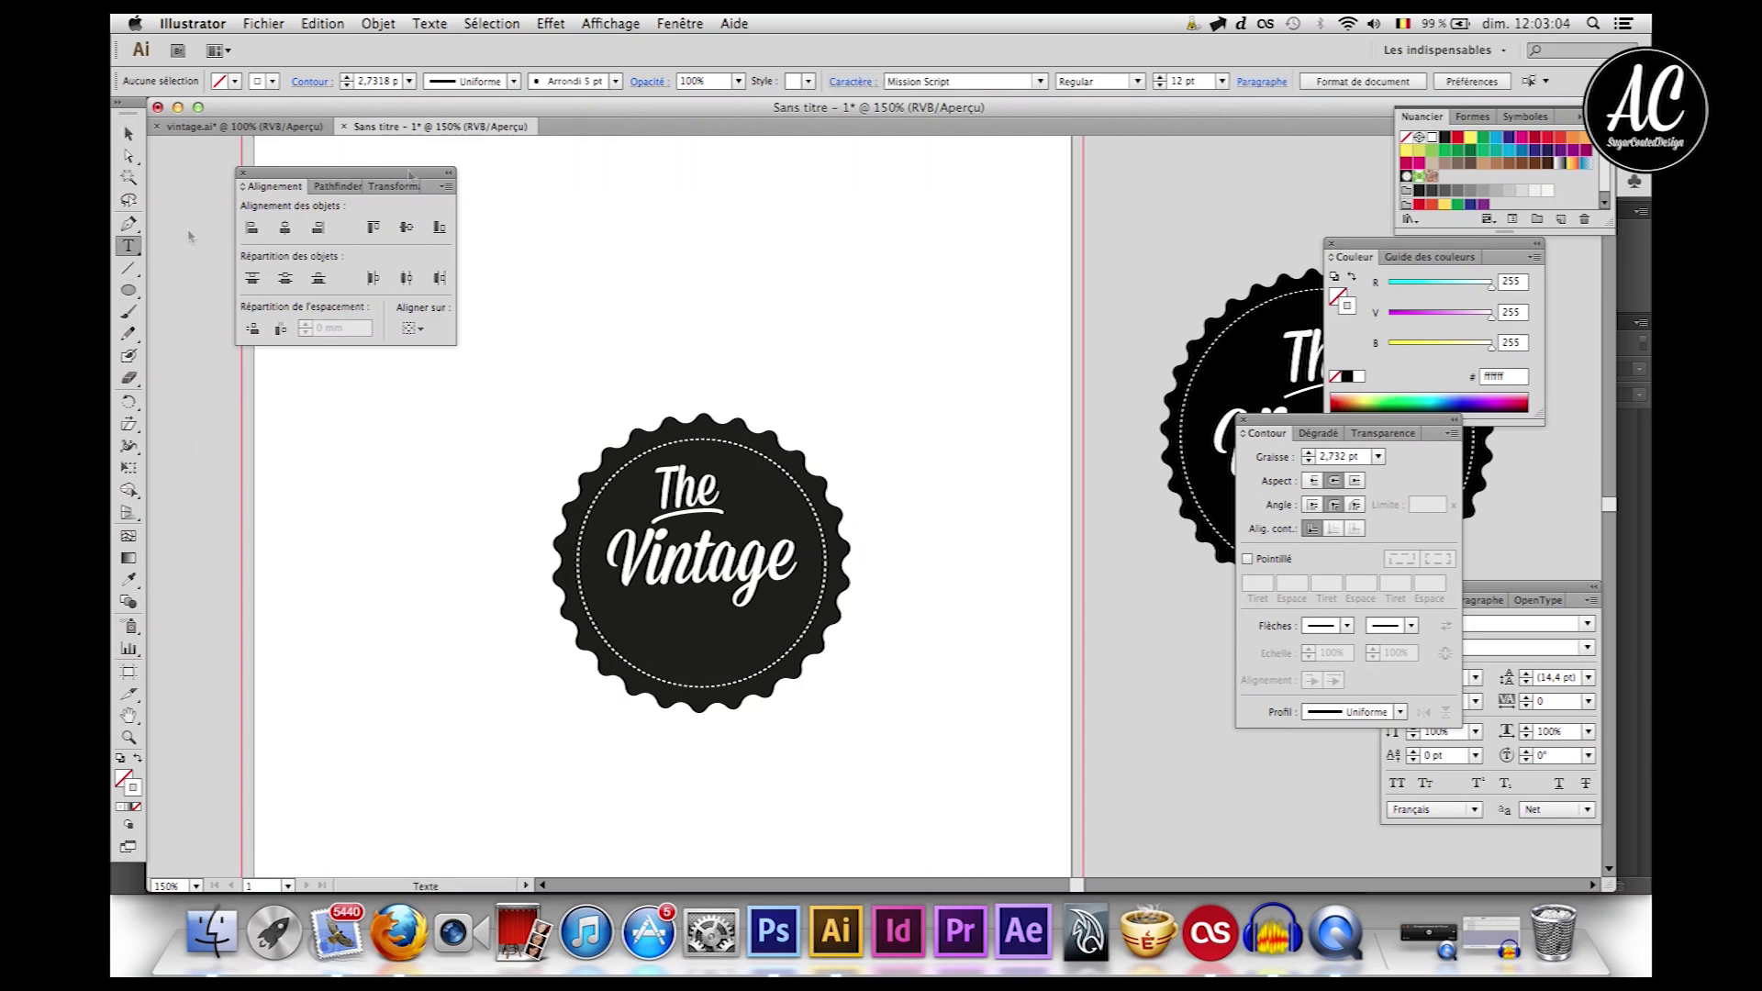
{"action": "left_click", "coordinate": [653, 339]}
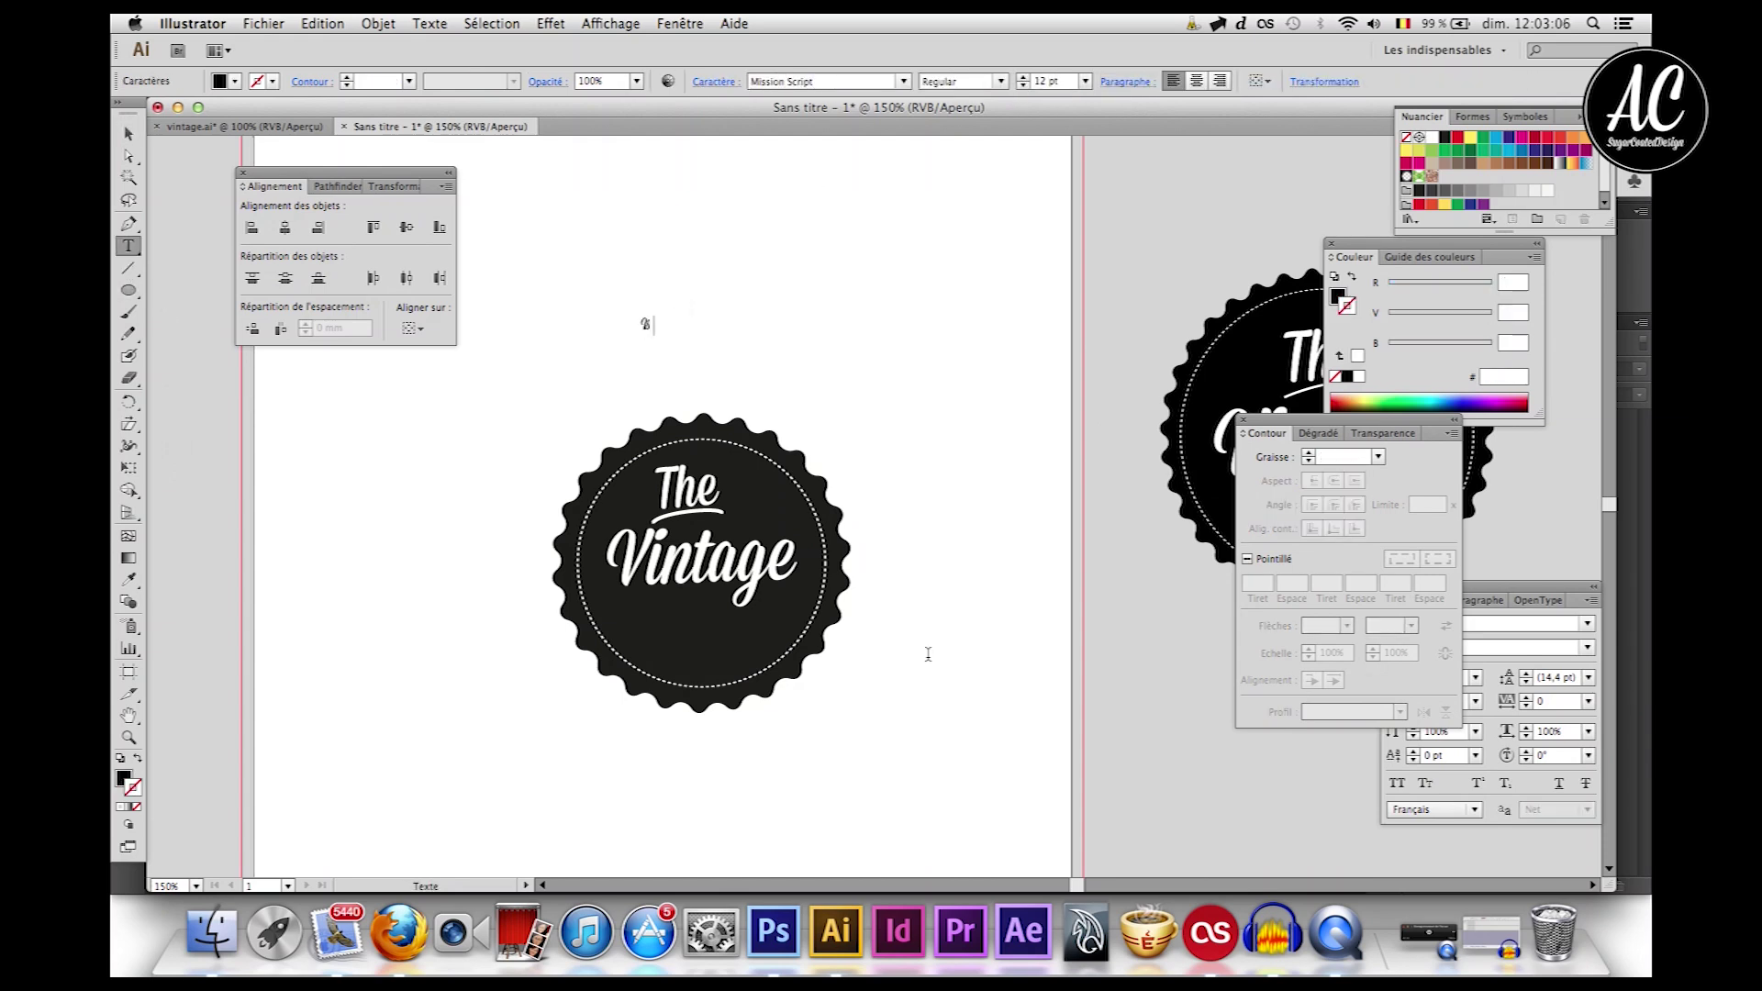
{"action": "type", "text": "Is Back"}
{"action": "key", "text": "ctrl+a"}
{"action": "left_click_drag", "start_coordinate": [822, 82], "coordinate": [666, 62]}
{"action": "type", "text": "B"}
{"action": "key", "text": "Return"}
{"action": "left_click", "coordinate": [128, 135]}
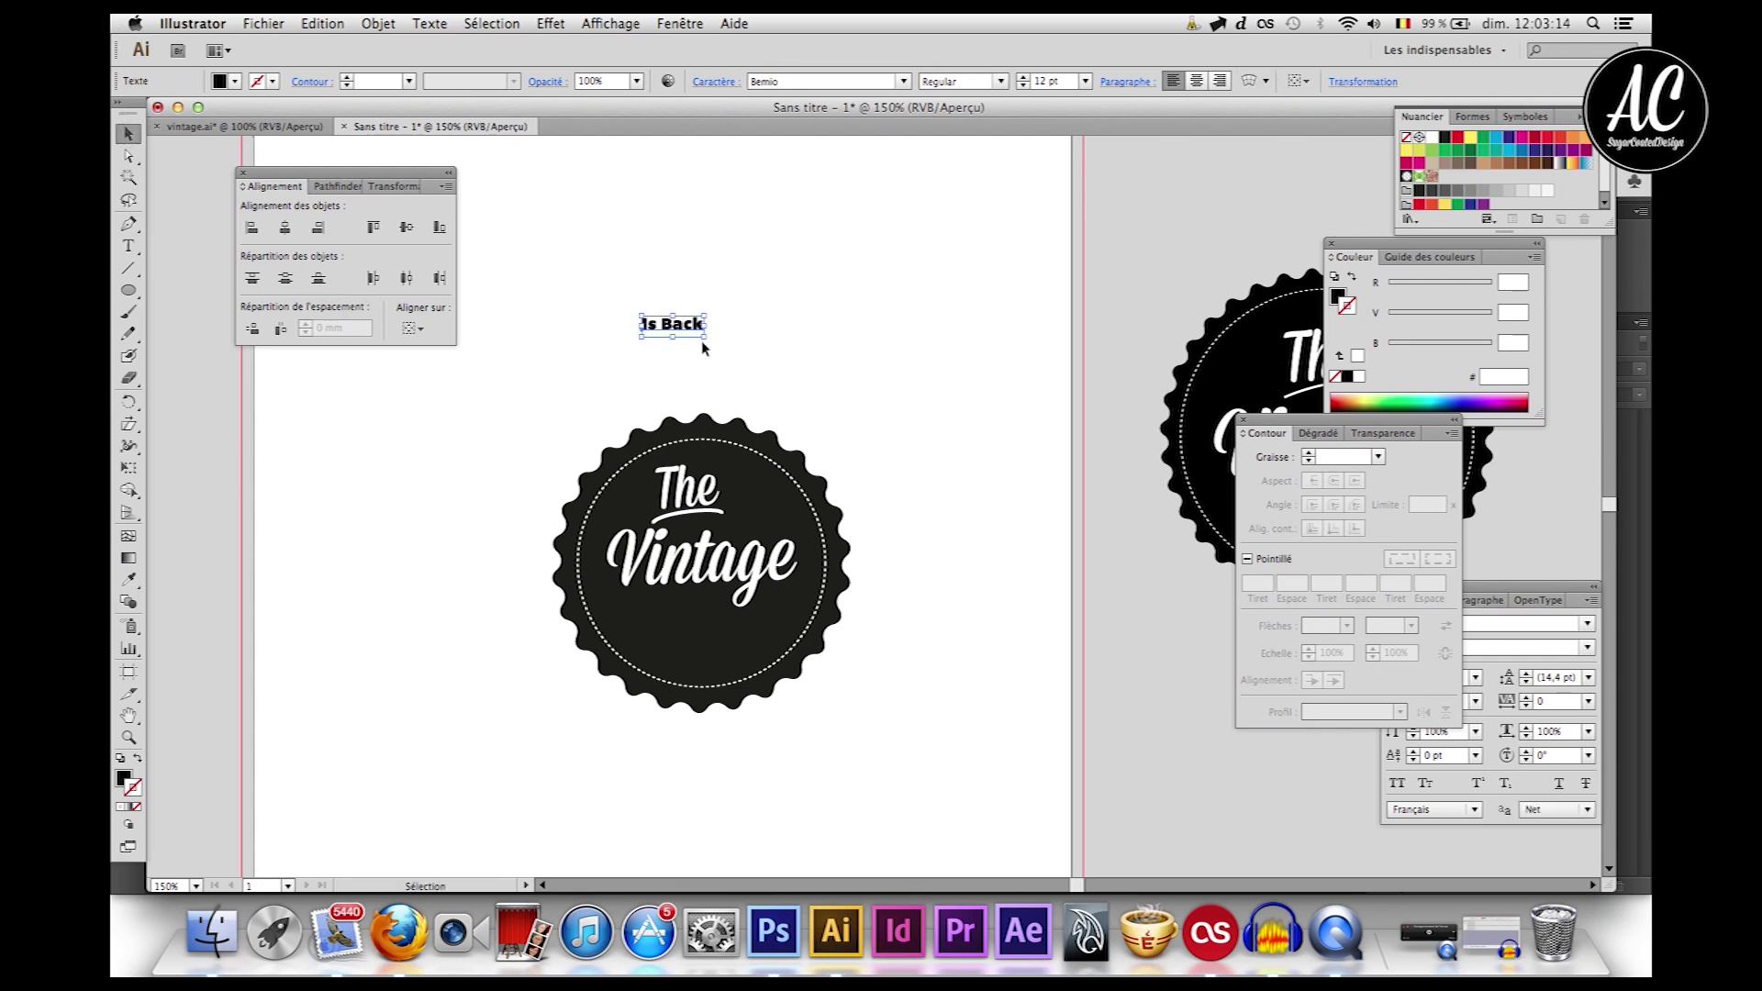
Step: Enlarge "Is Back" to about 18.21 pt, place it below "Vintage" inside the badge, and fill it with white
{"action": "left_click_drag", "start_coordinate": [690, 329], "coordinate": [766, 658]}
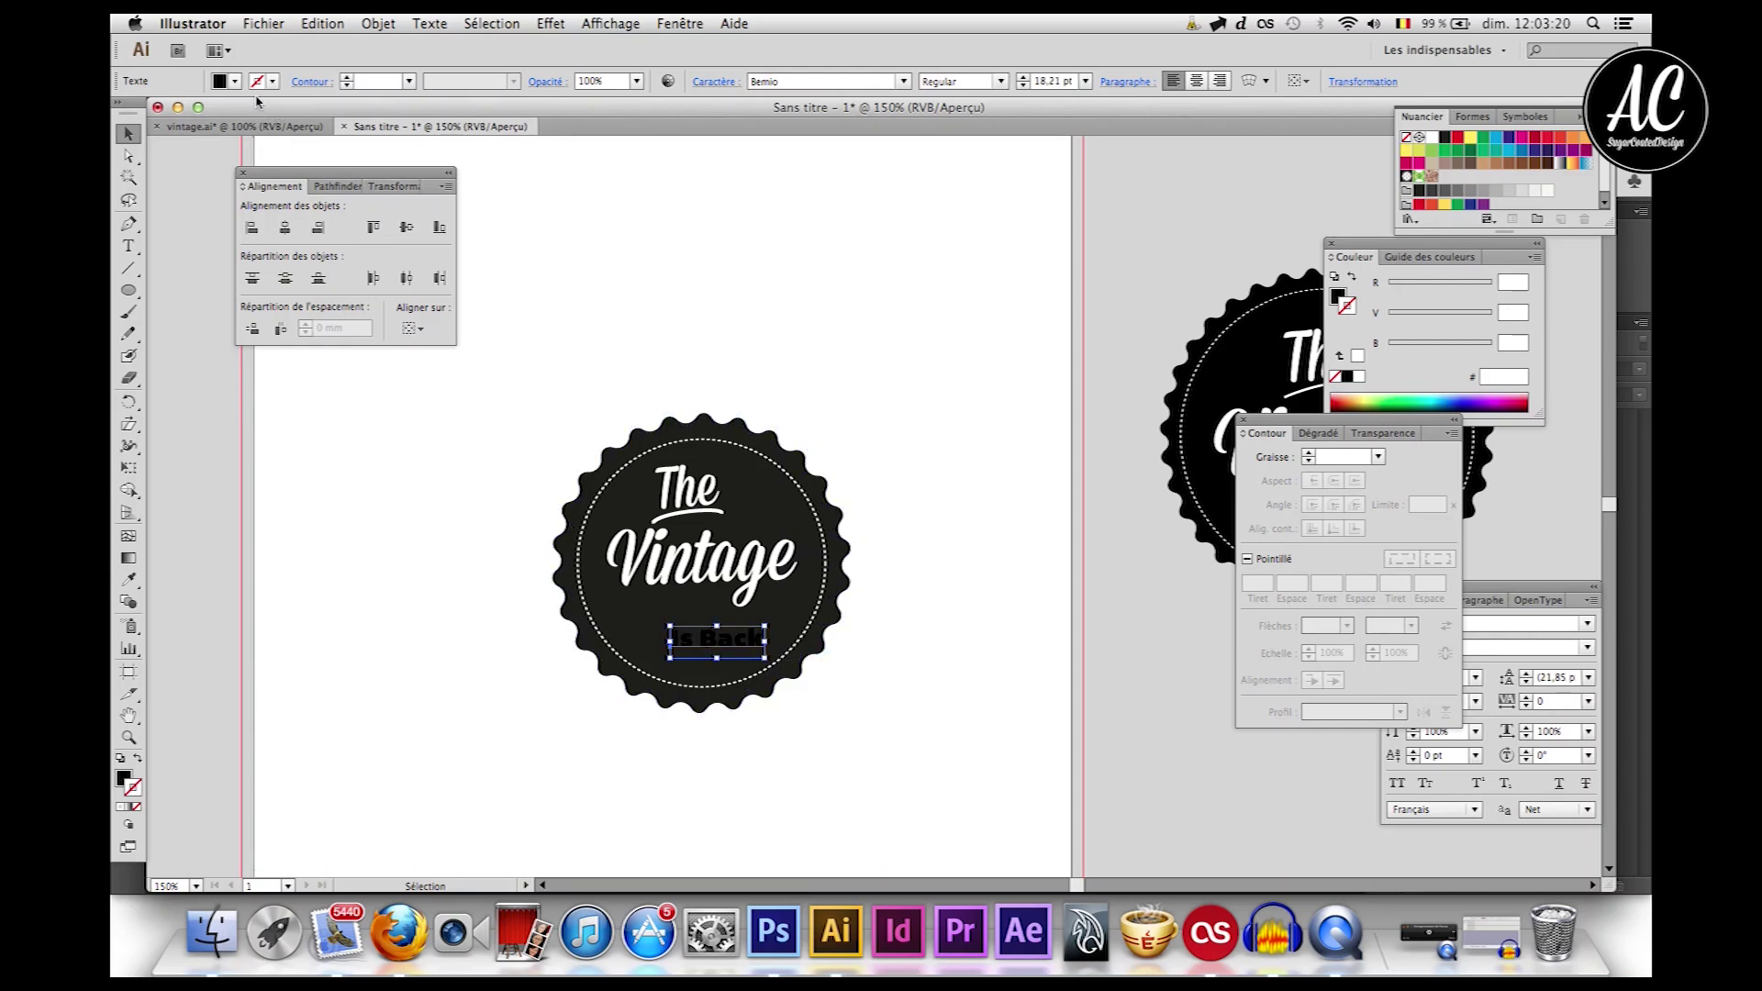
{"action": "left_click", "coordinate": [235, 81]}
{"action": "left_click", "coordinate": [147, 113]}
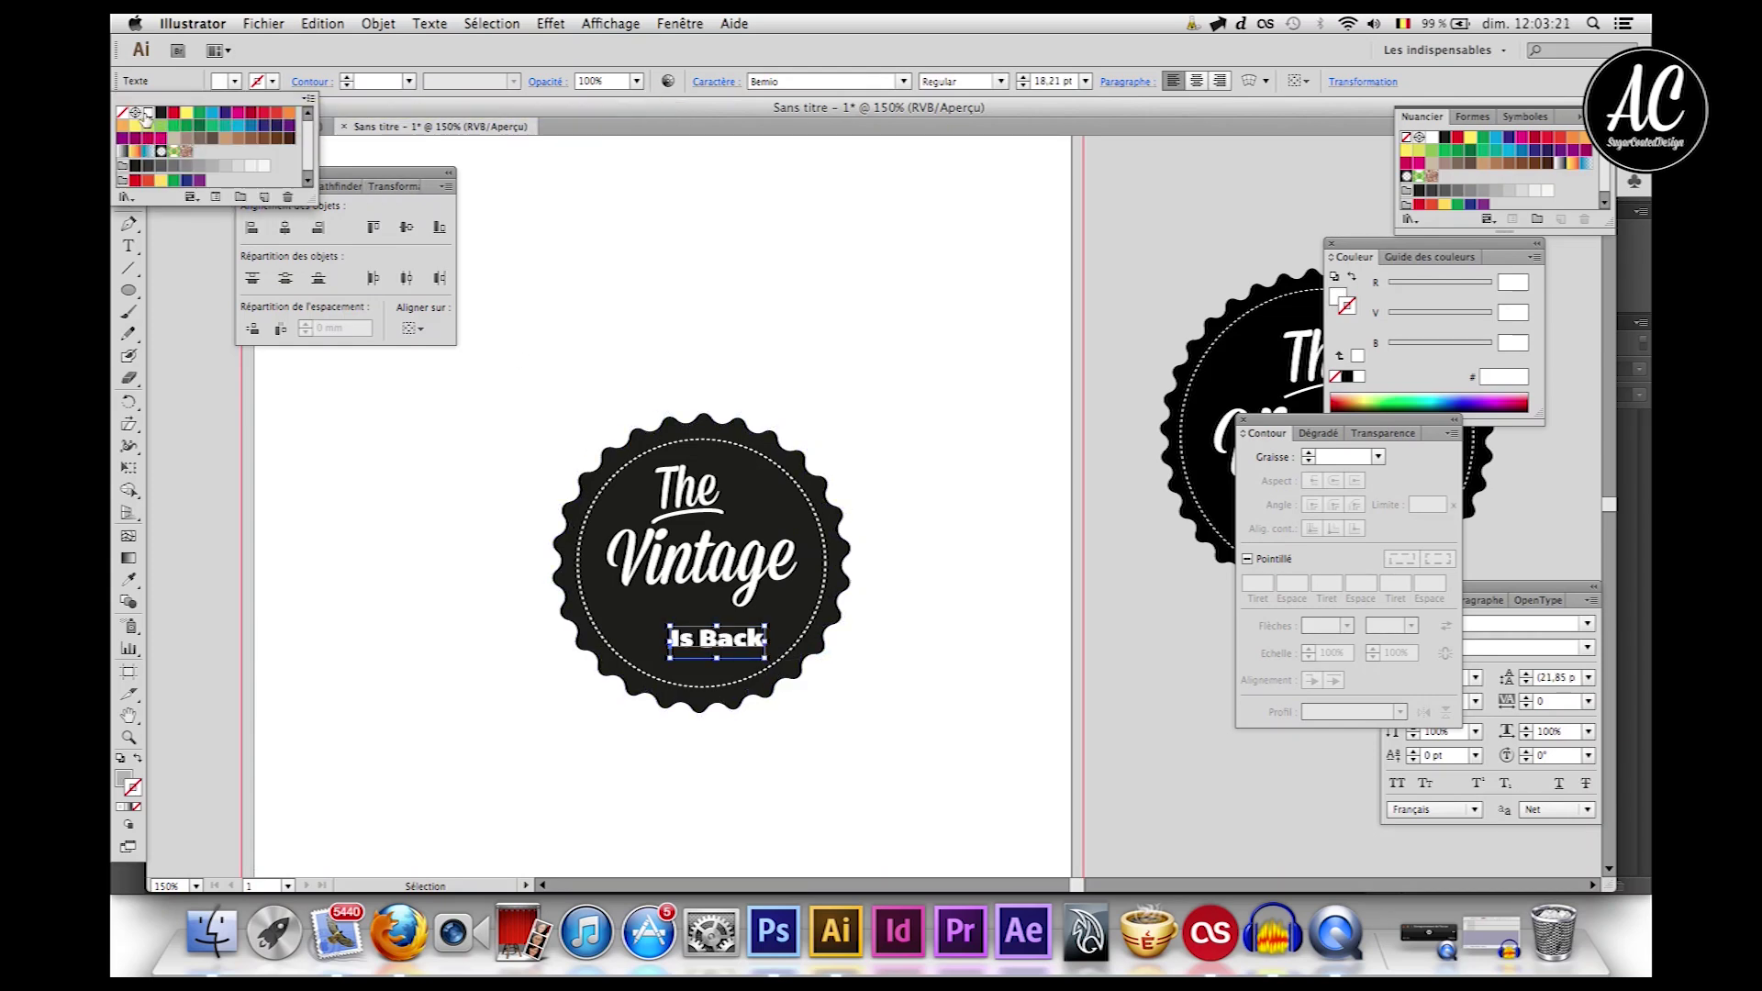
{"action": "left_click", "coordinate": [700, 299]}
Step: Centre all the badge elements horizontally on each other, and undo the vertical centring tried on them
{"action": "left_click_drag", "start_coordinate": [651, 342], "coordinate": [809, 596]}
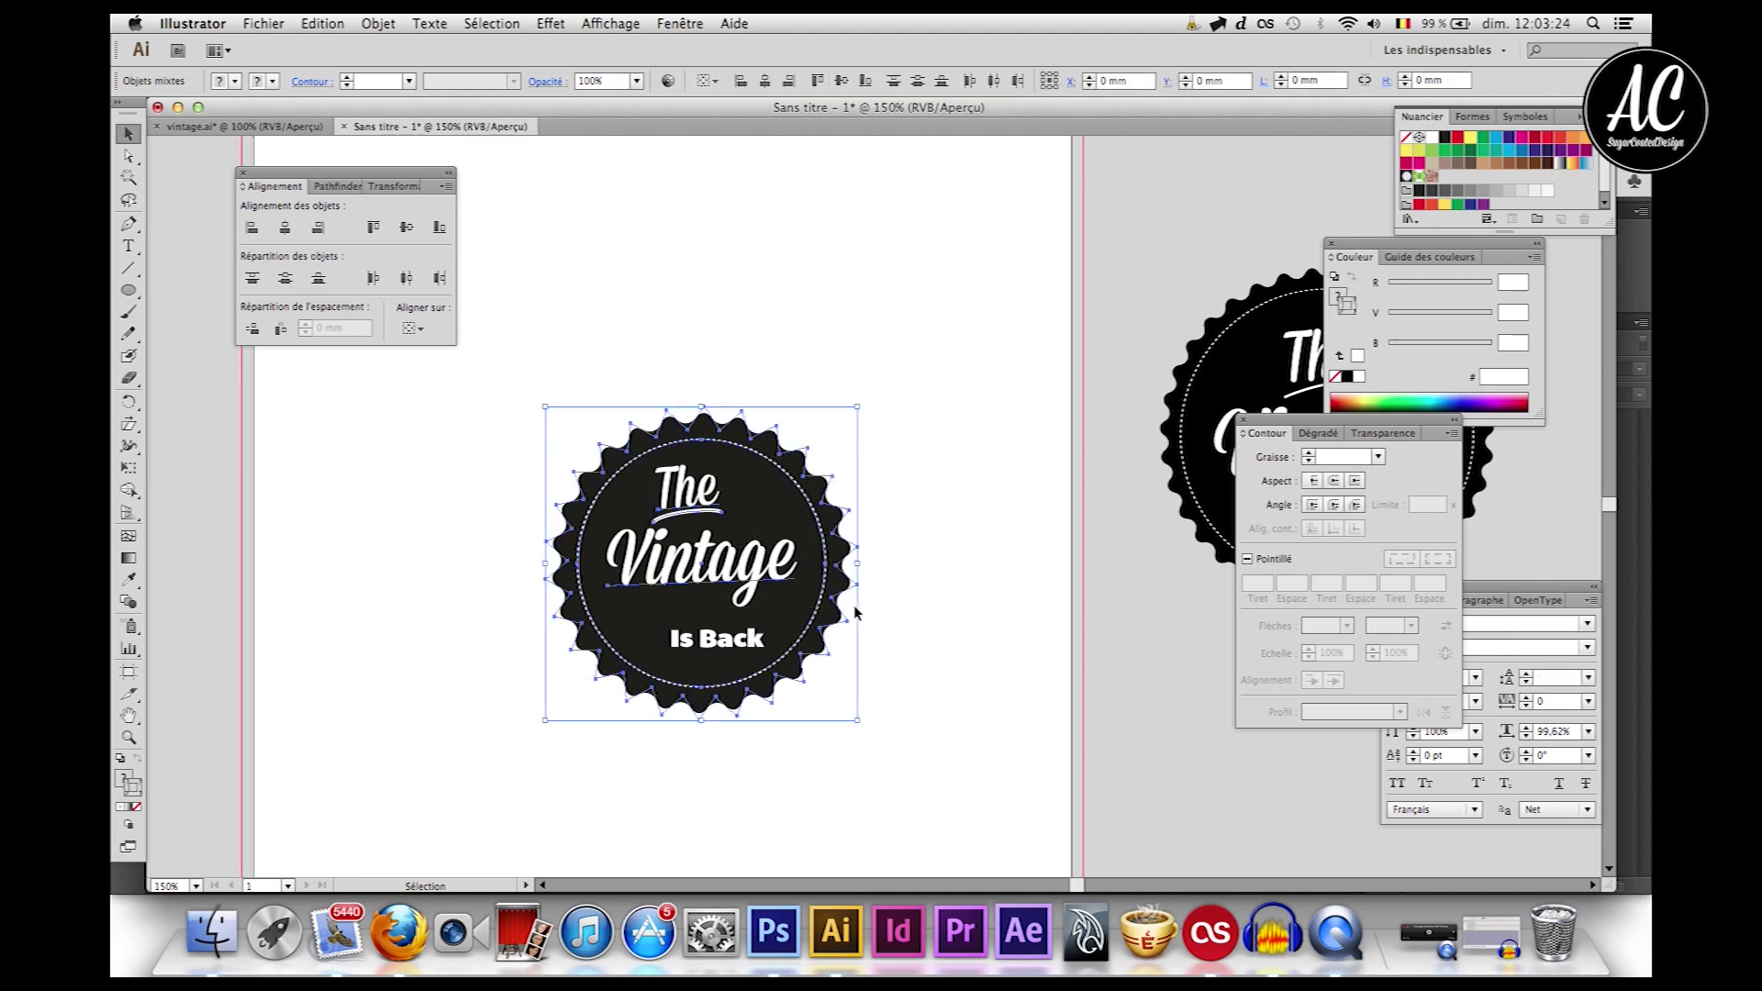
{"action": "left_click_drag", "start_coordinate": [625, 255], "coordinate": [871, 786]}
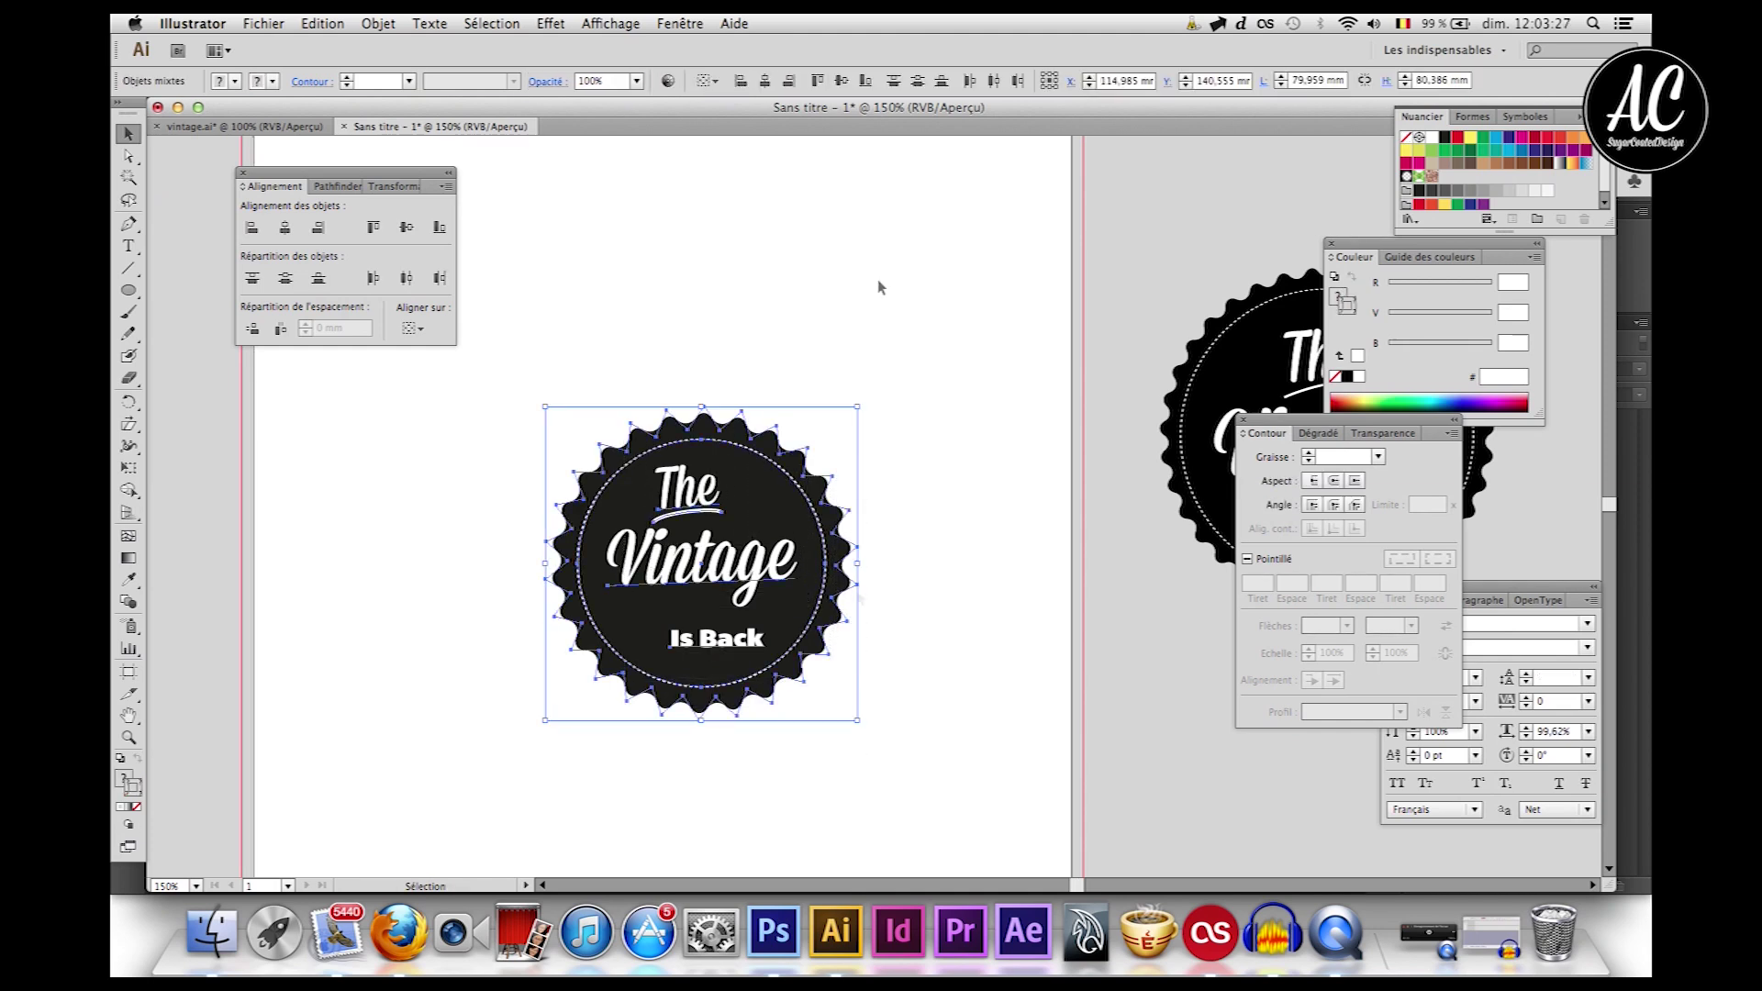
{"action": "left_click", "coordinate": [767, 85]}
{"action": "left_click", "coordinate": [841, 81]}
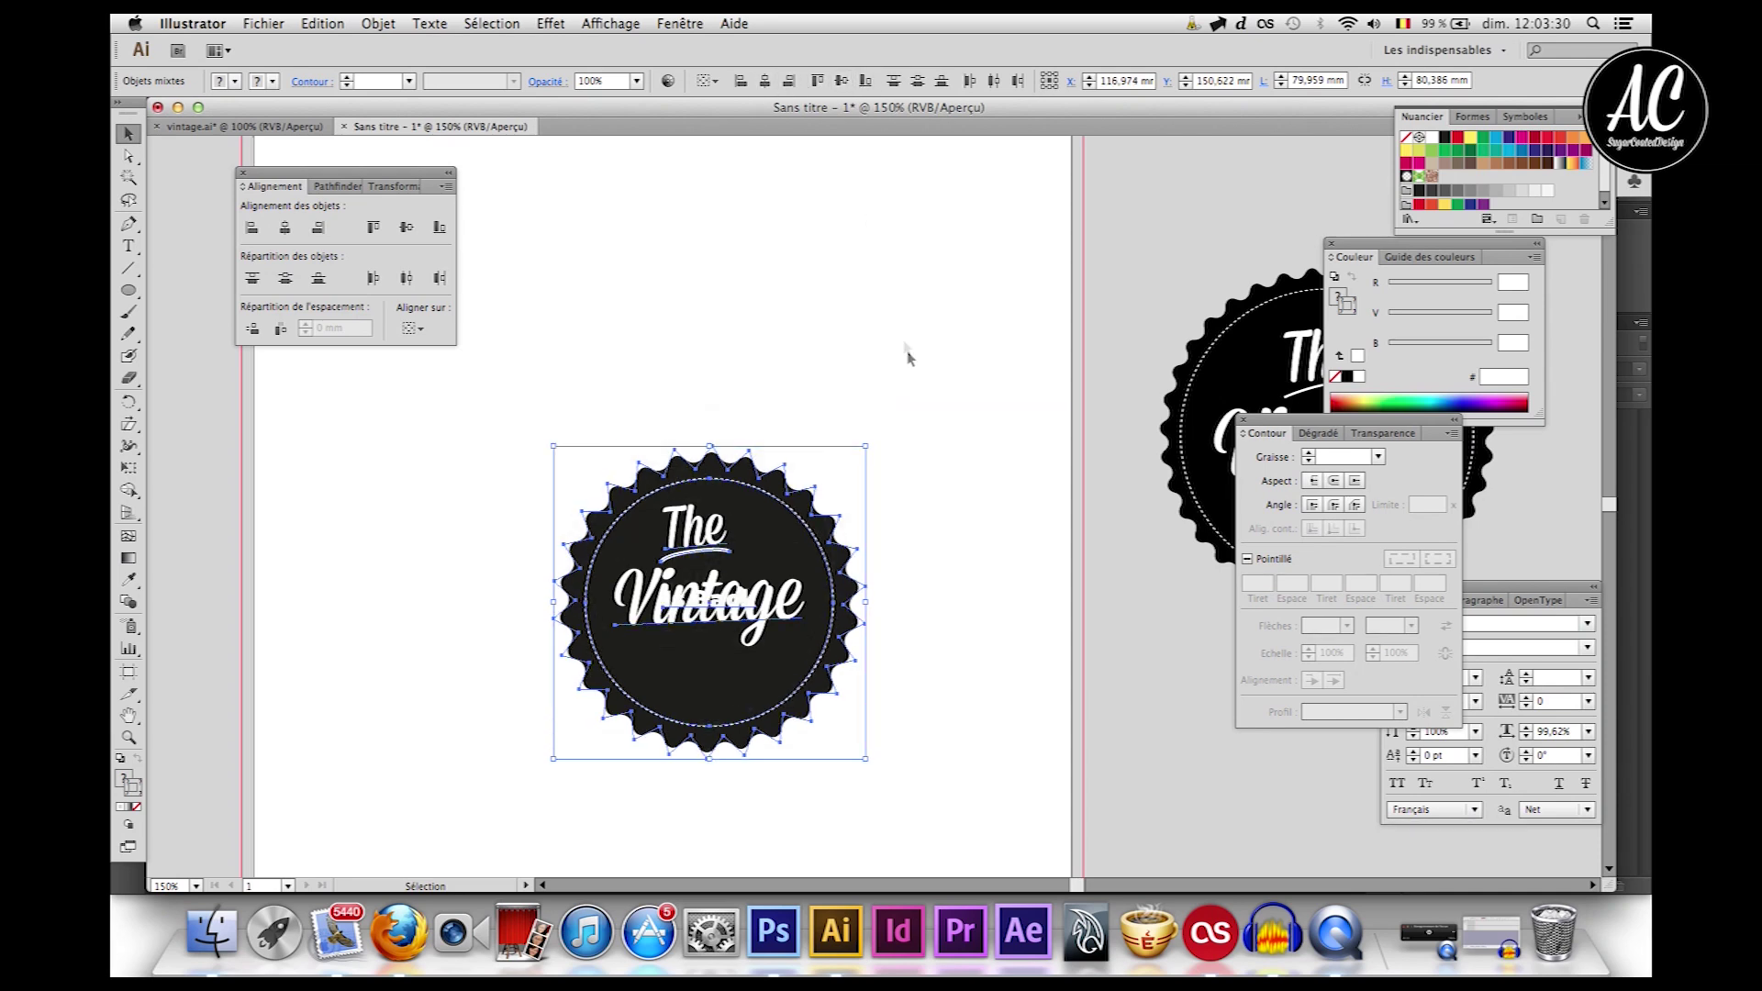
{"action": "key", "text": "super+z"}
{"action": "left_click", "coordinate": [850, 278]}
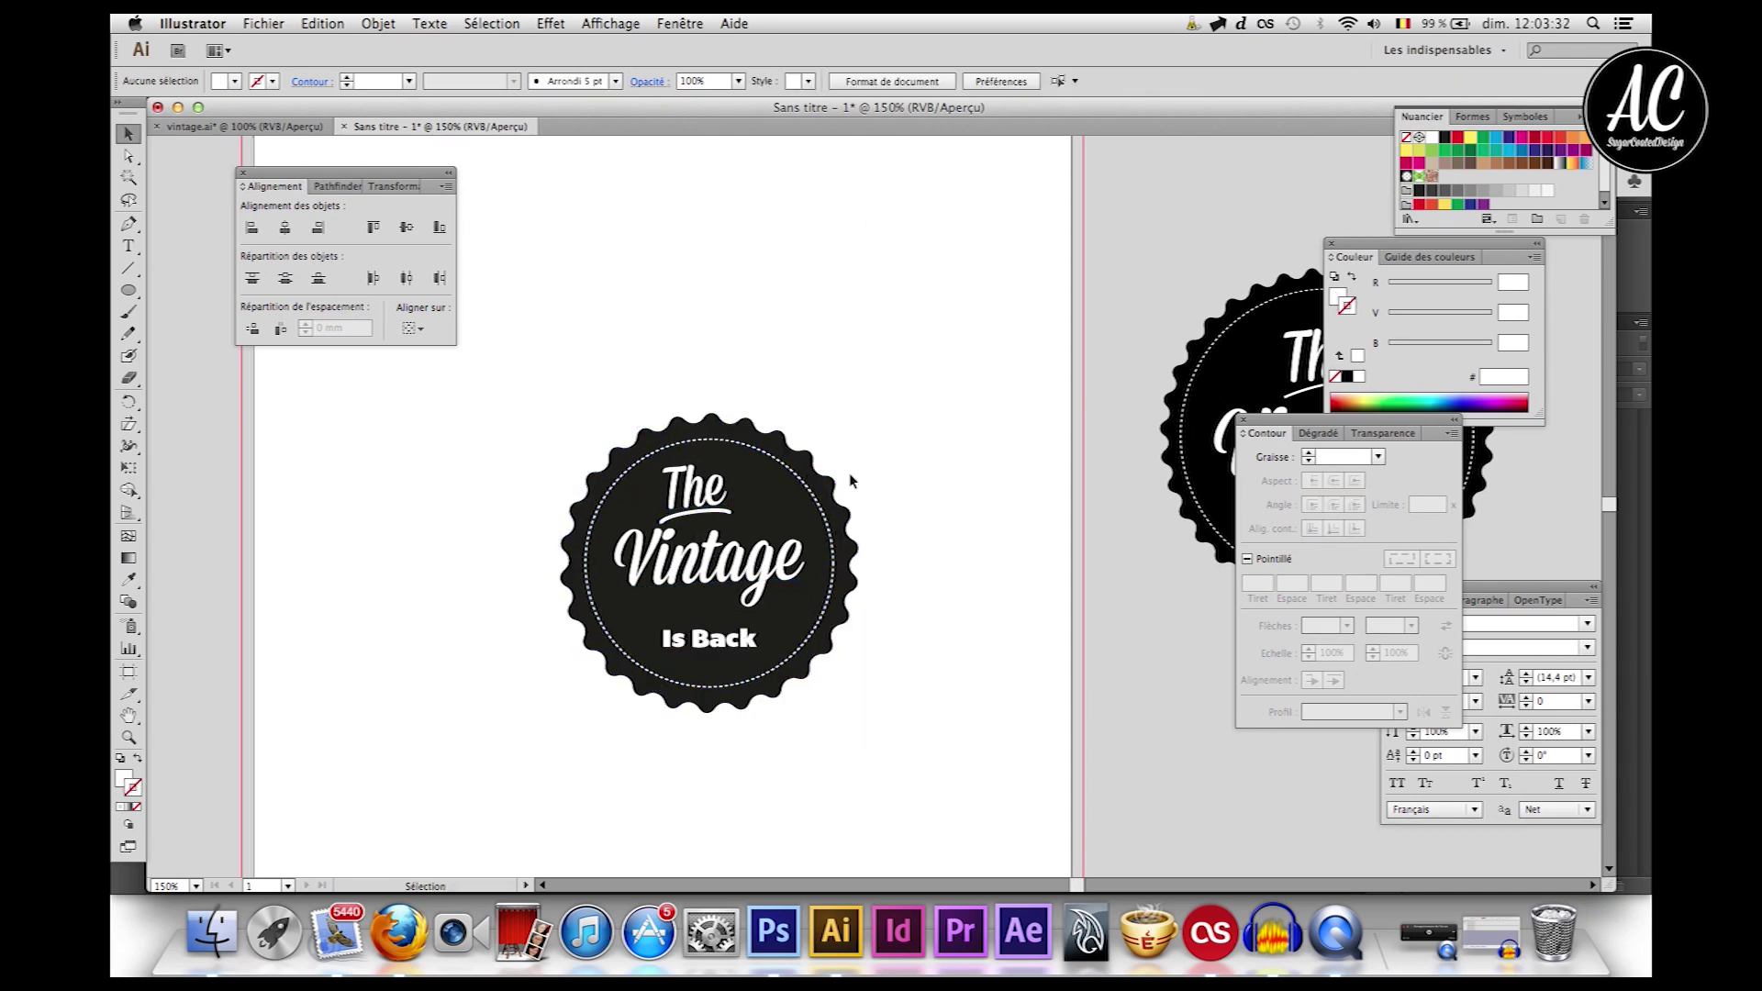
Step: Rewrite the "Is Back" text in capitals as "IS BACK" to match the reference badge
{"action": "scroll", "coordinate": [850, 471], "scroll_direction": "right", "scroll_amount": 5}
{"action": "scroll", "coordinate": [850, 480], "scroll_direction": "left", "scroll_amount": 4}
{"action": "left_click", "coordinate": [647, 629]}
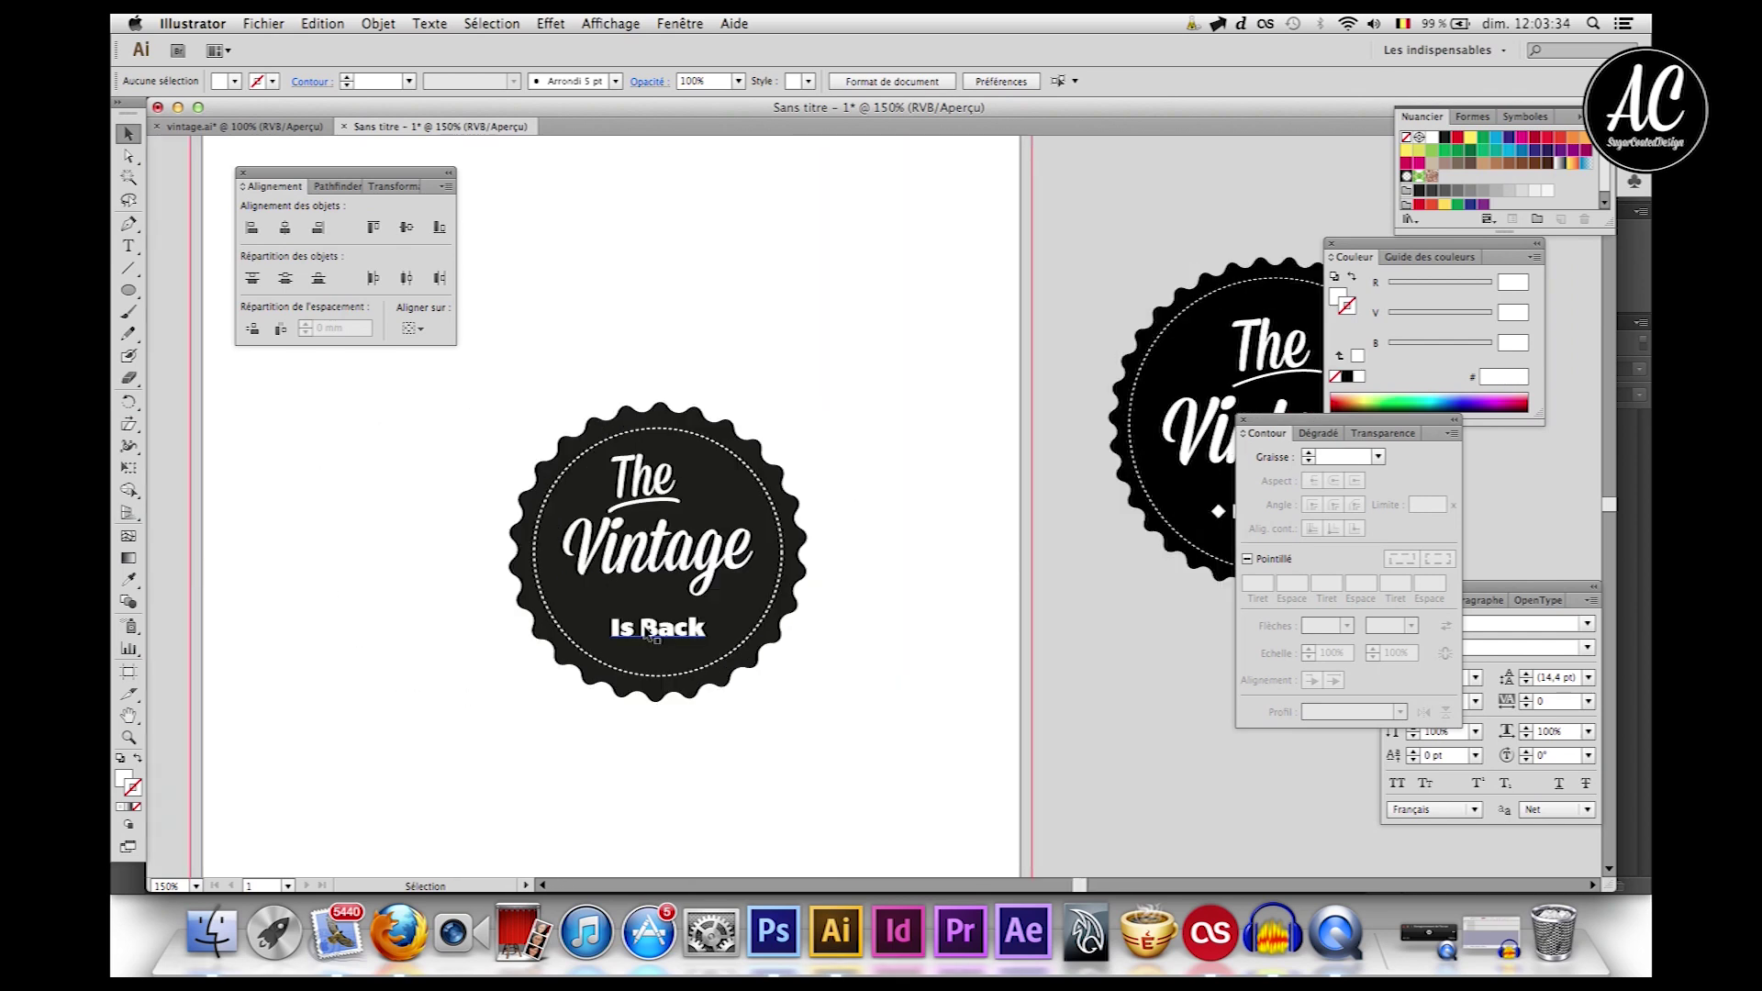
{"action": "left_click", "coordinate": [885, 703]}
{"action": "key", "text": "super+plus"}
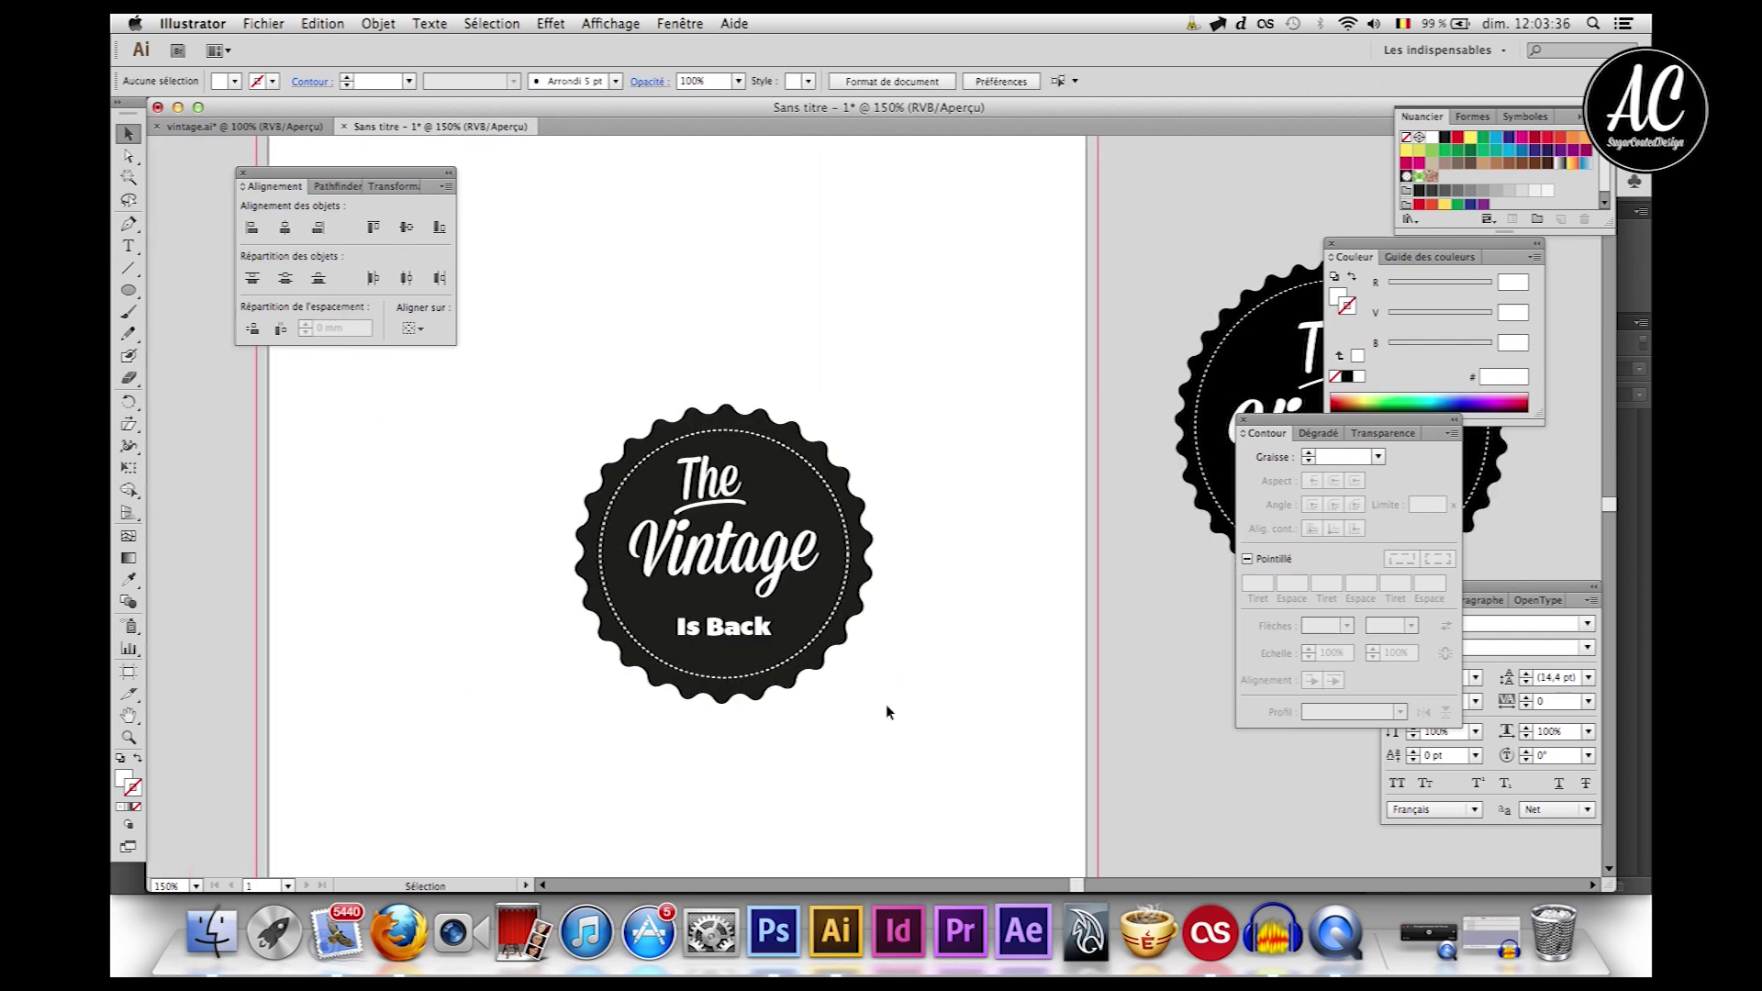
{"action": "scroll", "coordinate": [887, 713], "scroll_direction": "right", "scroll_amount": 7}
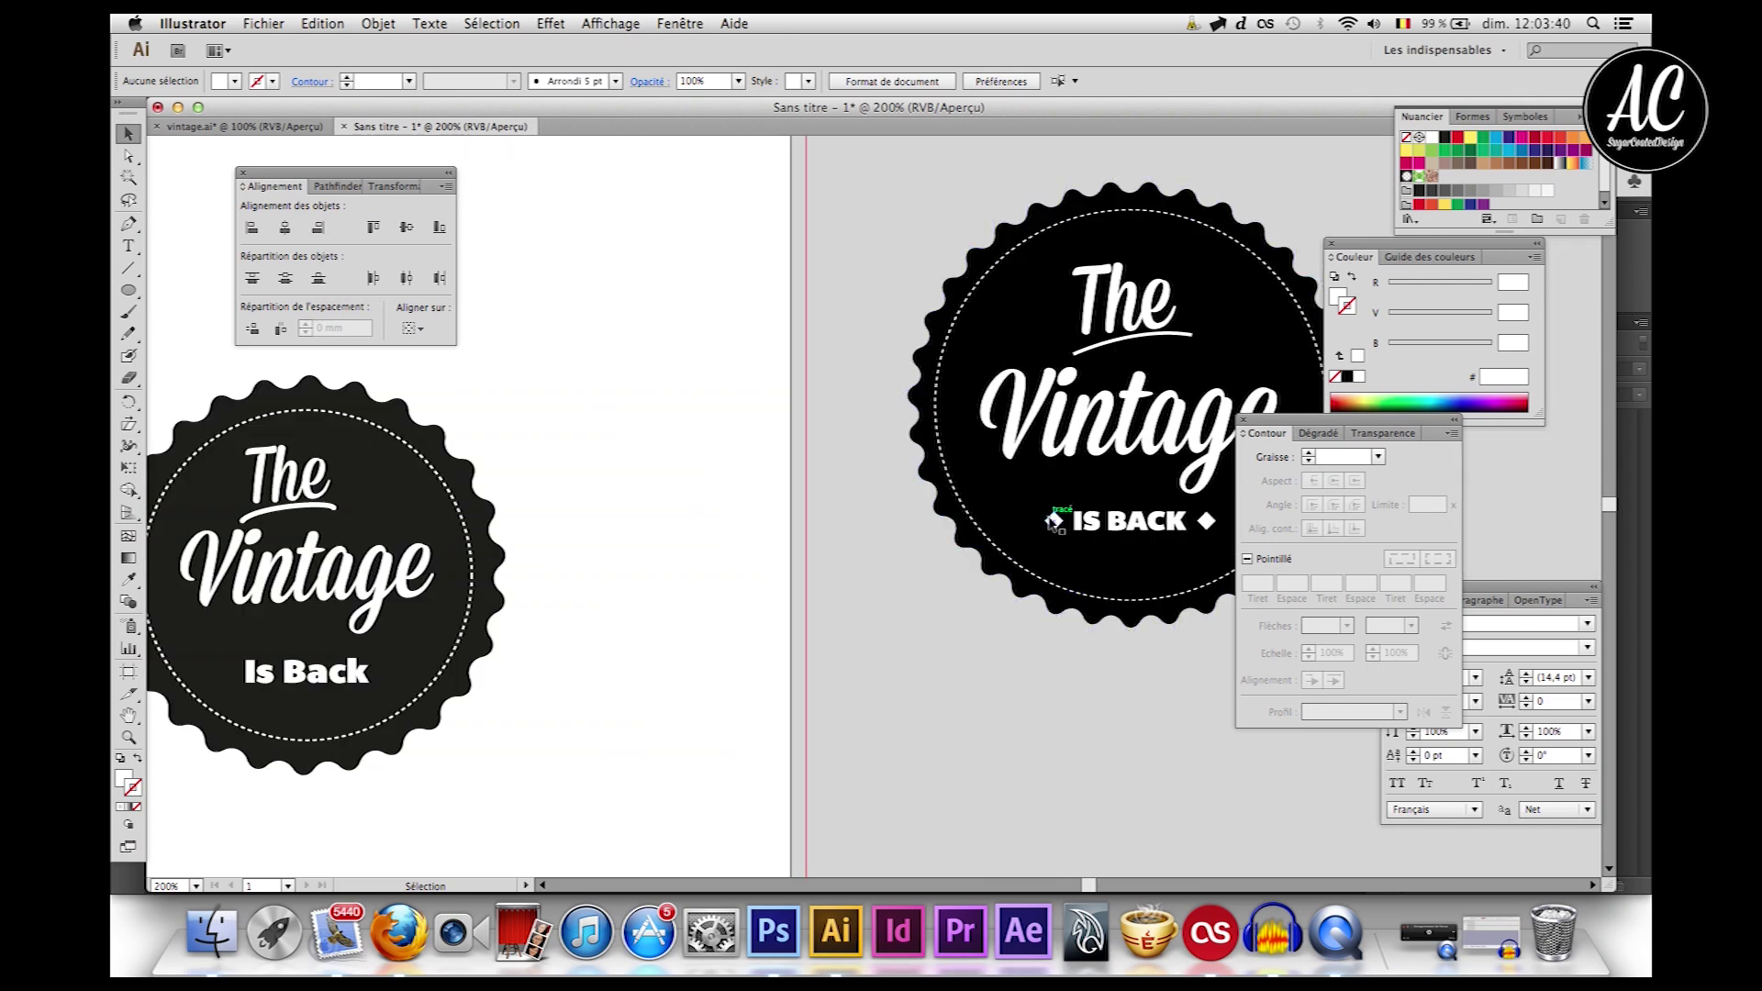
{"action": "left_click", "coordinate": [128, 246]}
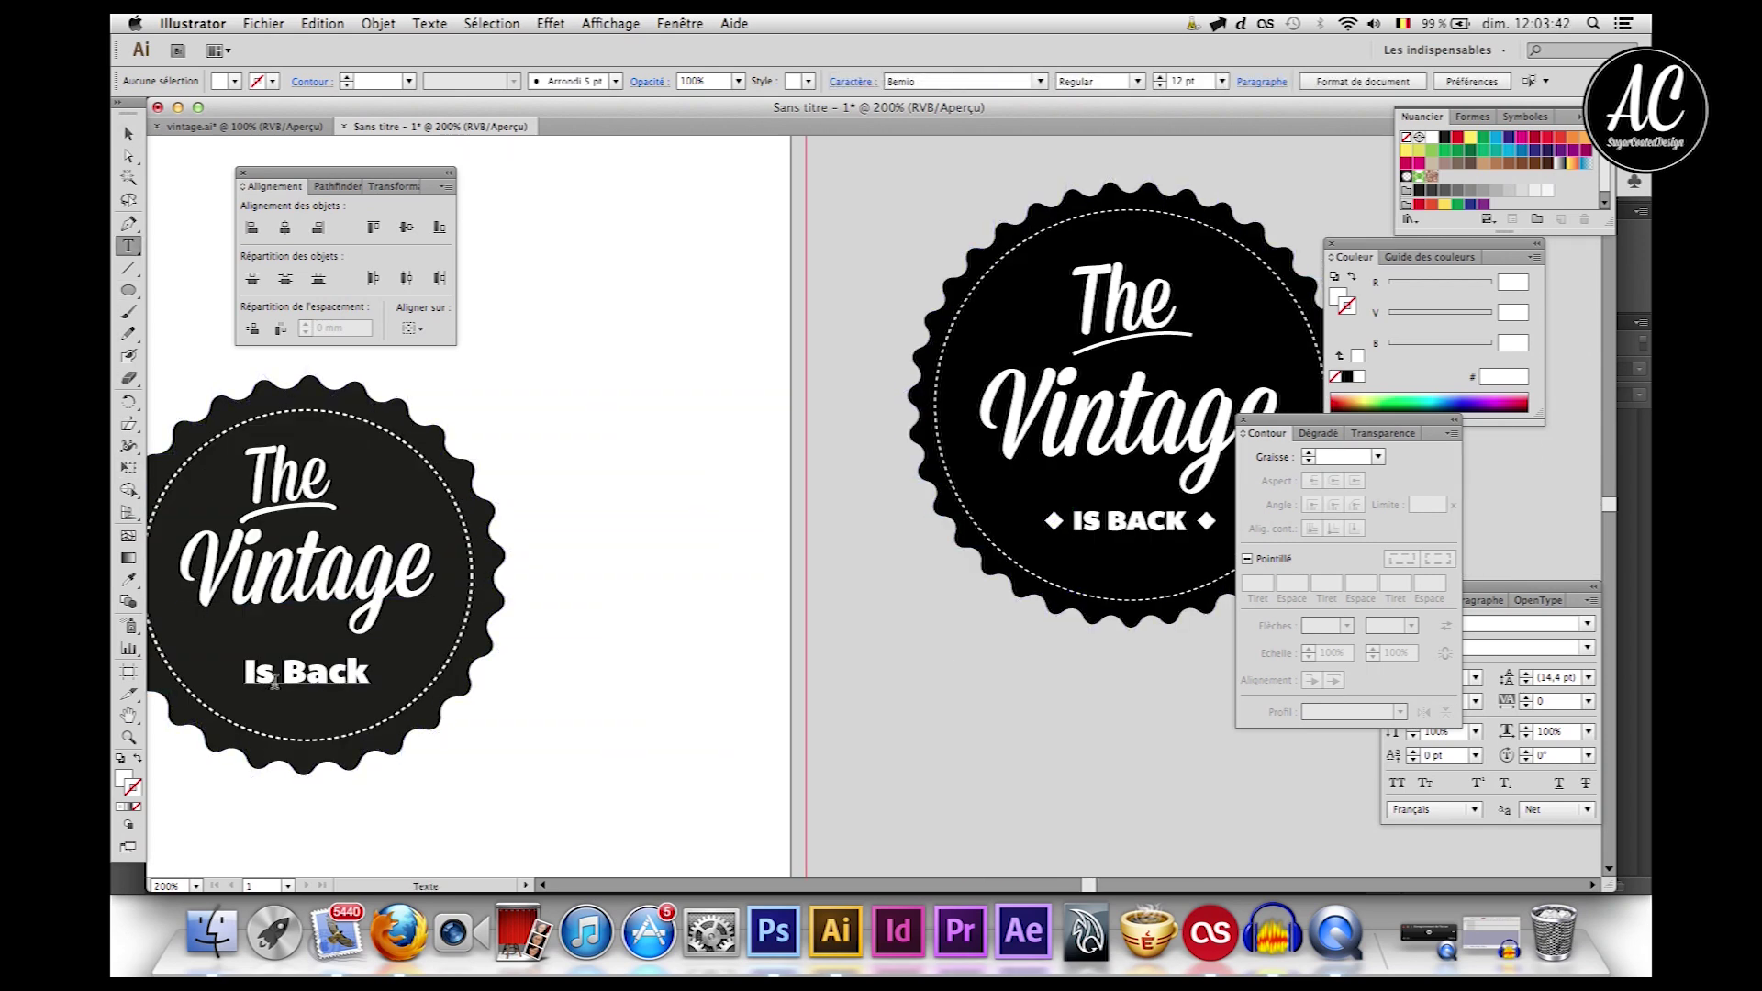
{"action": "left_click", "coordinate": [276, 671]}
{"action": "key", "text": "BackSpace"}
{"action": "type", "text": "S"}
{"action": "key", "text": "Right"}
{"action": "key", "text": "Right"}
{"action": "key", "text": "Right"}
{"action": "key", "text": "BackSpace"}
{"action": "key", "text": "BackSpace"}
{"action": "key", "text": "BackSpace"}
{"action": "type", "text": "ACK"}
{"action": "key", "text": "super+a"}
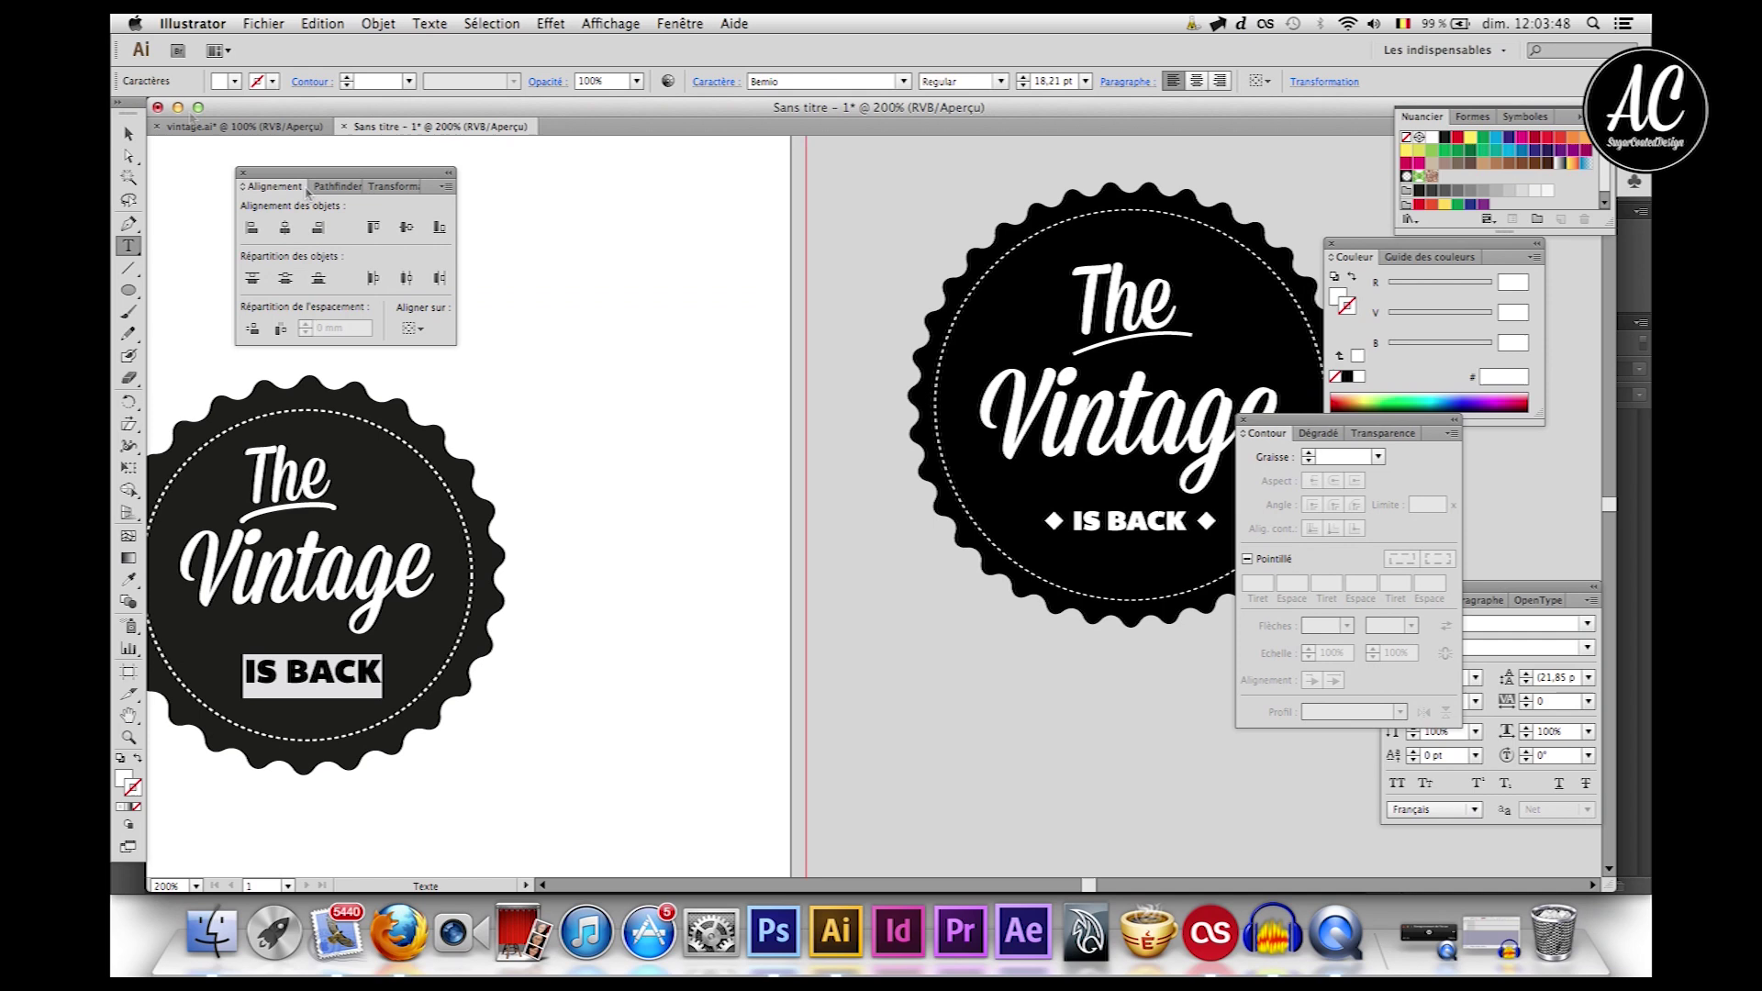
Step: Recentre all the badge elements horizontally around the capitalised text, and undo the vertical centring tried on them
{"action": "left_click", "coordinate": [128, 133]}
{"action": "key", "text": "super+a"}
{"action": "left_click", "coordinate": [765, 81]}
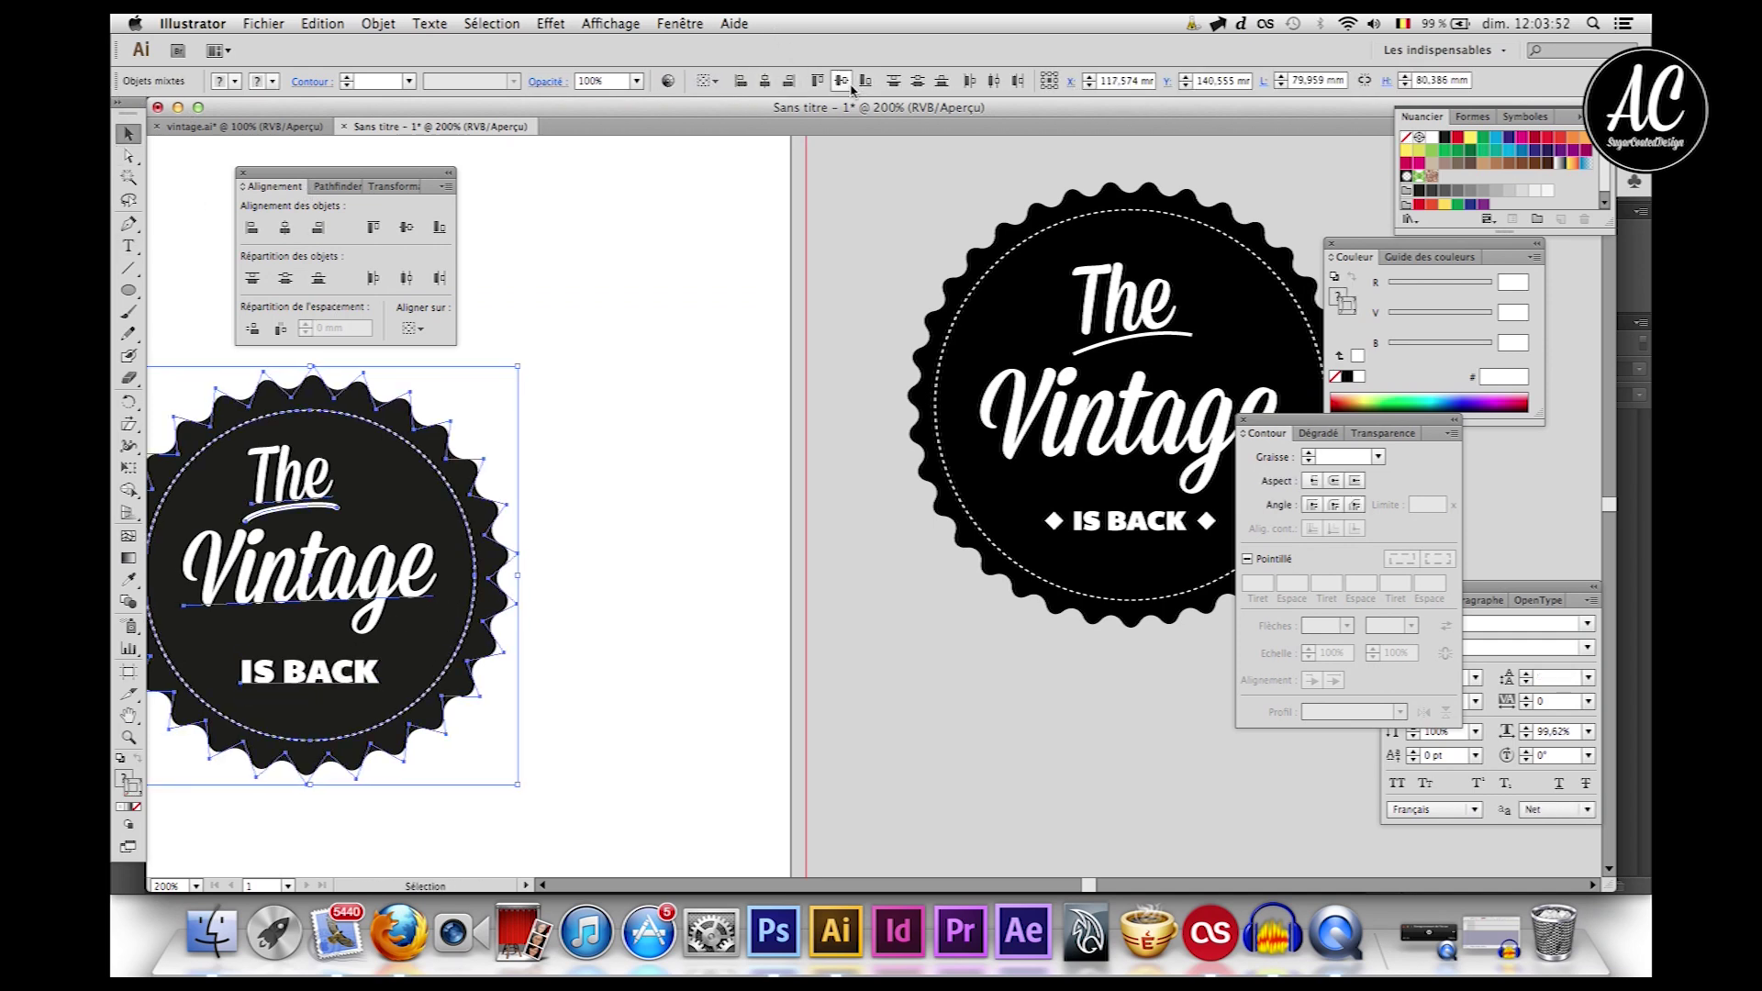
{"action": "left_click", "coordinate": [841, 81]}
{"action": "left_click", "coordinate": [697, 430]}
{"action": "key", "text": "super+z"}
{"action": "key", "text": "super+z"}
{"action": "left_click", "coordinate": [668, 372]}
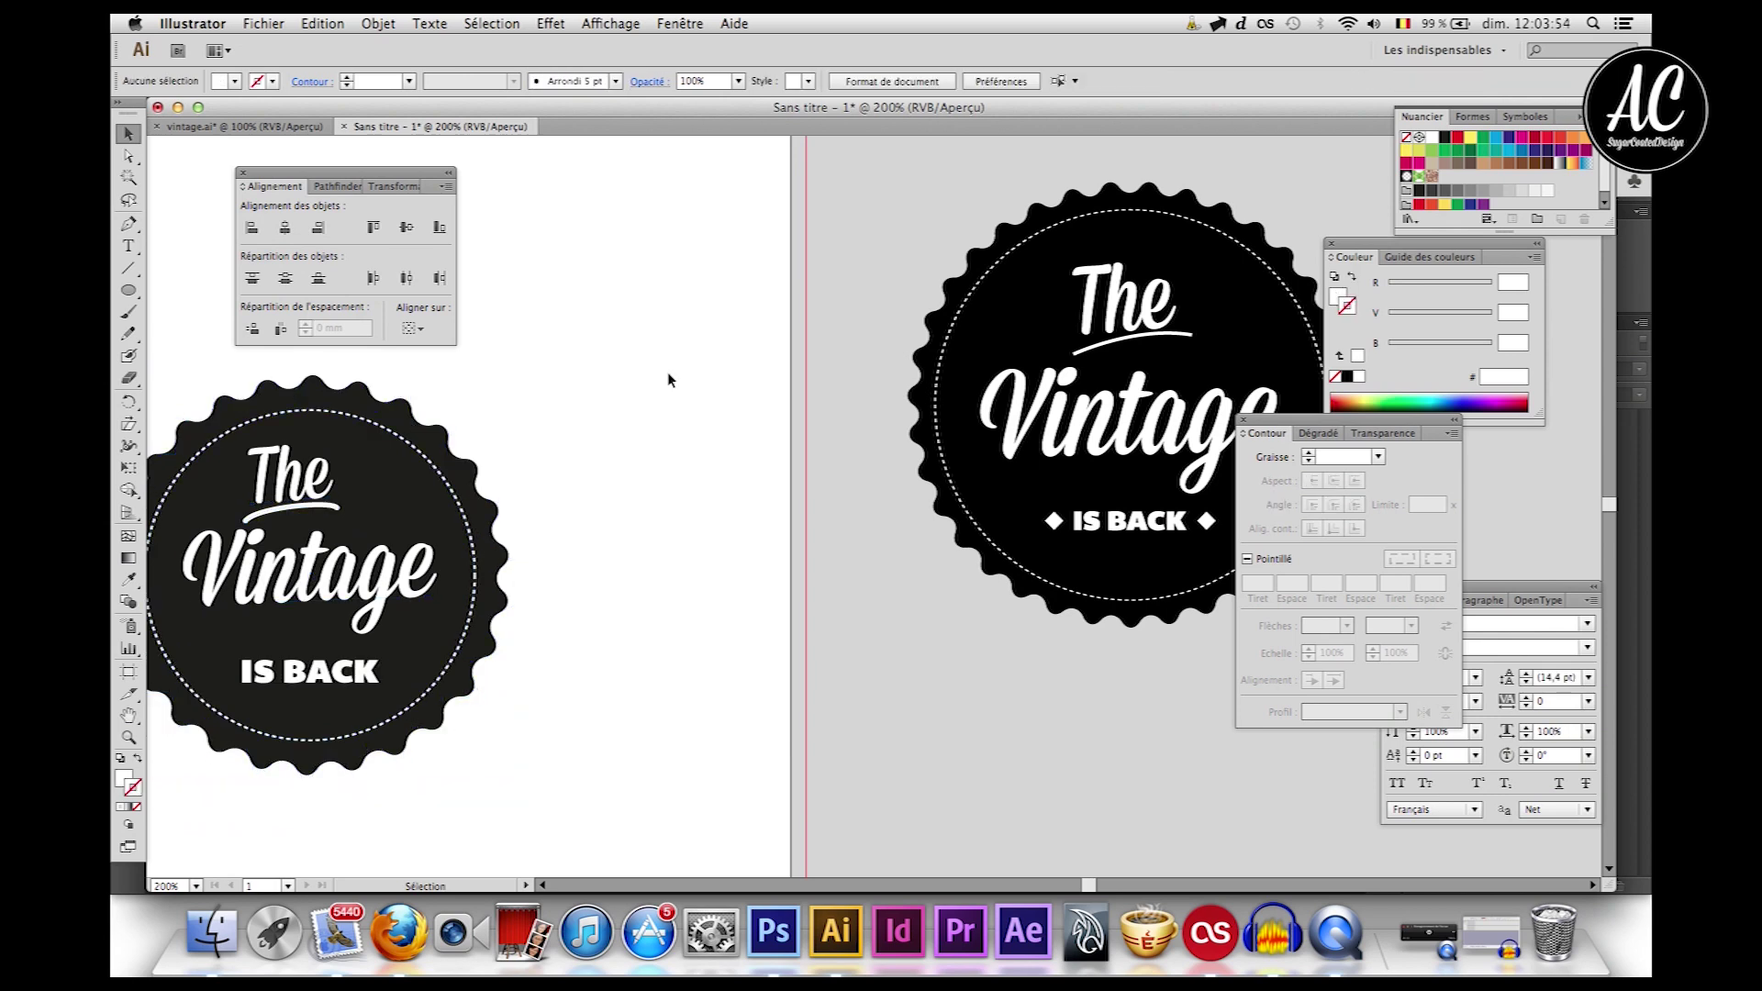
Step: Draw a small white square about 3.7 mm wide without a stroke on the blank artboard beside the badge
{"action": "left_click", "coordinate": [363, 688]}
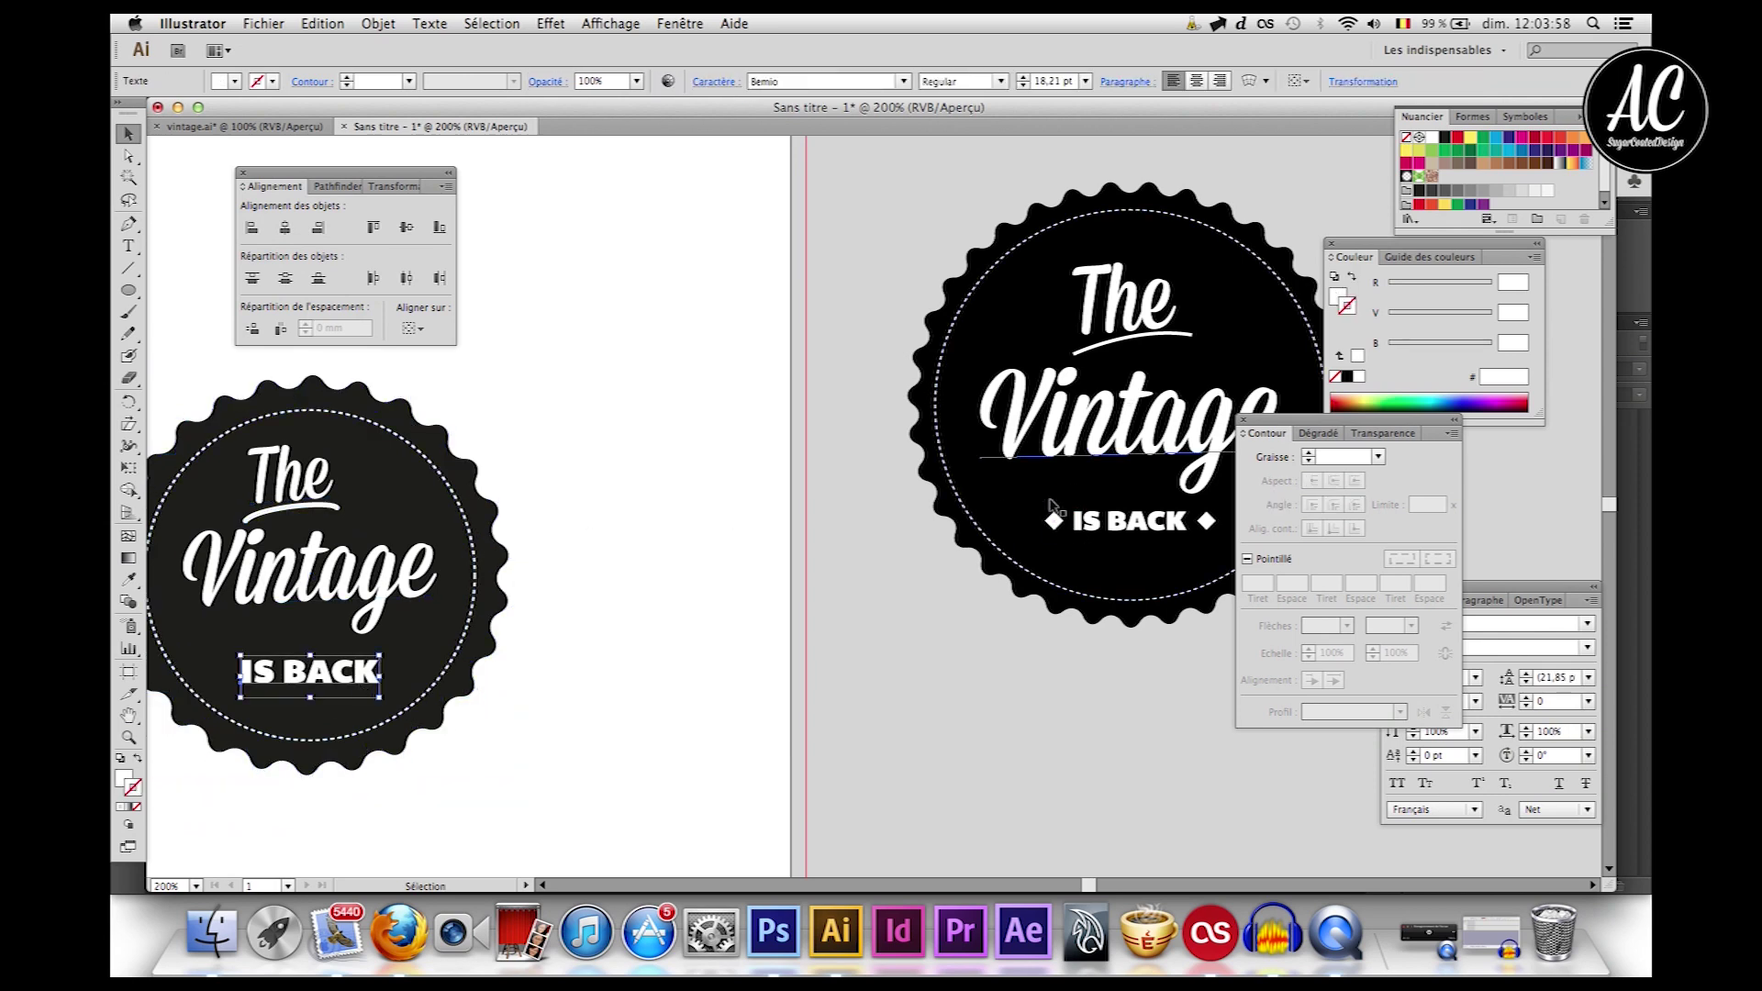
{"action": "left_click_drag", "start_coordinate": [128, 290], "coordinate": [188, 288]}
{"action": "scroll", "coordinate": [342, 400], "scroll_direction": "left", "scroll_amount": 5}
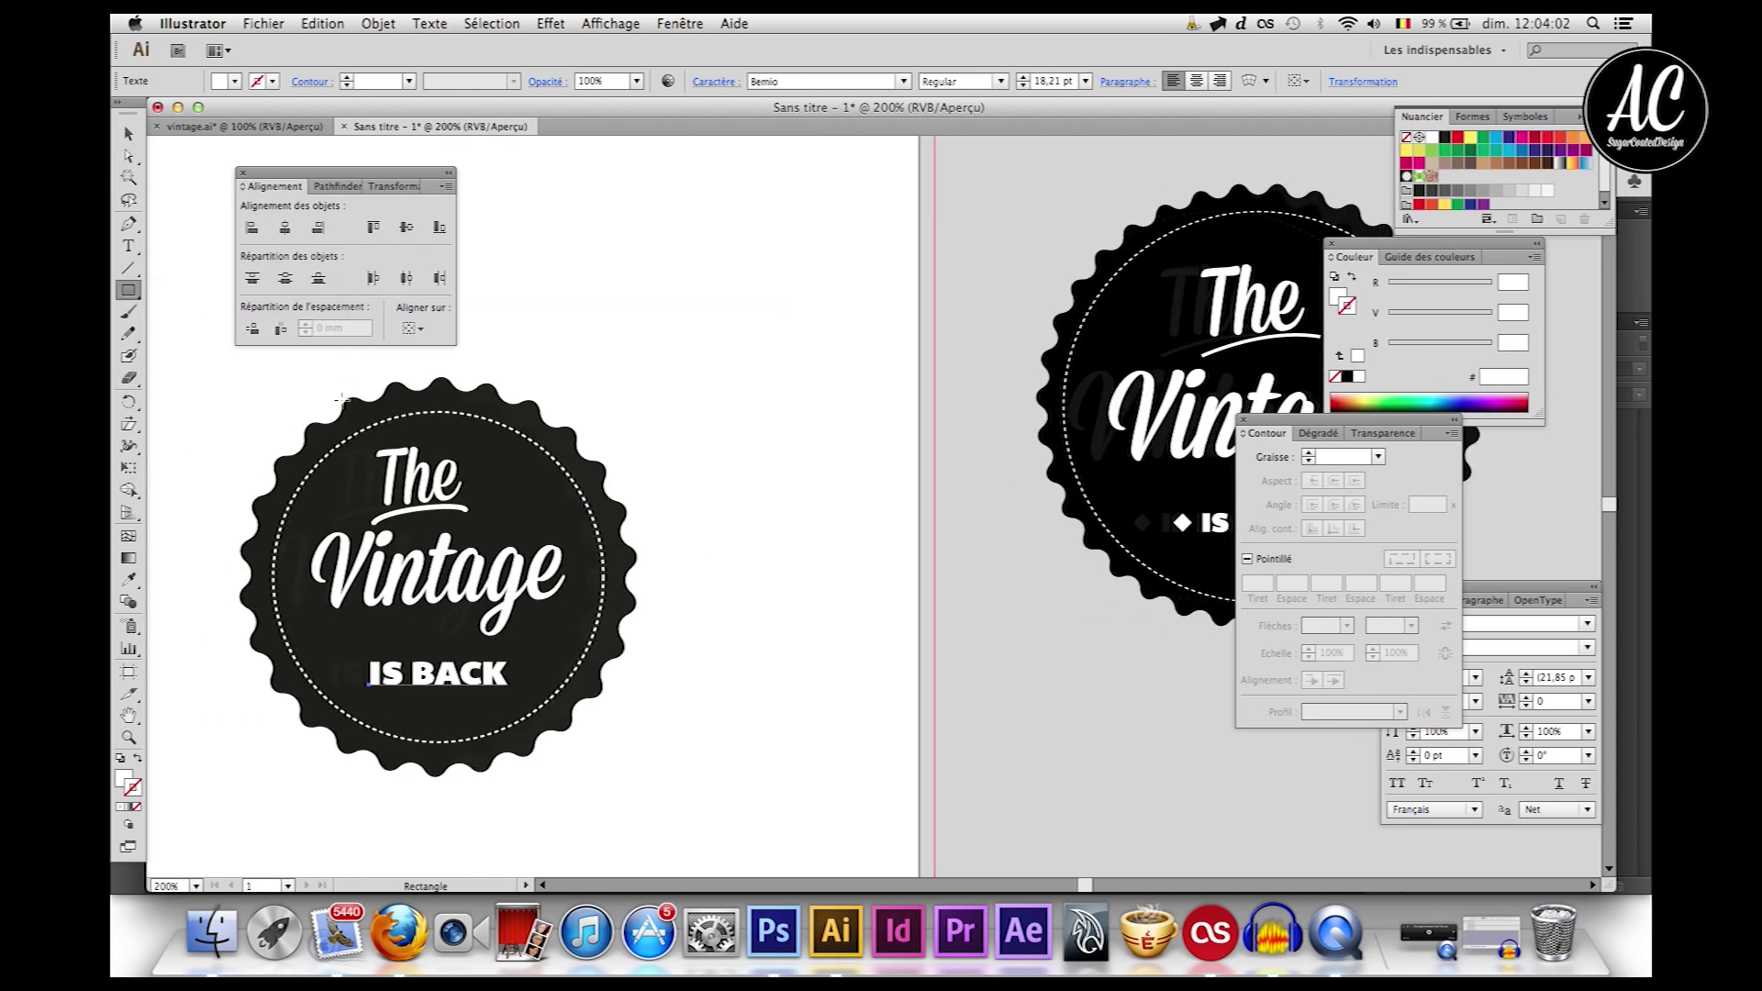
{"action": "left_click_drag", "start_coordinate": [239, 648], "coordinate": [263, 669]}
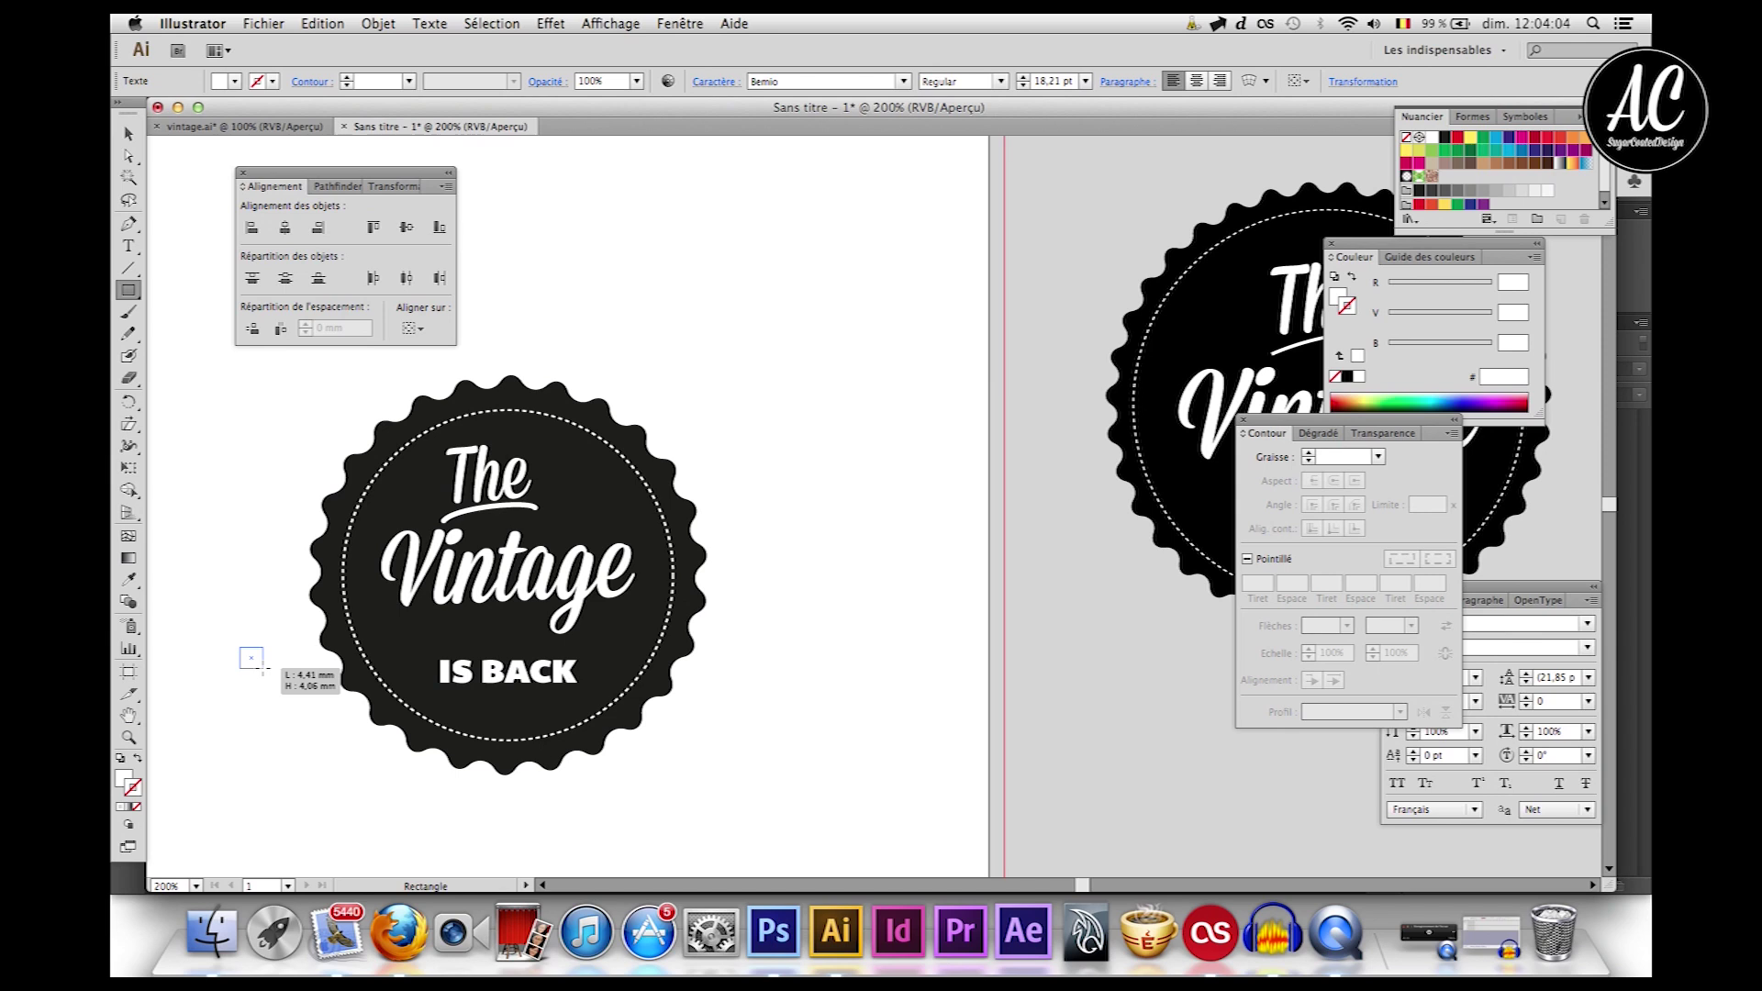
{"action": "left_click_drag", "start_coordinate": [264, 669], "coordinate": [252, 627]}
{"action": "left_click", "coordinate": [129, 134]}
{"action": "left_click", "coordinate": [129, 138]}
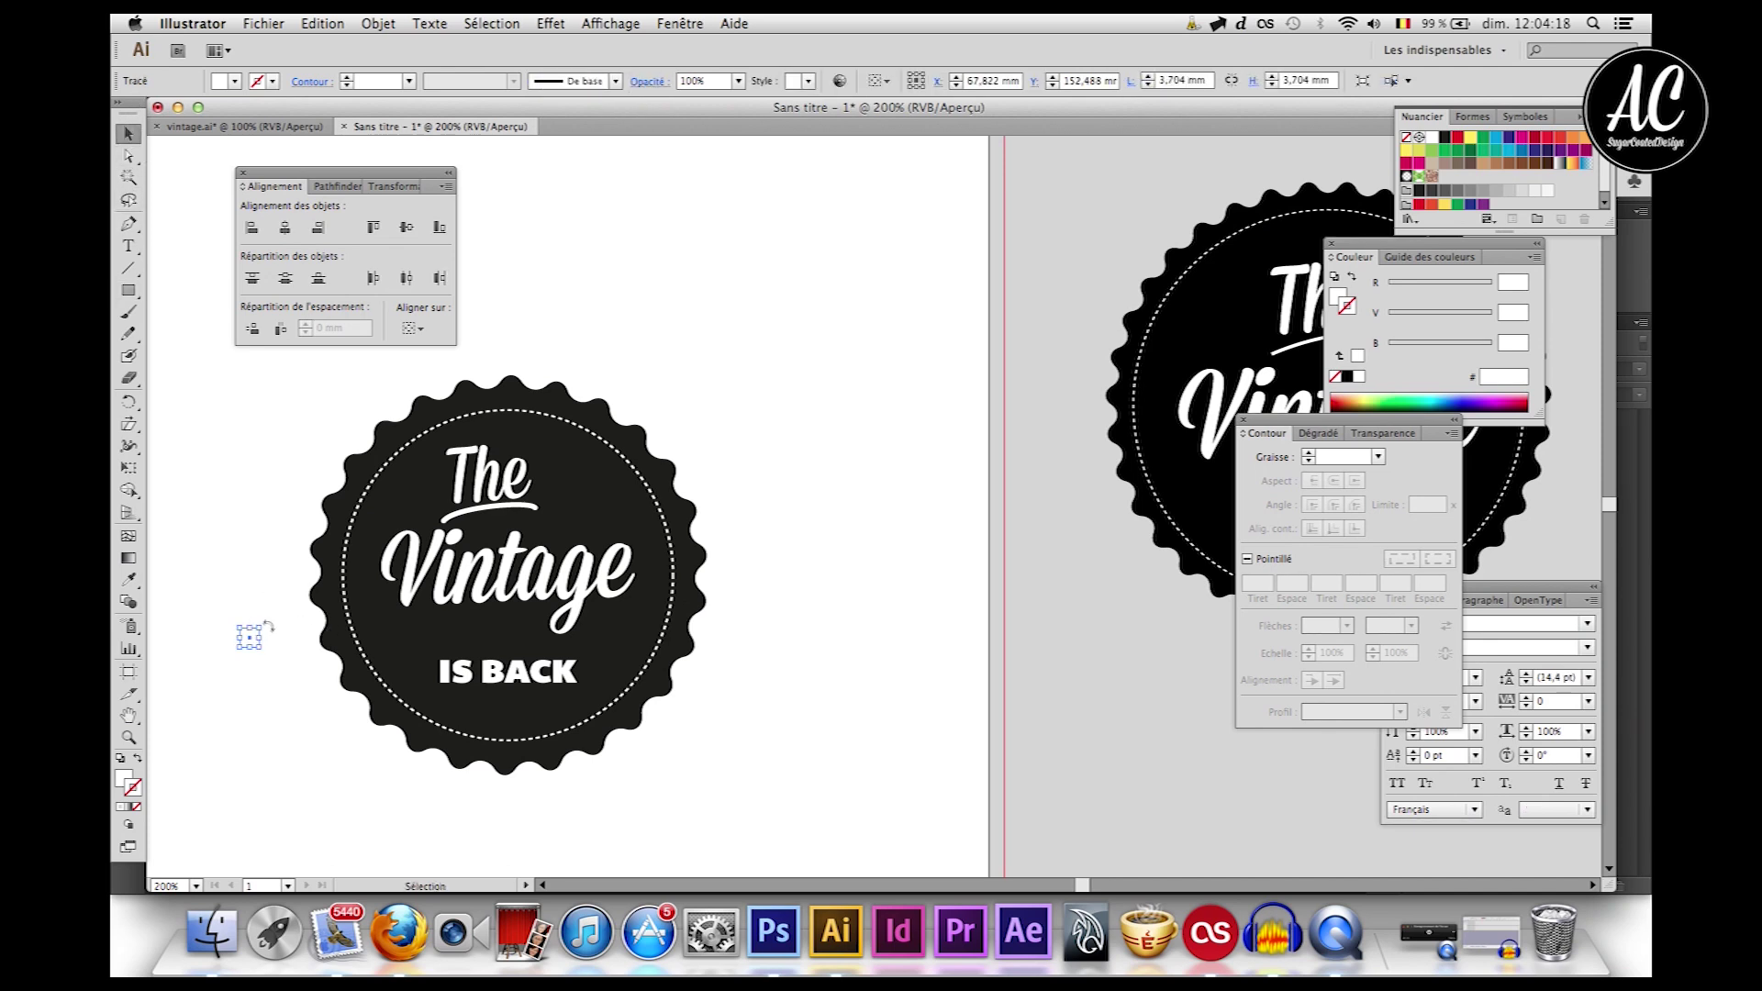
Step: Rotate the small square 45° into a diamond and place it just before "IS BACK"
{"action": "key", "text": "shift"}
{"action": "left_click_drag", "start_coordinate": [268, 624], "coordinate": [423, 674]}
{"action": "left_click", "coordinate": [802, 857]}
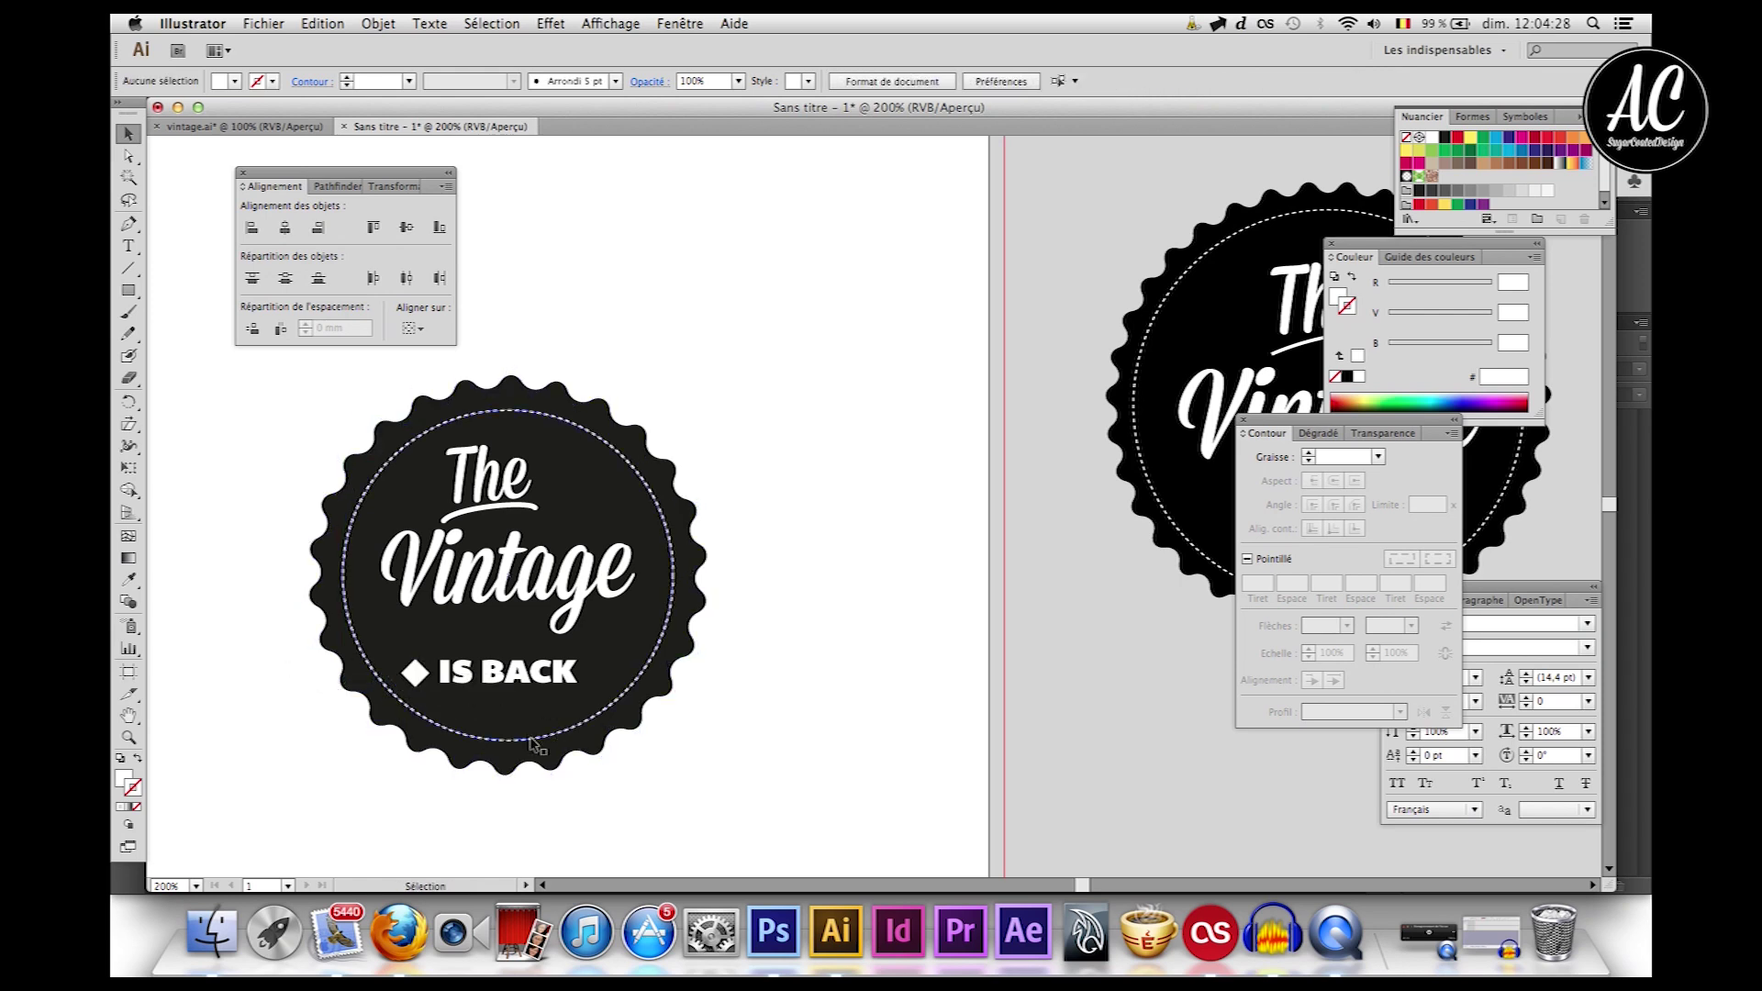
Step: Scale the diamond down proportionally to about 4.4 mm wide
{"action": "left_click", "coordinate": [415, 674]}
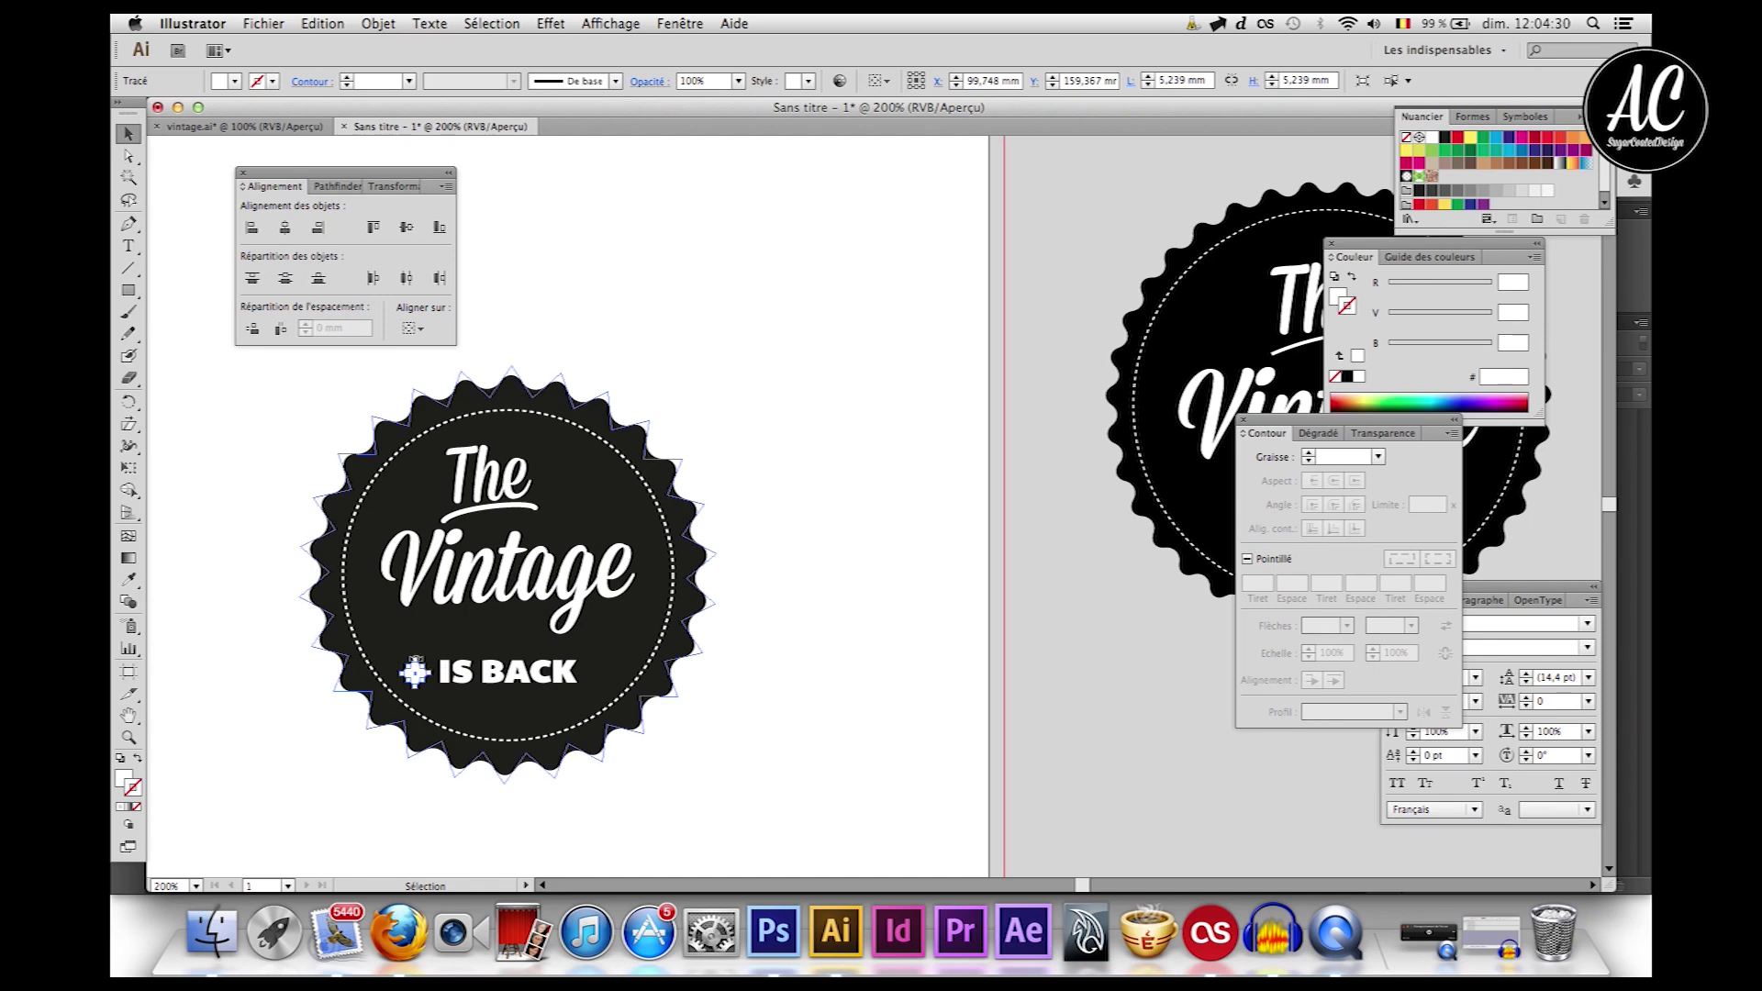
{"action": "left_click_drag", "start_coordinate": [427, 660], "coordinate": [418, 664]}
{"action": "left_click", "coordinate": [767, 795]}
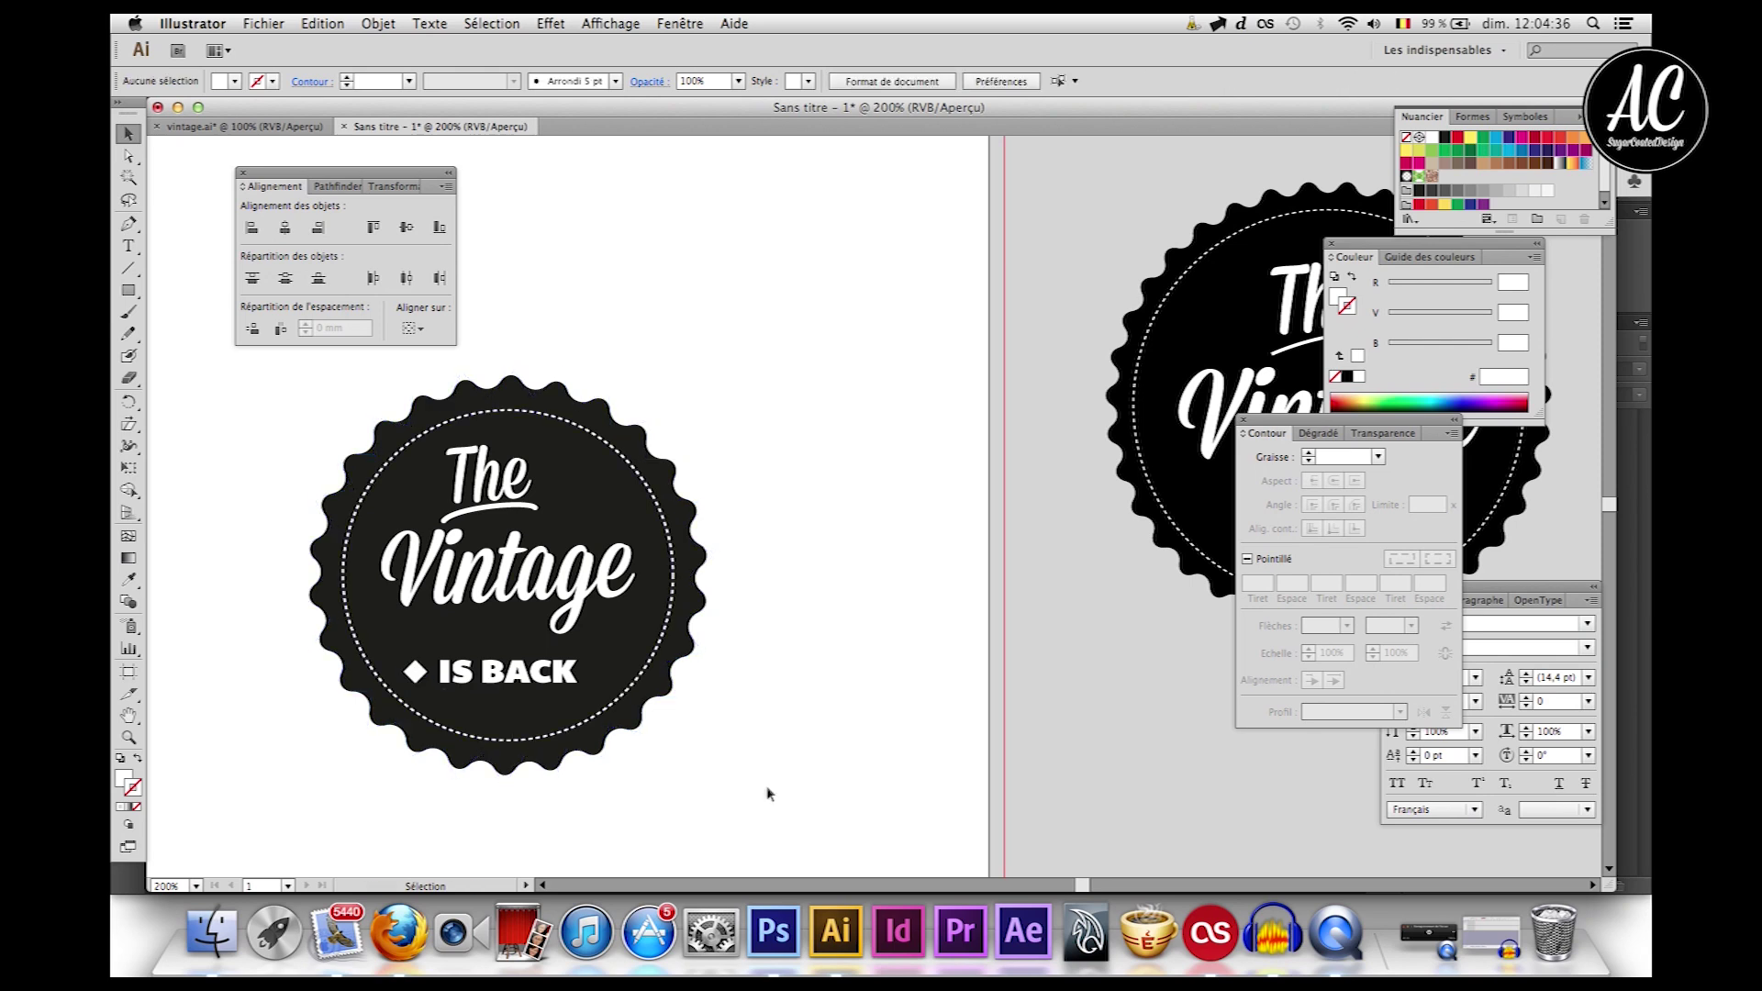
Step: Duplicate the diamond in place and shift the copy horizontally to just after "IS BACK"
{"action": "left_click", "coordinate": [414, 675]}
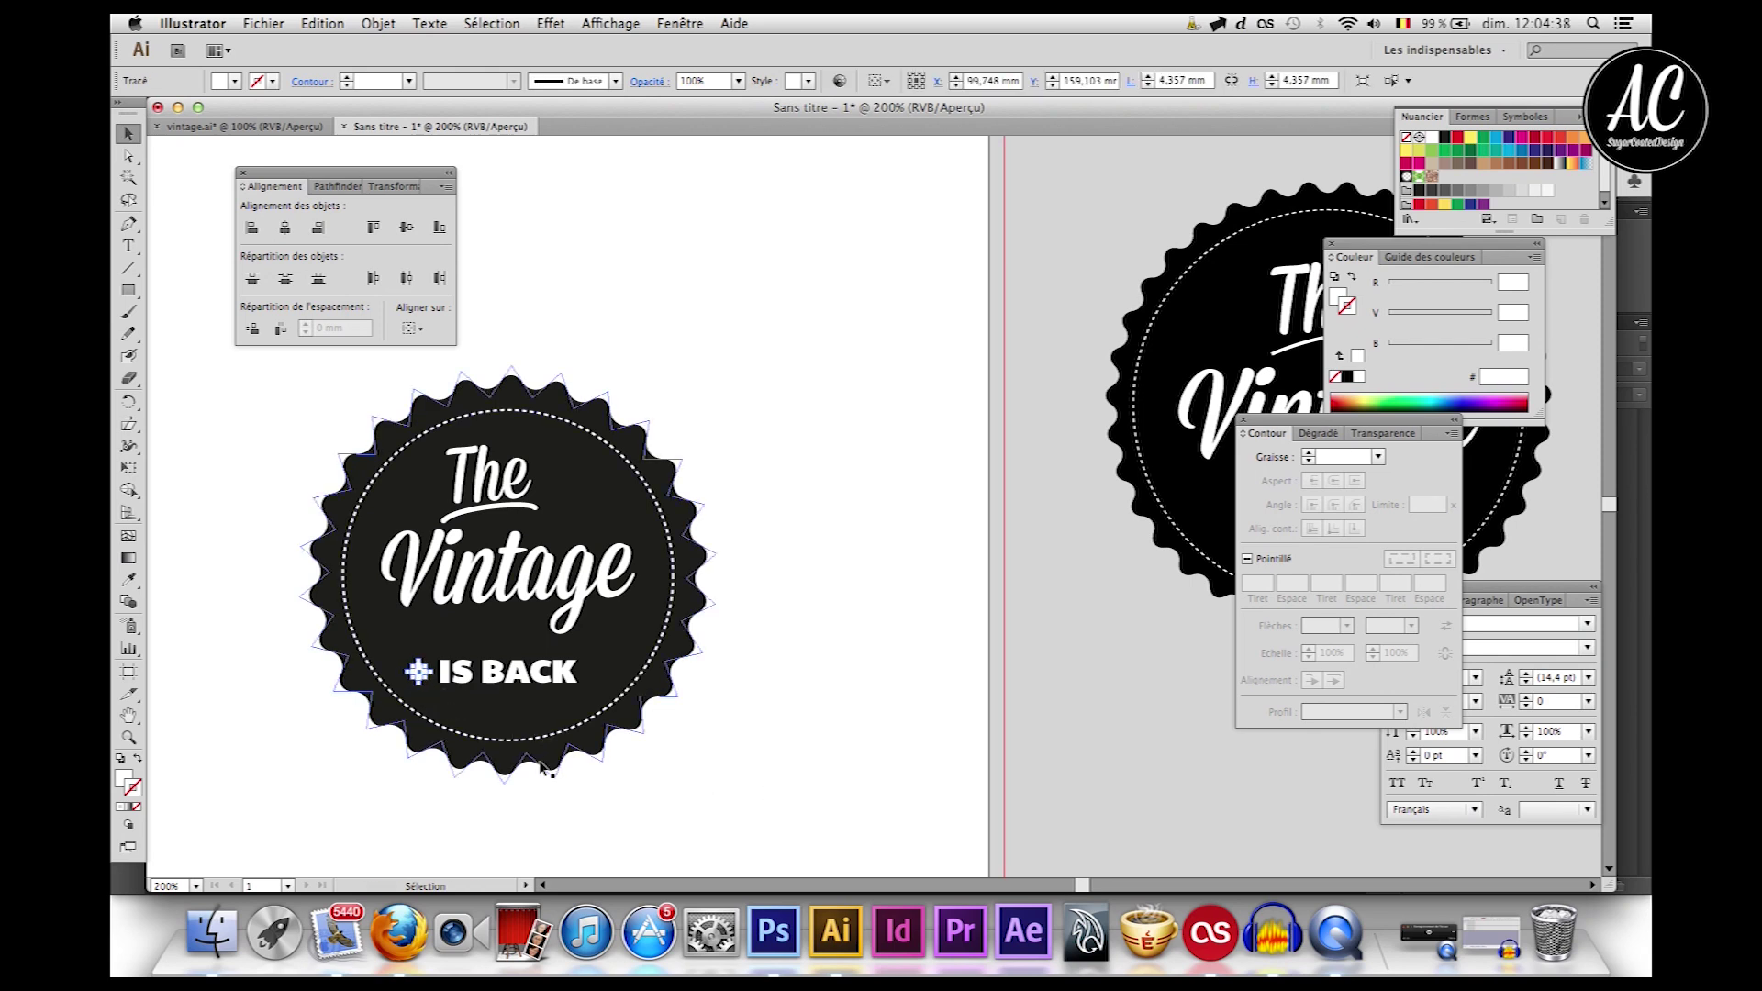
{"action": "key", "text": "a"}
{"action": "key", "text": "super+f"}
{"action": "key", "text": "shift+Right"}
{"action": "key", "text": "shift+Right"}
{"action": "key", "text": "shift+Right"}
{"action": "key", "text": "shift+Right"}
{"action": "key", "text": "shift+Right"}
{"action": "key", "text": "shift+Right"}
{"action": "key", "text": "shift+Right"}
{"action": "key", "text": "shift+Right"}
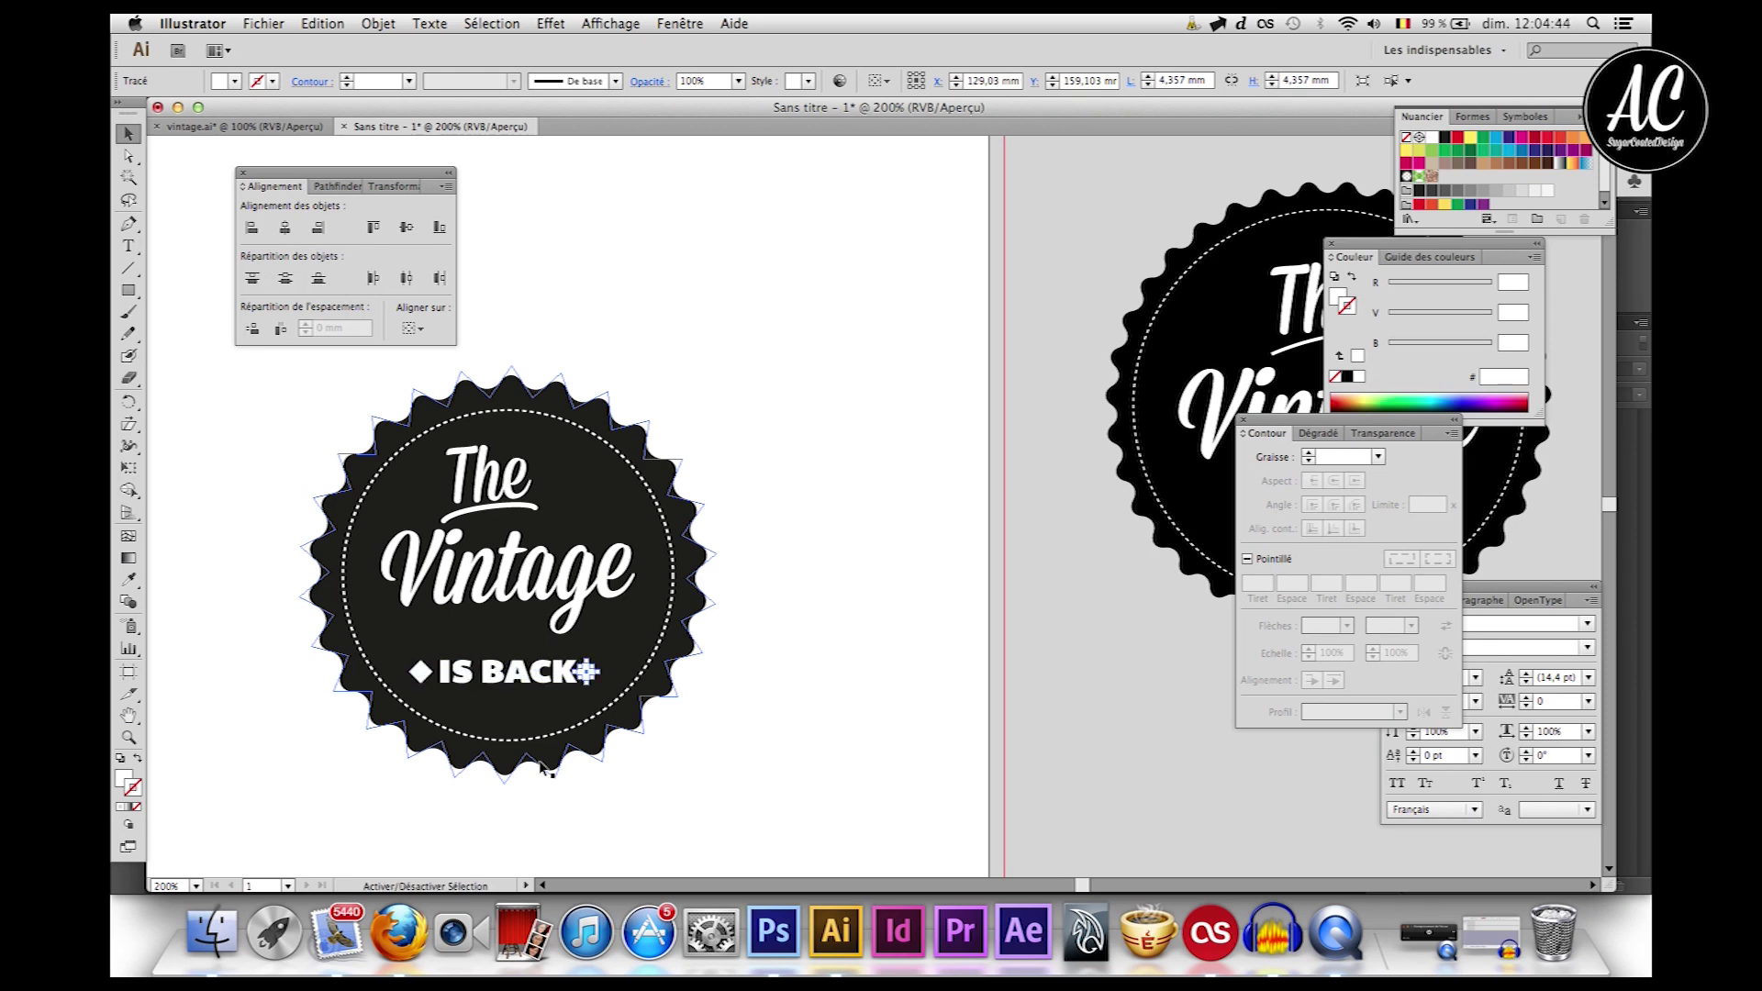
{"action": "key", "text": "shift+Right"}
{"action": "key", "text": "shift+Right"}
{"action": "key", "text": "shift+Left"}
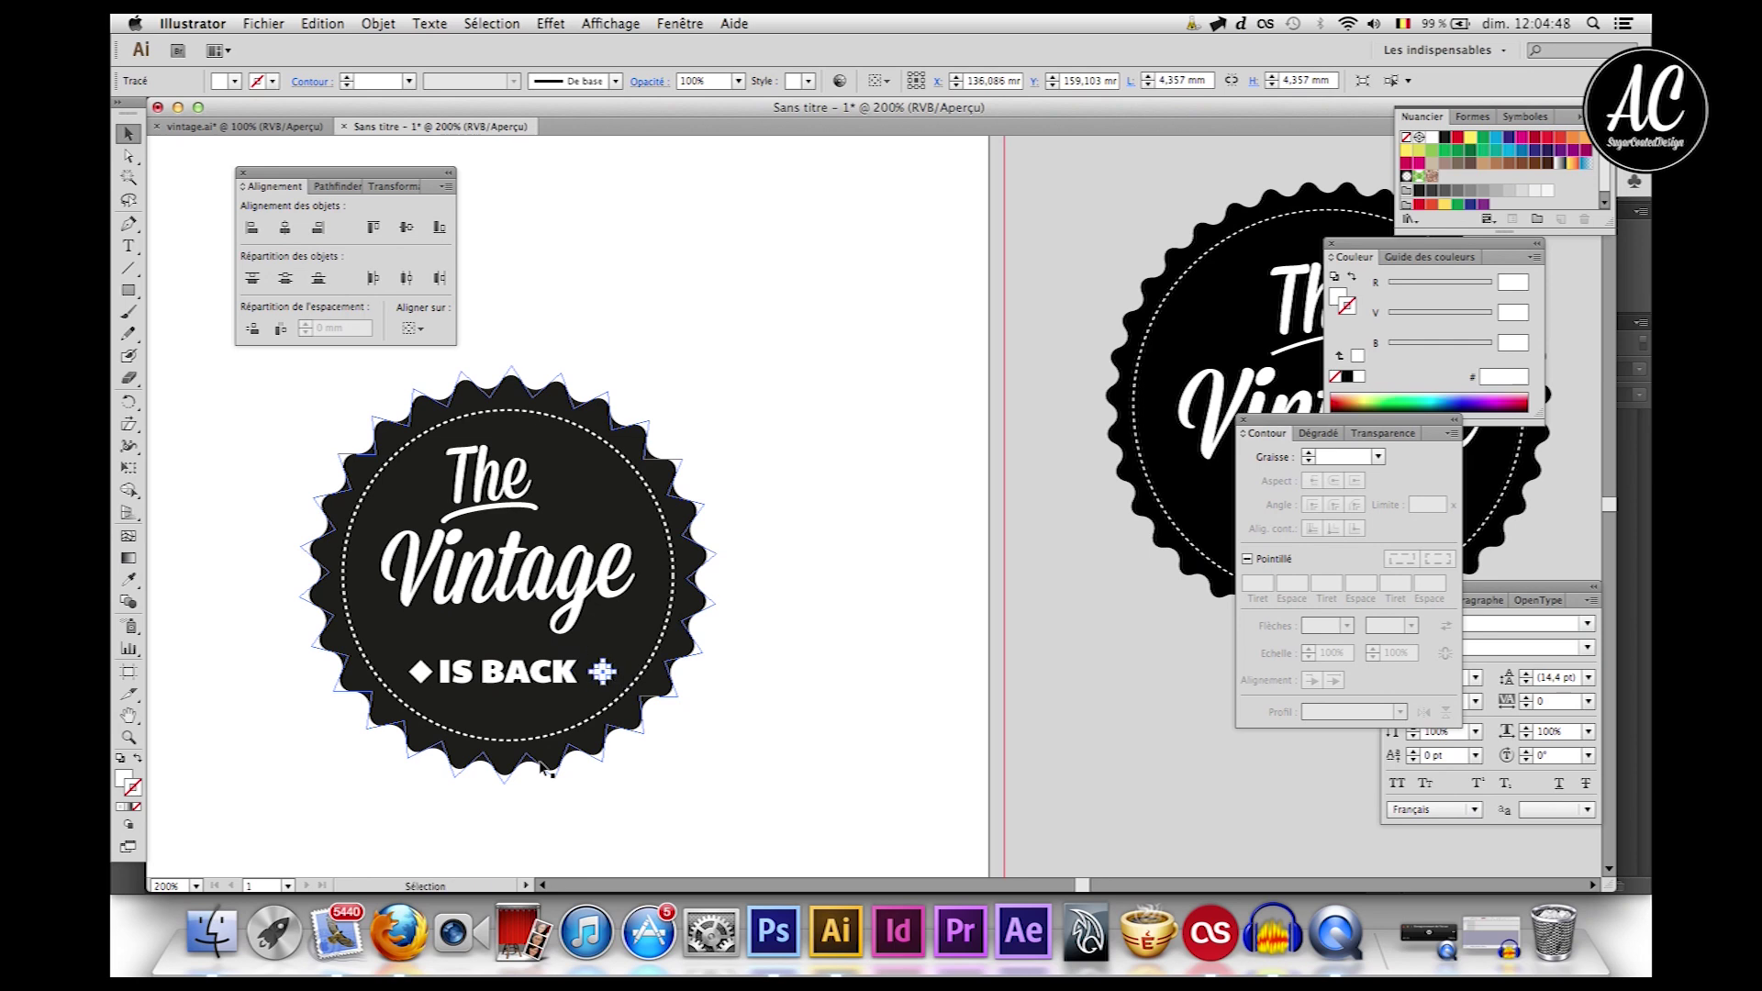
{"action": "left_click", "coordinate": [777, 700]}
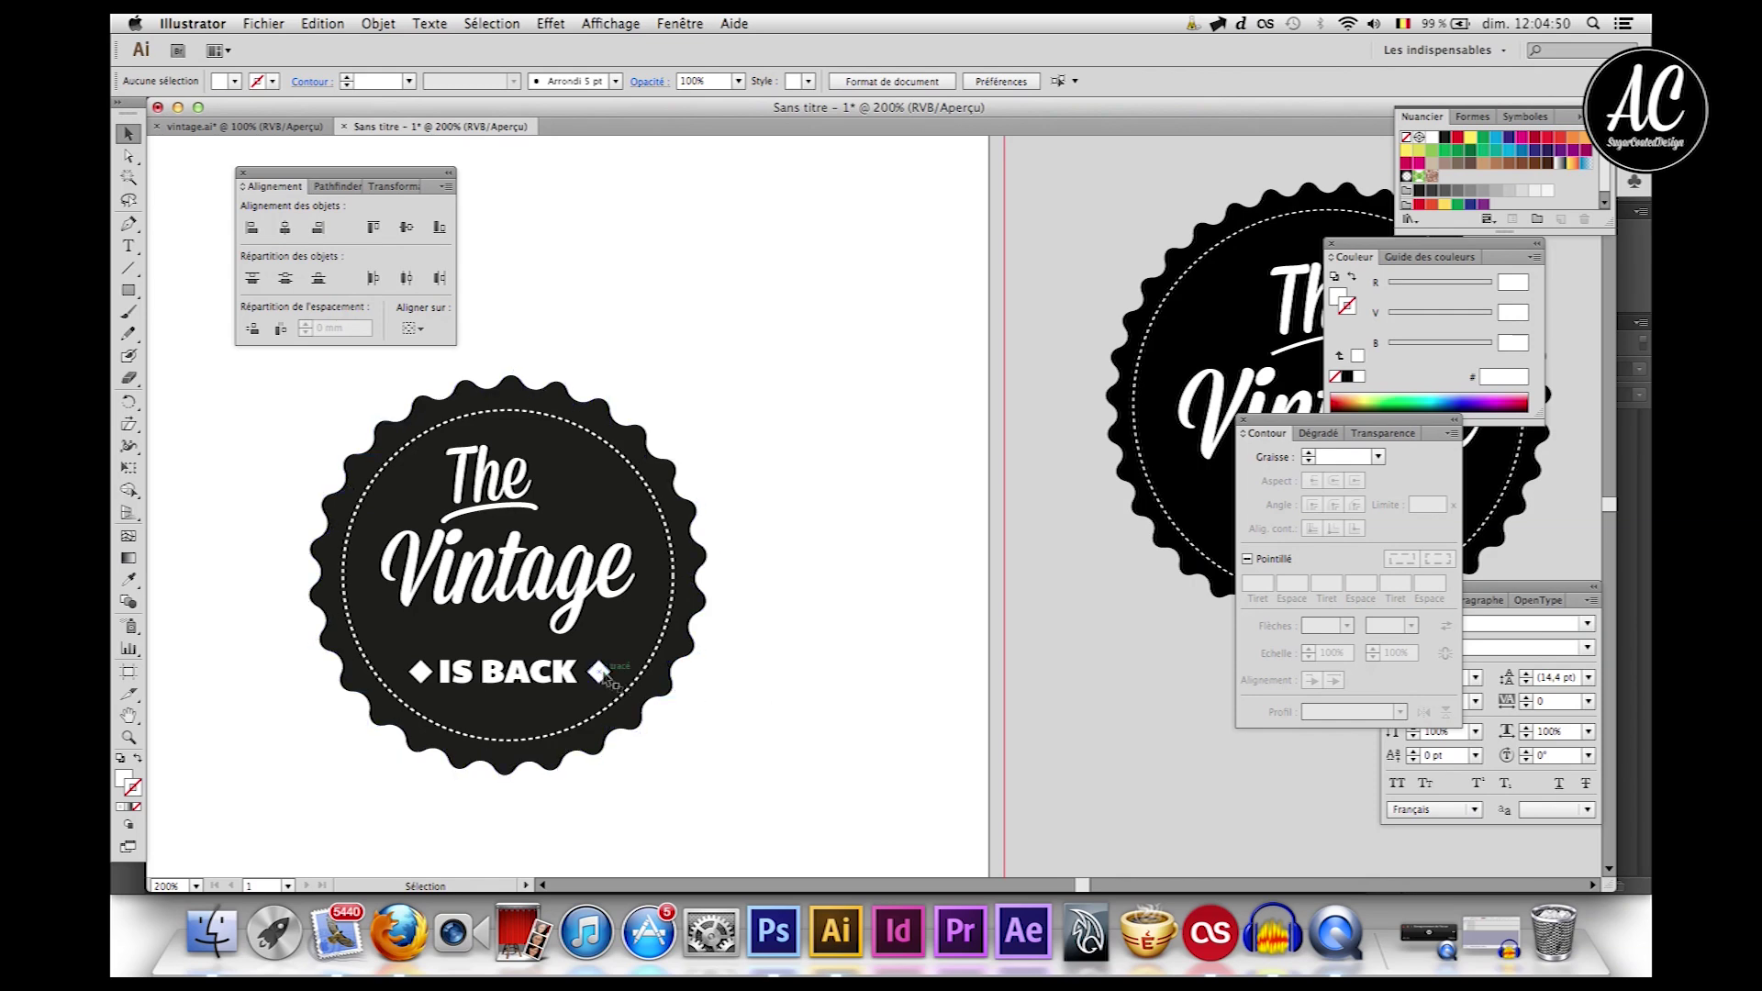
Step: Group the two diamonds and centre the group horizontally with the "IS BACK" text
{"action": "left_click", "coordinate": [600, 676]}
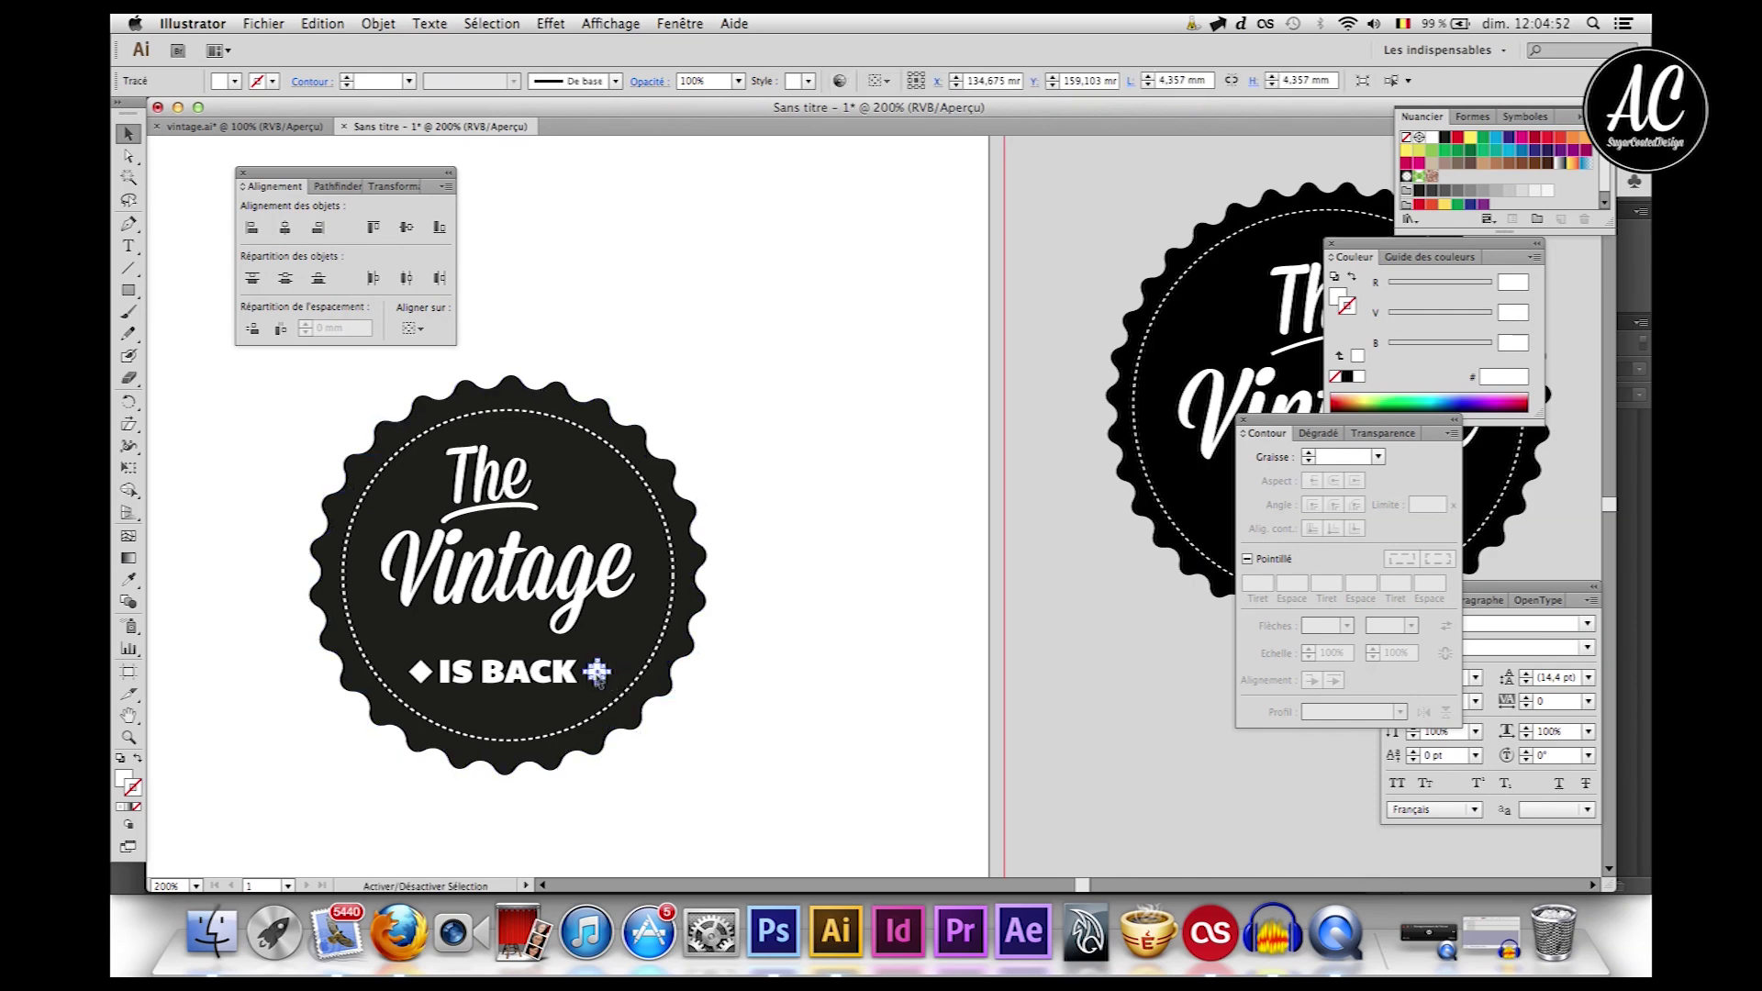
{"action": "left_click", "coordinate": [420, 675], "text": "shift"}
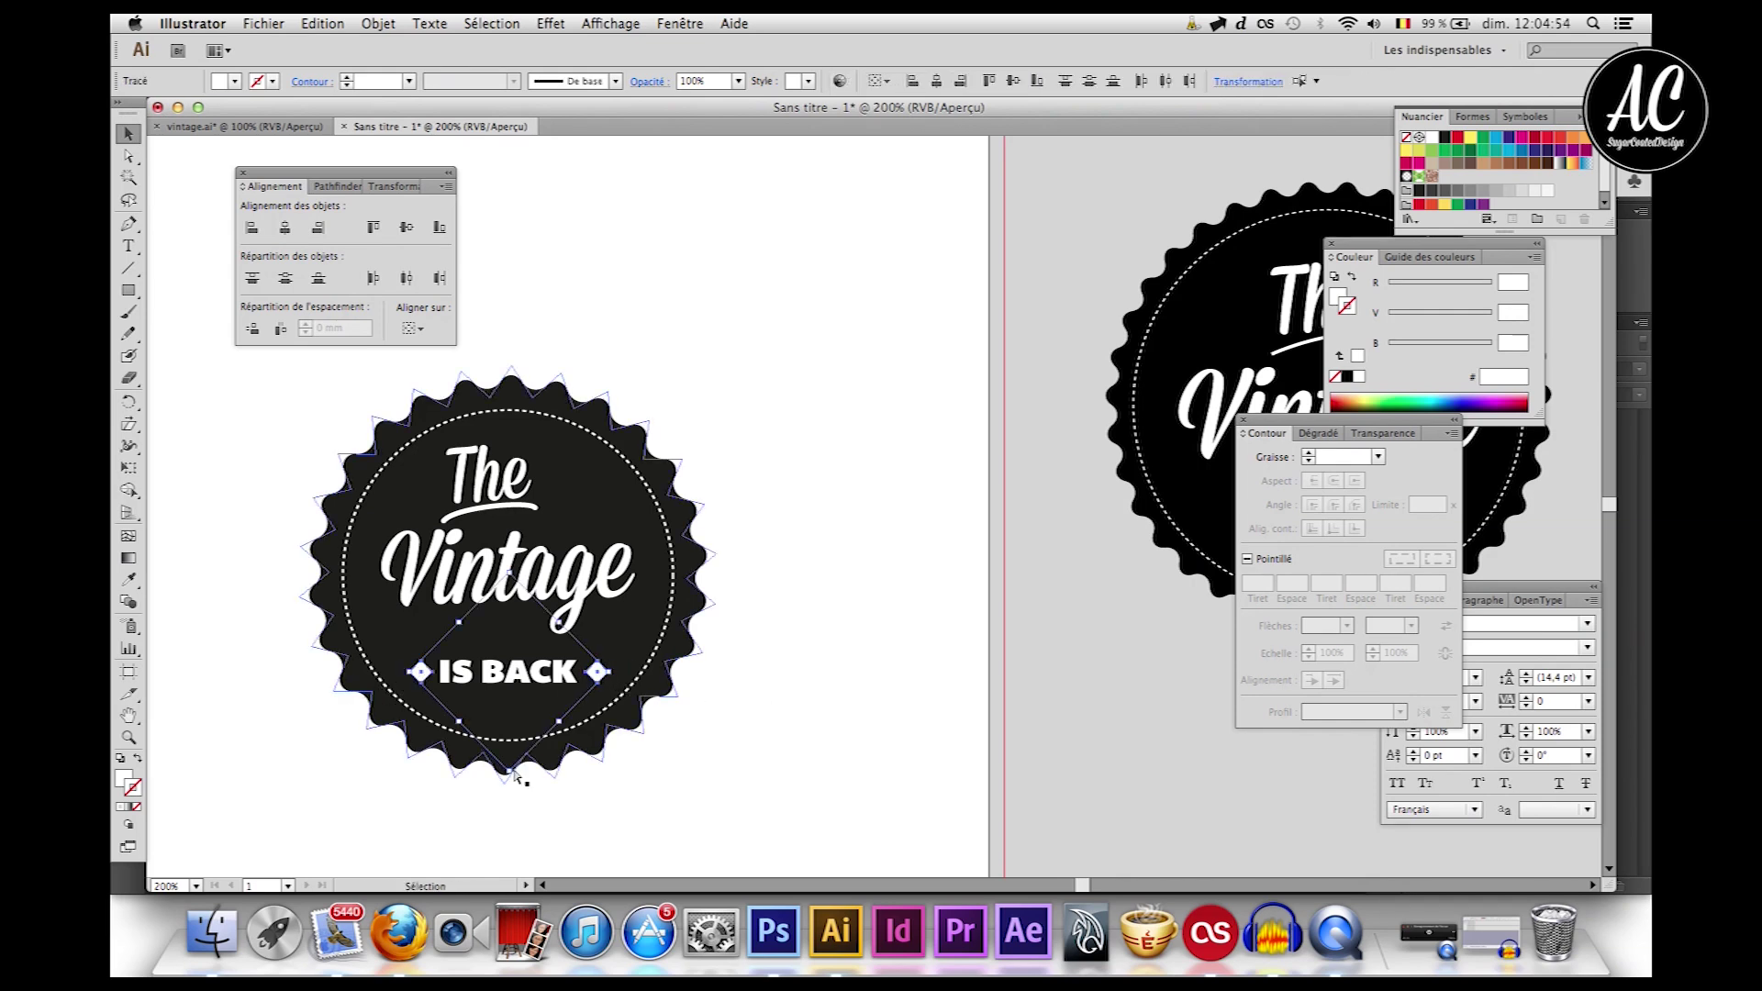
{"action": "key", "text": "super+g"}
{"action": "left_click", "coordinate": [566, 677], "text": "shift"}
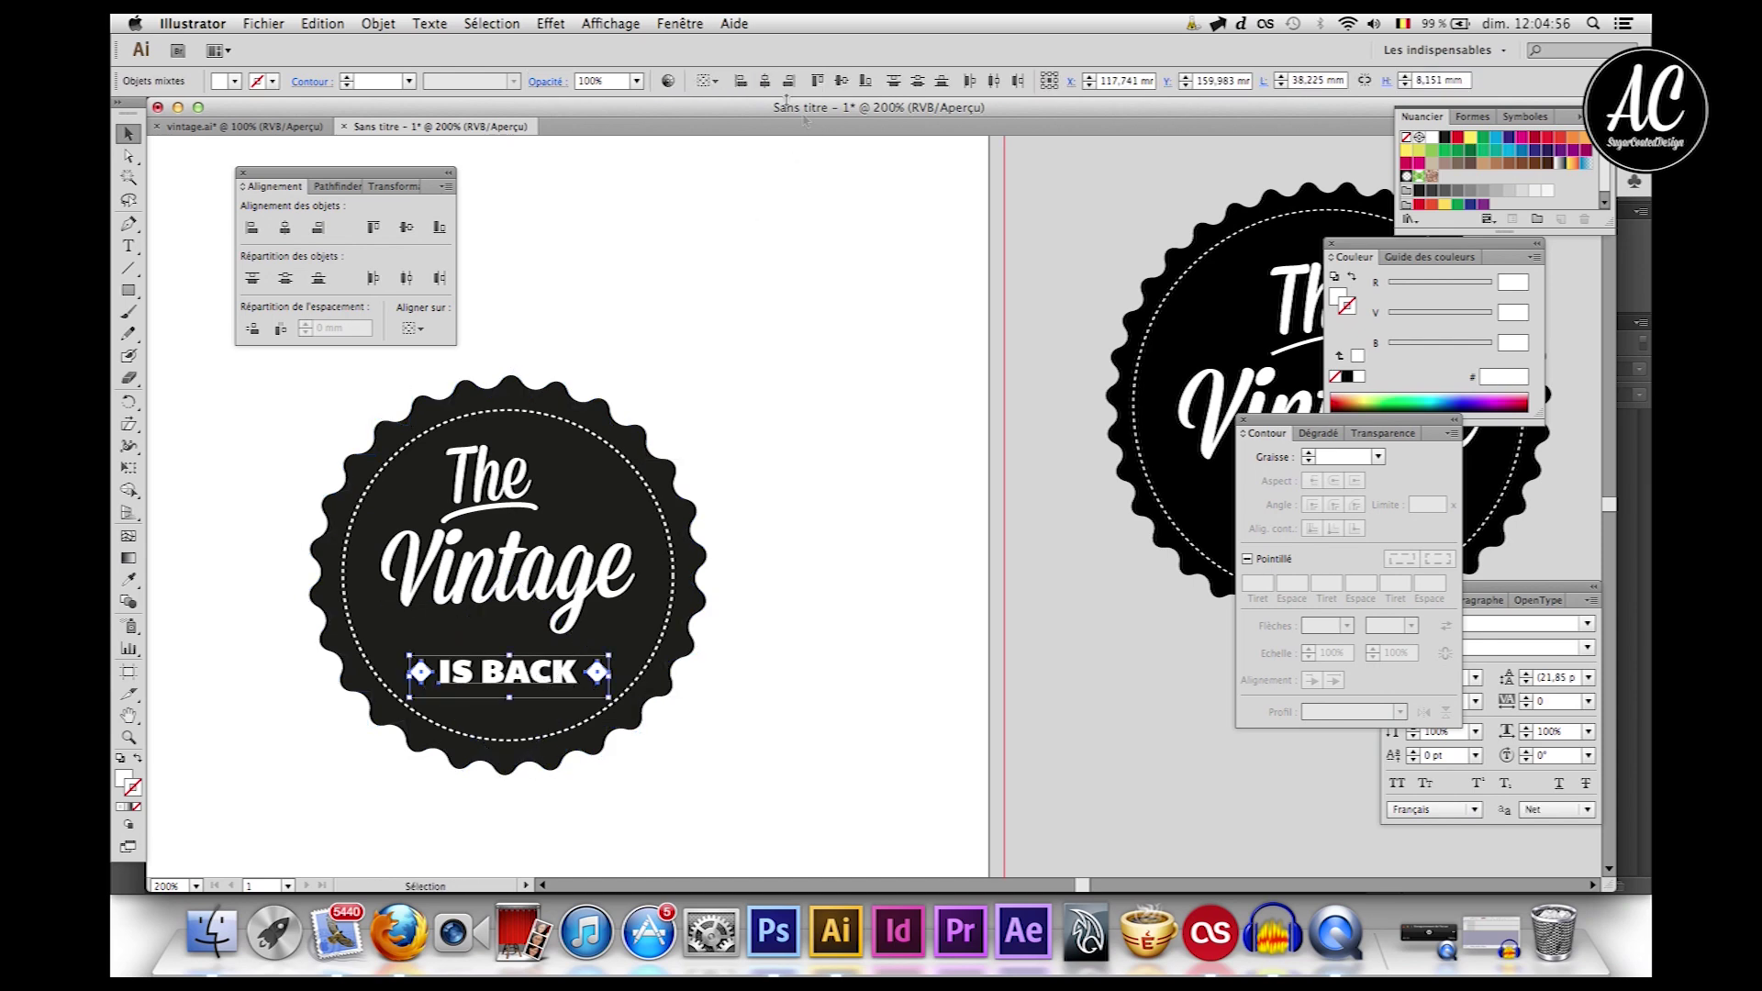
{"action": "left_click", "coordinate": [764, 85]}
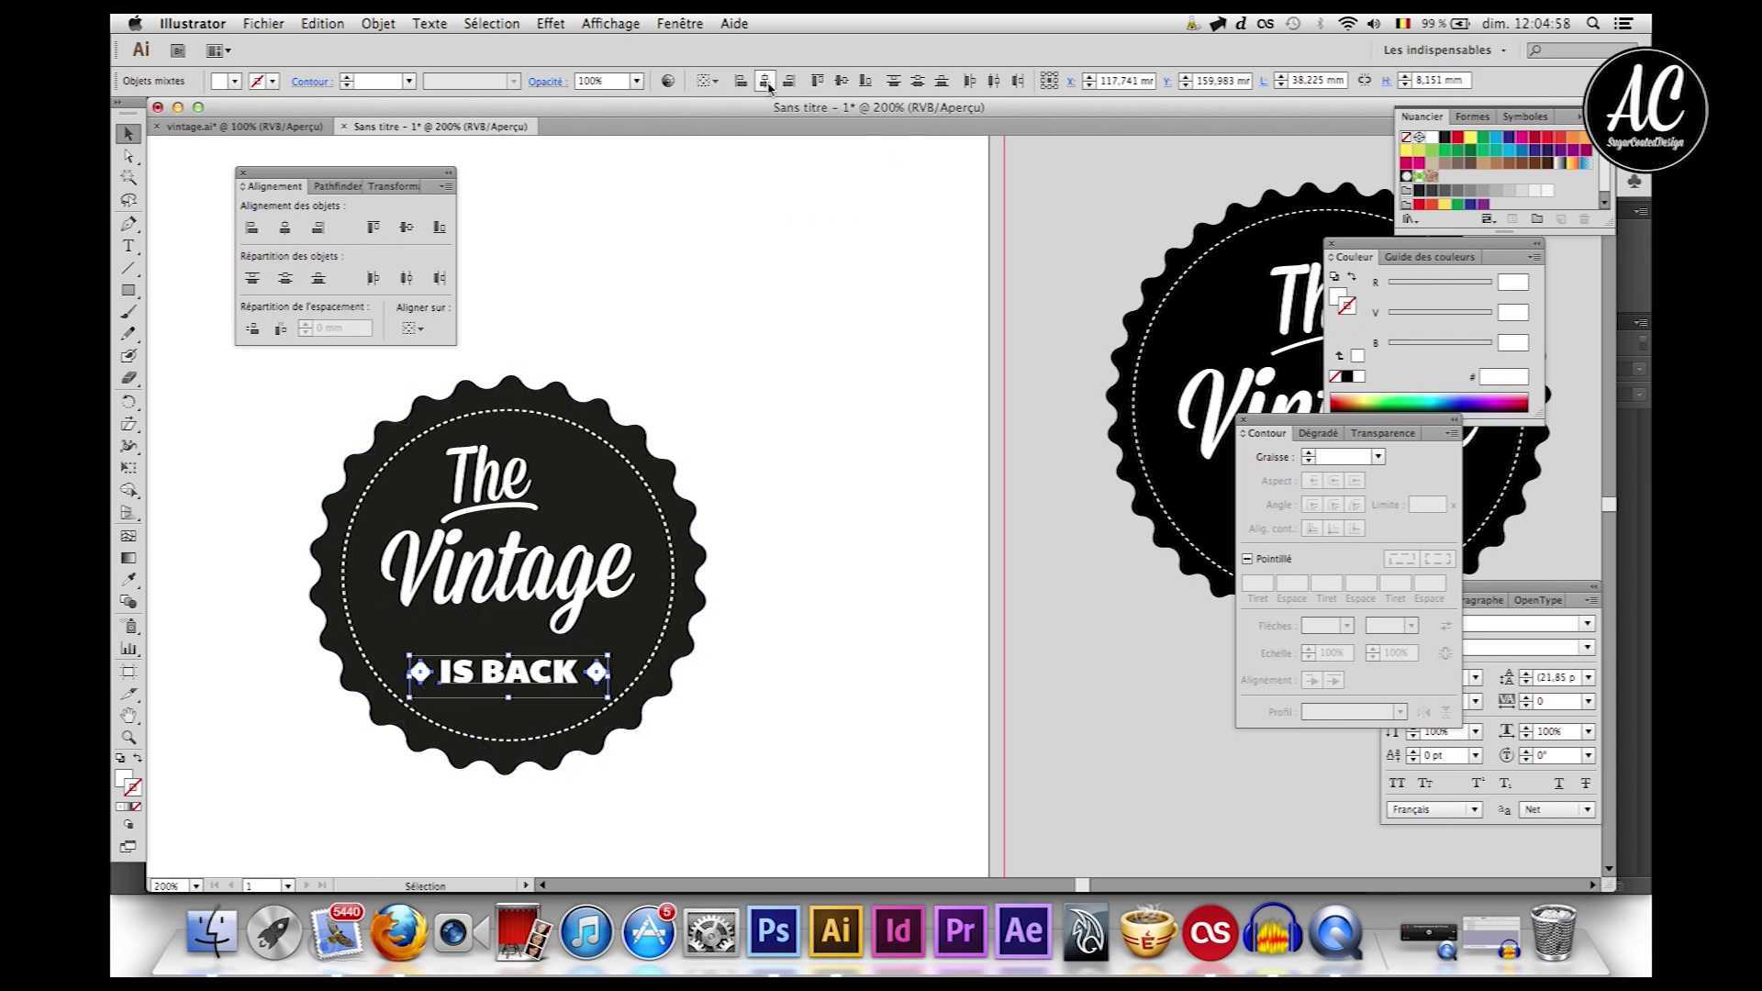
{"action": "left_click", "coordinate": [938, 594]}
Step: Group the "IS BACK" text together with its two diamonds
{"action": "key", "text": "super+minus"}
{"action": "key", "text": "super+minus"}
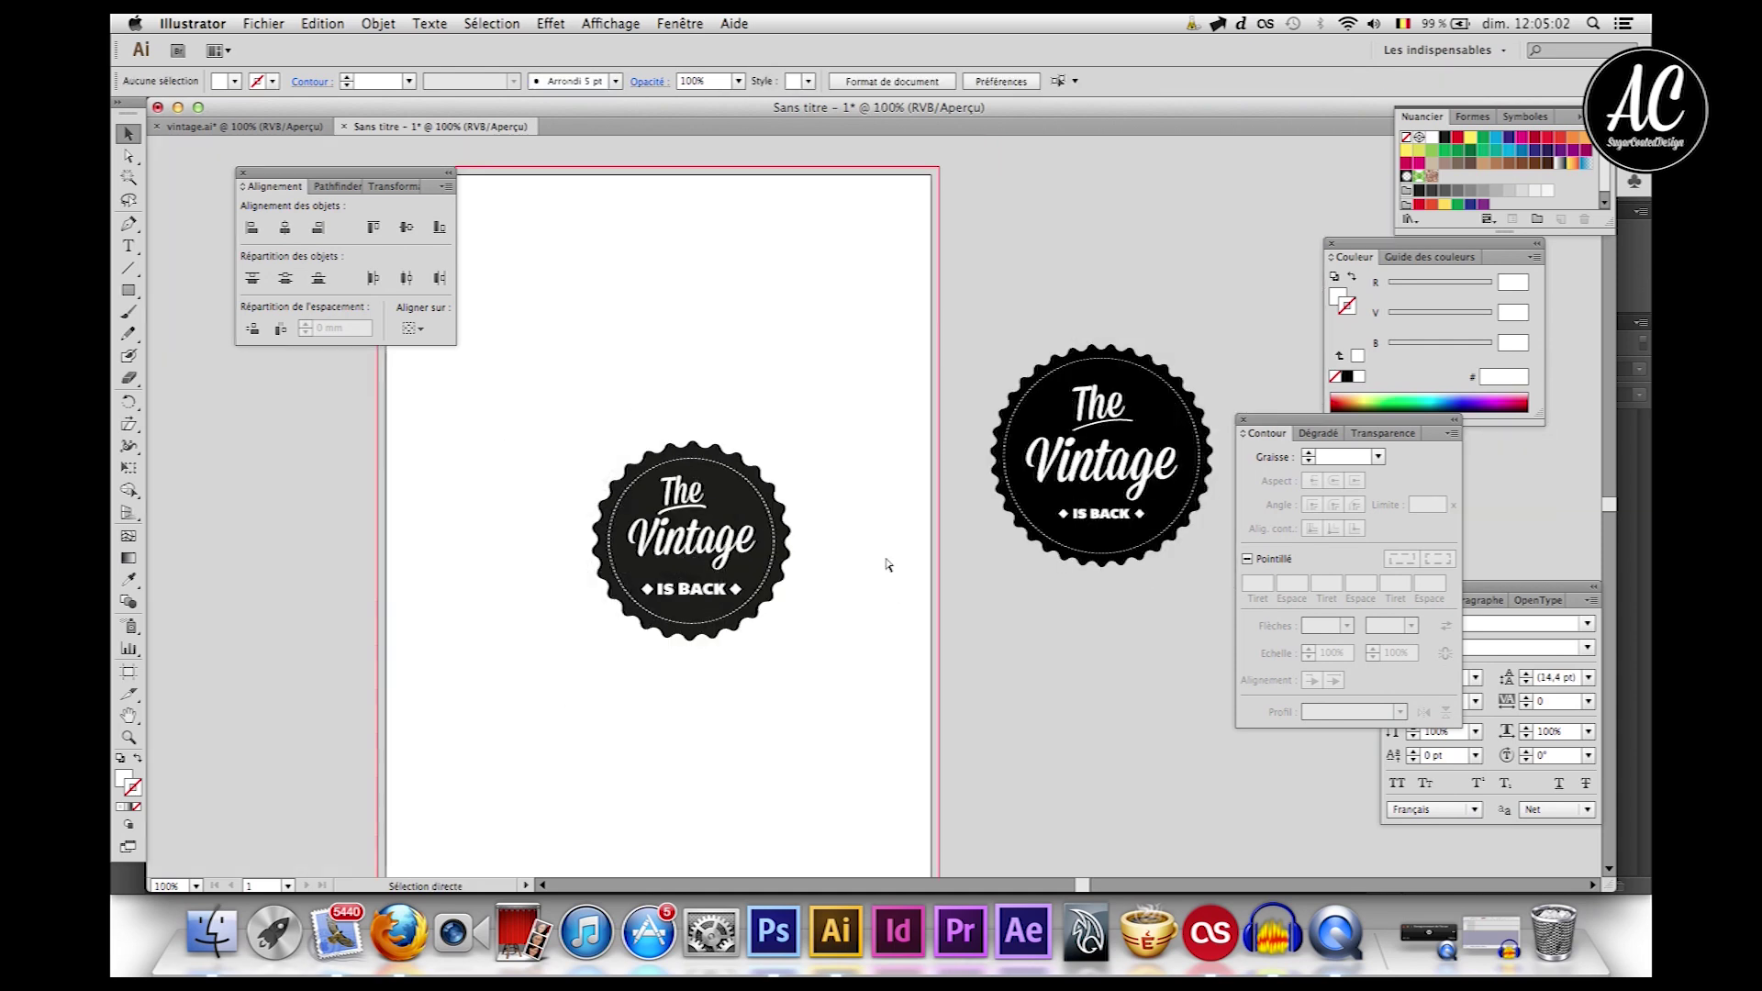
{"action": "left_click", "coordinate": [690, 589]}
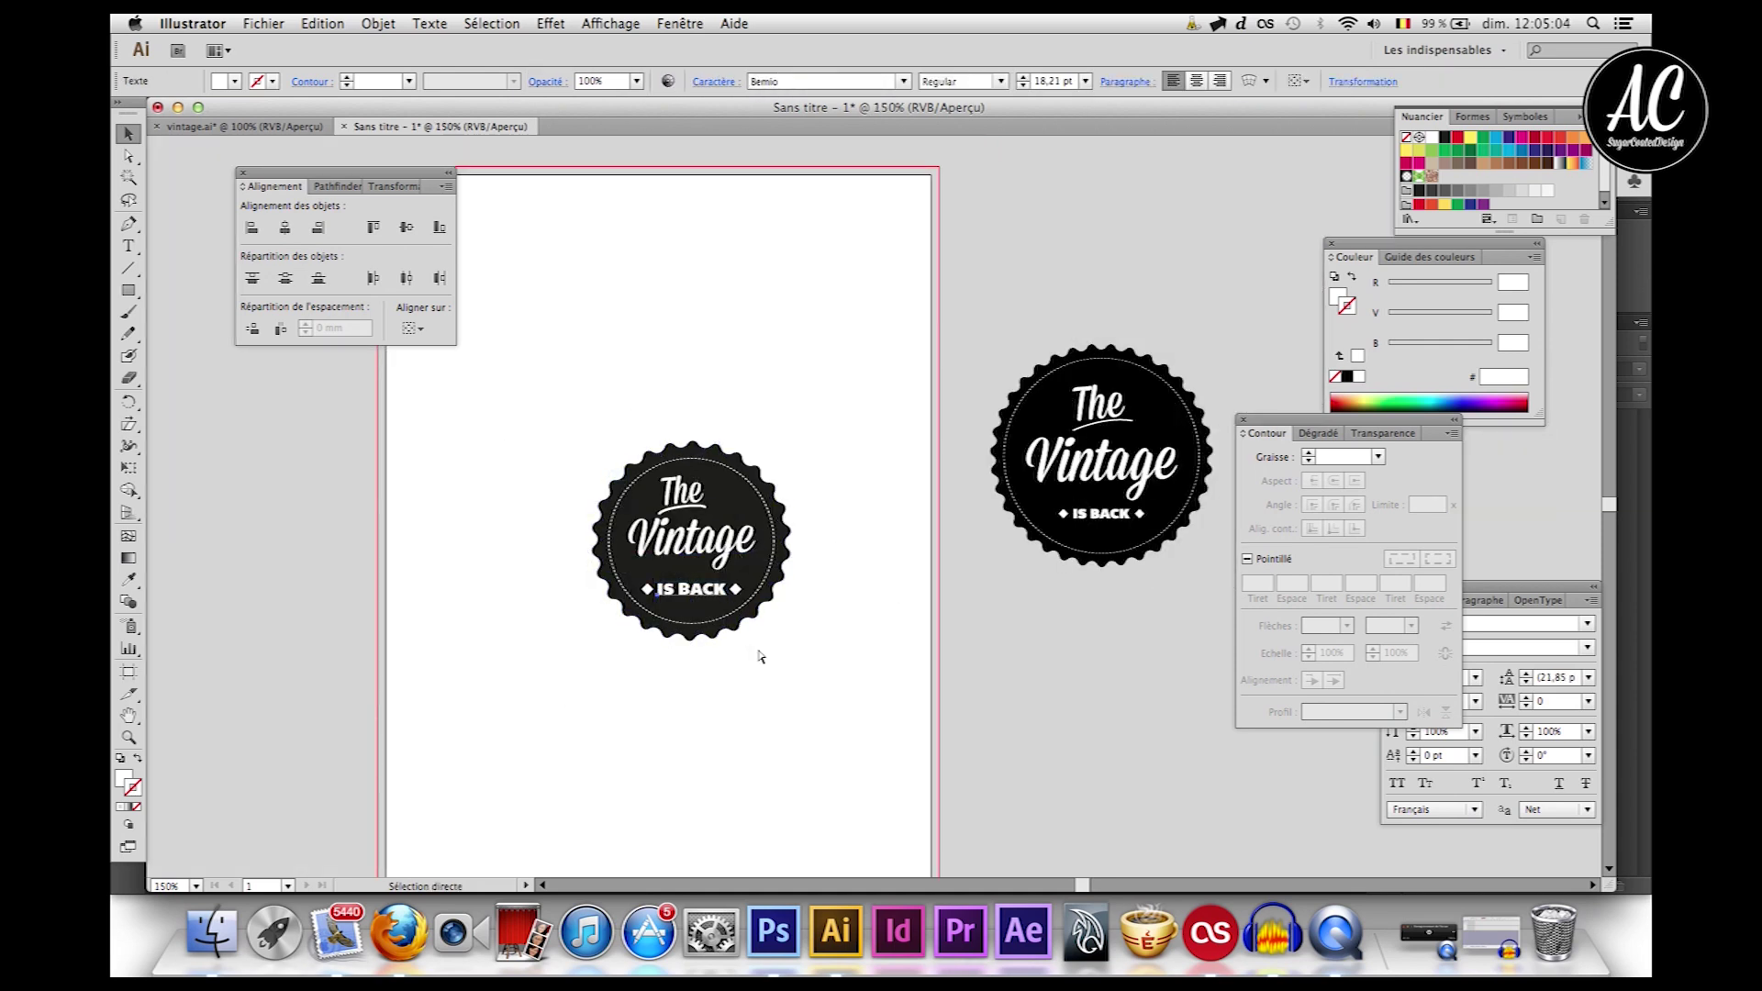
{"action": "key", "text": "super+plus"}
{"action": "left_click", "coordinate": [419, 672], "text": "shift"}
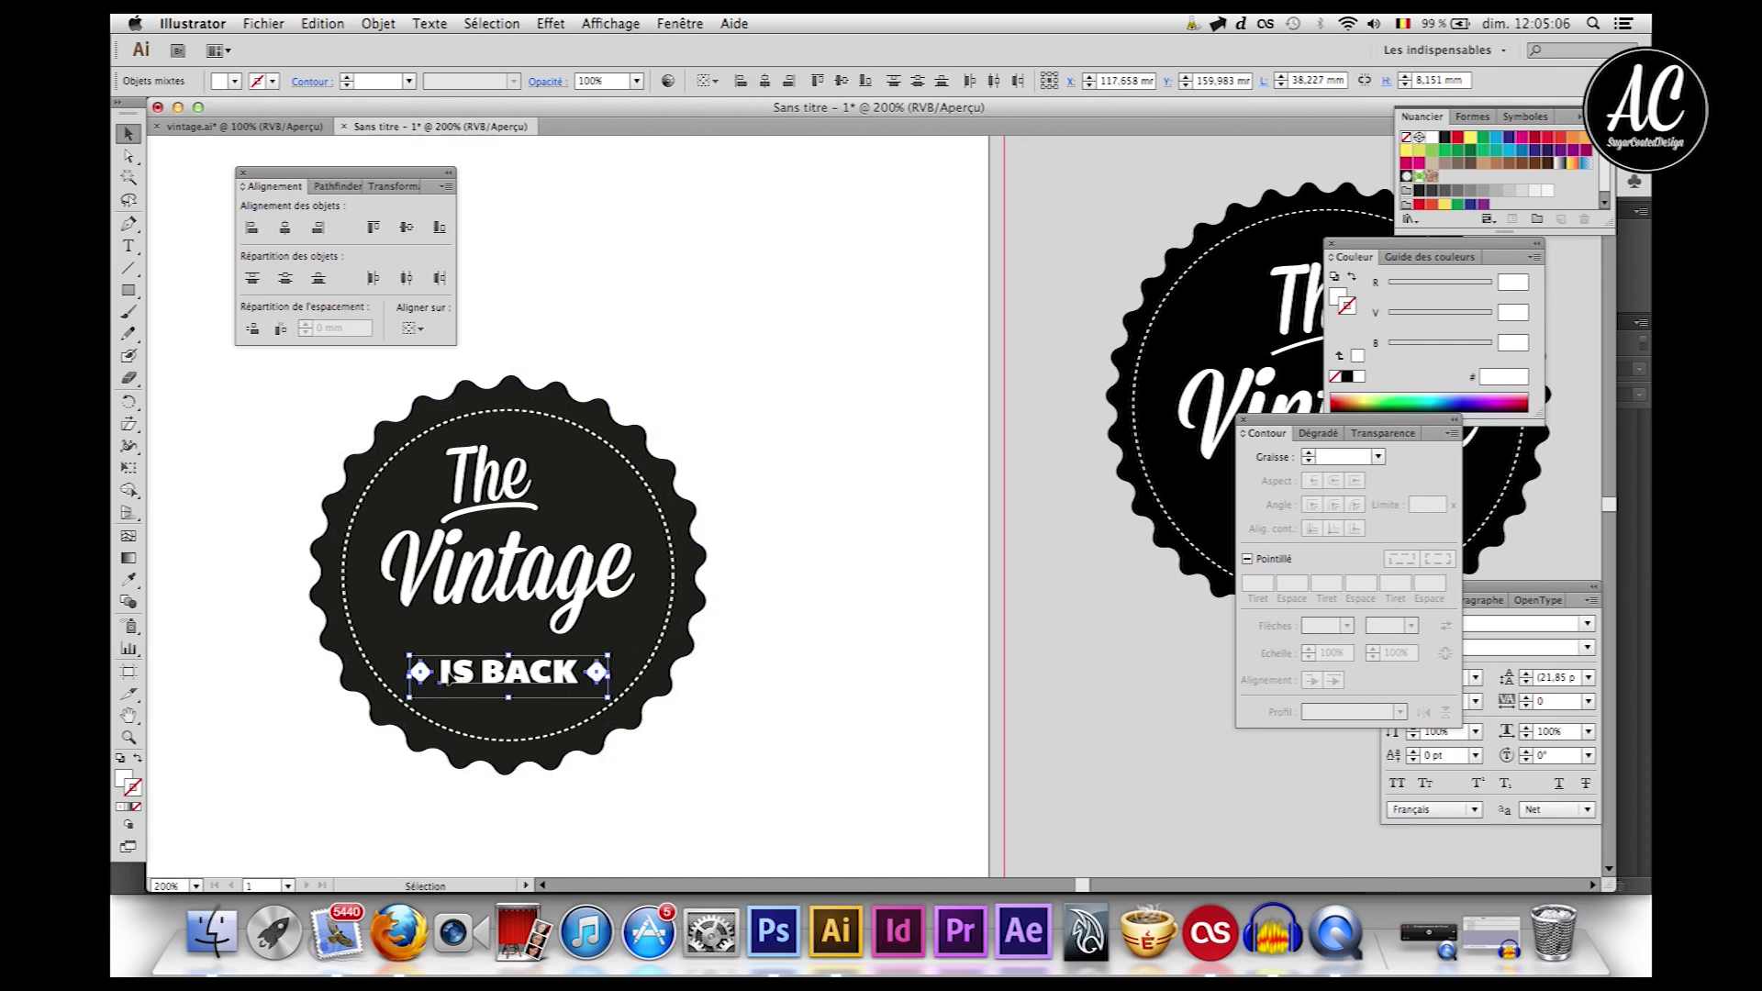
{"action": "key", "text": "super+g"}
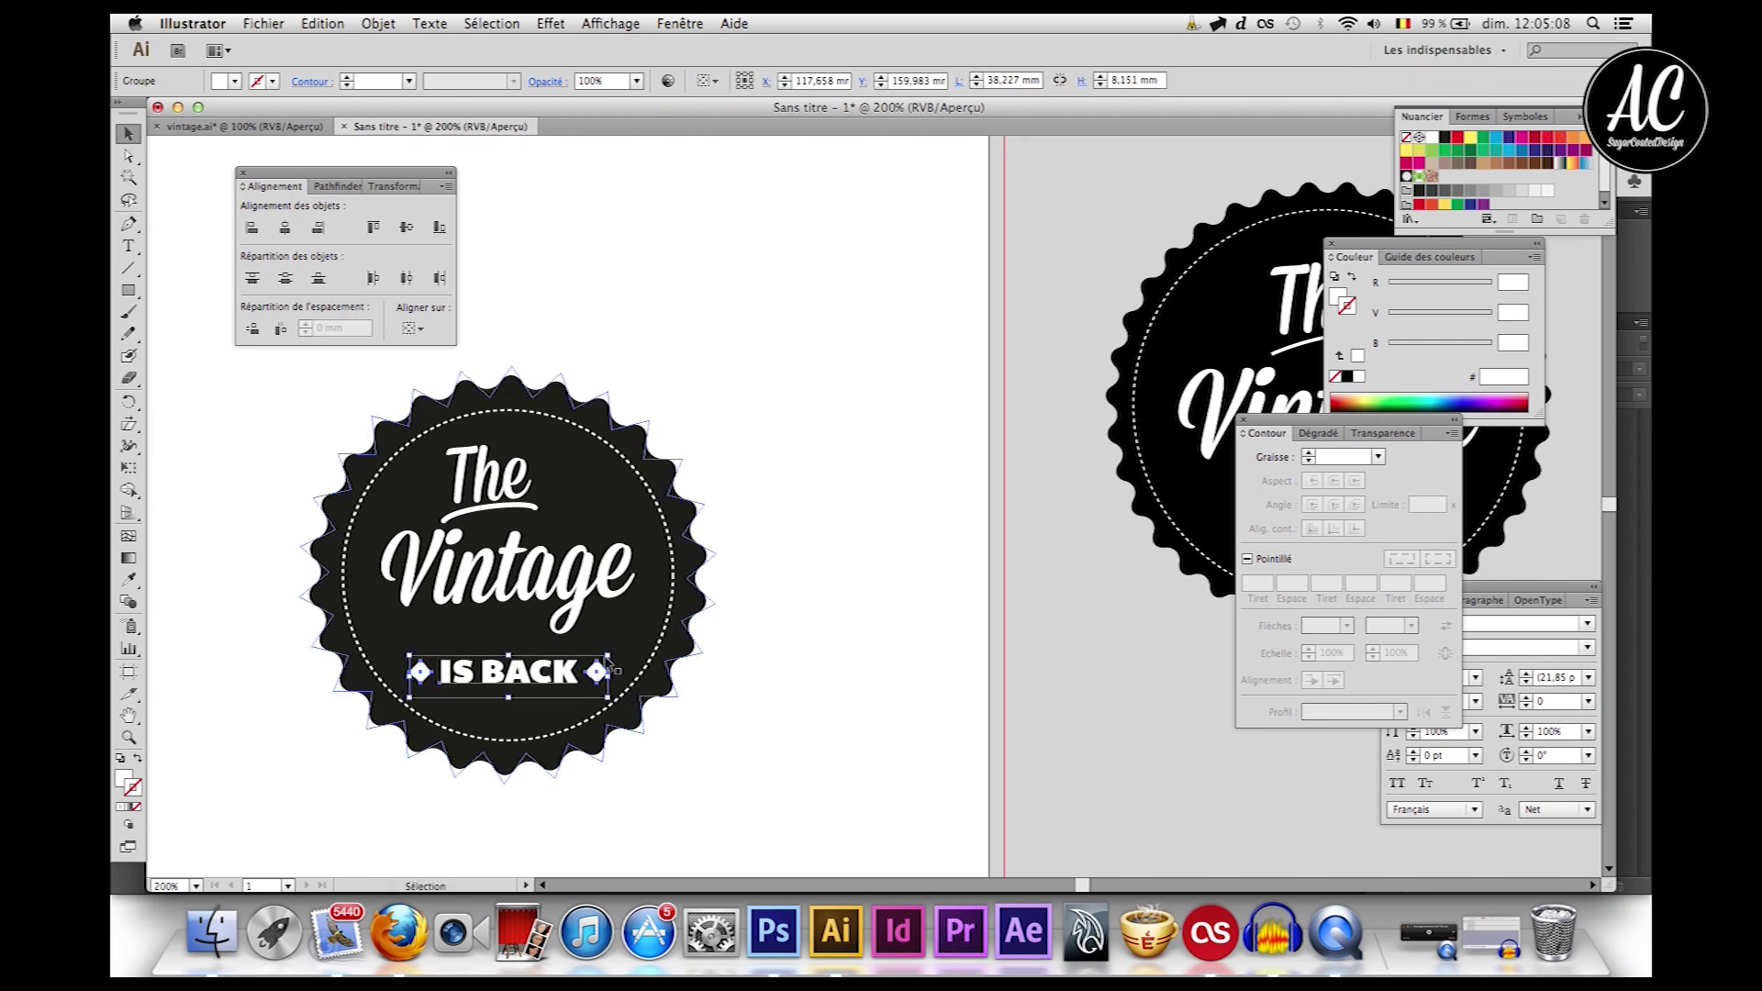
Step: Scale the "IS BACK" group down slightly and centre all the badge elements horizontally on each other
{"action": "mouse_move", "coordinate": [608, 655]}
{"action": "left_mouse_down"}
{"action": "mouse_move", "coordinate": [679, 675]}
{"action": "mouse_move", "coordinate": [598, 663]}
{"action": "left_mouse_up"}
{"action": "left_click", "coordinate": [599, 664], "text": "shift"}
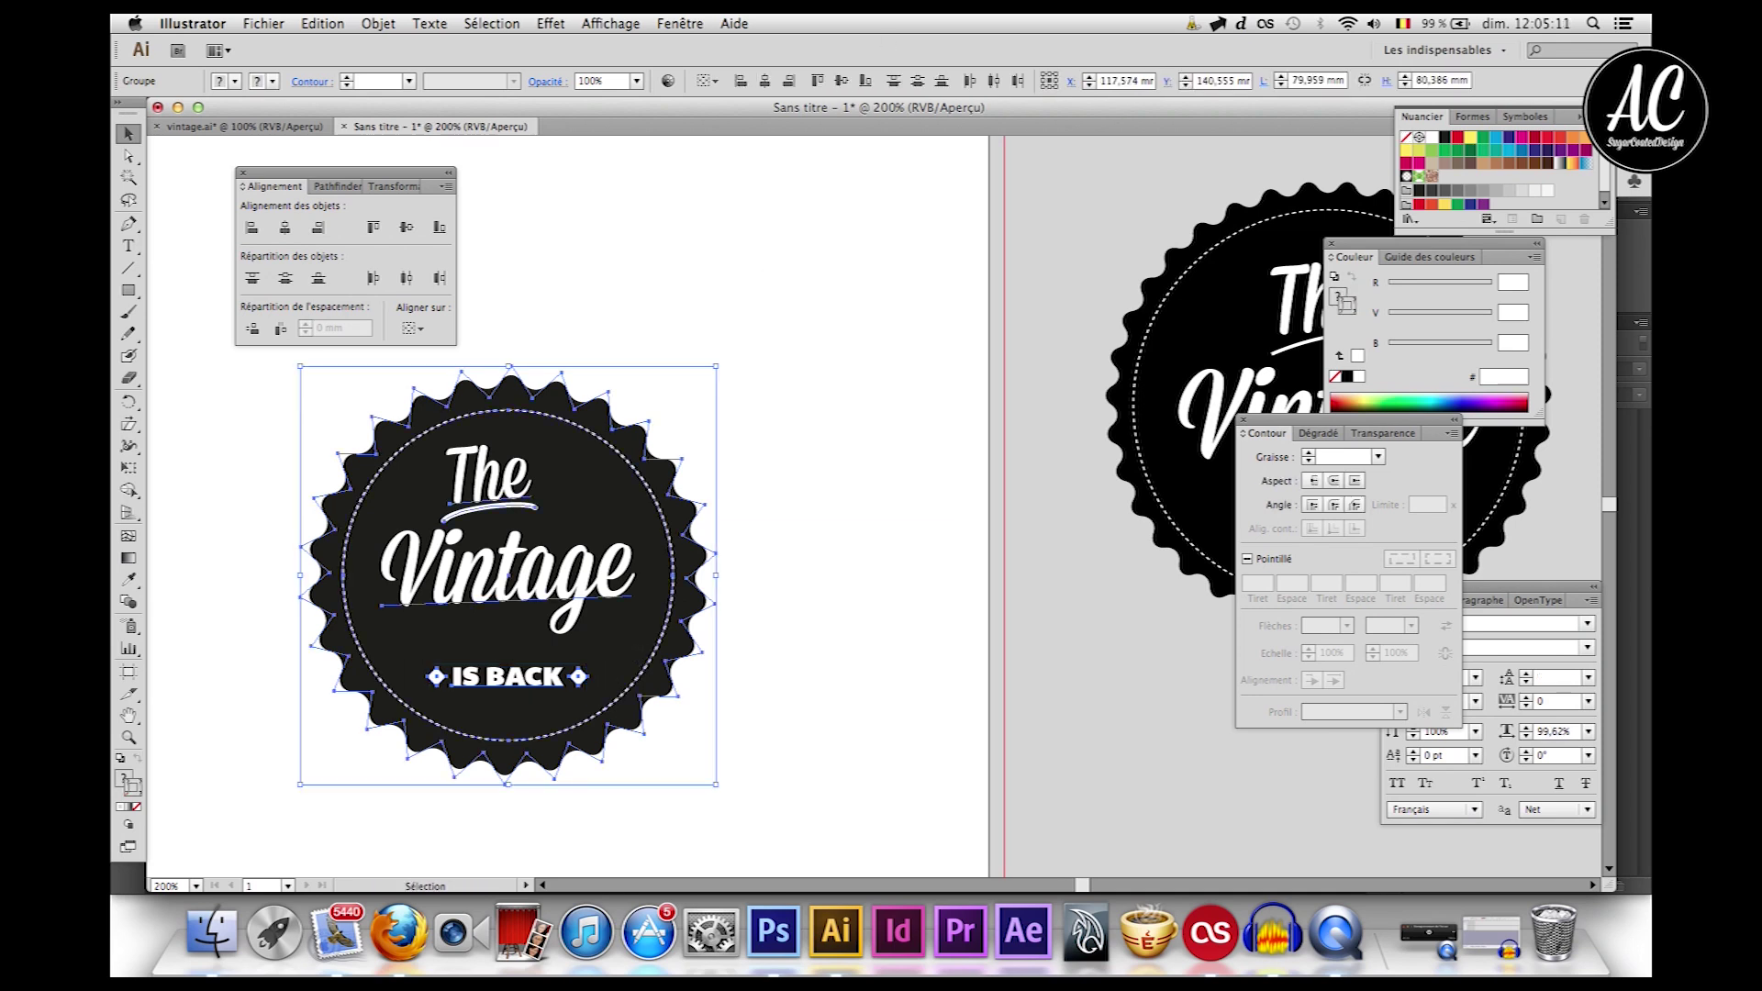
{"action": "left_click", "coordinate": [765, 81]}
{"action": "left_click", "coordinate": [933, 430]}
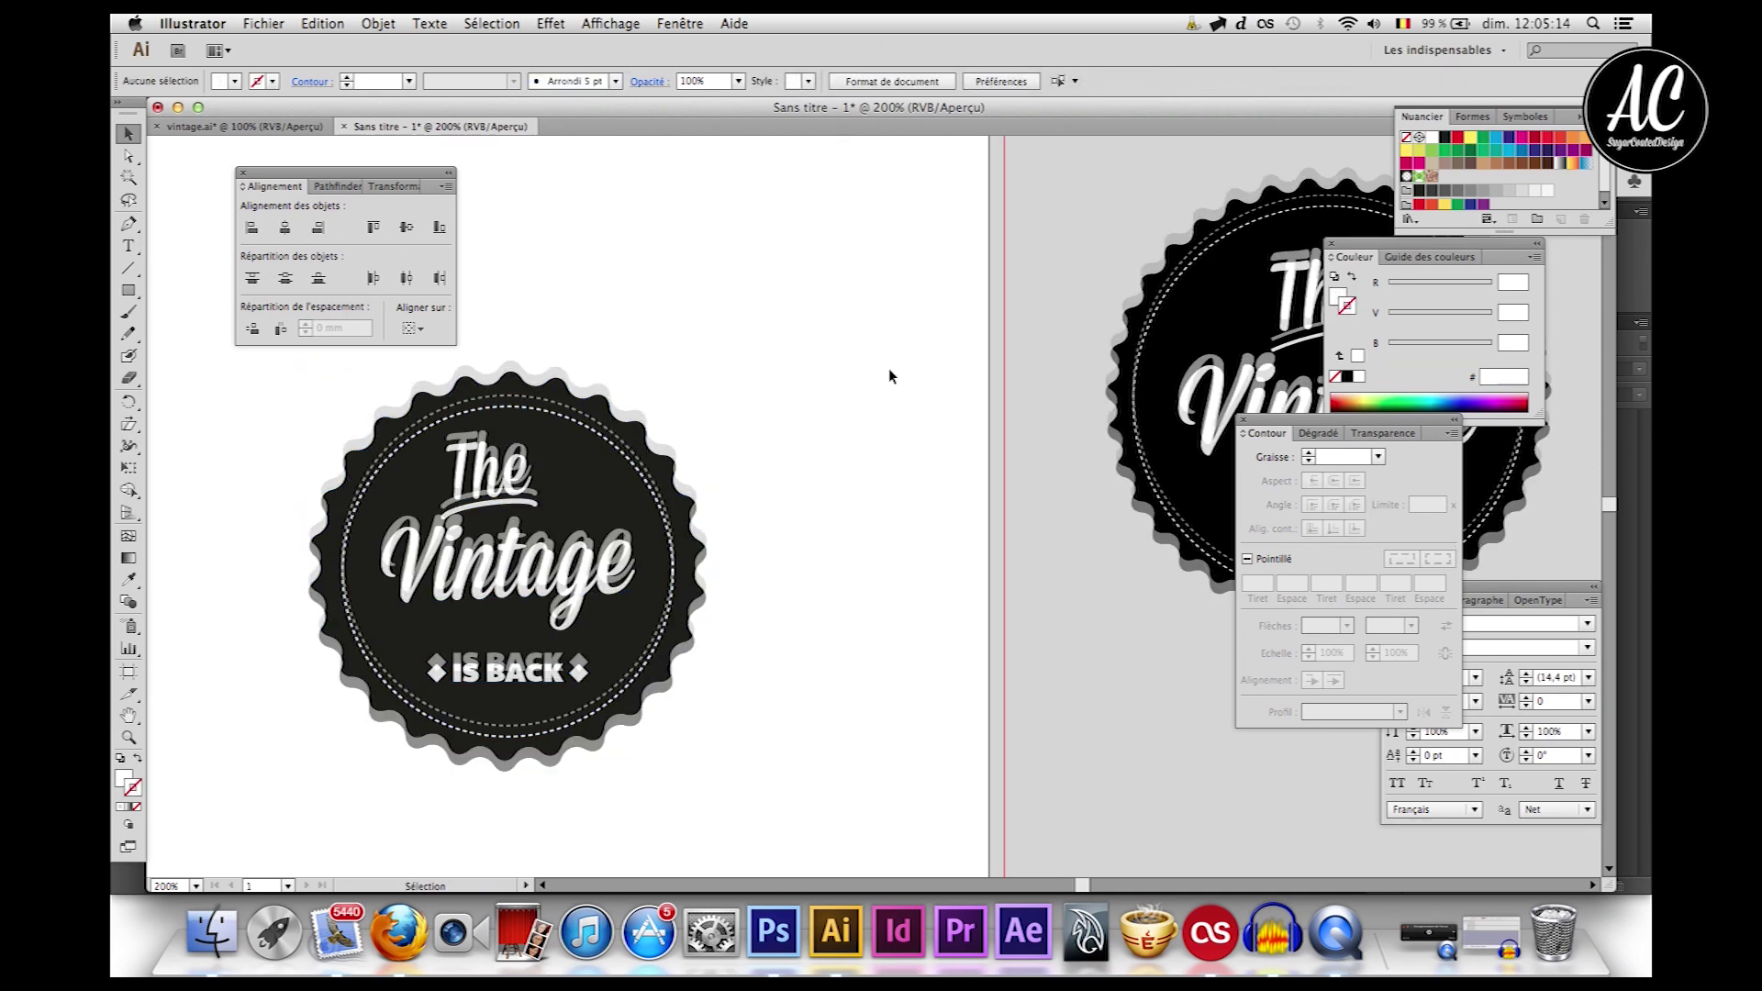
Step: Delete the reference badge lying beside the artboard
{"action": "key", "text": "super+minus"}
{"action": "scroll", "coordinate": [892, 378], "scroll_direction": "up", "scroll_amount": 5}
{"action": "scroll", "coordinate": [892, 378], "scroll_direction": "right", "scroll_amount": 2}
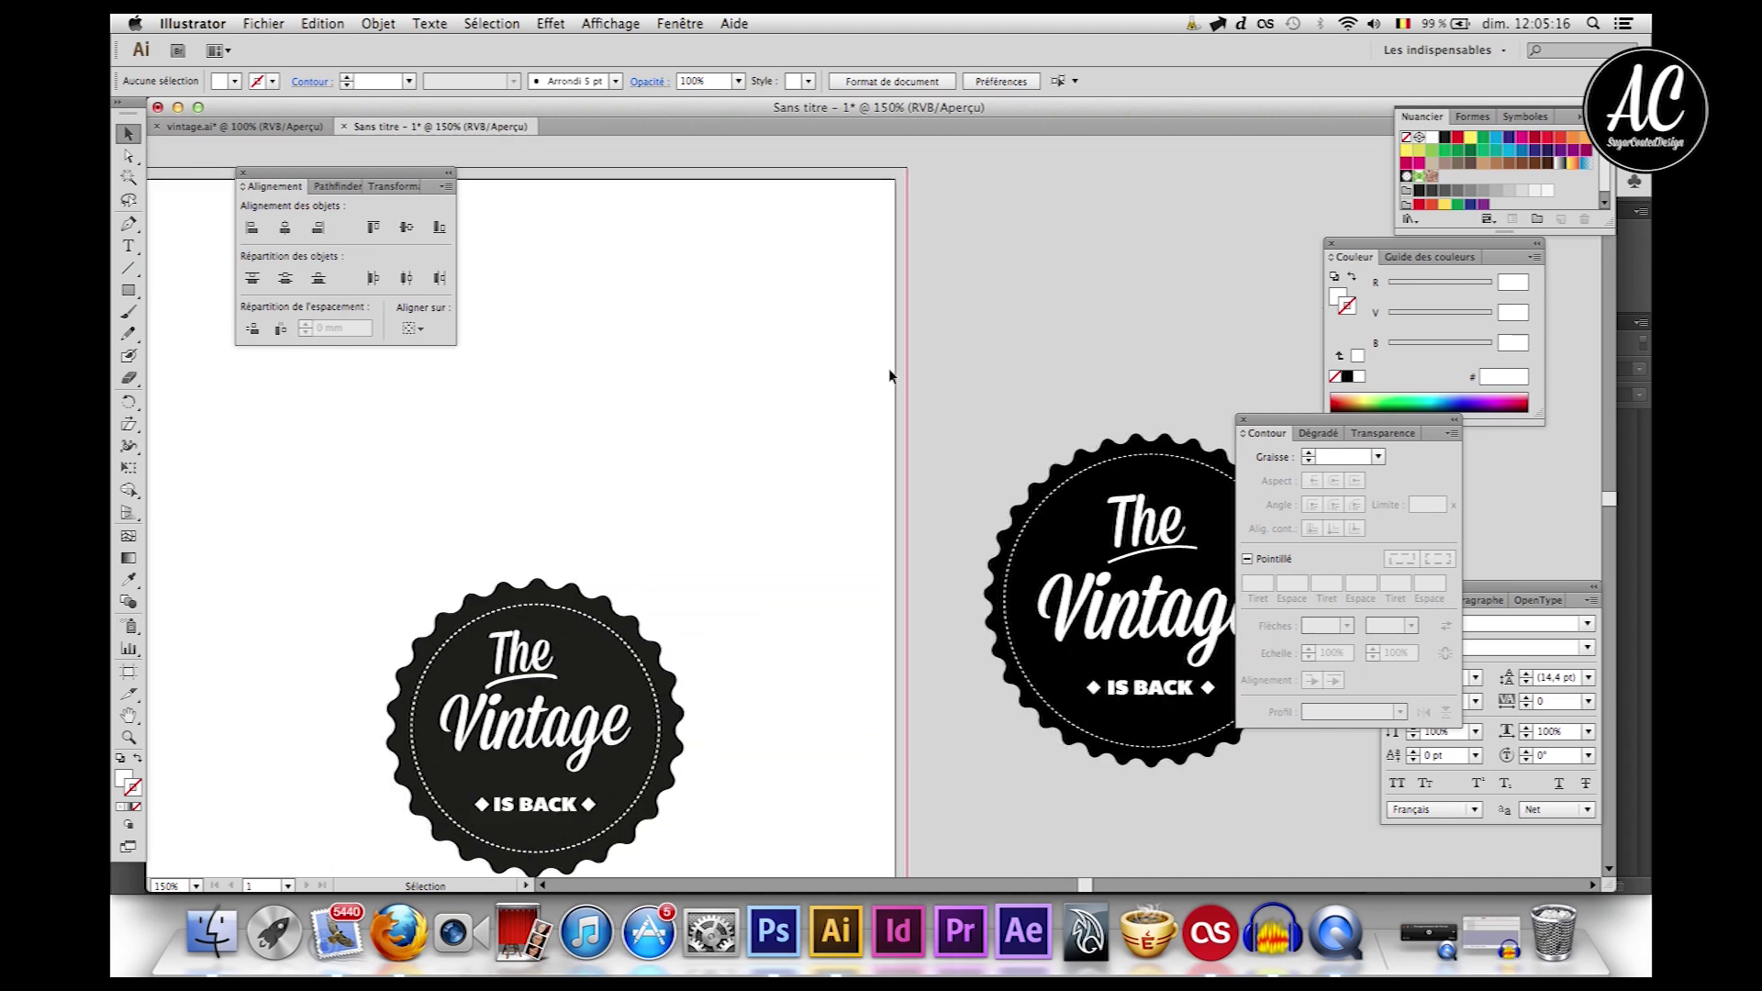
{"action": "scroll", "coordinate": [892, 377], "scroll_direction": "down", "scroll_amount": 3}
{"action": "scroll", "coordinate": [888, 374], "scroll_direction": "left", "scroll_amount": 1}
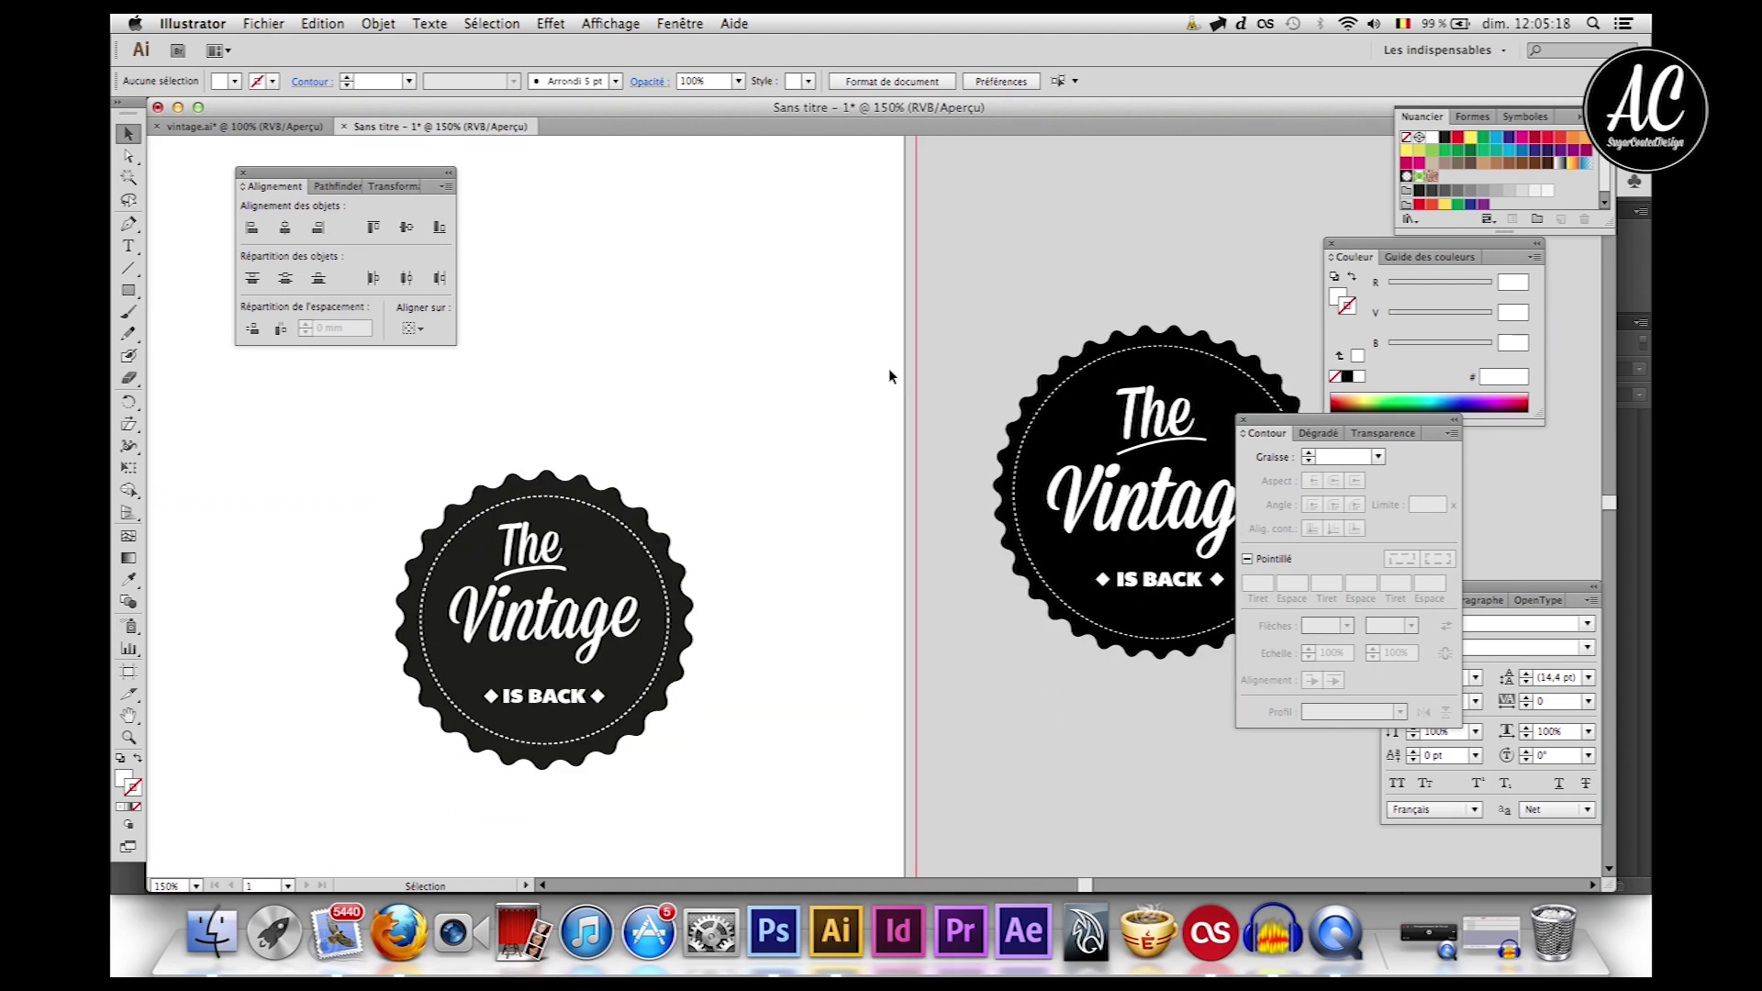
{"action": "scroll", "coordinate": [844, 372], "scroll_direction": "down", "scroll_amount": 3}
{"action": "left_click_drag", "start_coordinate": [950, 195], "coordinate": [1221, 642]}
{"action": "key", "text": "Delete"}
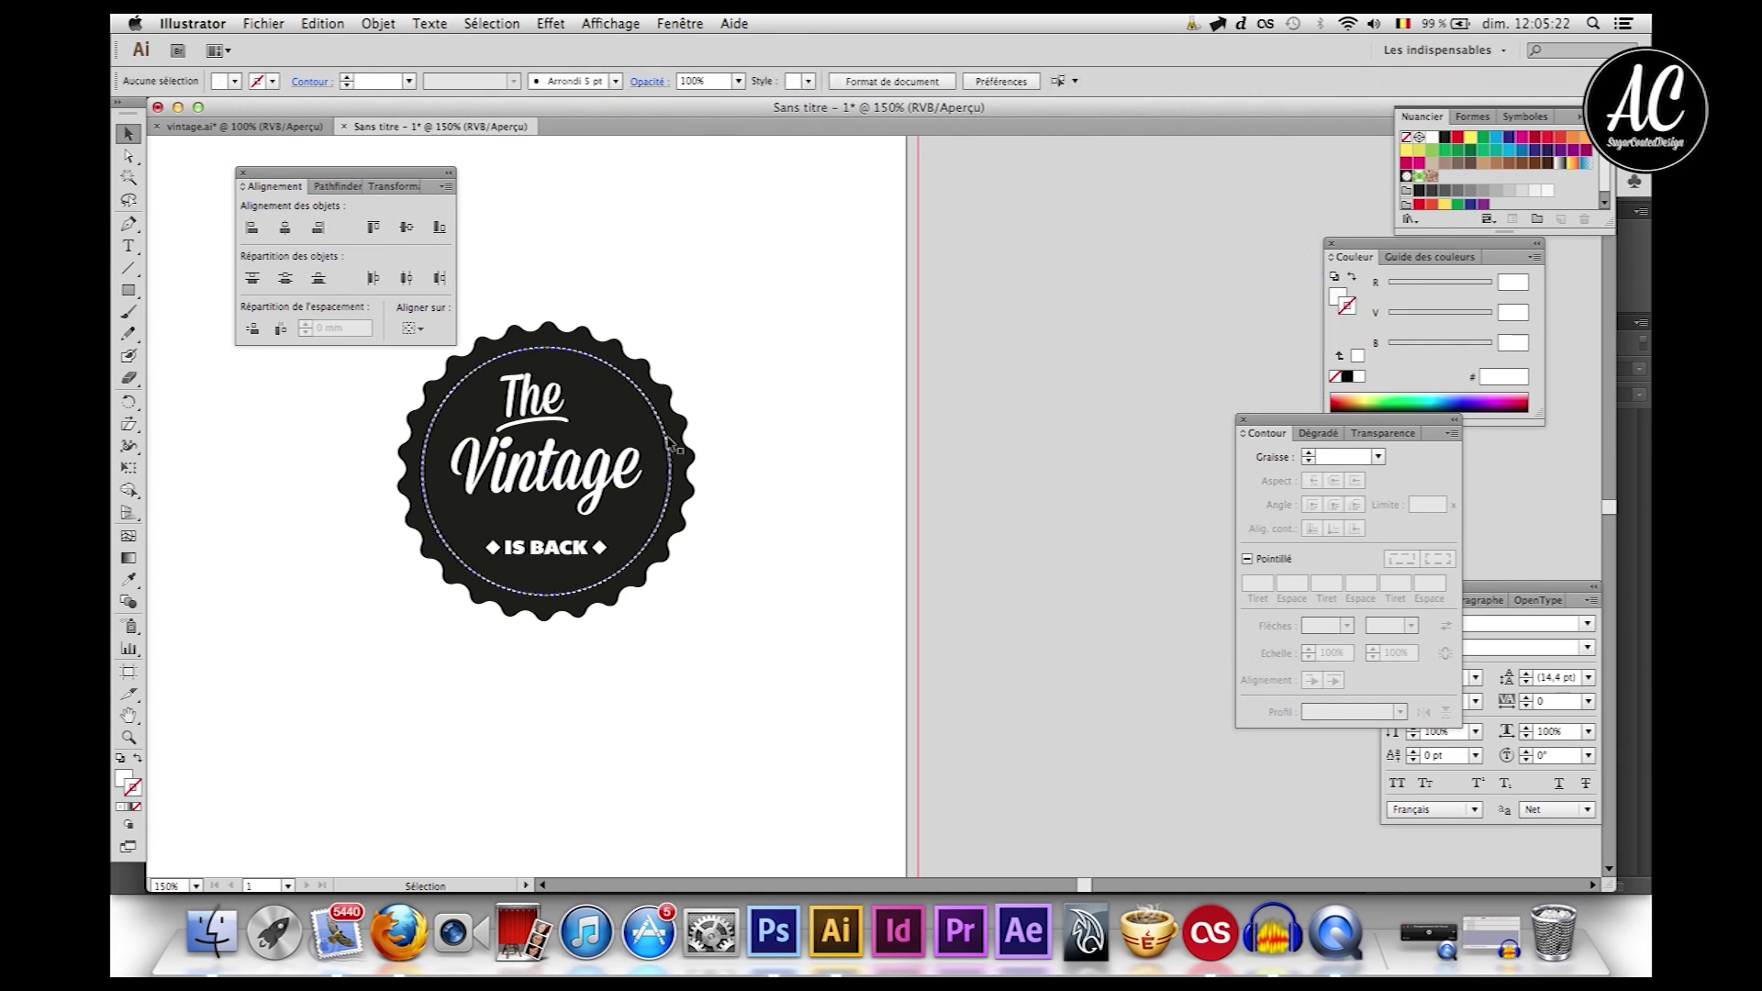
{"action": "scroll", "coordinate": [611, 381], "scroll_direction": "left", "scroll_amount": 5}
{"action": "scroll", "coordinate": [610, 381], "scroll_direction": "up", "scroll_amount": 2}
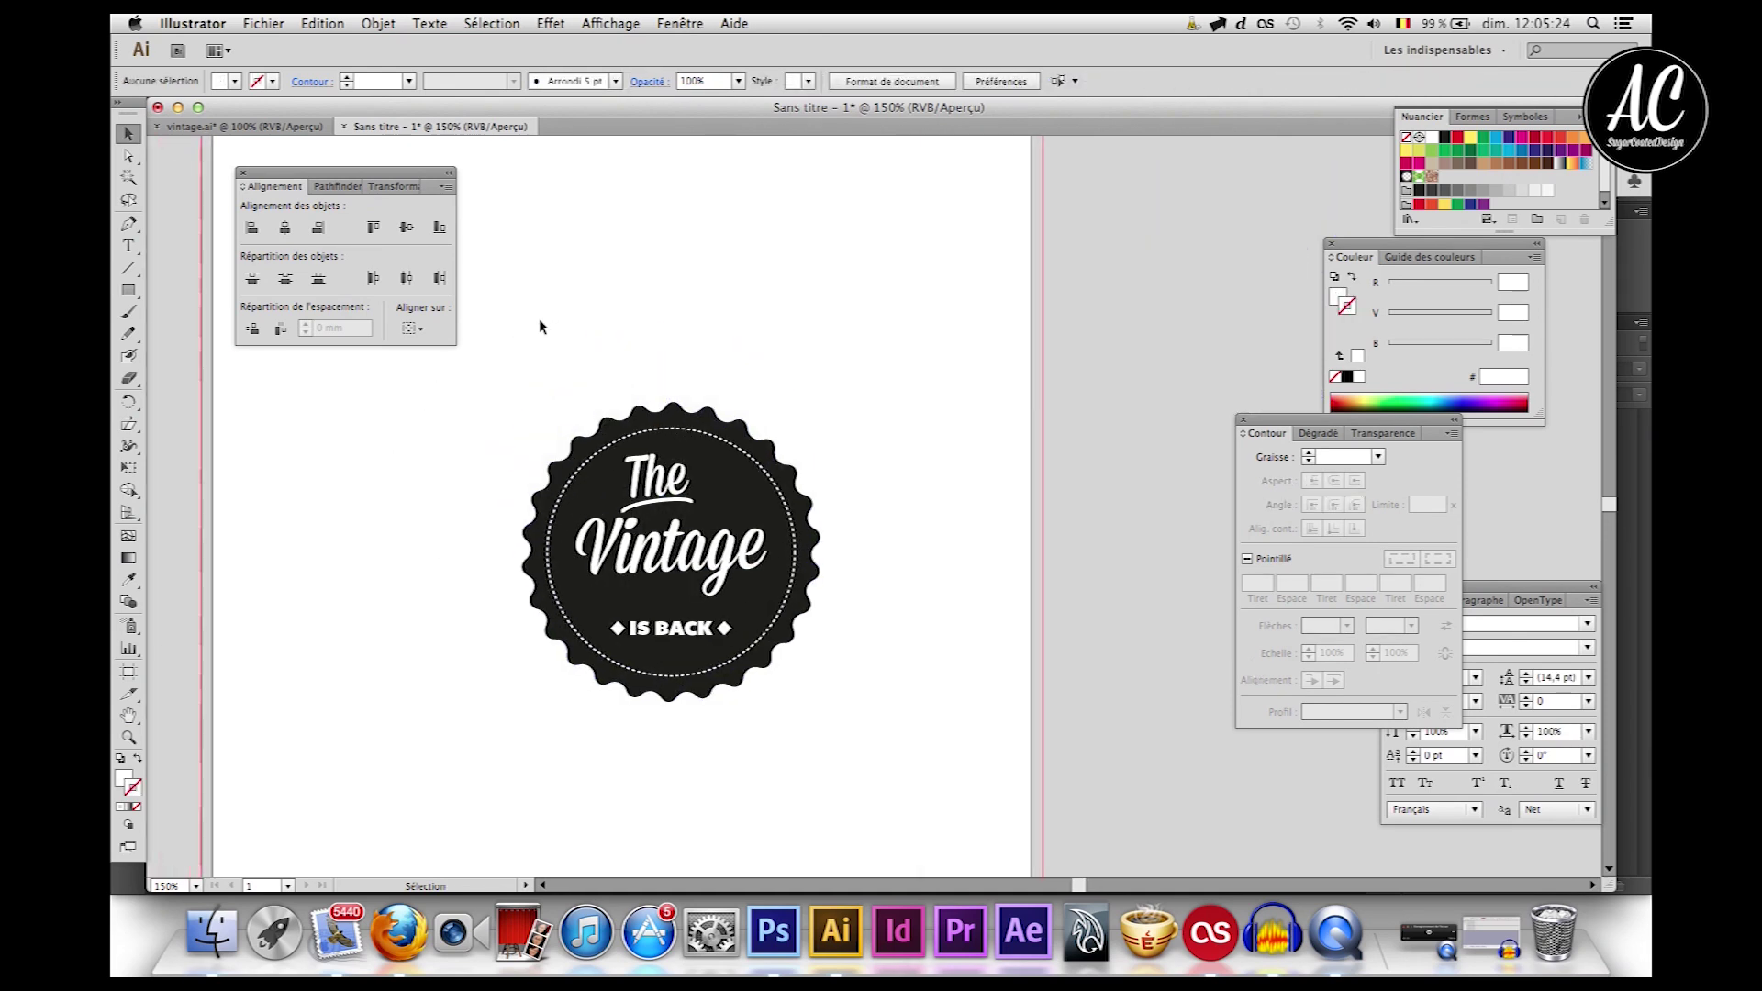
Step: Switch to Photoshop and open Fond.psd from the Ressources Badge folder
{"action": "left_click", "coordinate": [776, 934]}
{"action": "left_click", "coordinate": [268, 24]}
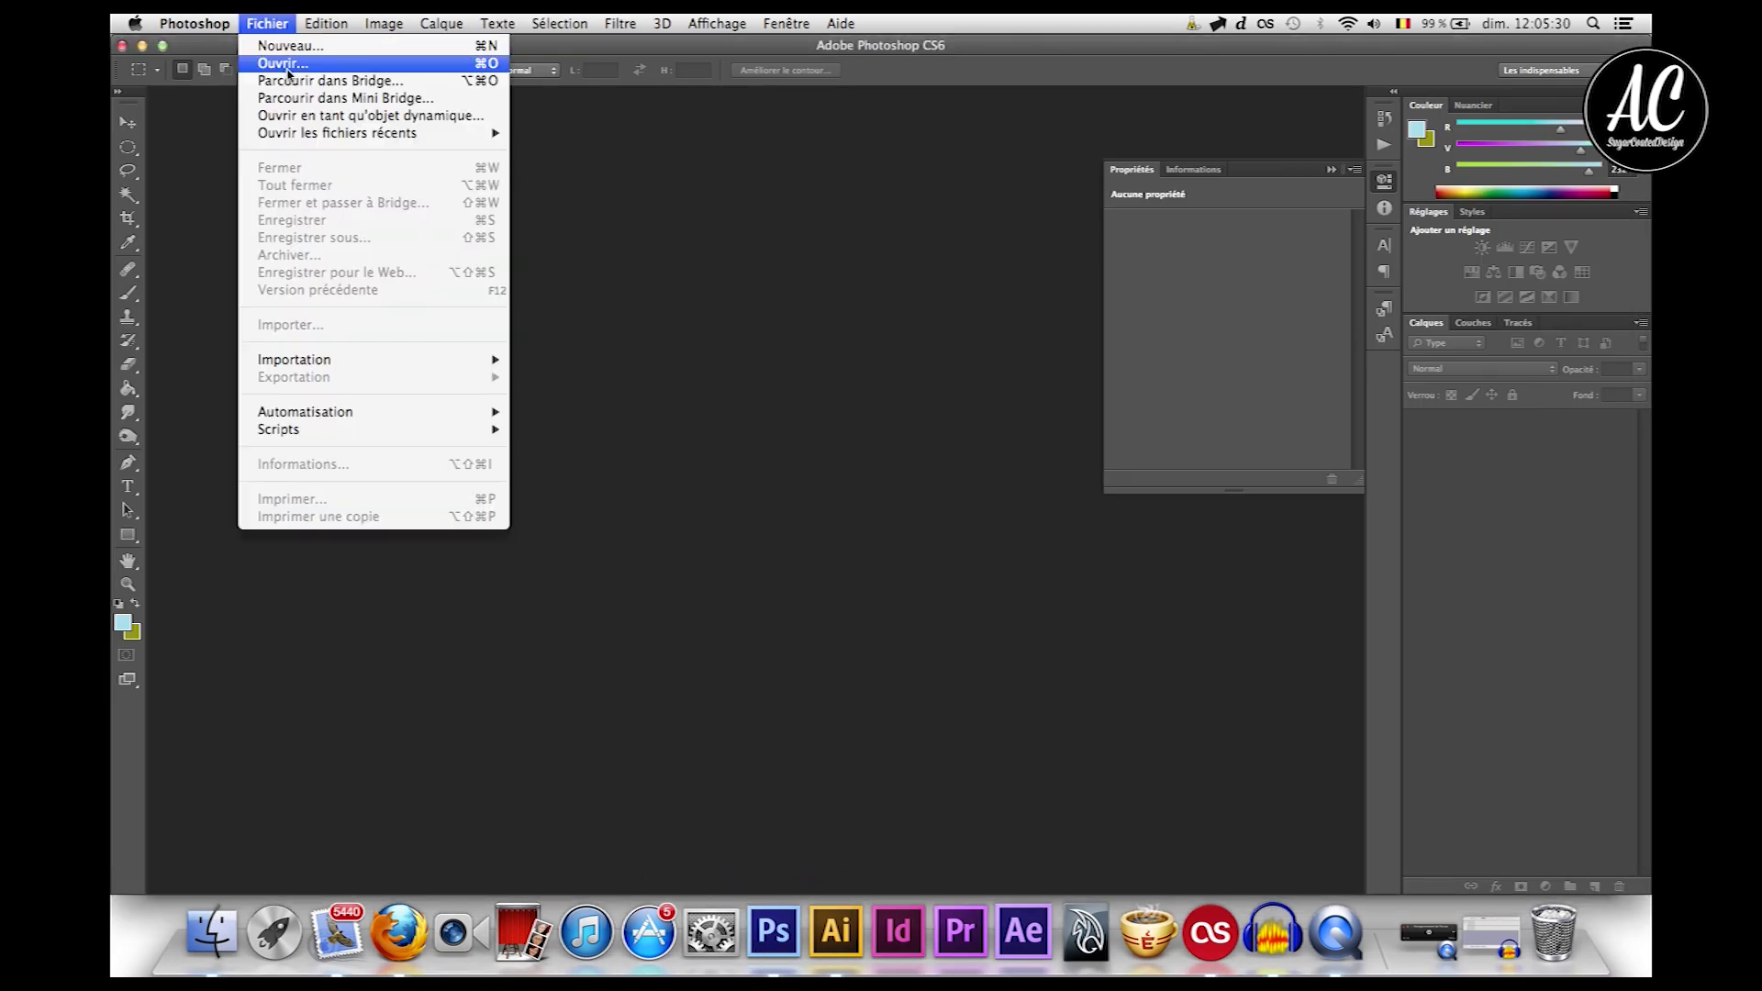
{"action": "left_click", "coordinate": [289, 64]}
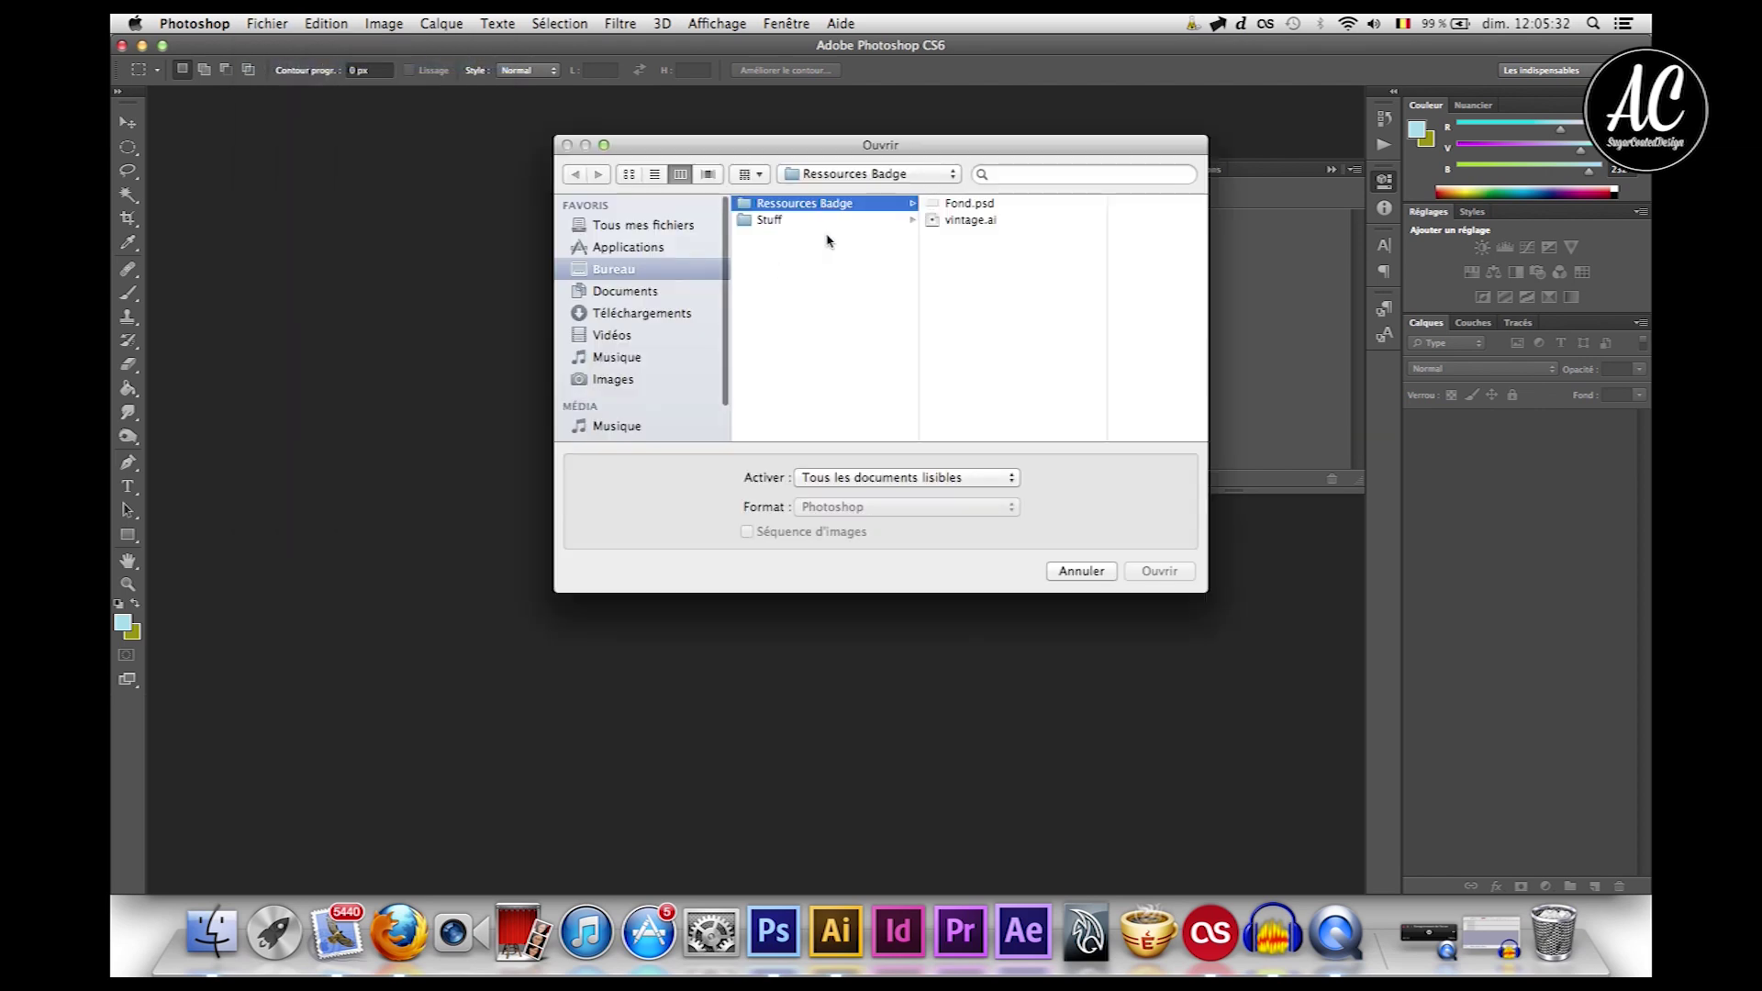
{"action": "double_click", "coordinate": [960, 206]}
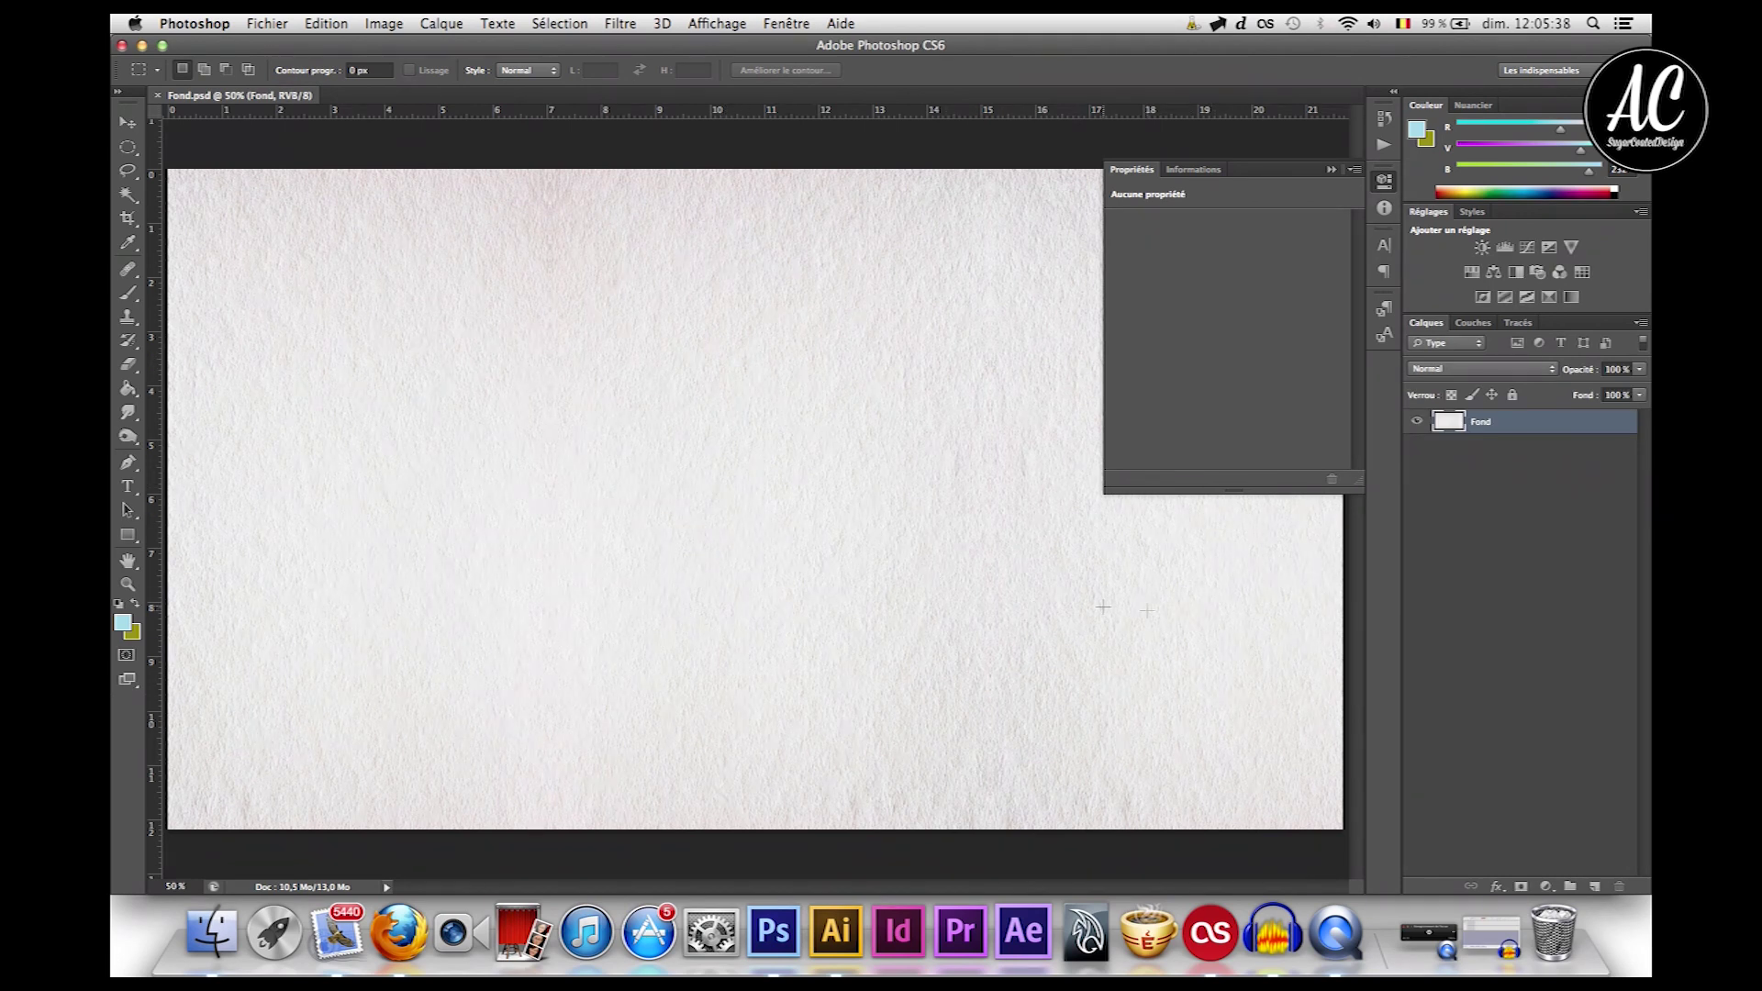
Step: Switch to Illustrator, select the whole badge and bring it into Fond.psd in Photoshop as a vector smart object
{"action": "left_click", "coordinate": [128, 126]}
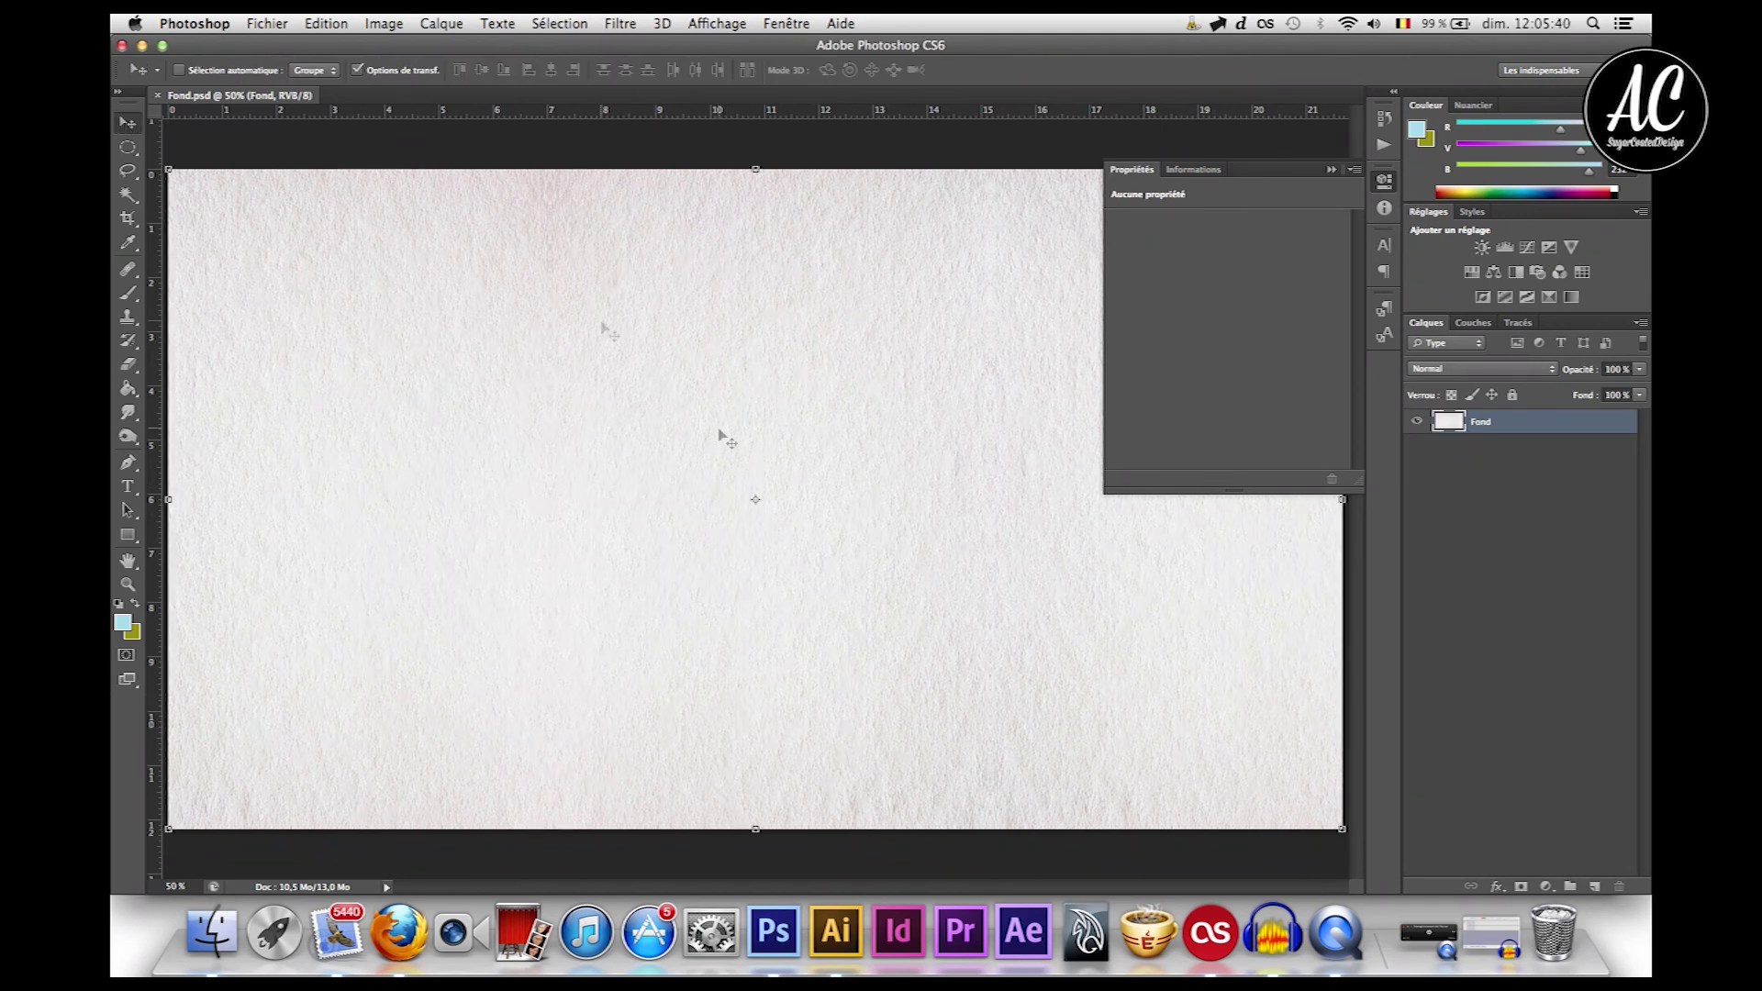
{"action": "left_click", "coordinate": [836, 932]}
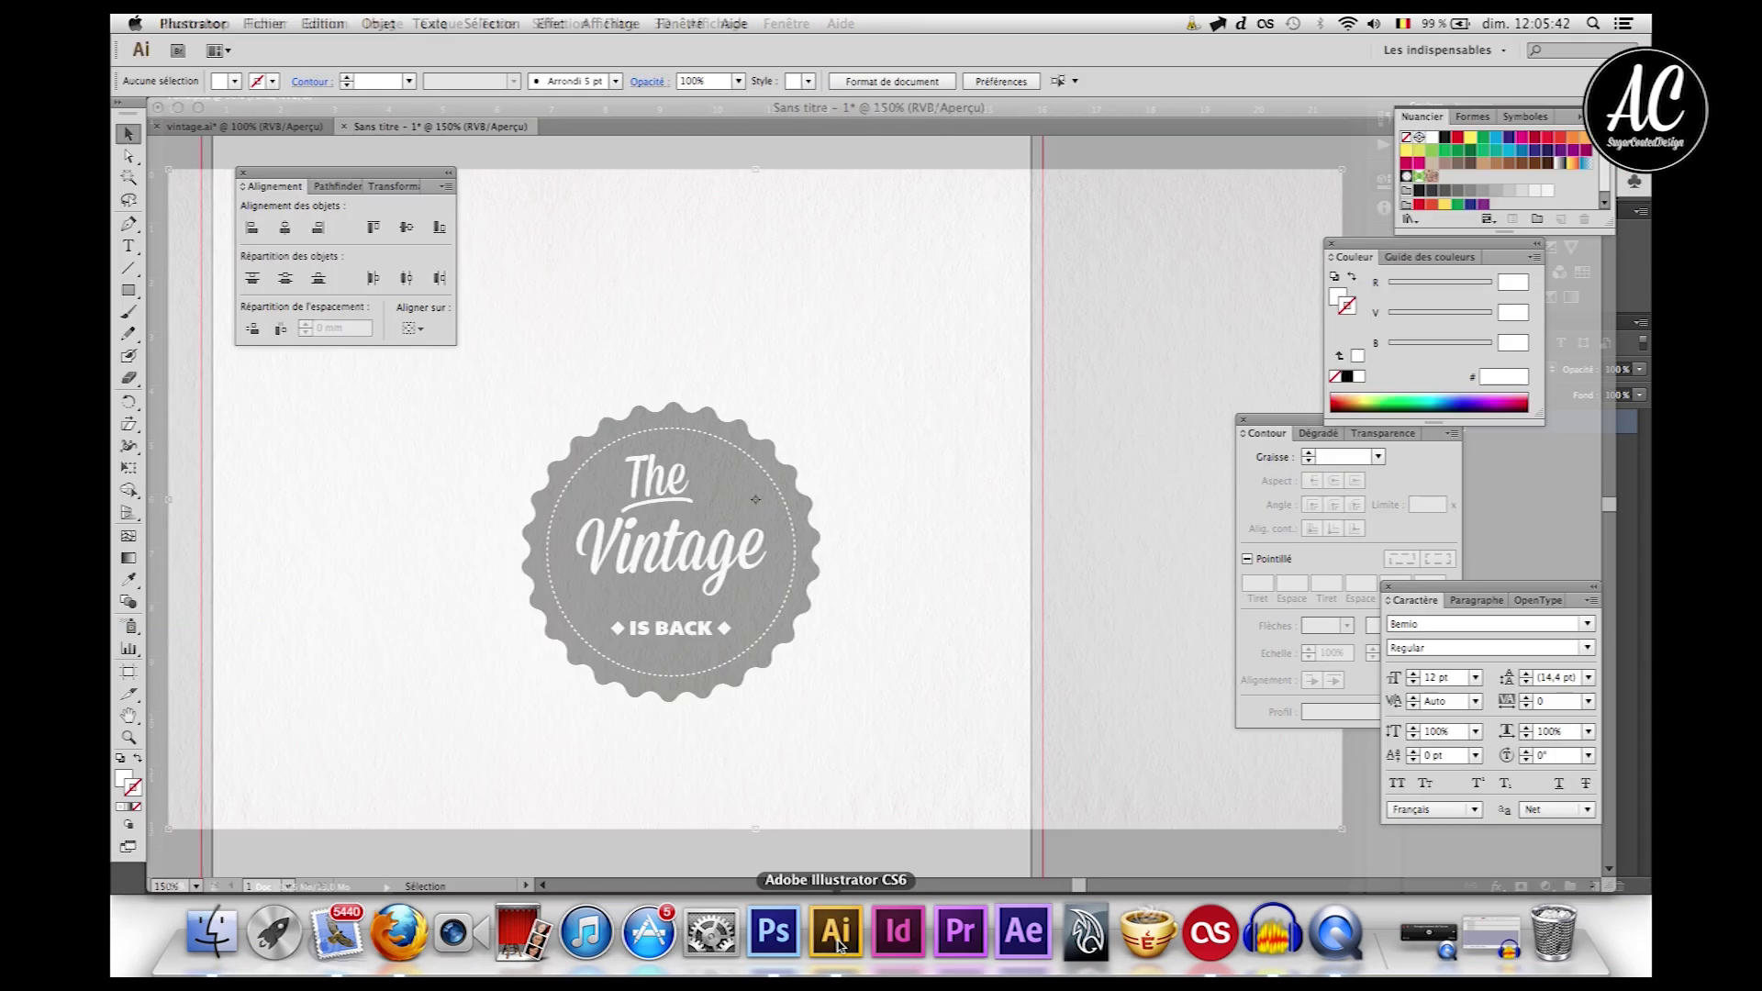
{"action": "left_click_drag", "start_coordinate": [452, 365], "coordinate": [633, 509]}
{"action": "left_click_drag", "start_coordinate": [748, 621], "coordinate": [814, 631]}
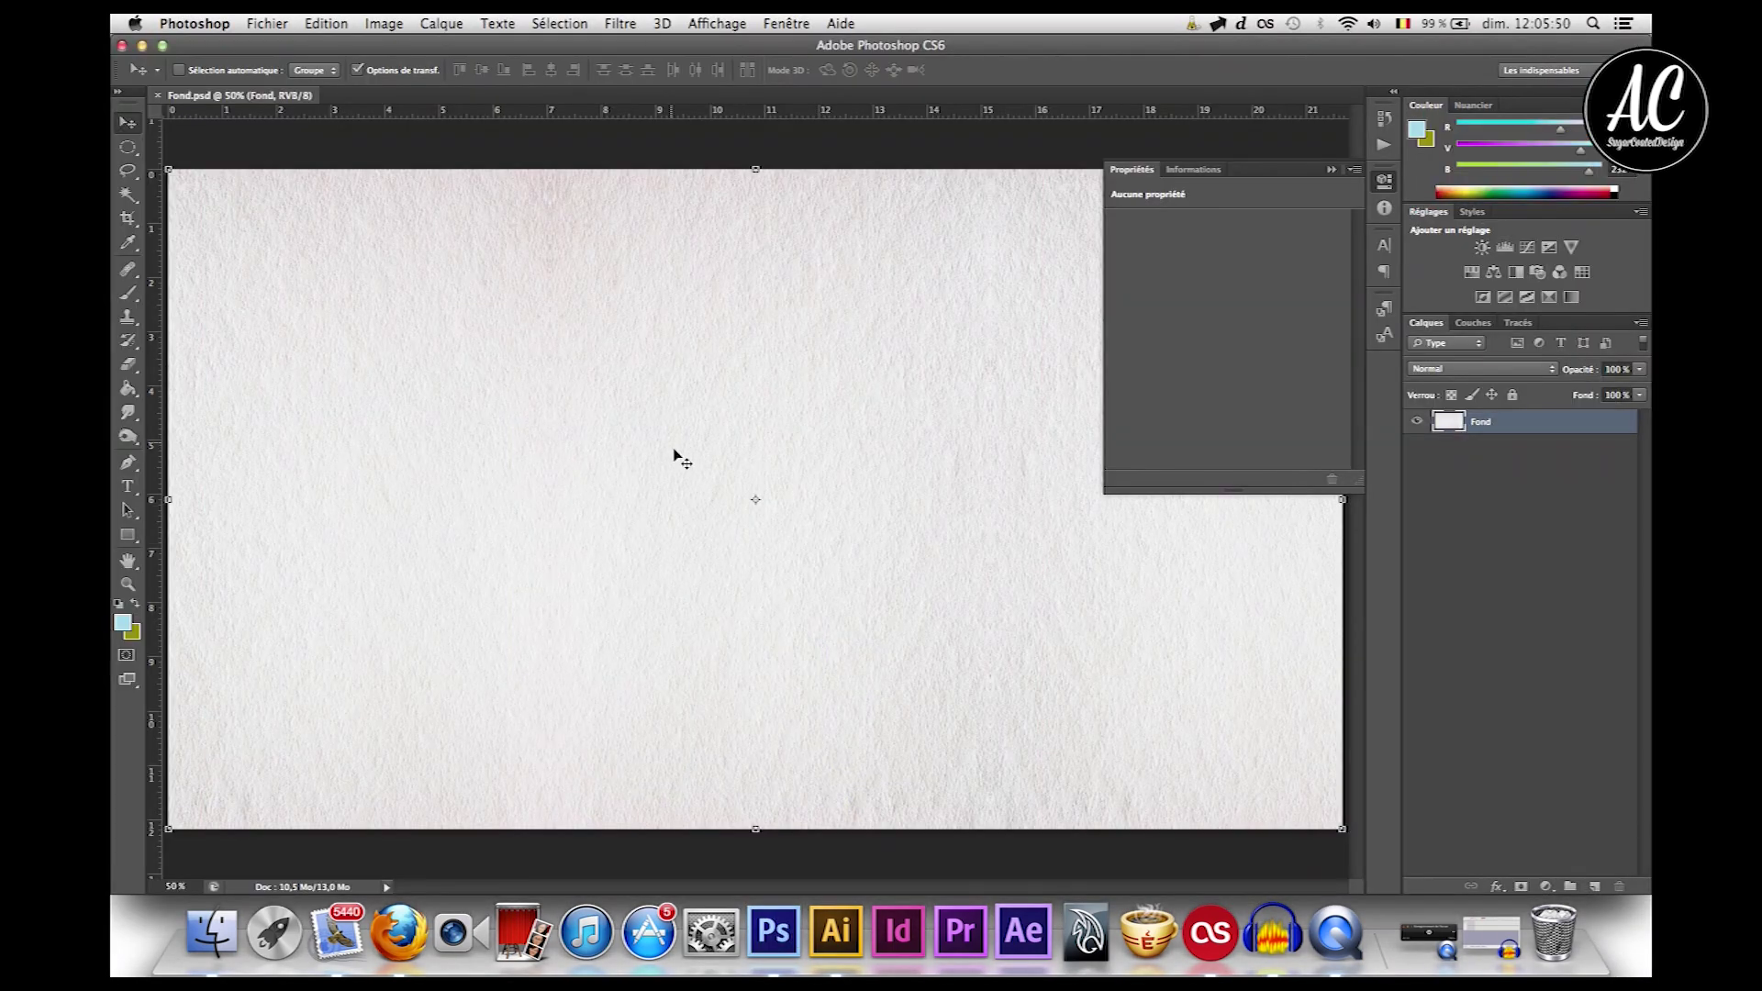
{"action": "left_click_drag", "start_coordinate": [680, 461], "coordinate": [739, 466]}
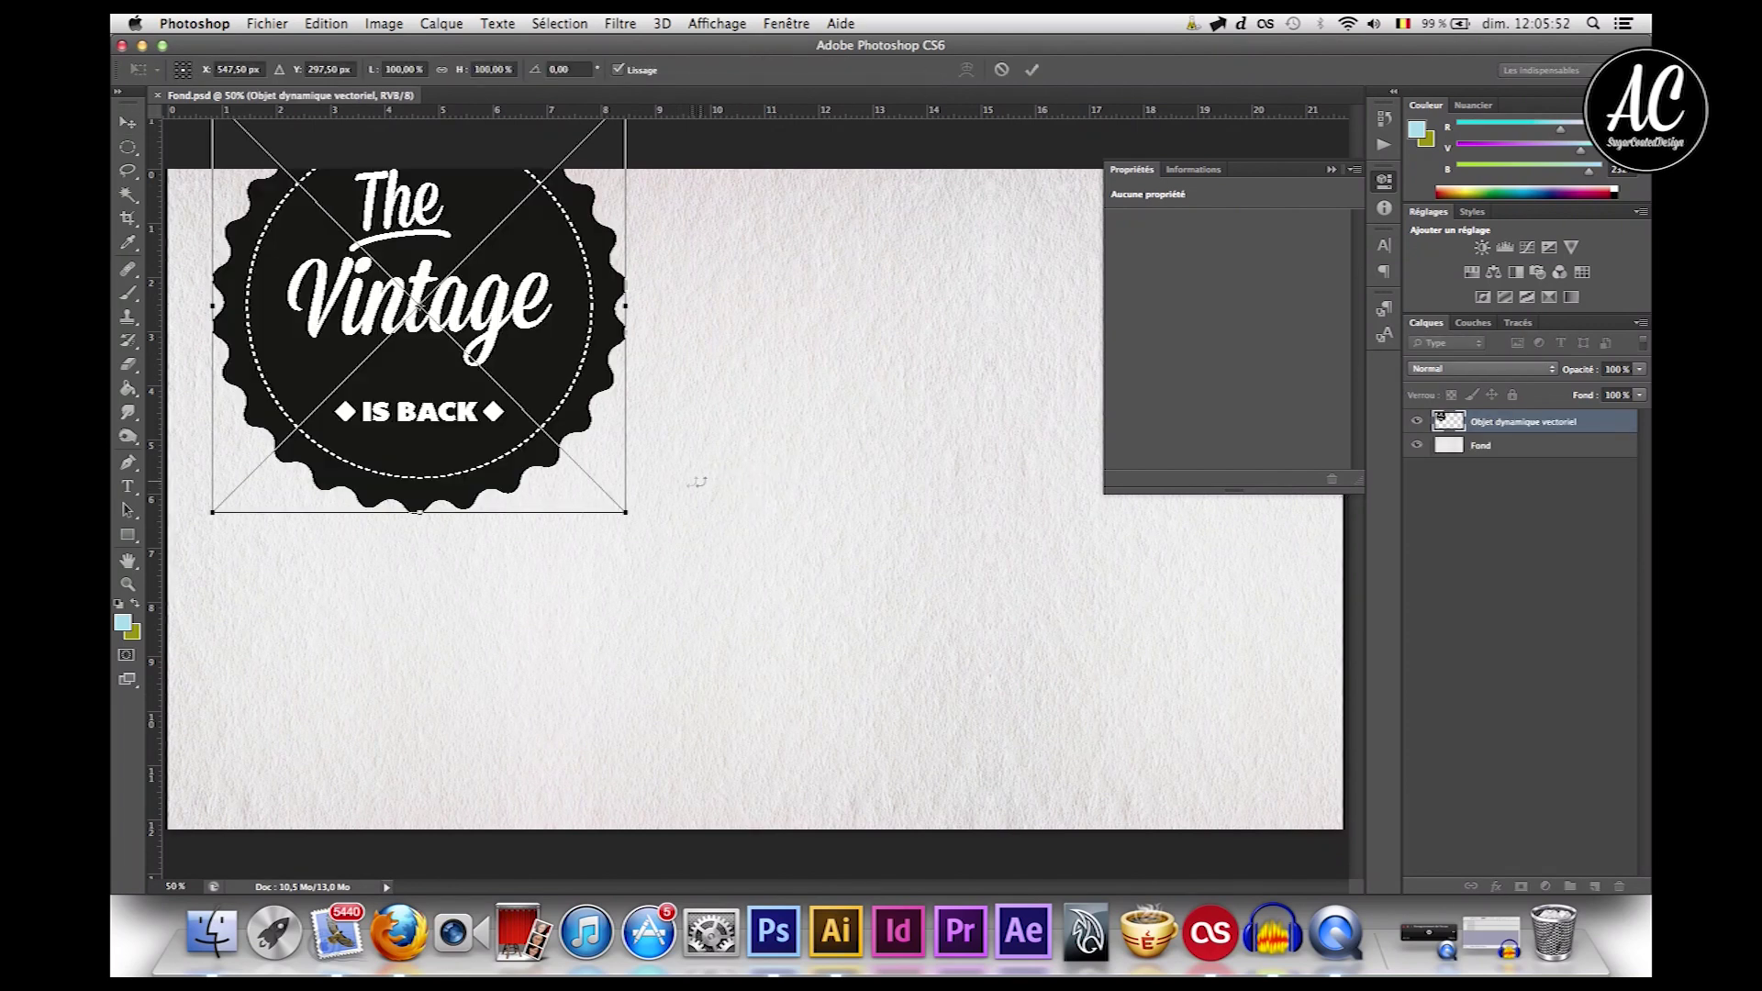
{"action": "key", "text": "Return"}
Step: Centre the badge layer vertically and horizontally on the Fond background
{"action": "key", "text": "super+minus"}
{"action": "left_click_drag", "start_coordinate": [566, 397], "coordinate": [780, 535]}
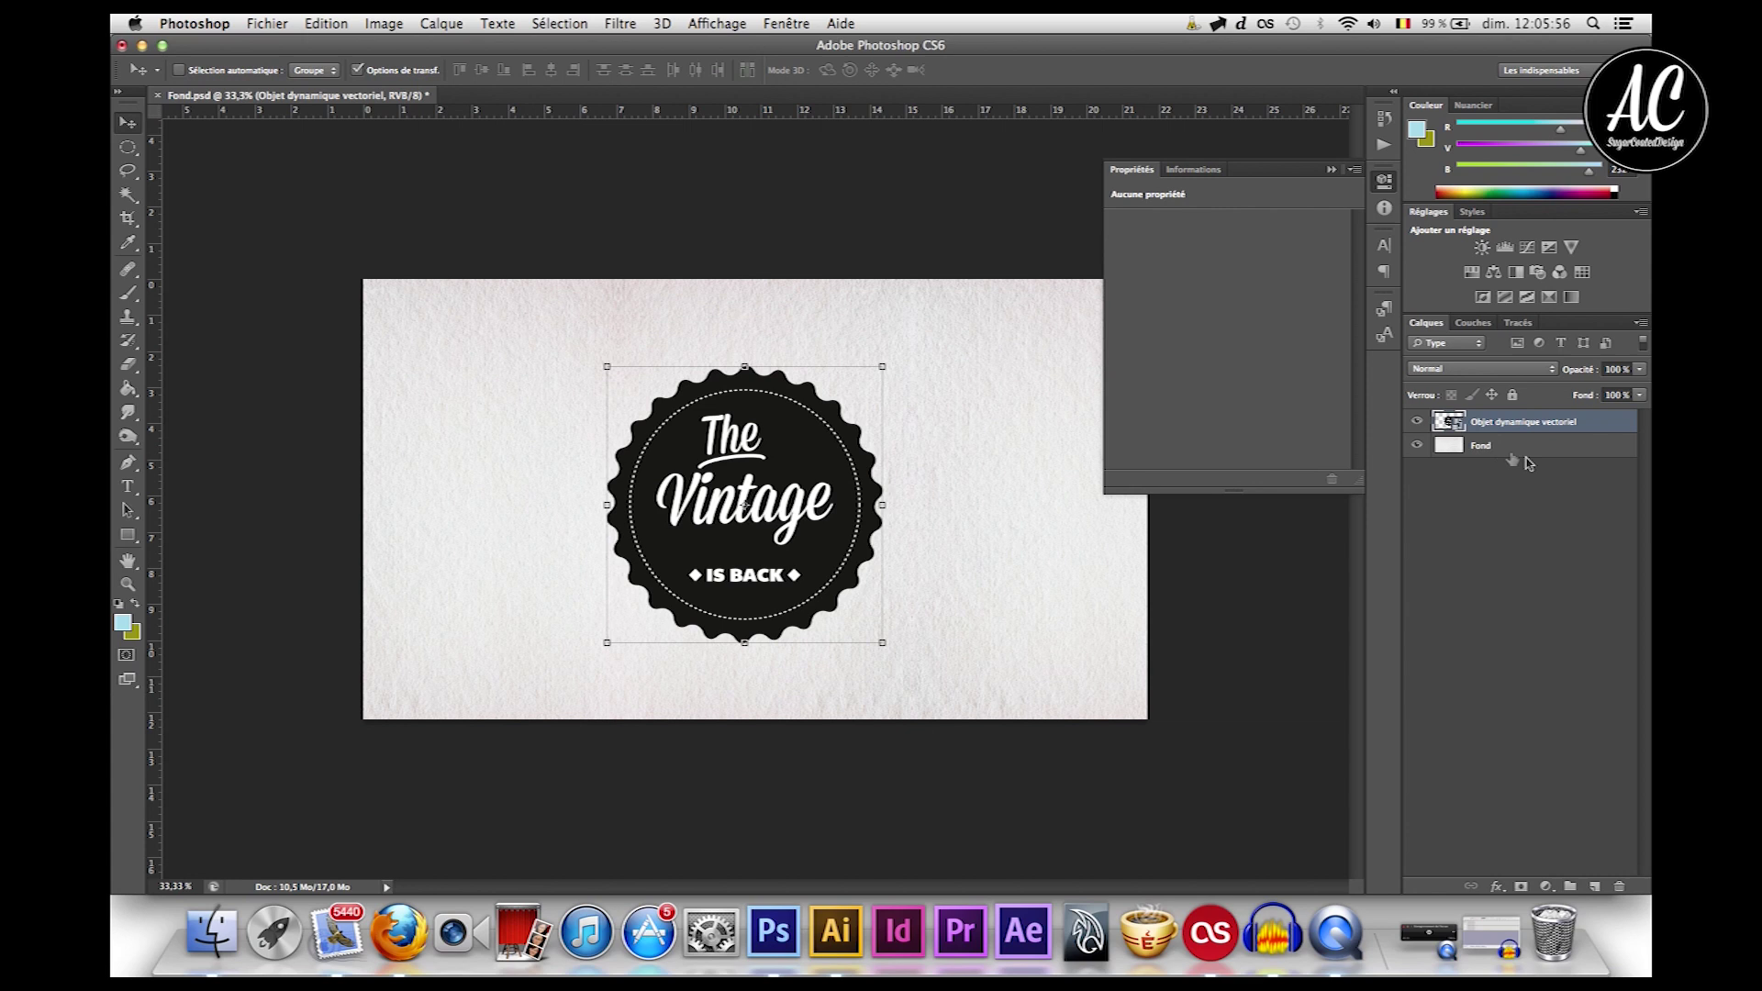
{"action": "left_click", "coordinate": [1494, 450], "text": "shift"}
{"action": "left_click", "coordinate": [482, 72]}
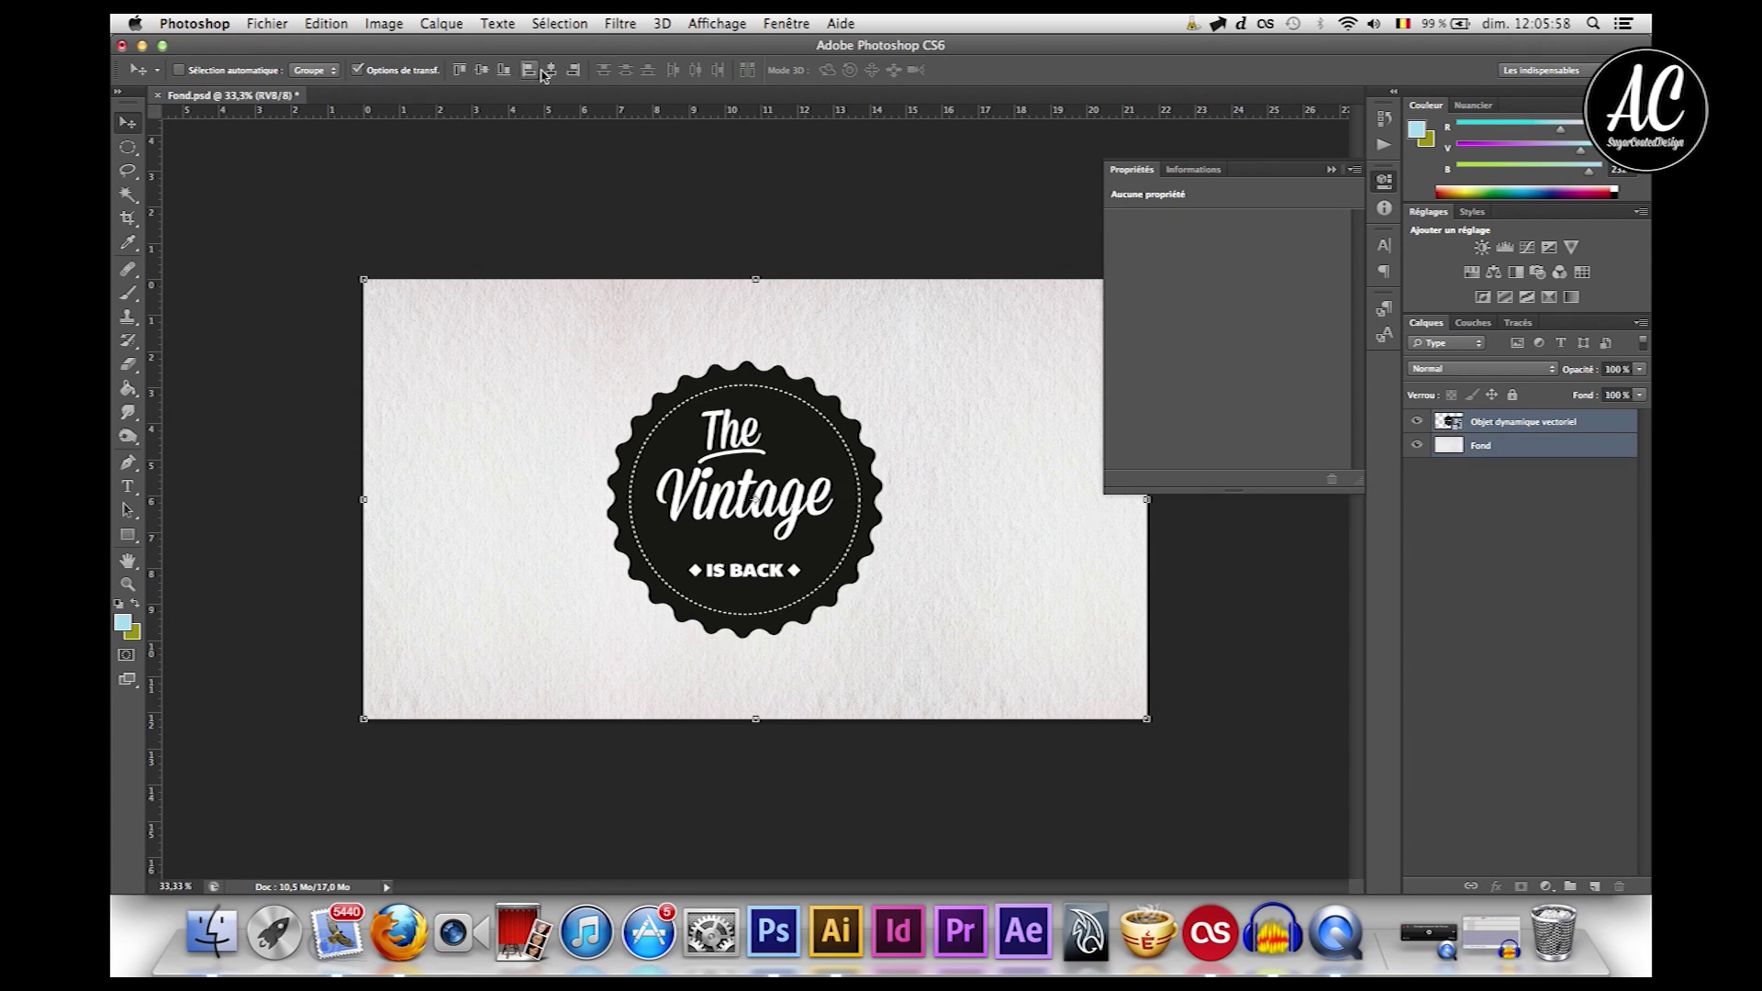
{"action": "left_click", "coordinate": [551, 71]}
{"action": "left_click", "coordinate": [1490, 656]}
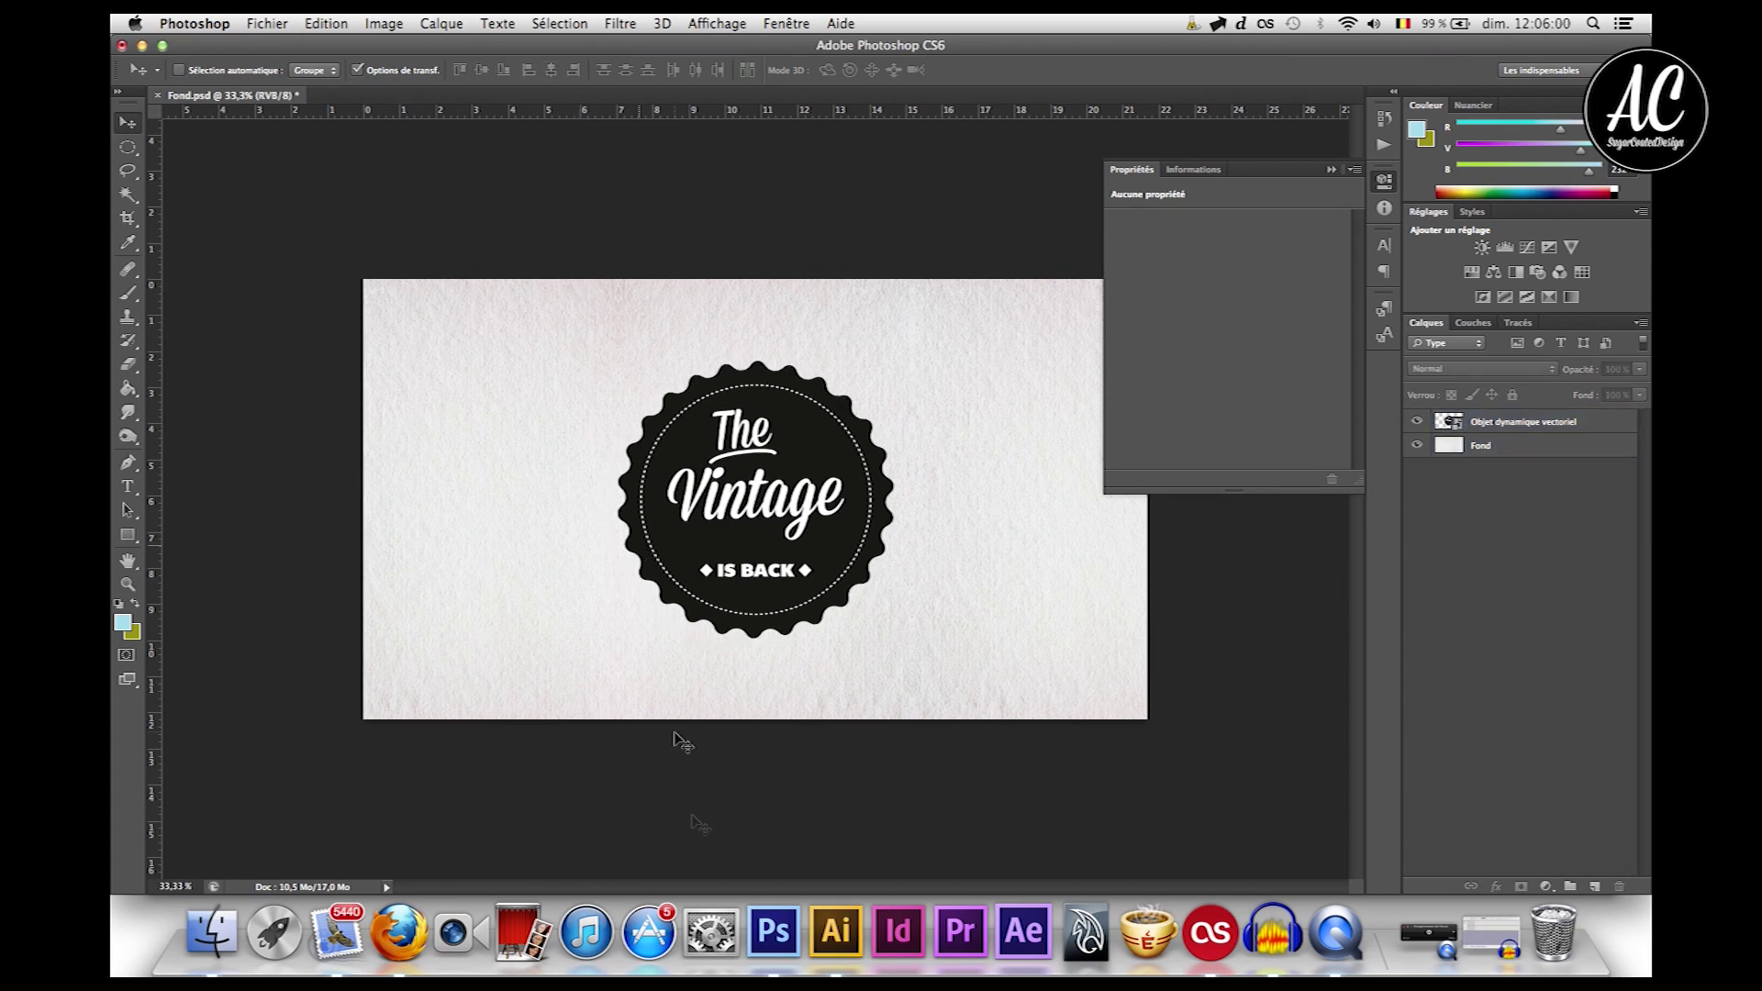
{"action": "left_click", "coordinate": [836, 931]}
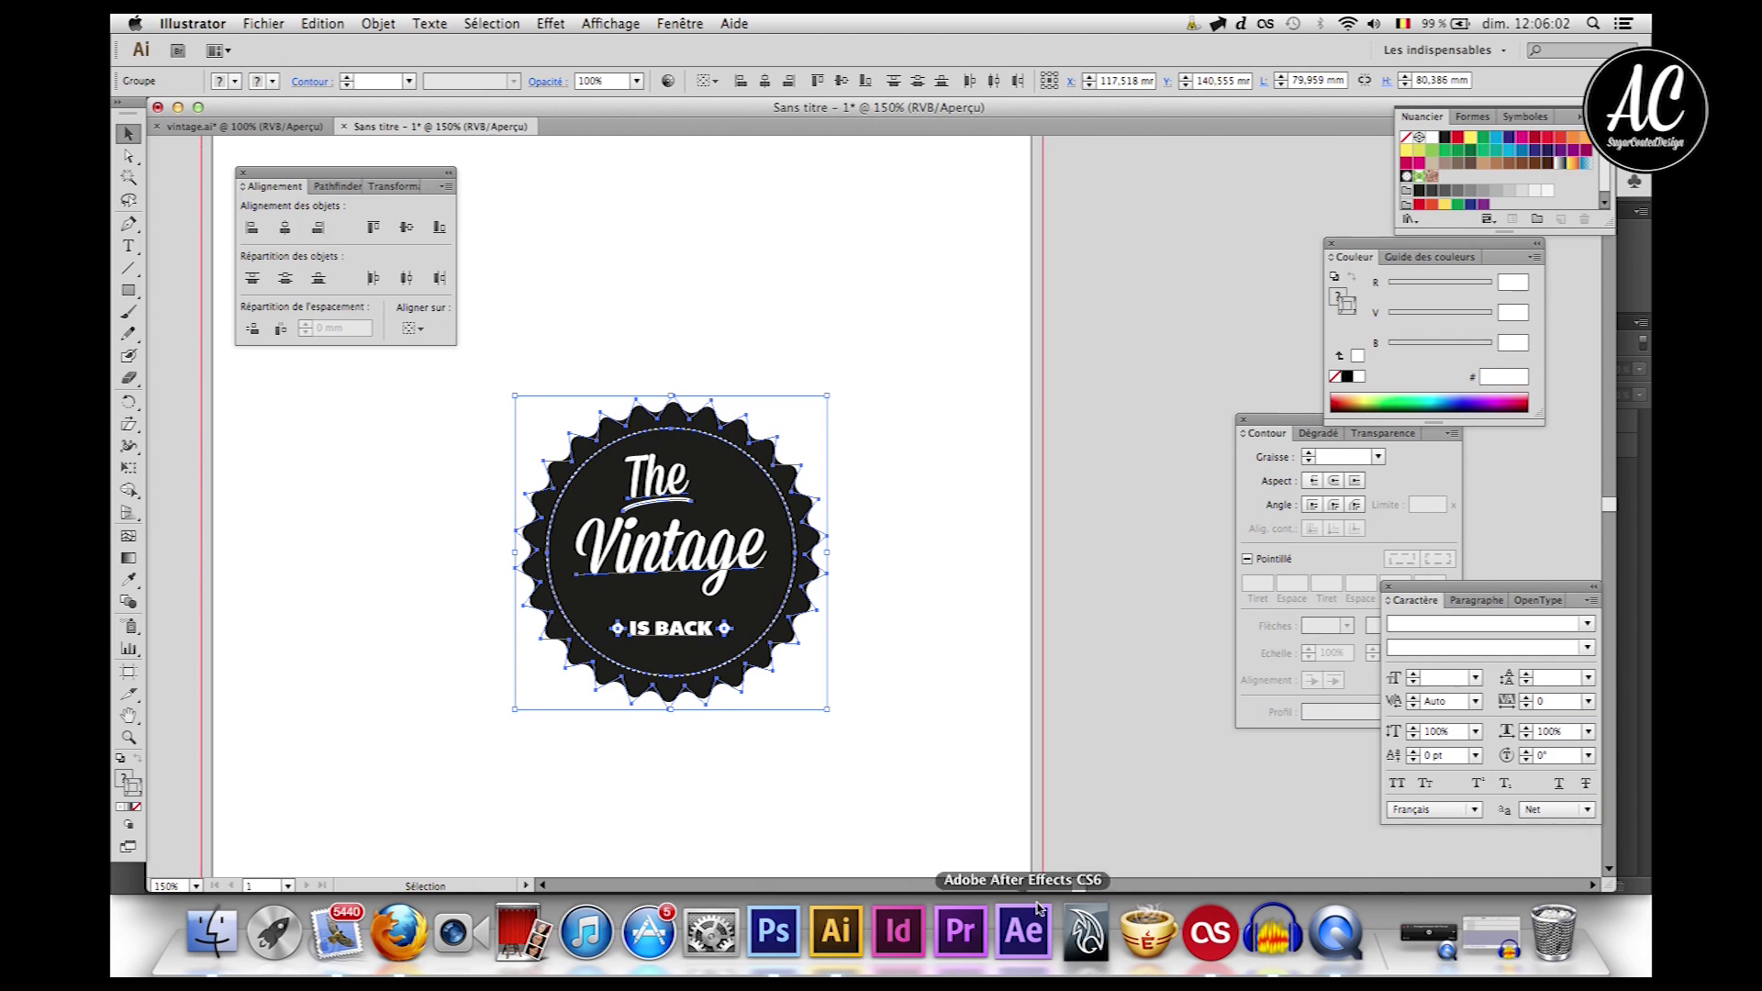
{"action": "left_click", "coordinate": [776, 946]}
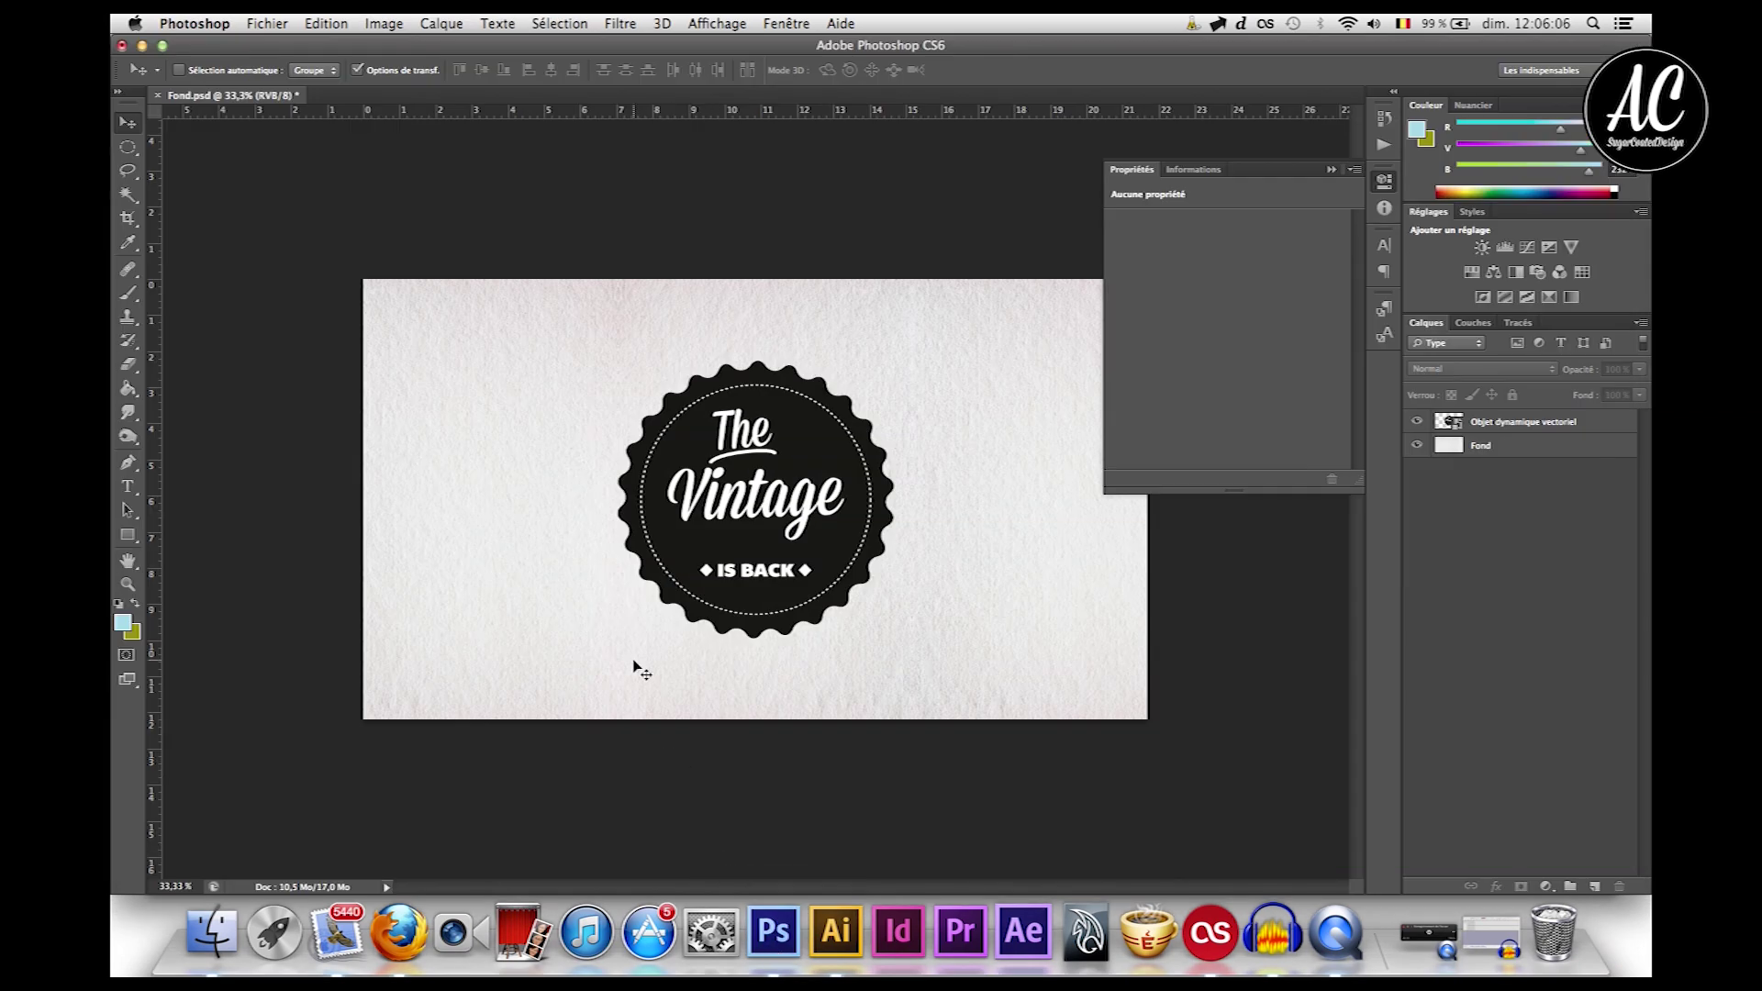
{"action": "key", "text": "super+plus"}
{"action": "key", "text": "super+minus"}
Step: Select the light areas of the paper texture on the Fond layer with the Magic Wand at tolerance 32
{"action": "left_click", "coordinate": [128, 195]}
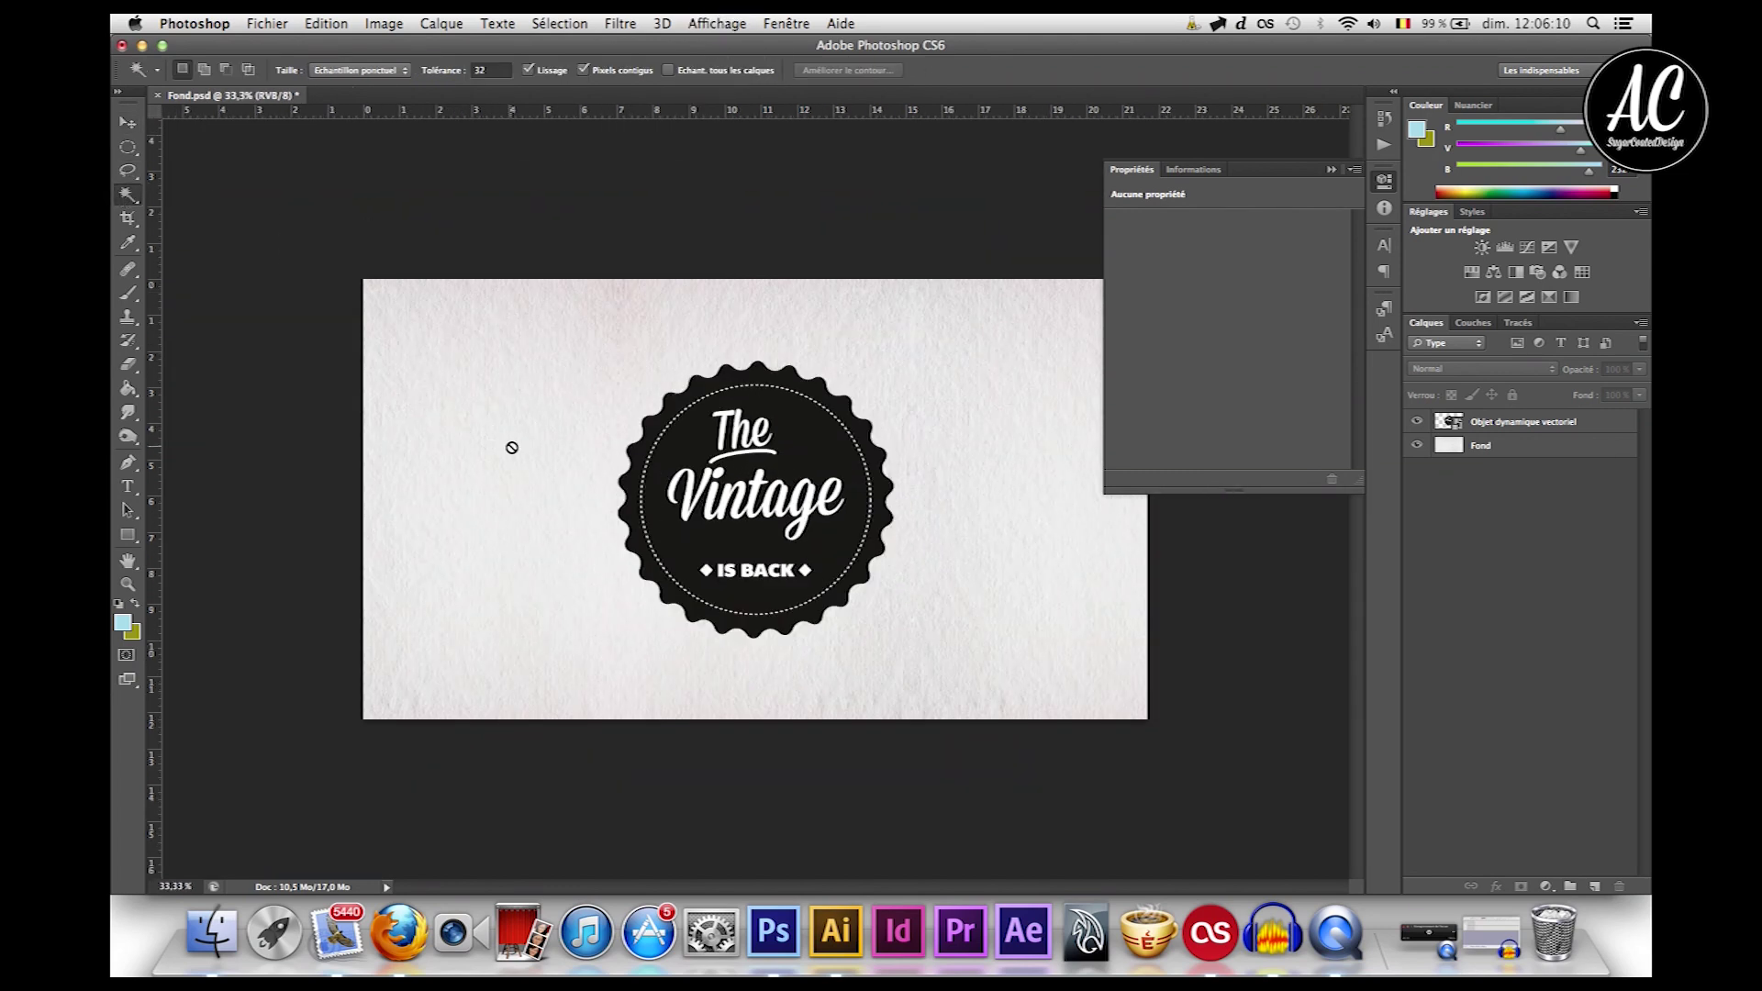
{"action": "left_click", "coordinate": [1475, 455]}
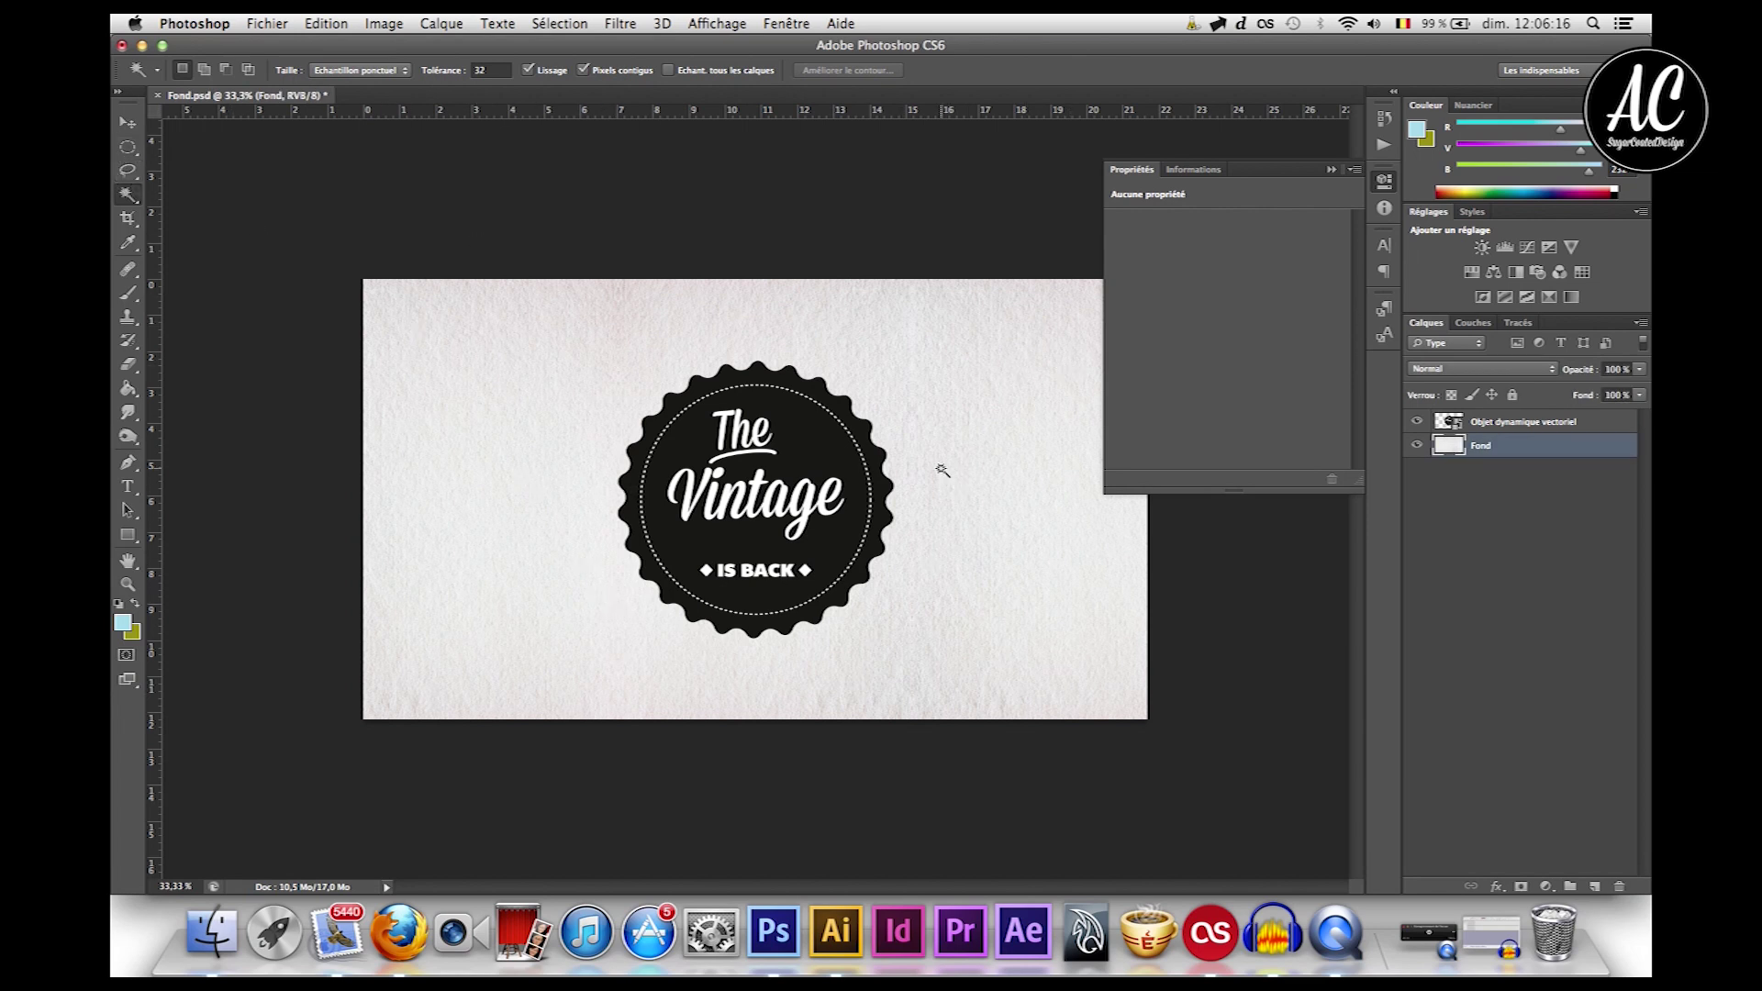
{"action": "key", "text": "super+plus"}
{"action": "left_click", "coordinate": [1010, 545]}
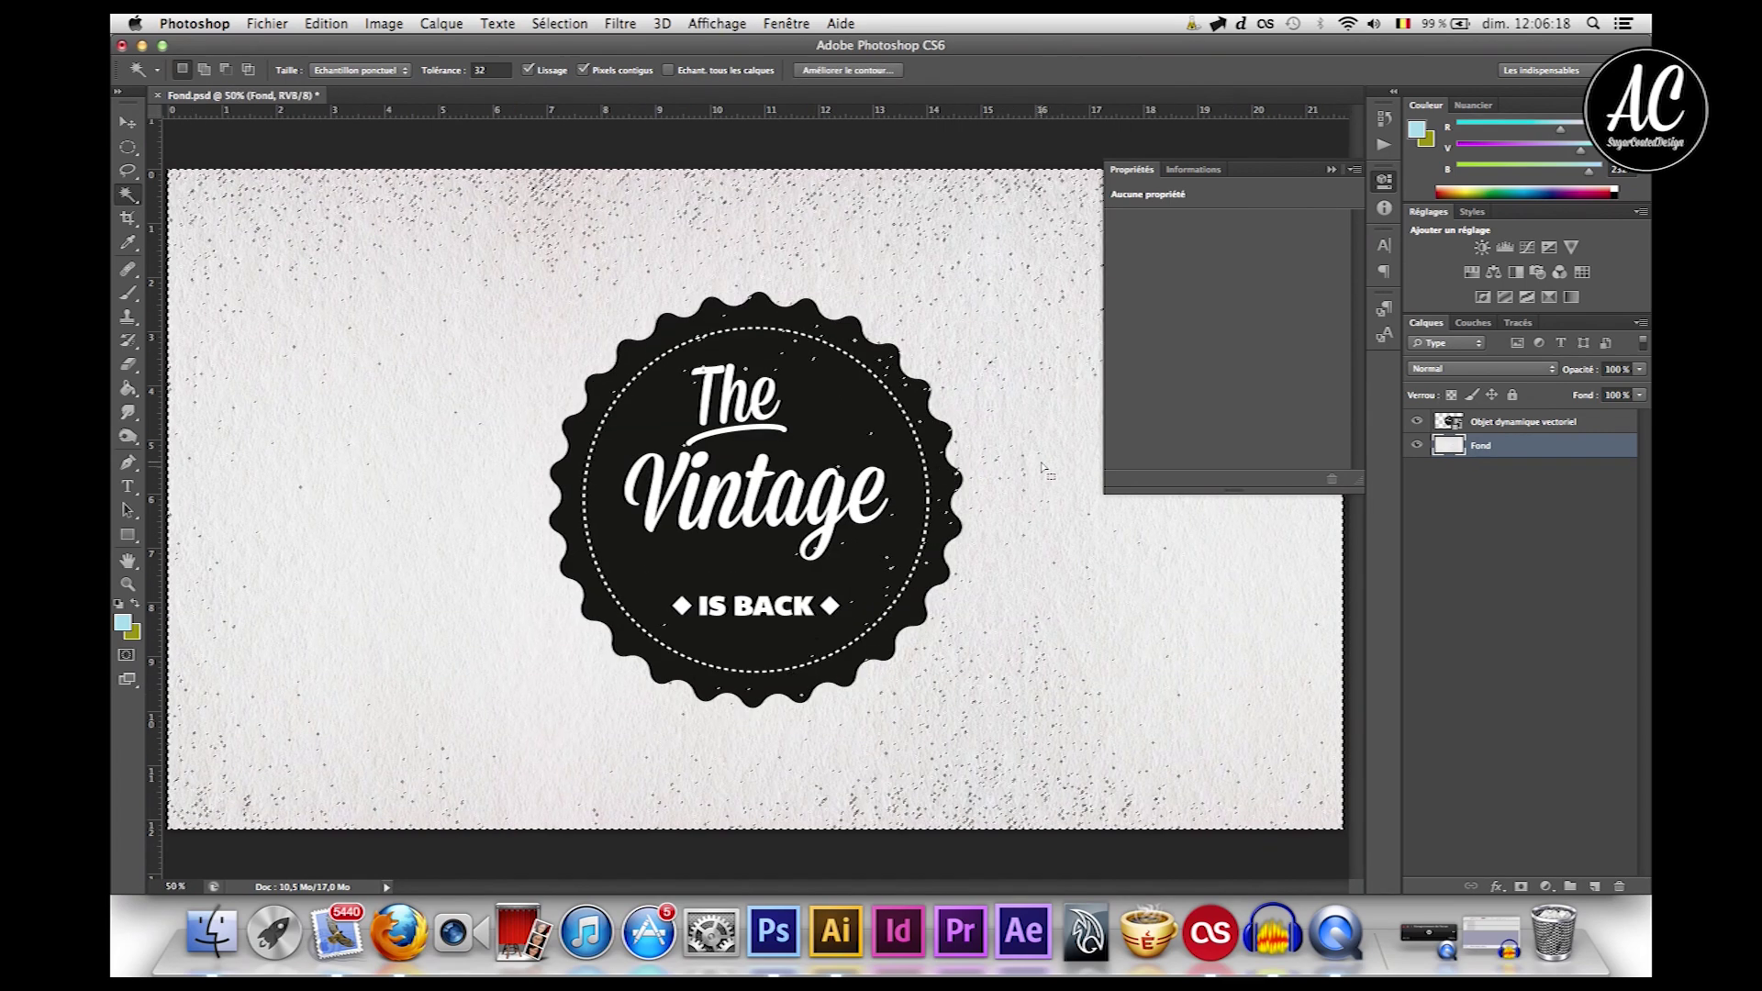
{"action": "left_click", "coordinate": [566, 281]}
{"action": "left_click", "coordinate": [565, 284]}
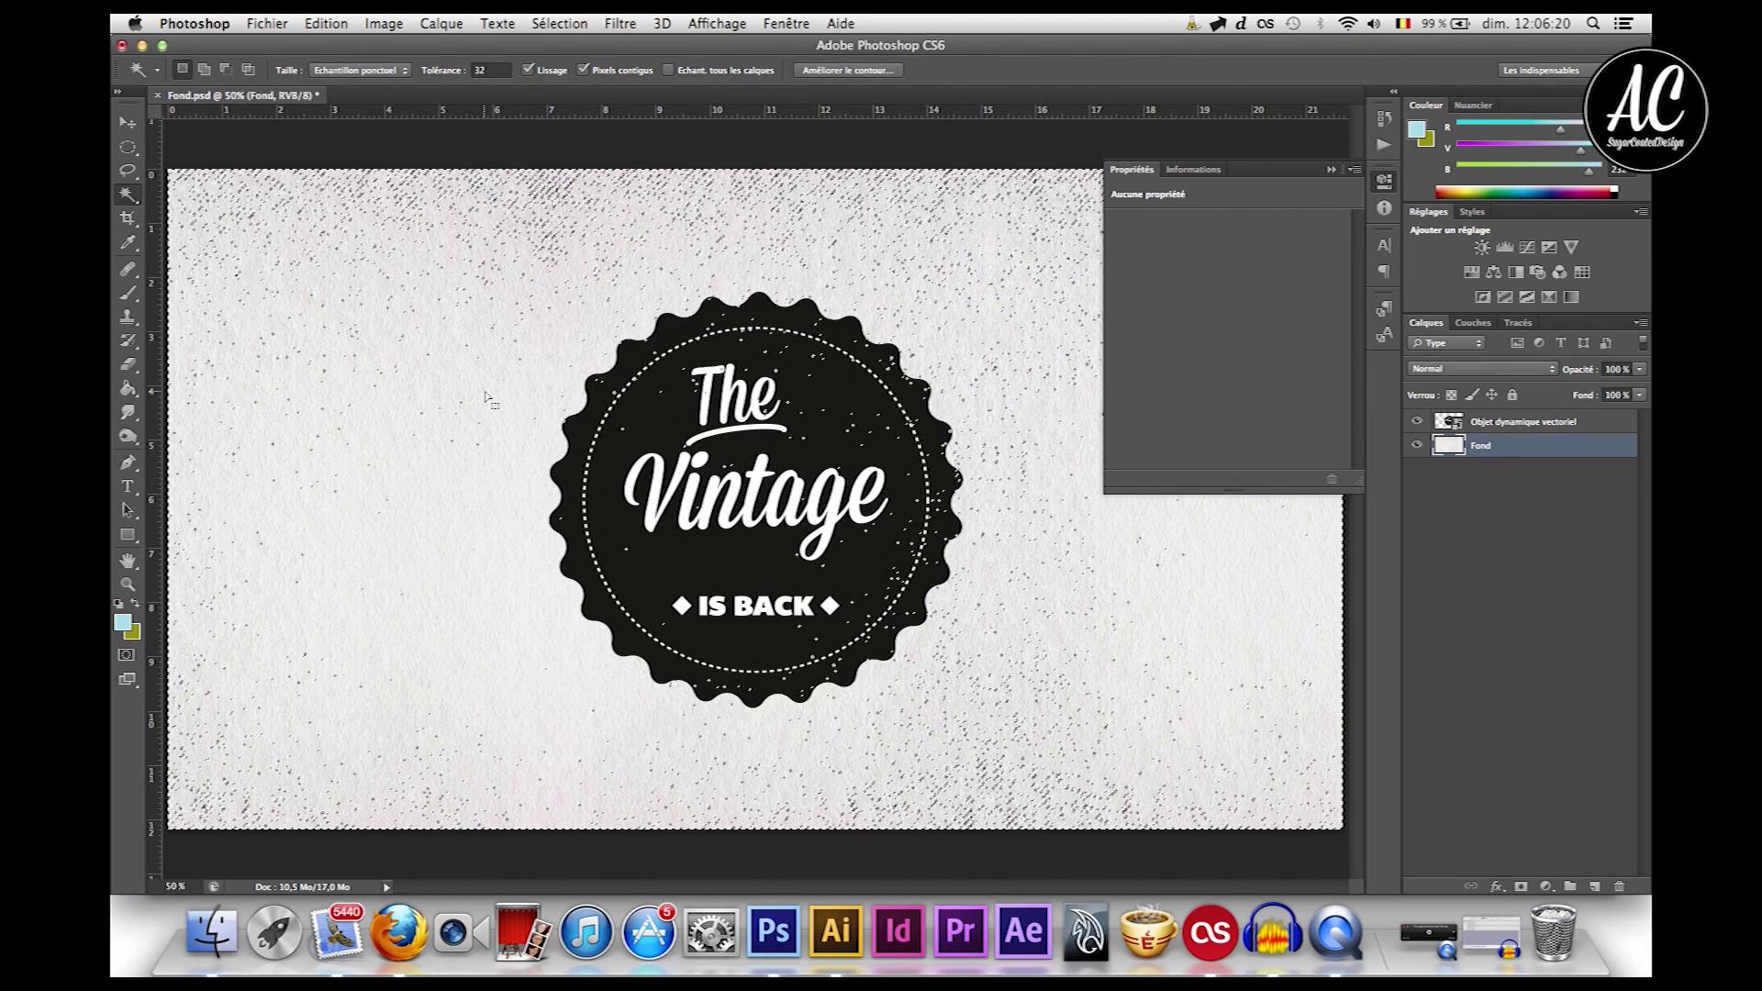
{"action": "left_click", "coordinate": [519, 671]}
{"action": "left_click", "coordinate": [542, 676]}
Step: Add a layer mask to the badge's smart object layer from the texture selection
{"action": "left_click", "coordinate": [1494, 424]}
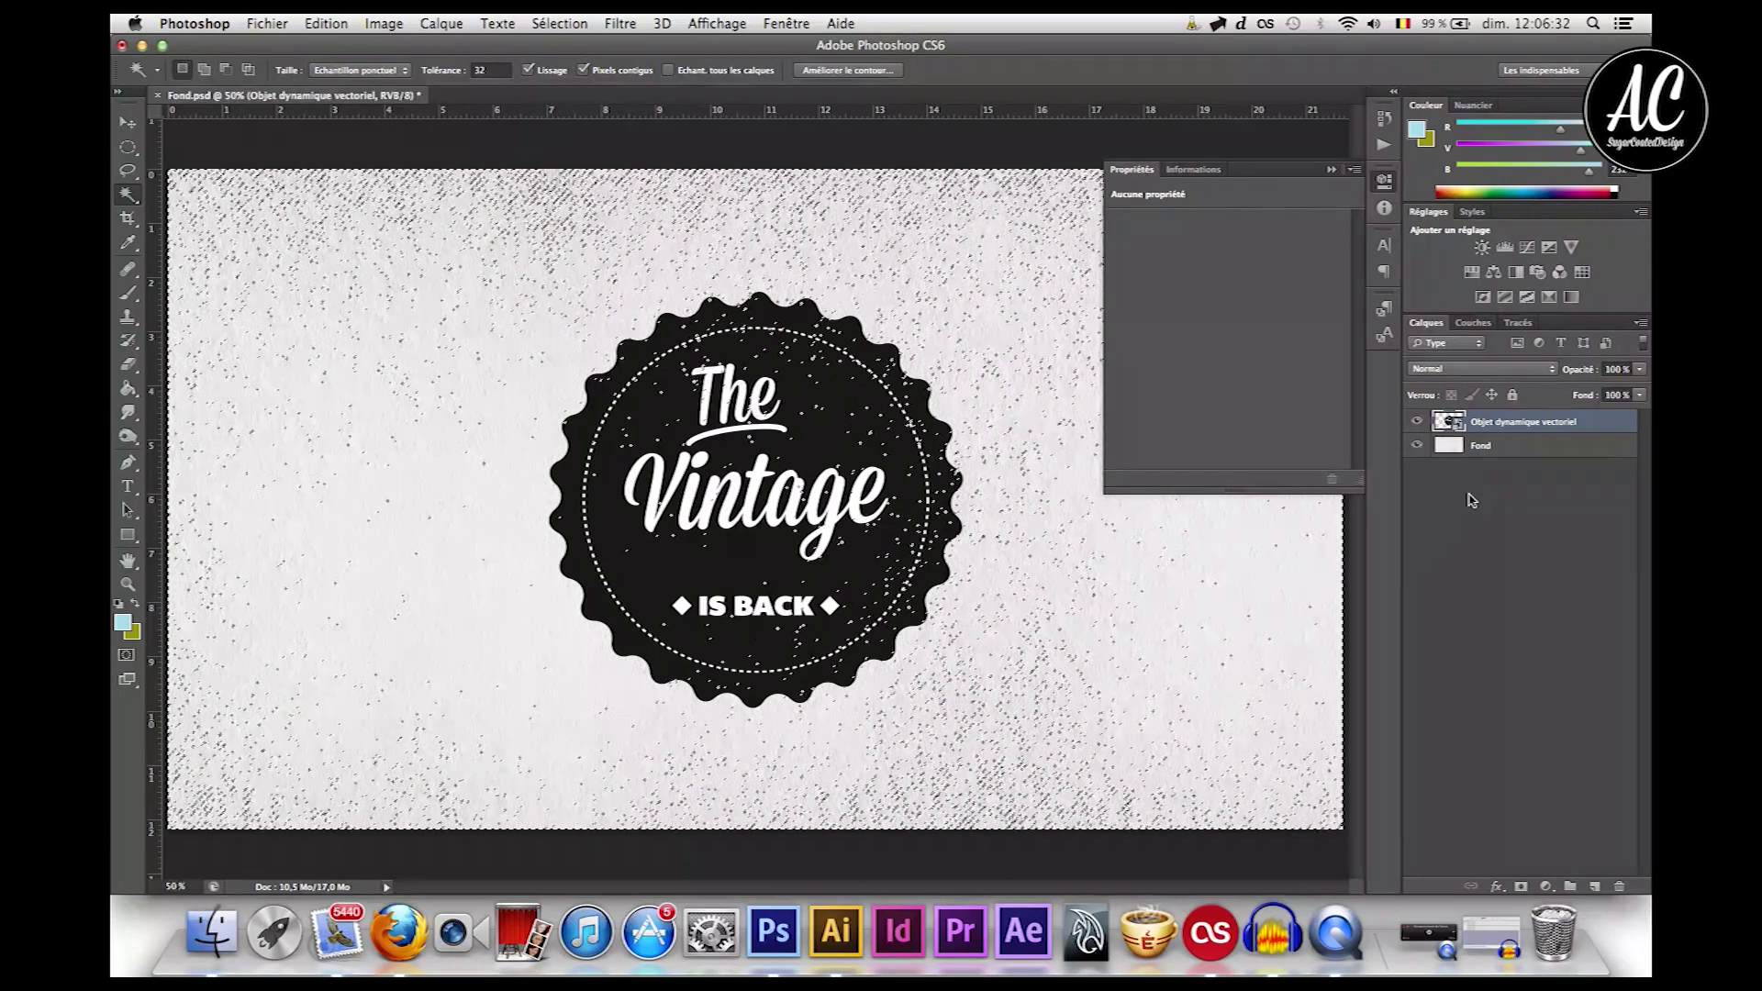
{"action": "left_click", "coordinate": [1521, 886]}
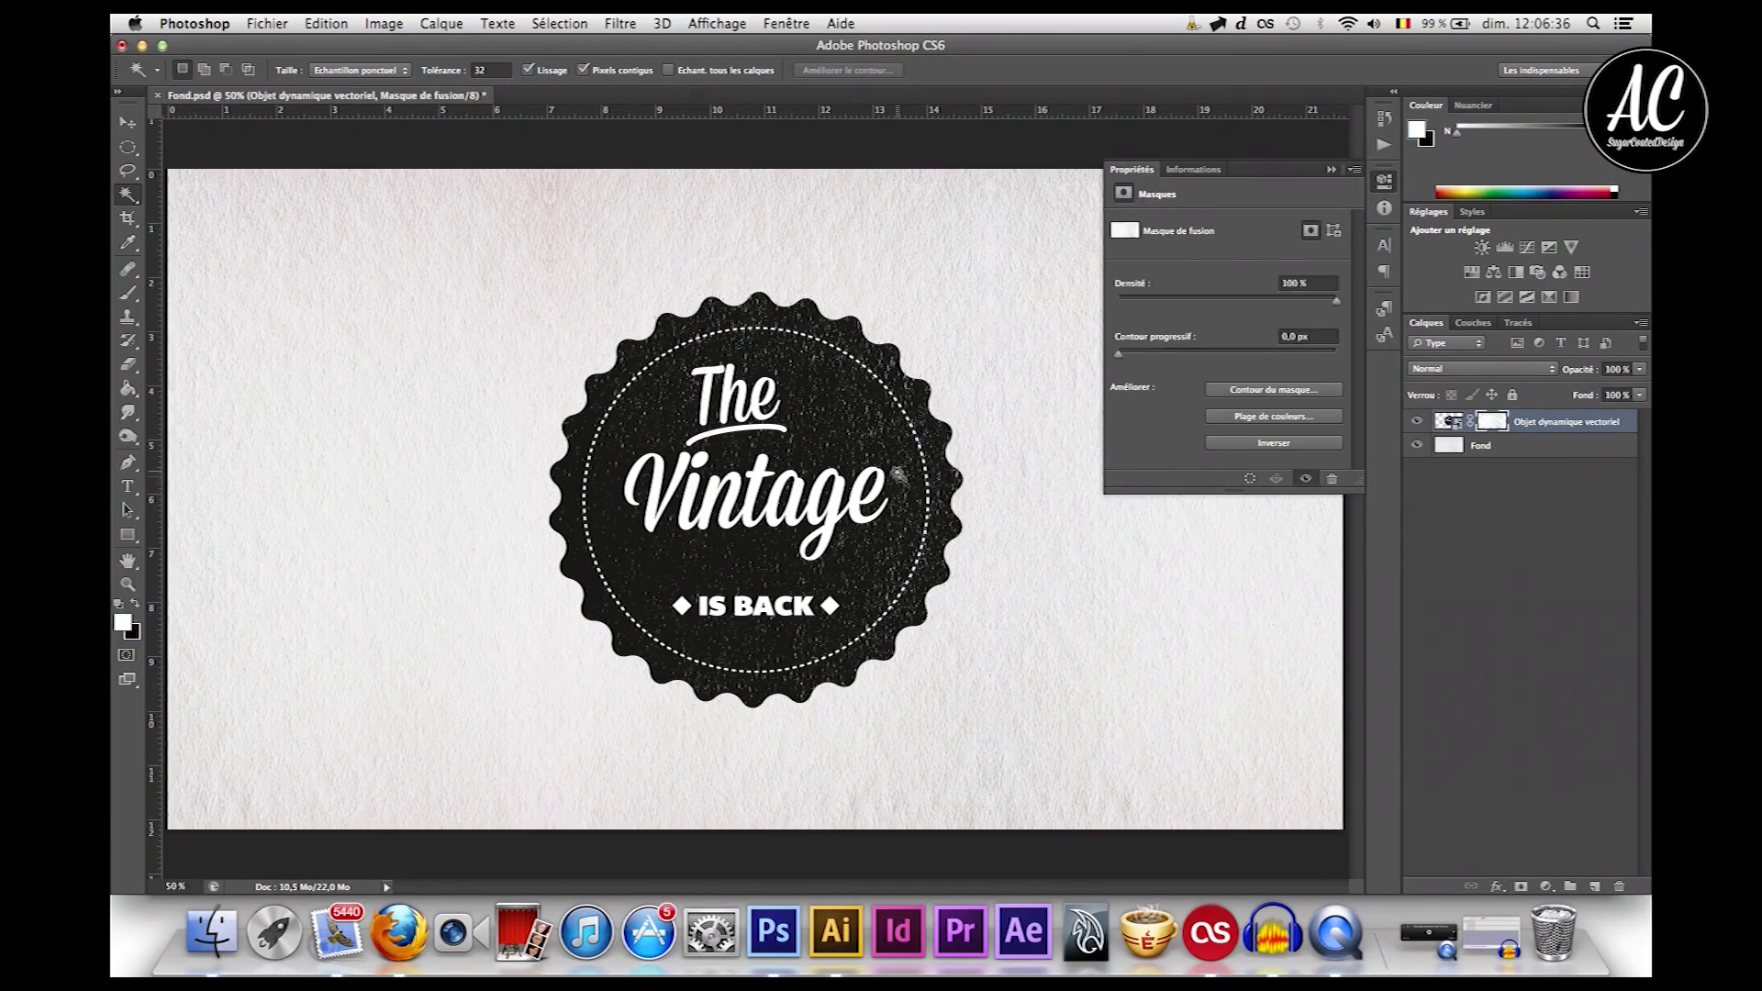
{"action": "key", "text": "super+minus"}
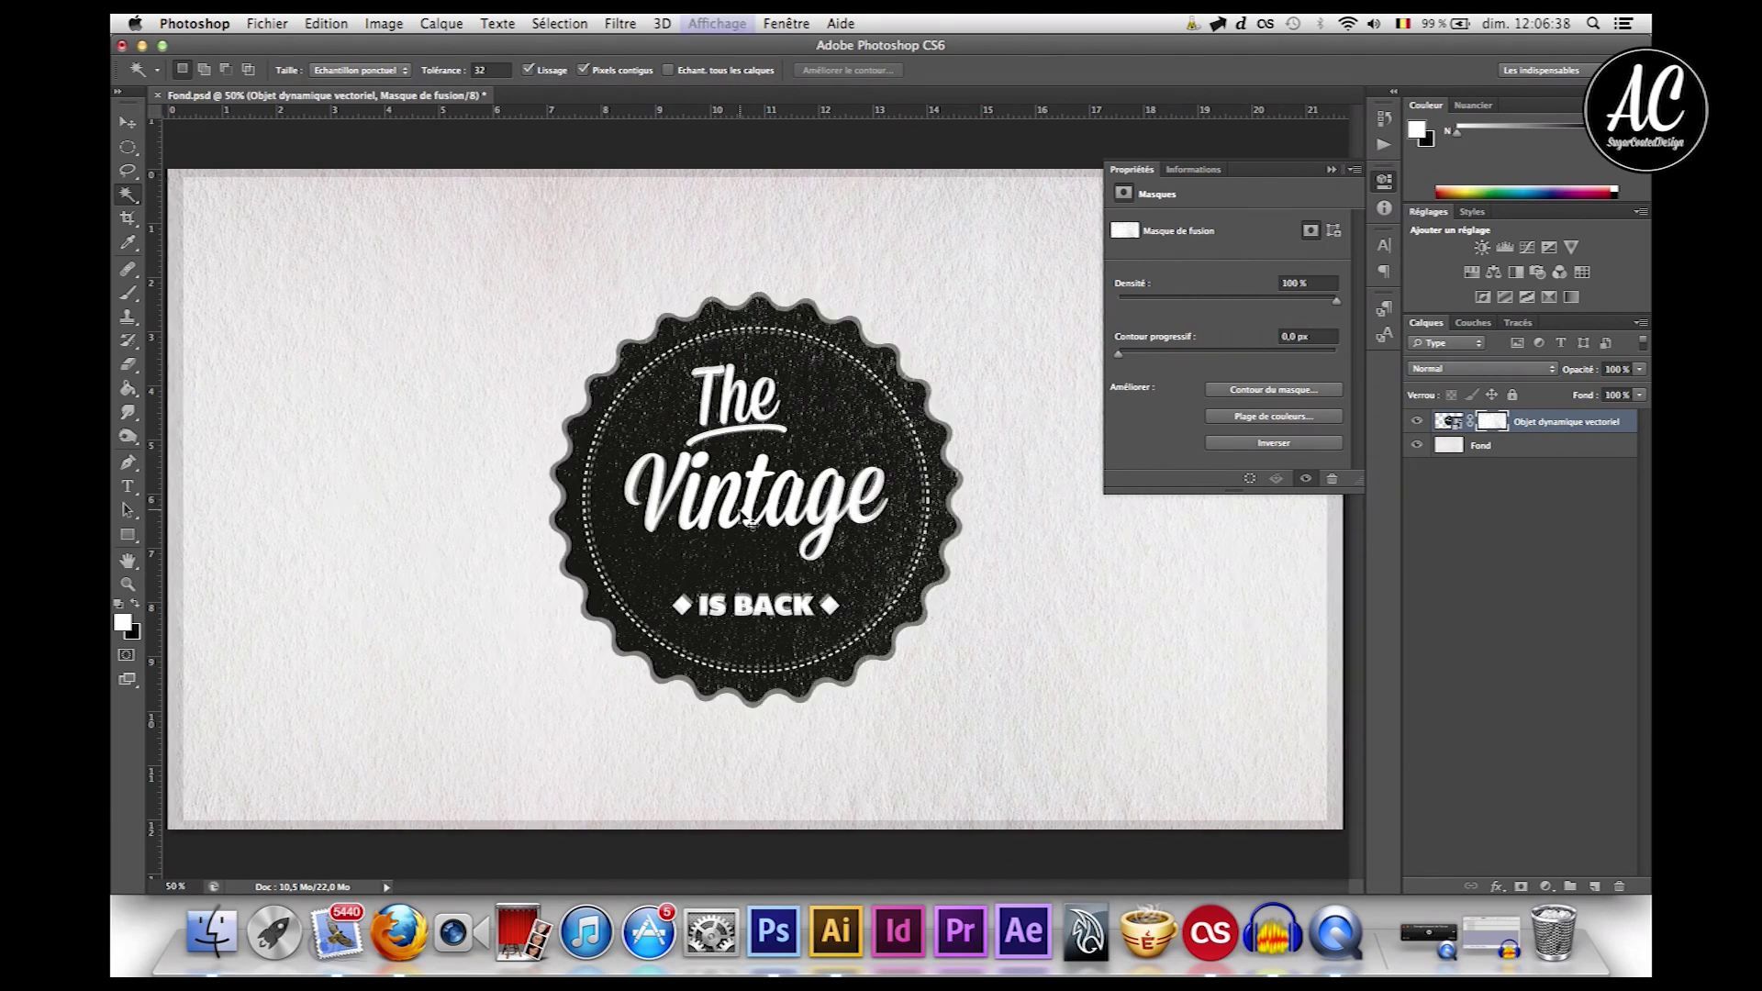
{"action": "key", "text": "super+plus"}
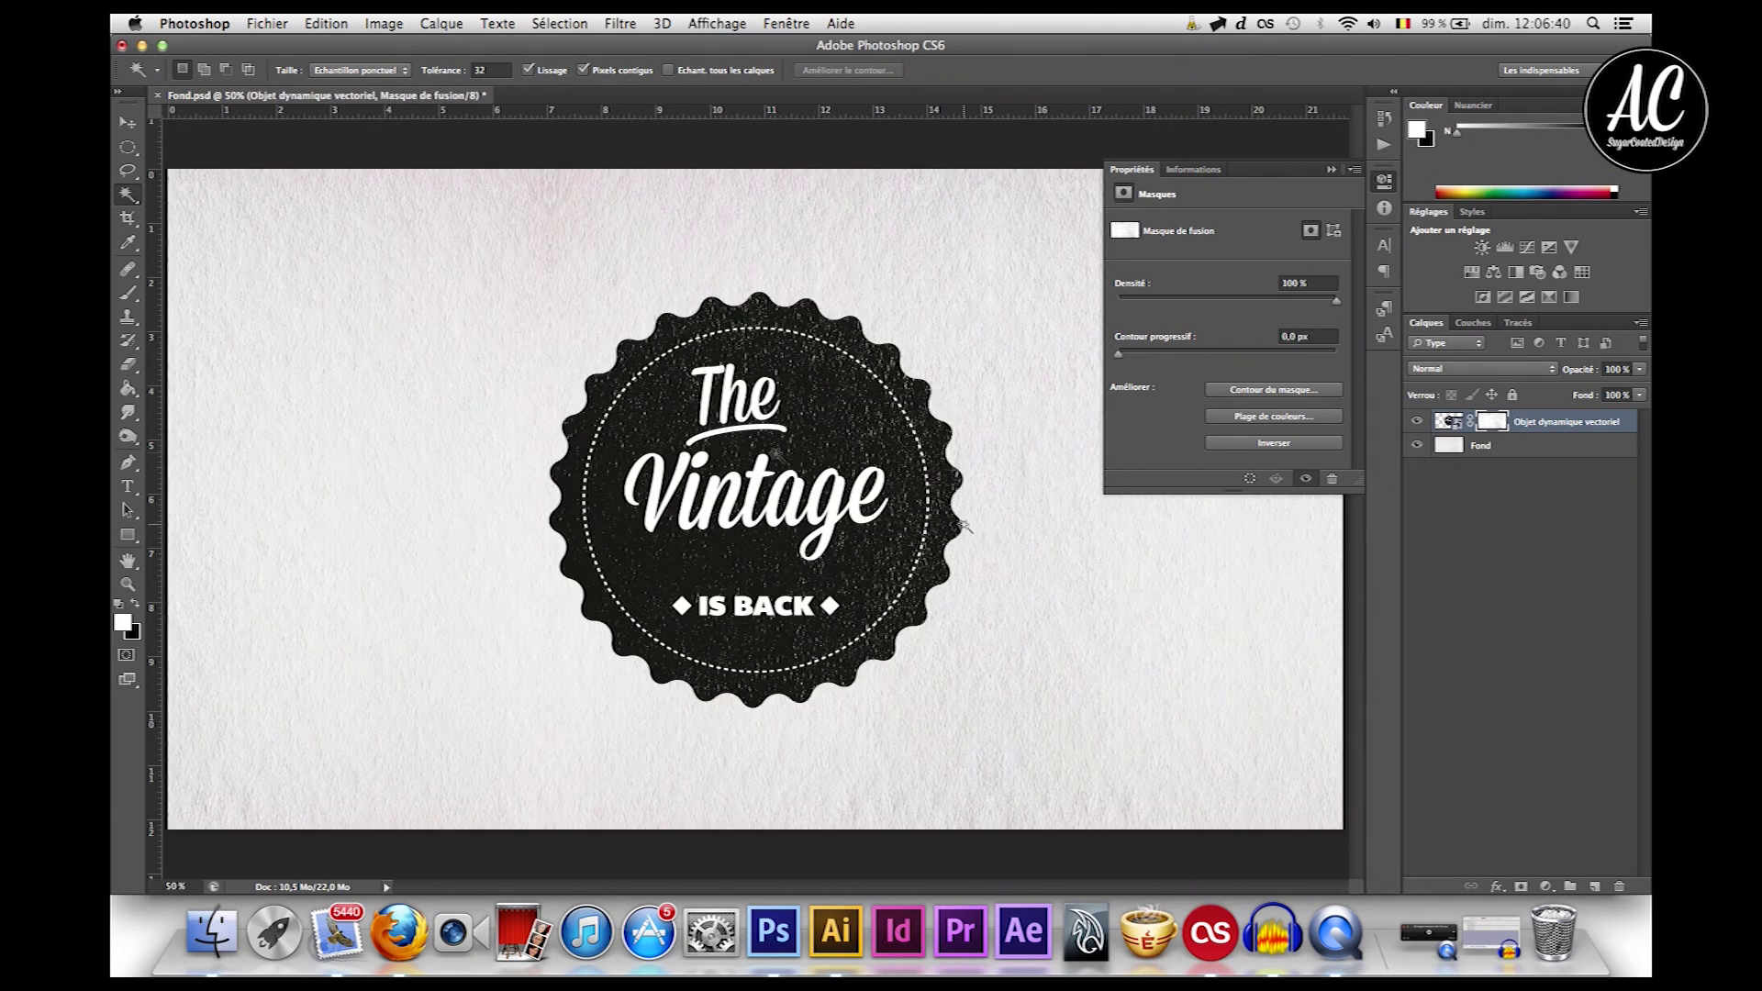
Step: Paint a worn spot into the badge's layer mask just left of "The" with the 66 px speckled brush in black
{"action": "left_click", "coordinate": [131, 122]}
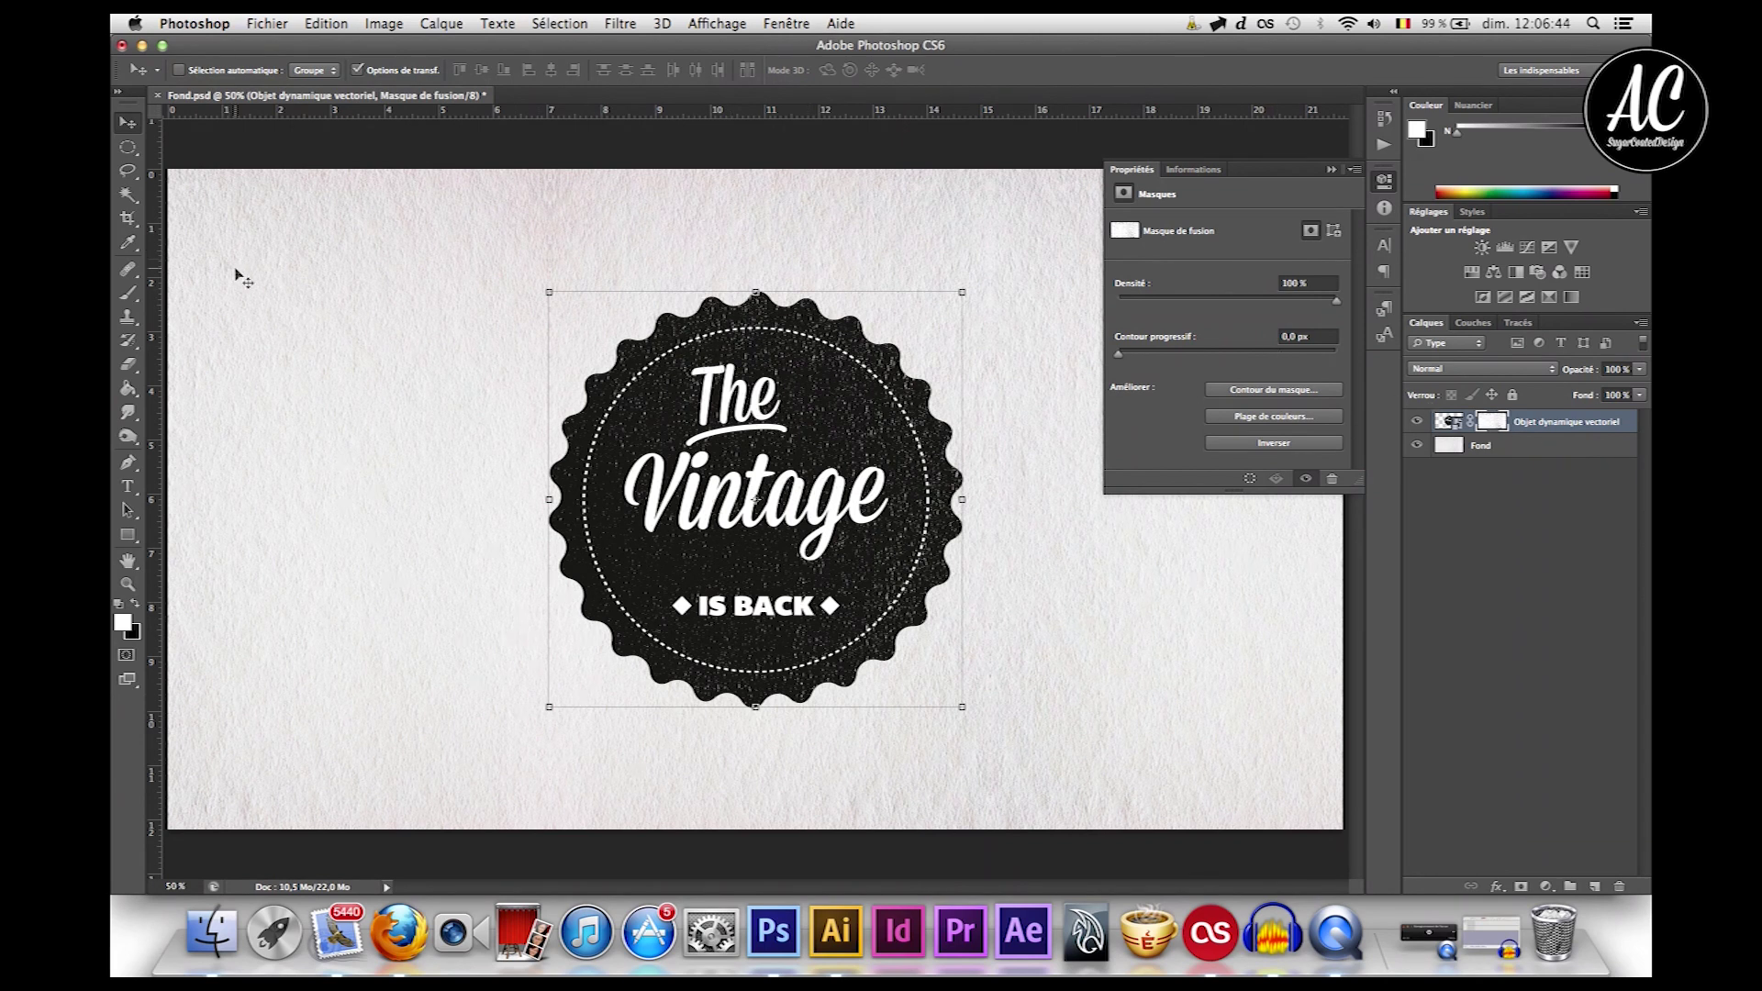
{"action": "left_click", "coordinate": [127, 293]}
{"action": "left_click", "coordinate": [194, 71]}
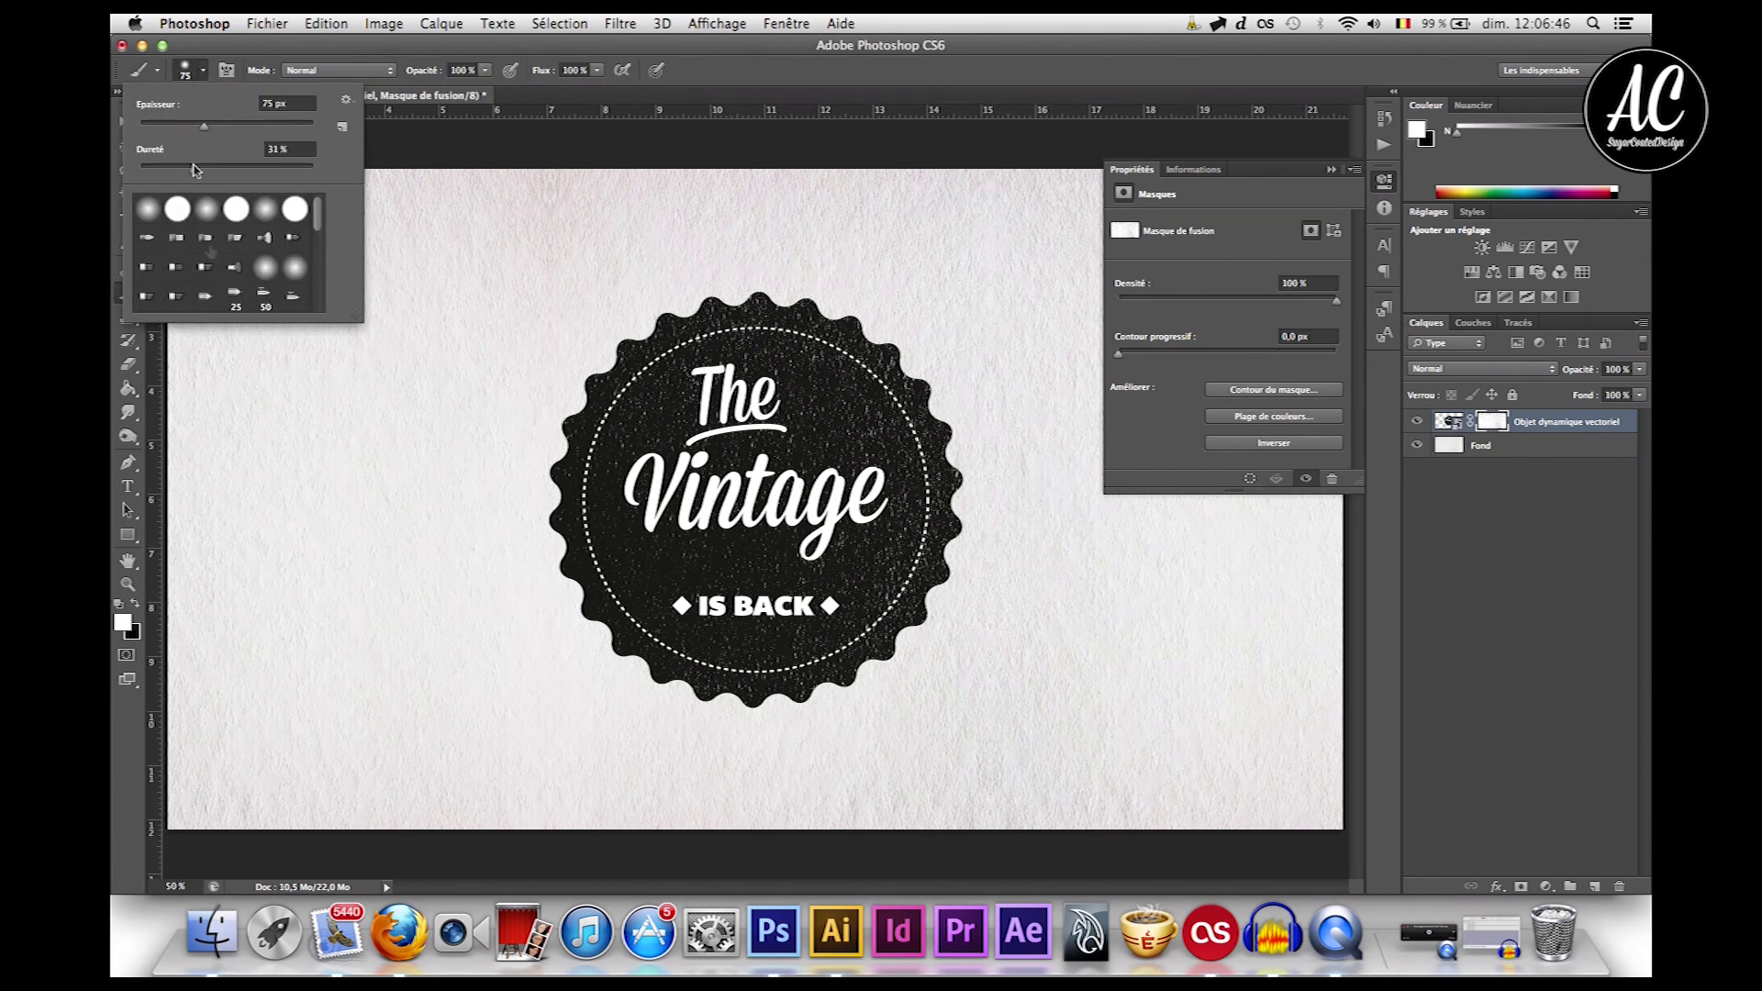
{"action": "left_click", "coordinate": [206, 264]}
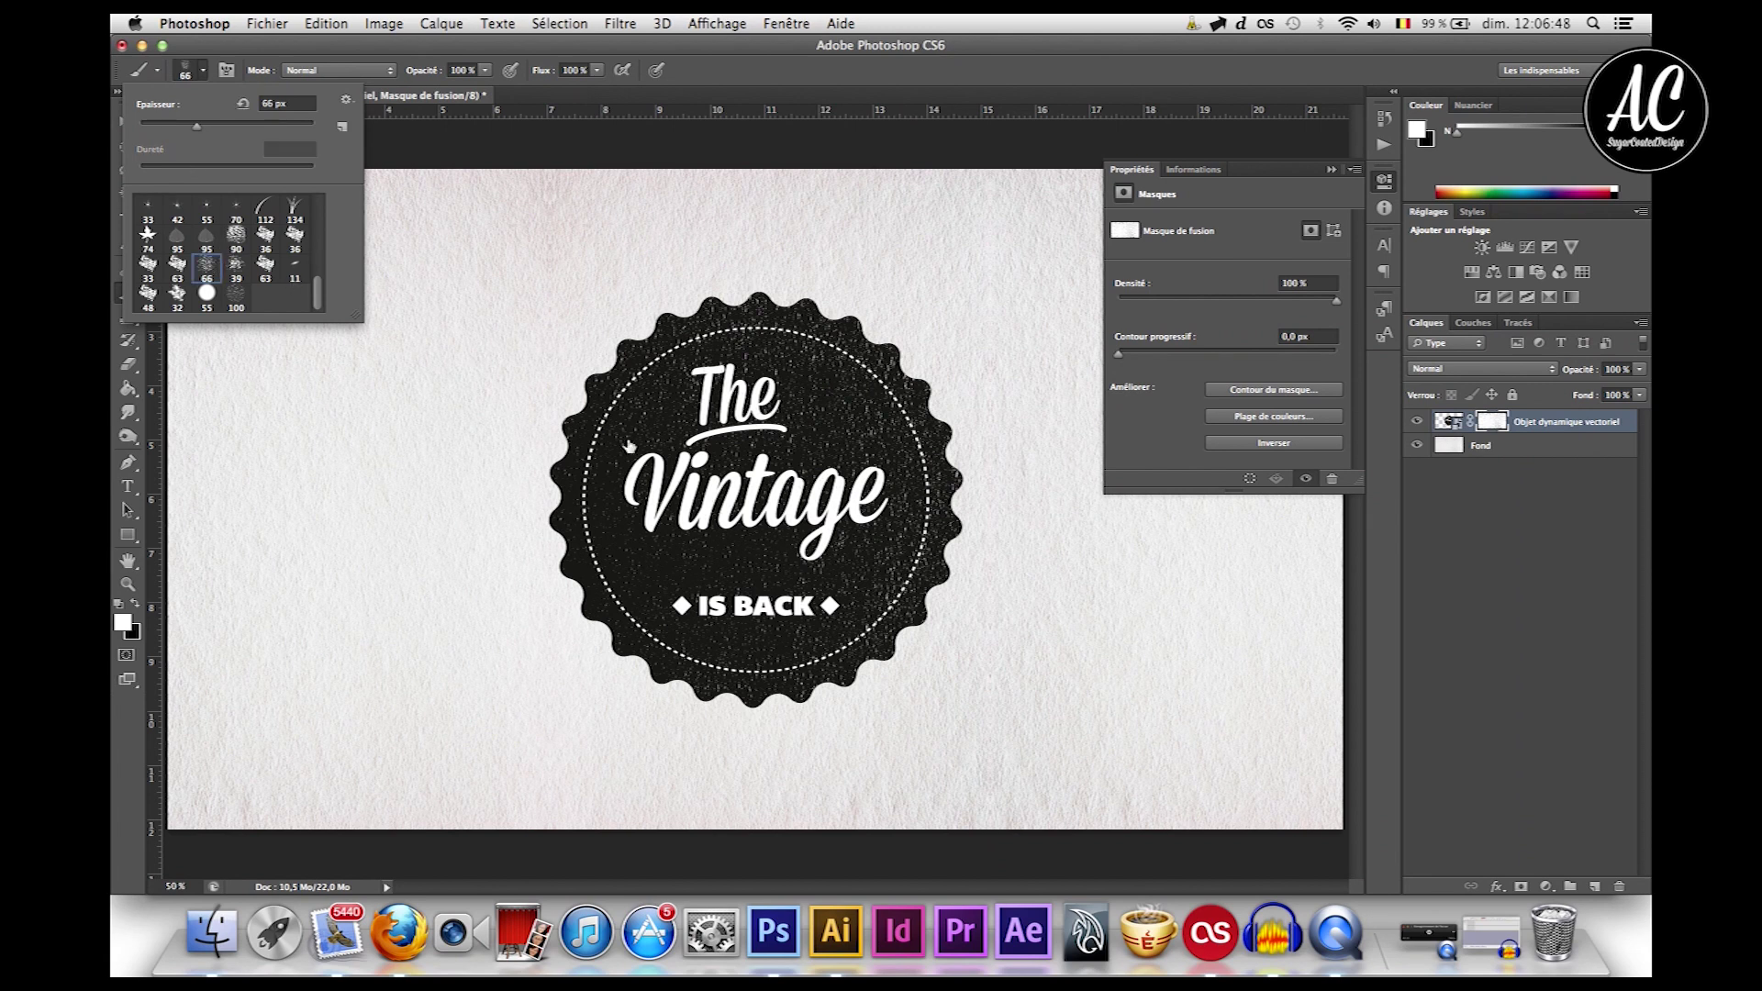
{"action": "left_click", "coordinate": [633, 444]}
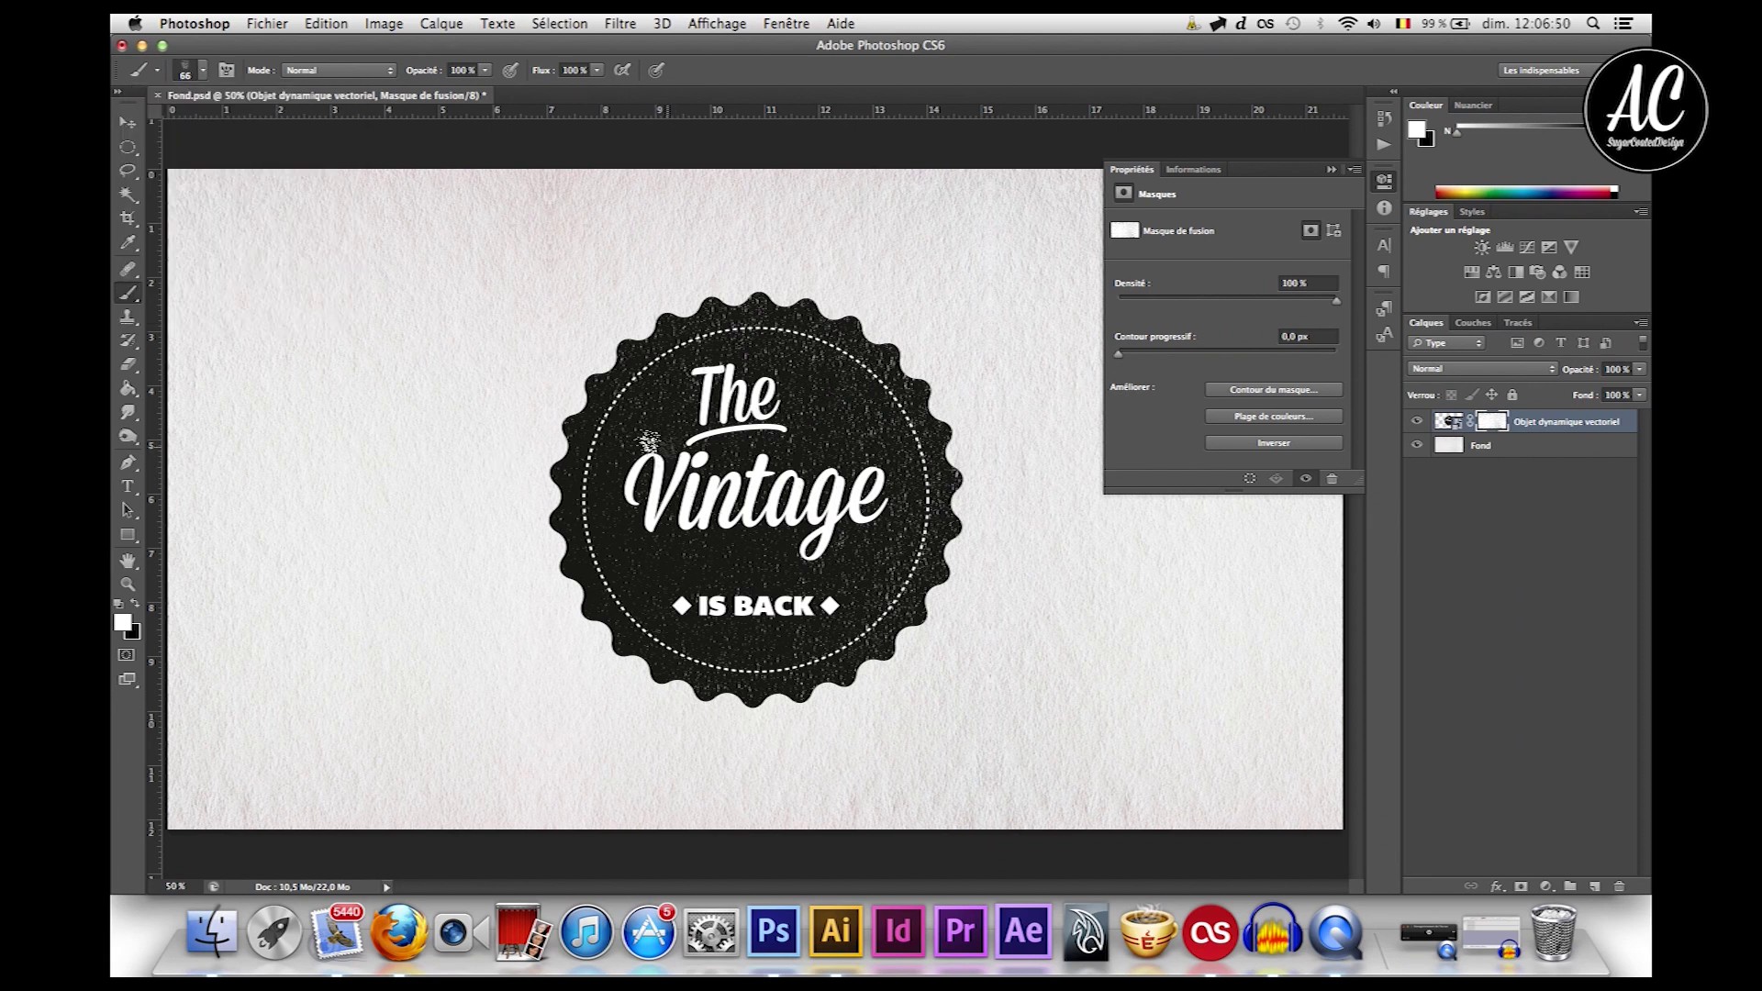
{"action": "left_click", "coordinate": [135, 604]}
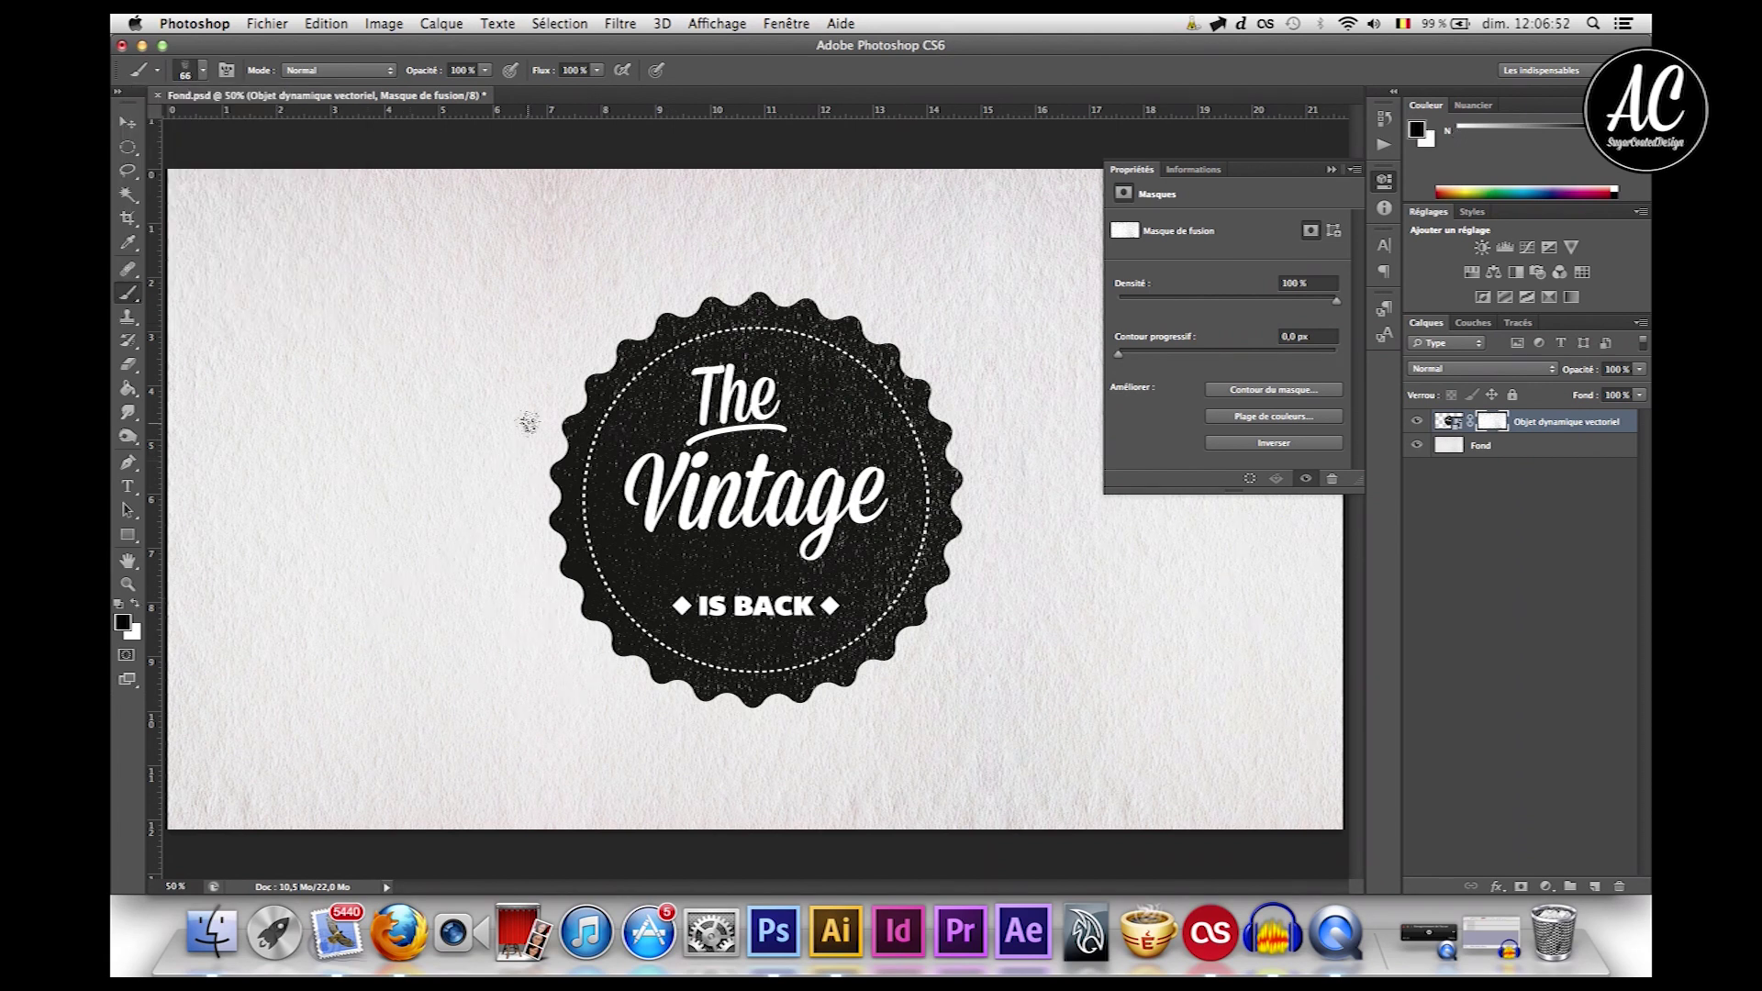
{"action": "left_click", "coordinate": [653, 432]}
Step: Enlarge the speckled brush to 138 px and wear away a spot on the badge's upper-left scalloped edge
{"action": "left_click", "coordinate": [194, 80]}
{"action": "left_click_drag", "start_coordinate": [197, 126], "coordinate": [243, 126]}
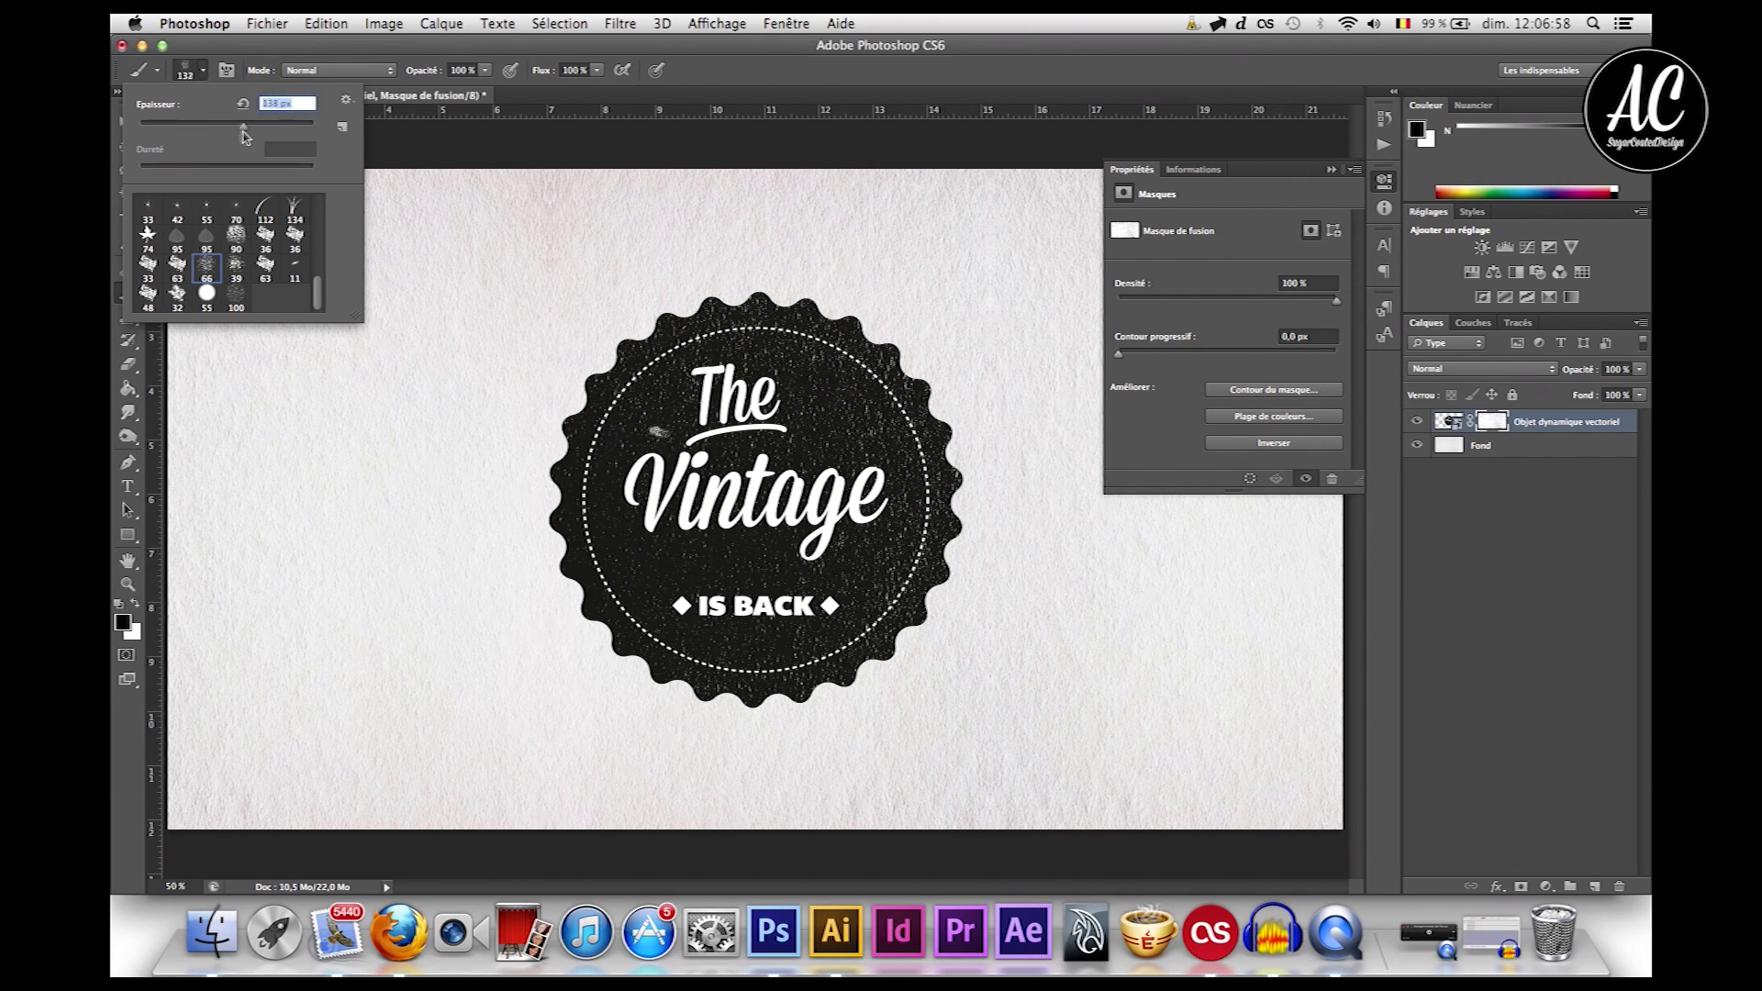
{"action": "left_click", "coordinate": [585, 371]}
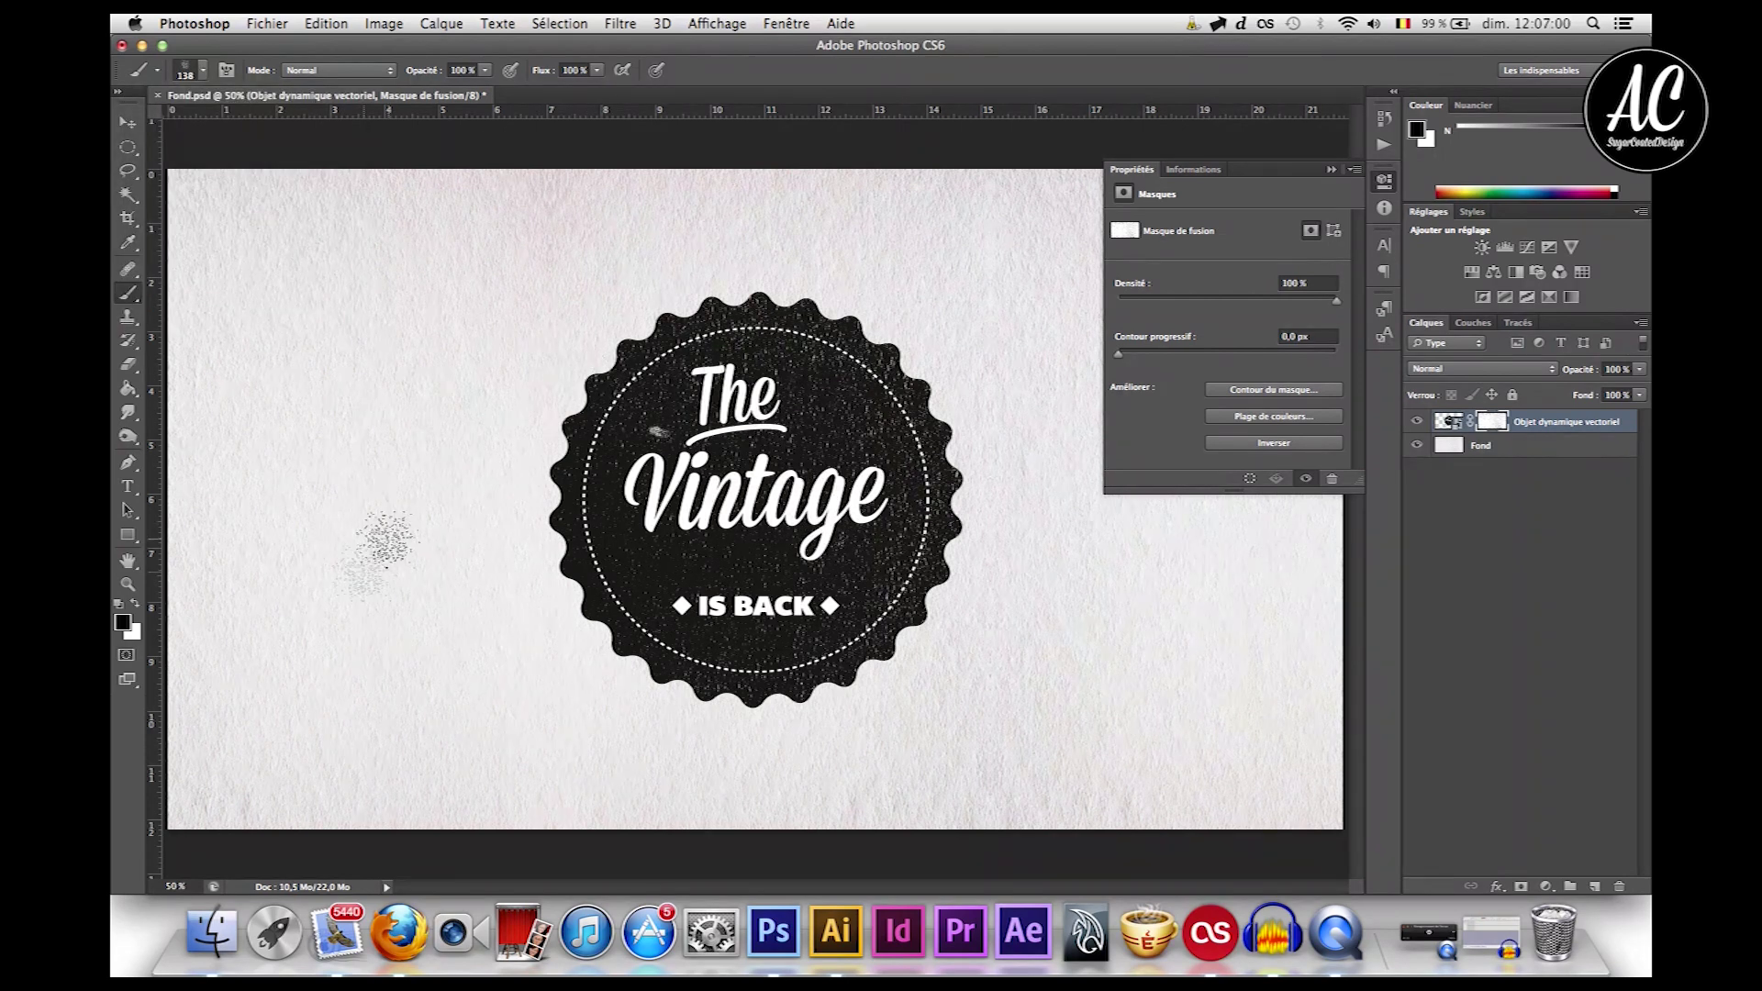
{"action": "left_click", "coordinate": [592, 388]}
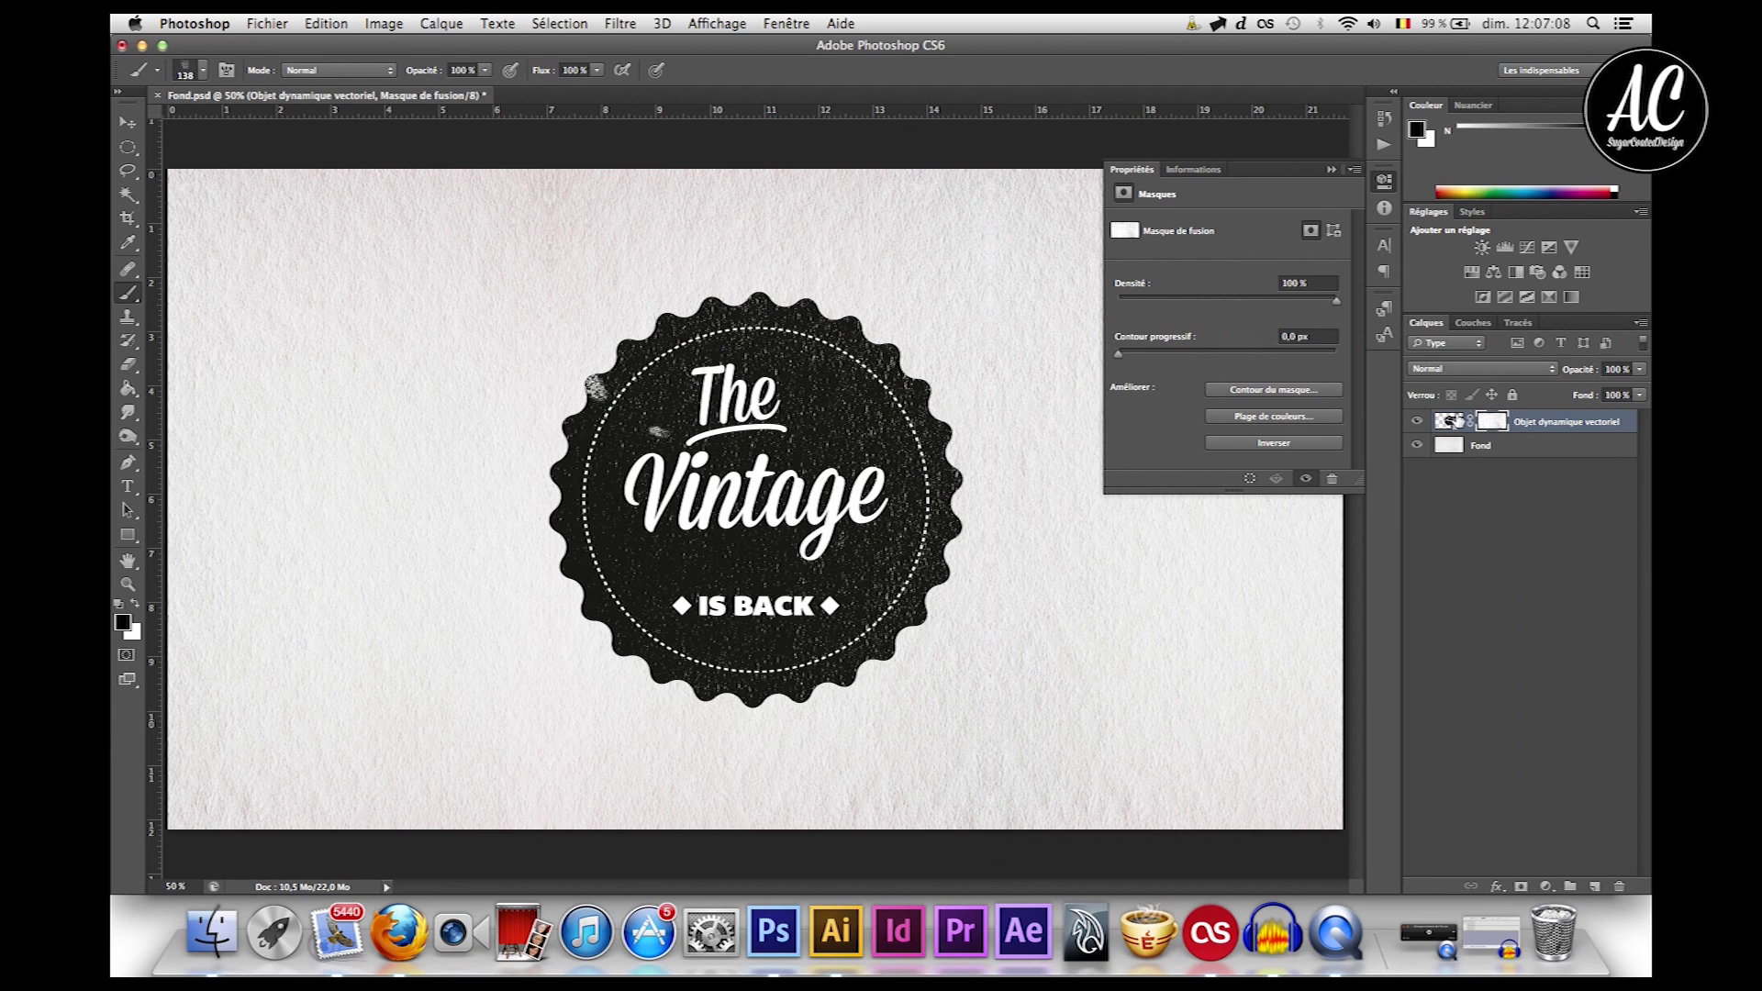
{"action": "key", "text": "super+minus"}
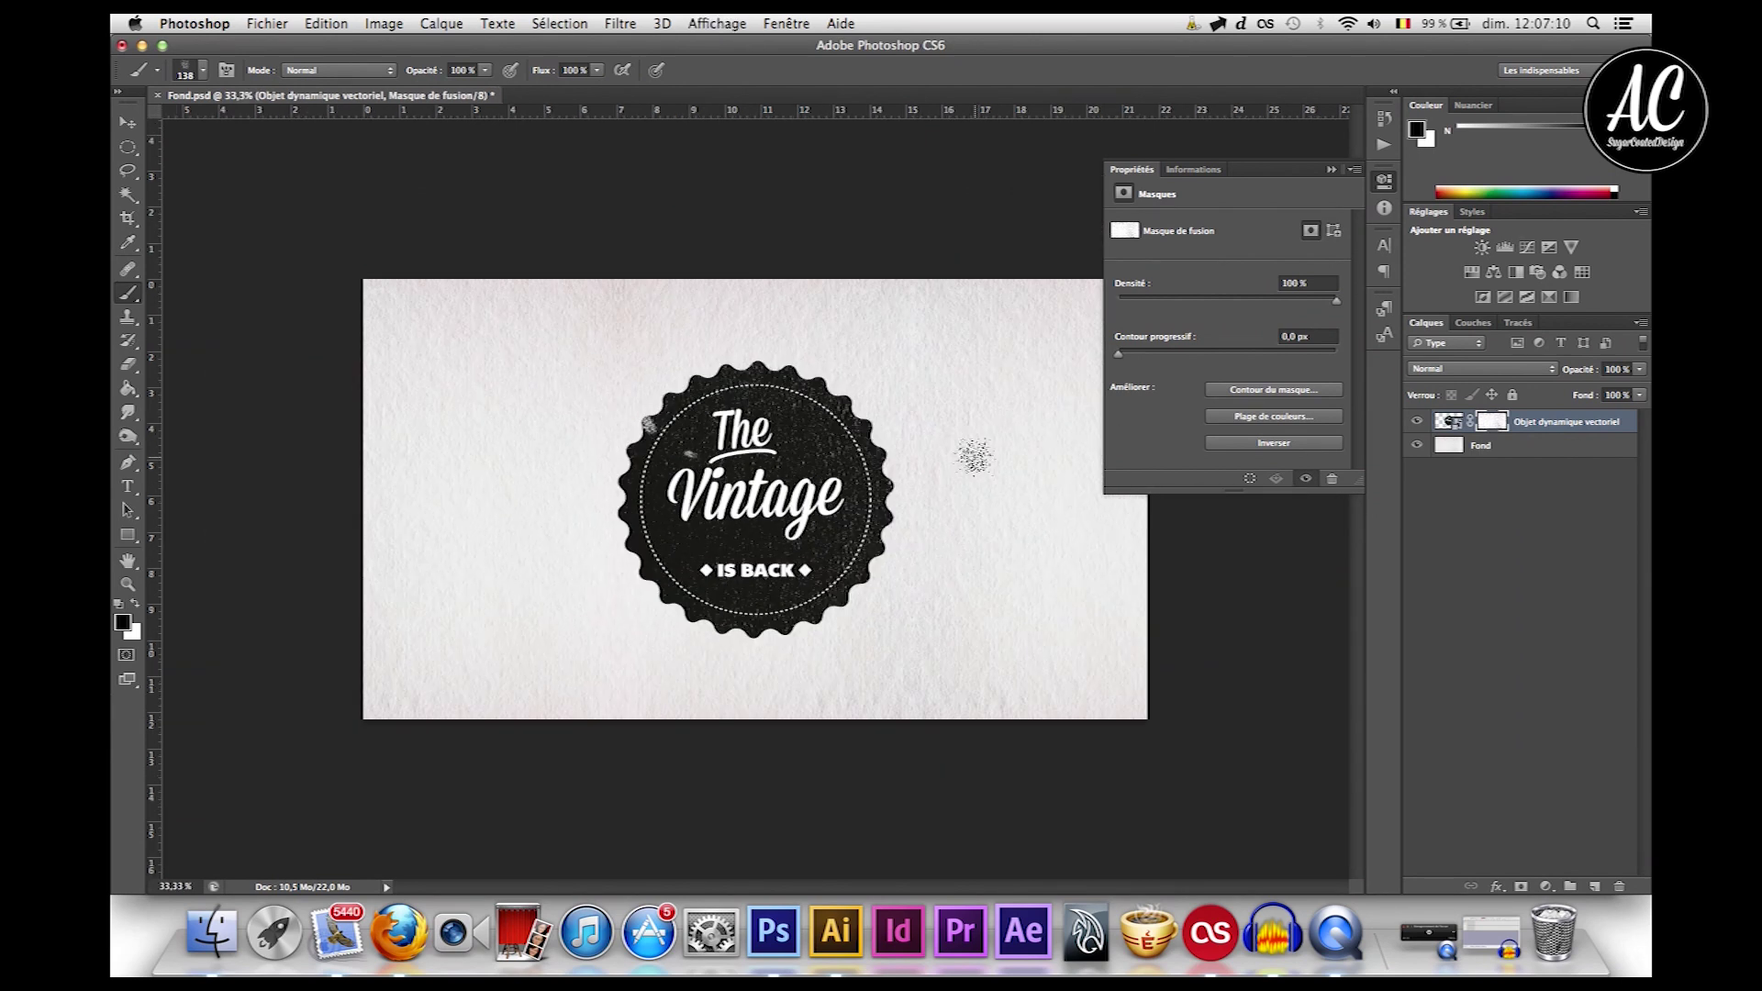
{"action": "left_click", "coordinate": [128, 122]}
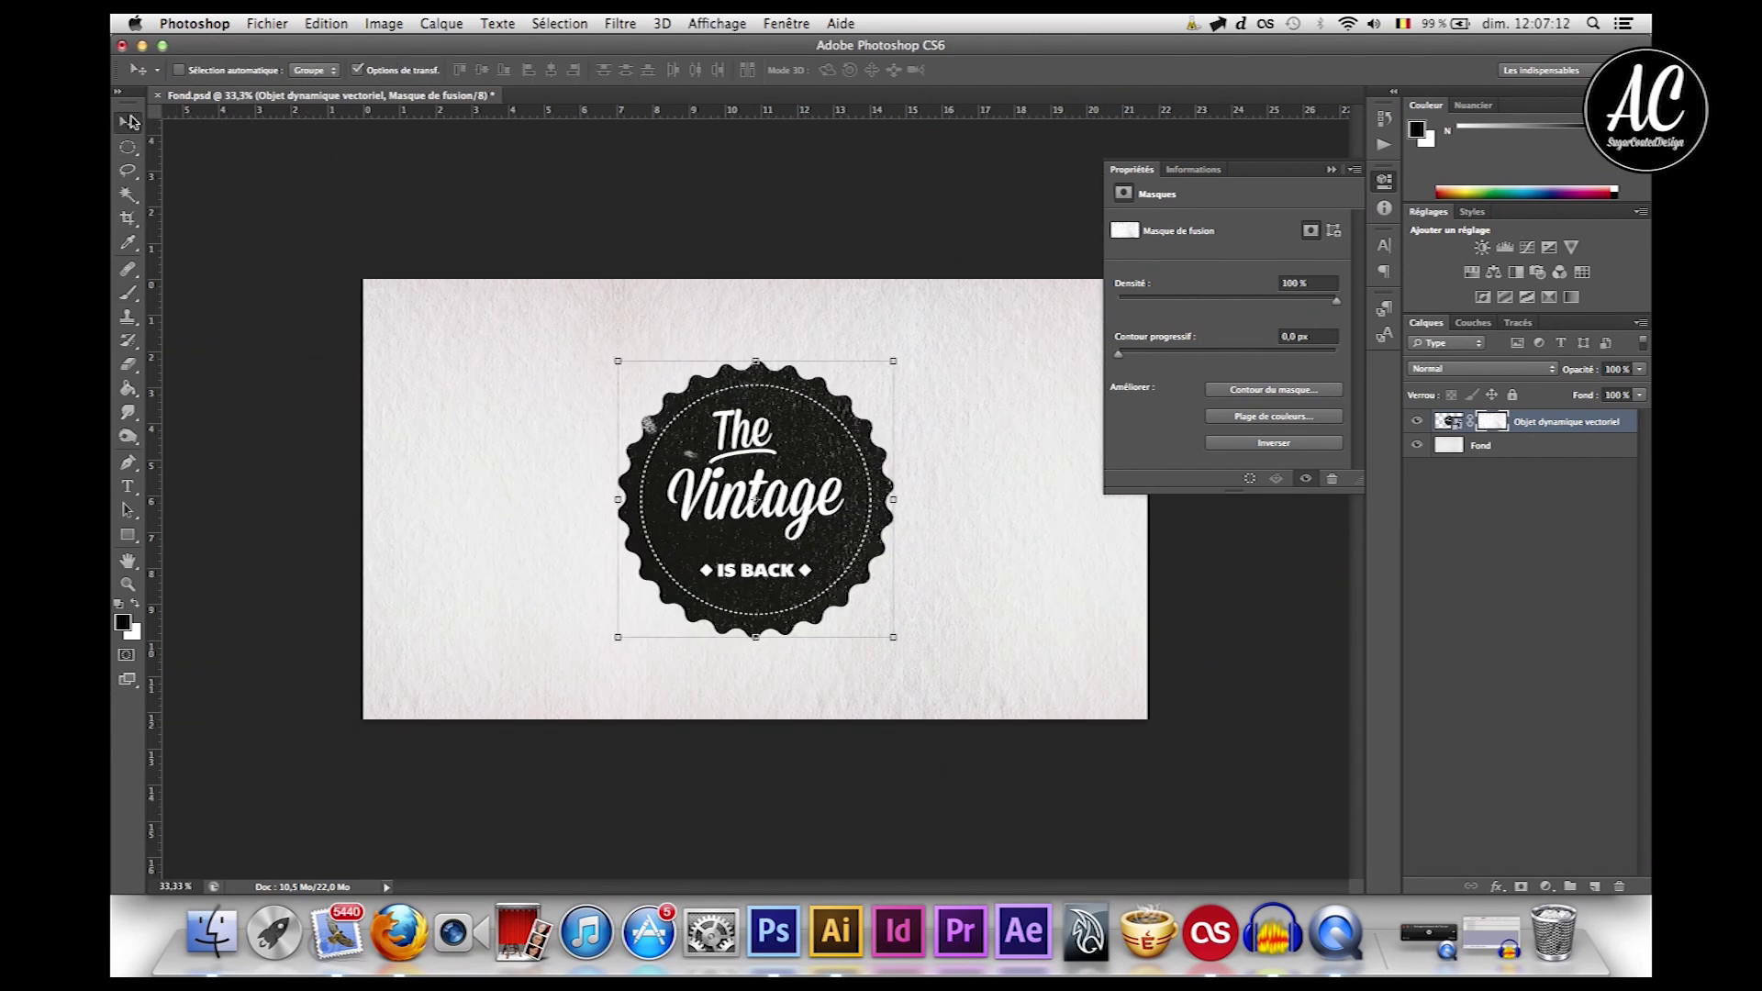
{"action": "left_click", "coordinate": [130, 149]}
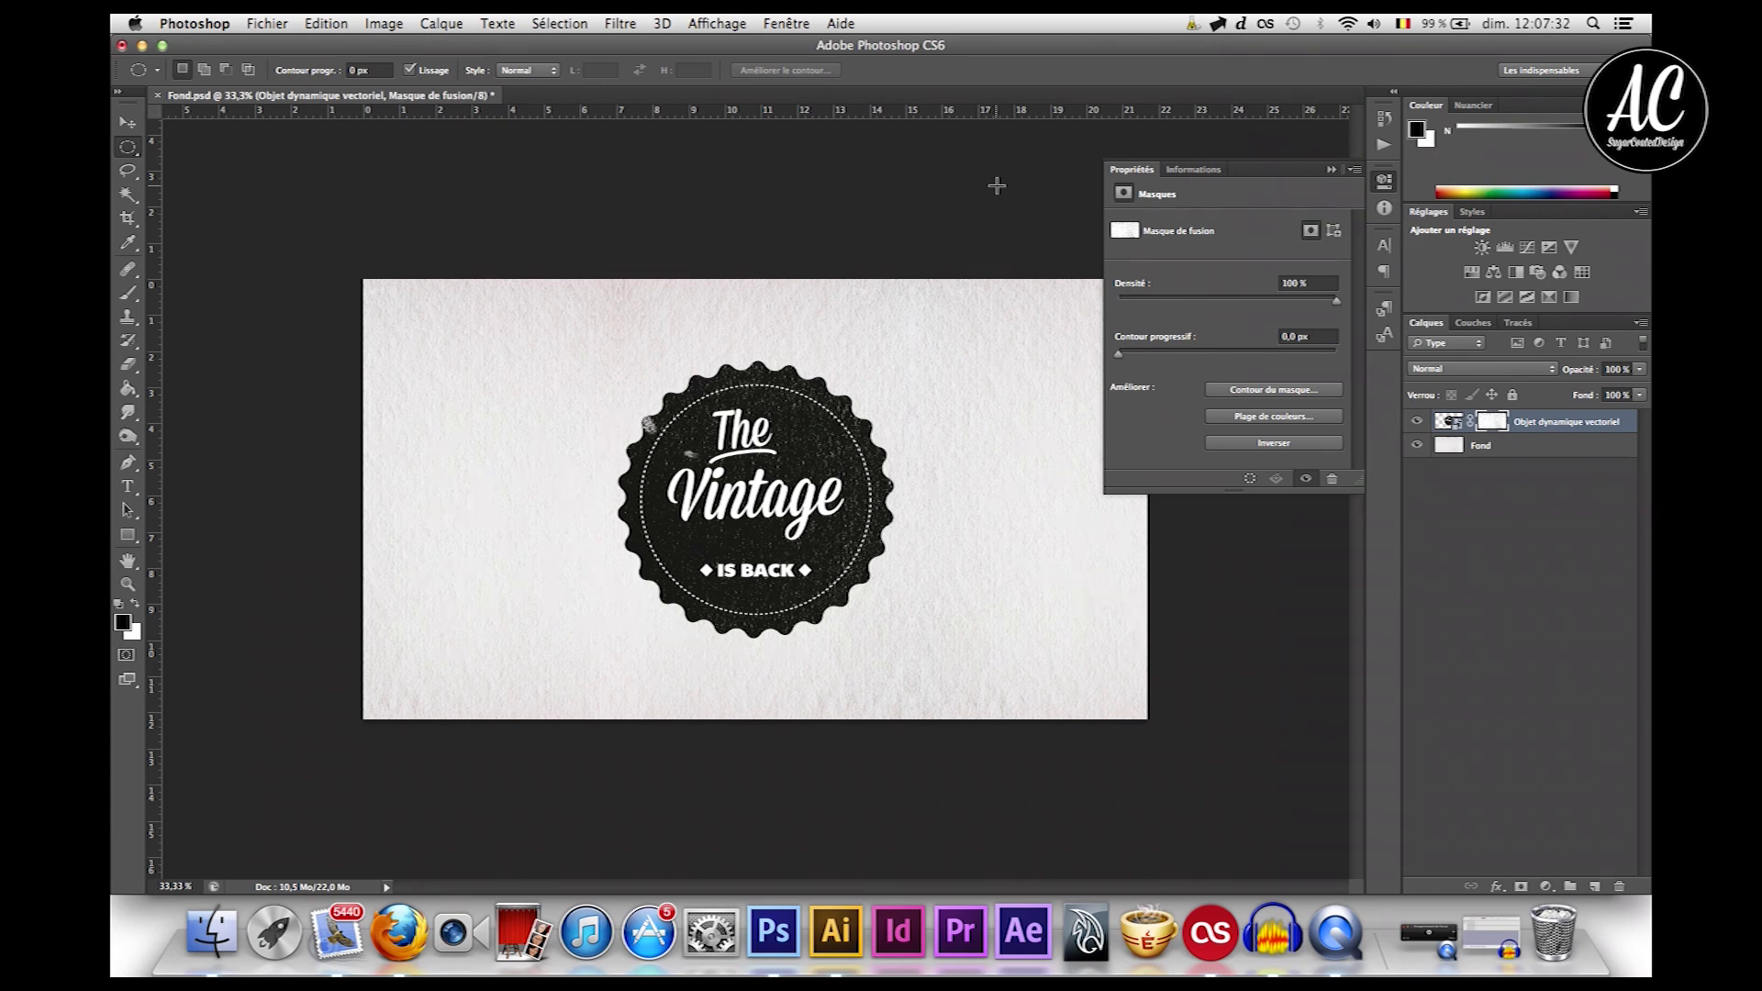
{"action": "left_click", "coordinate": [128, 123]}
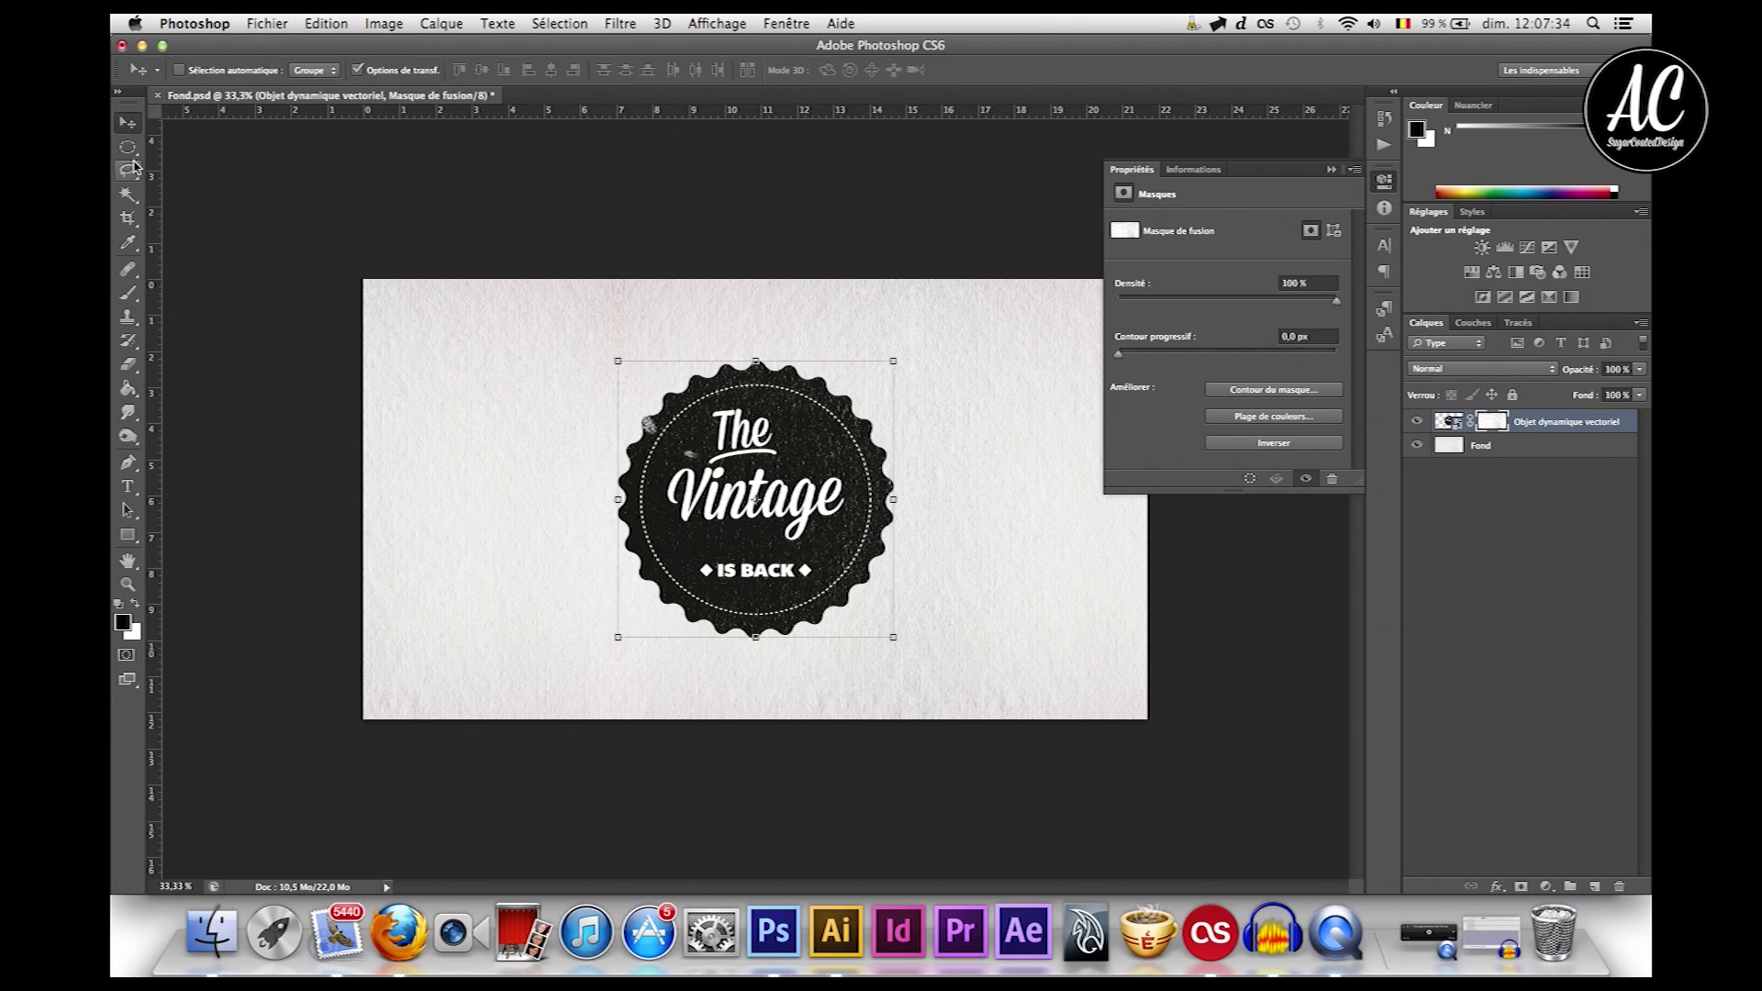